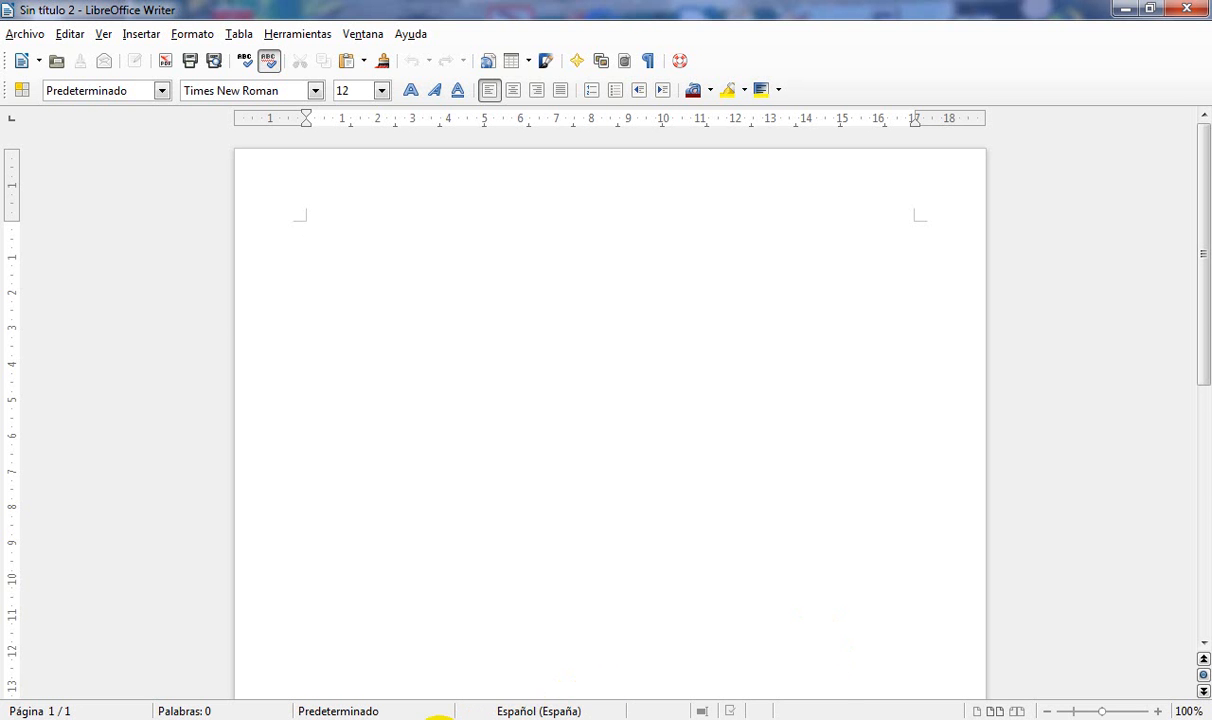
Step: Switch to RECIBO CFE.pdf in Adobe Reader and examine the comment note attached to the receipt's customer name and address
{"action": "left_click", "coordinate": [438, 719]}
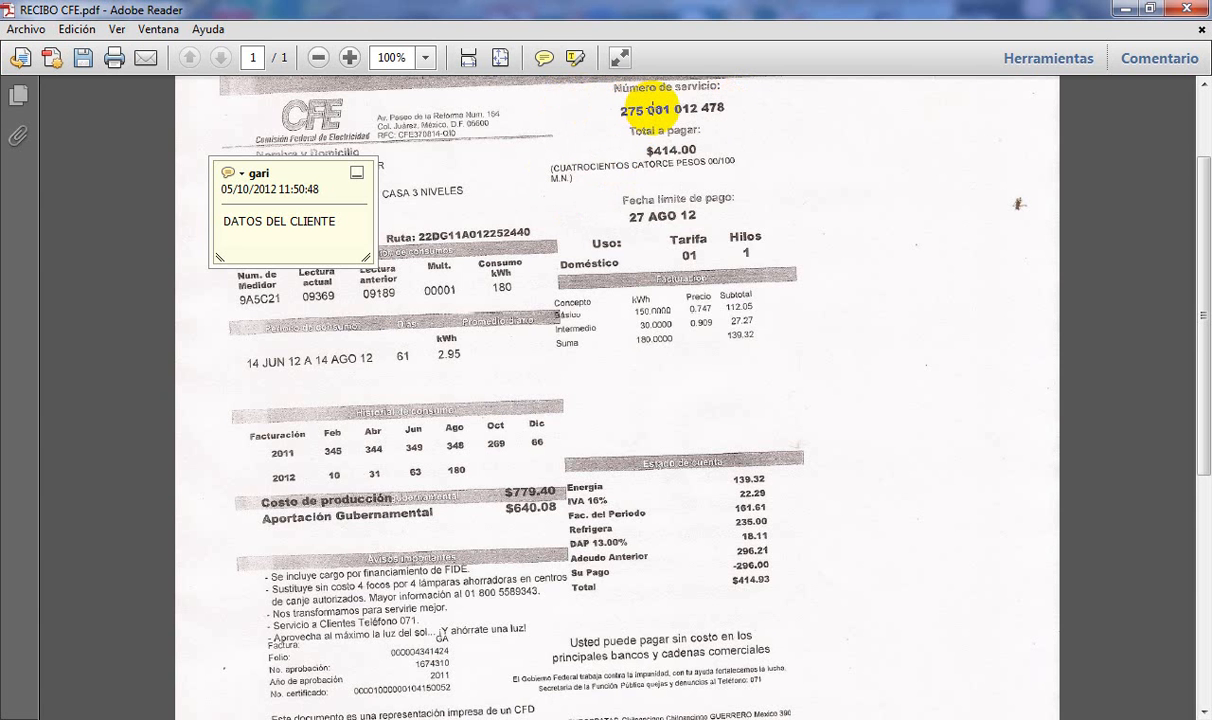
{"action": "left_click", "coordinate": [648, 181]}
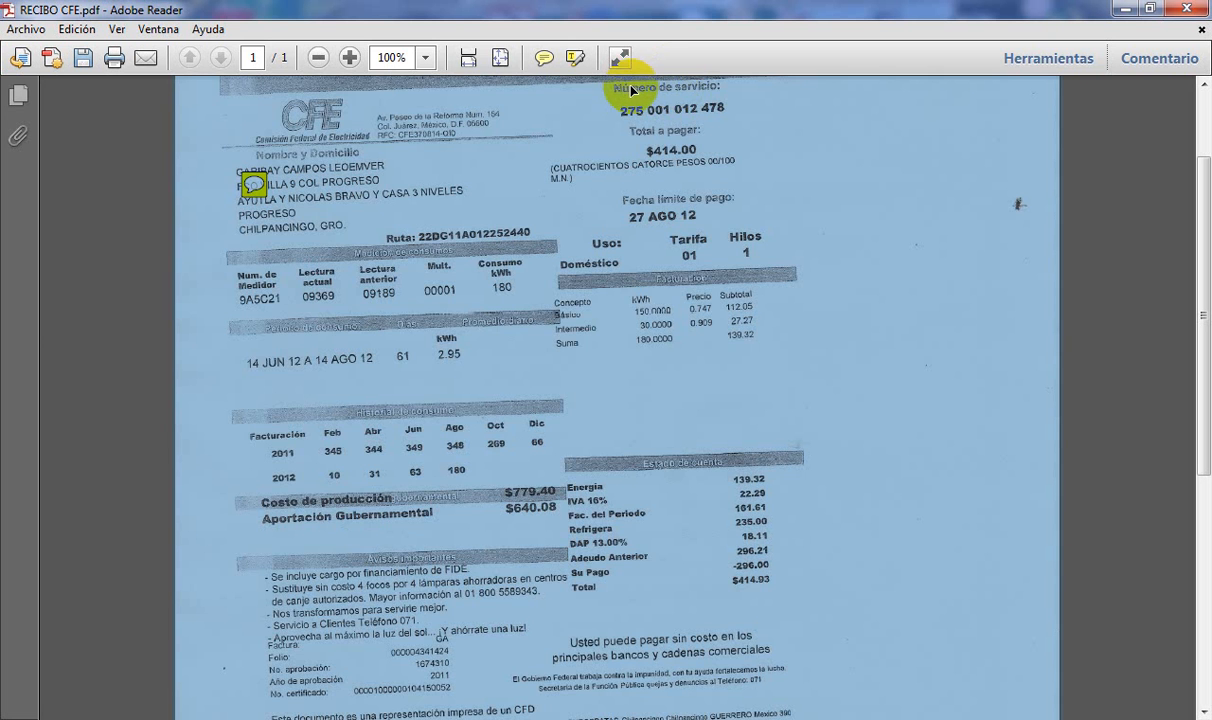
{"action": "left_click", "coordinate": [617, 109]}
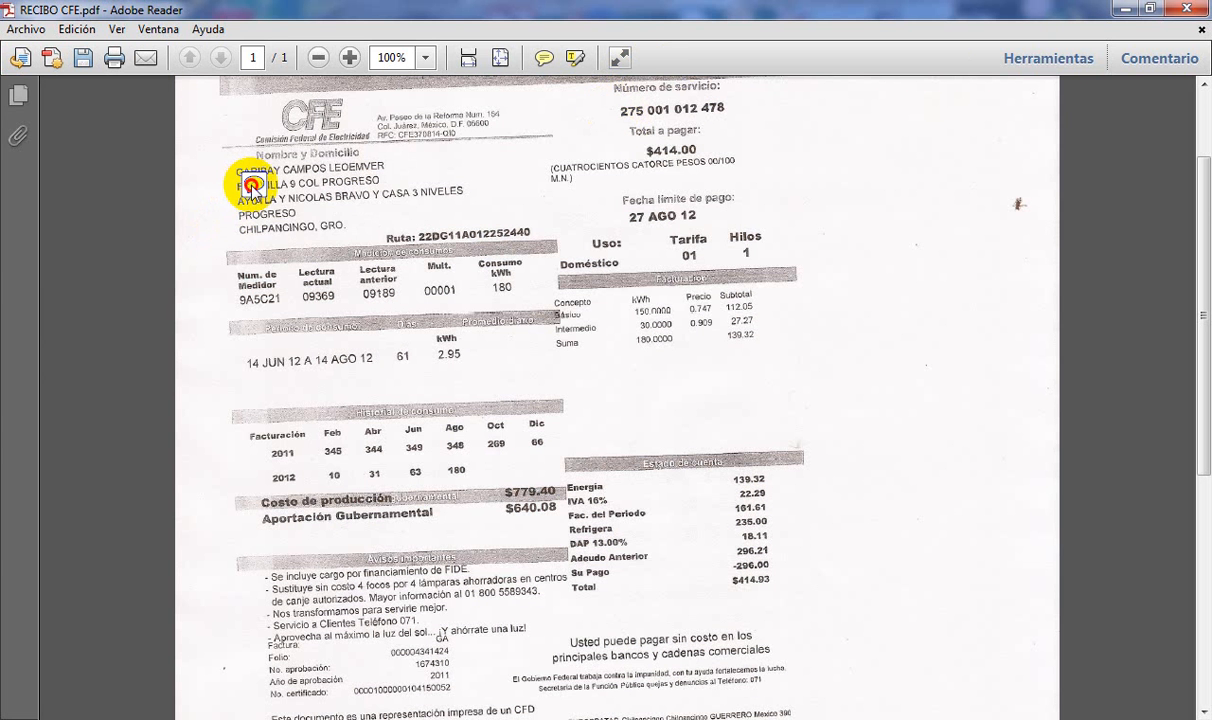
{"action": "double_click", "coordinate": [252, 187]}
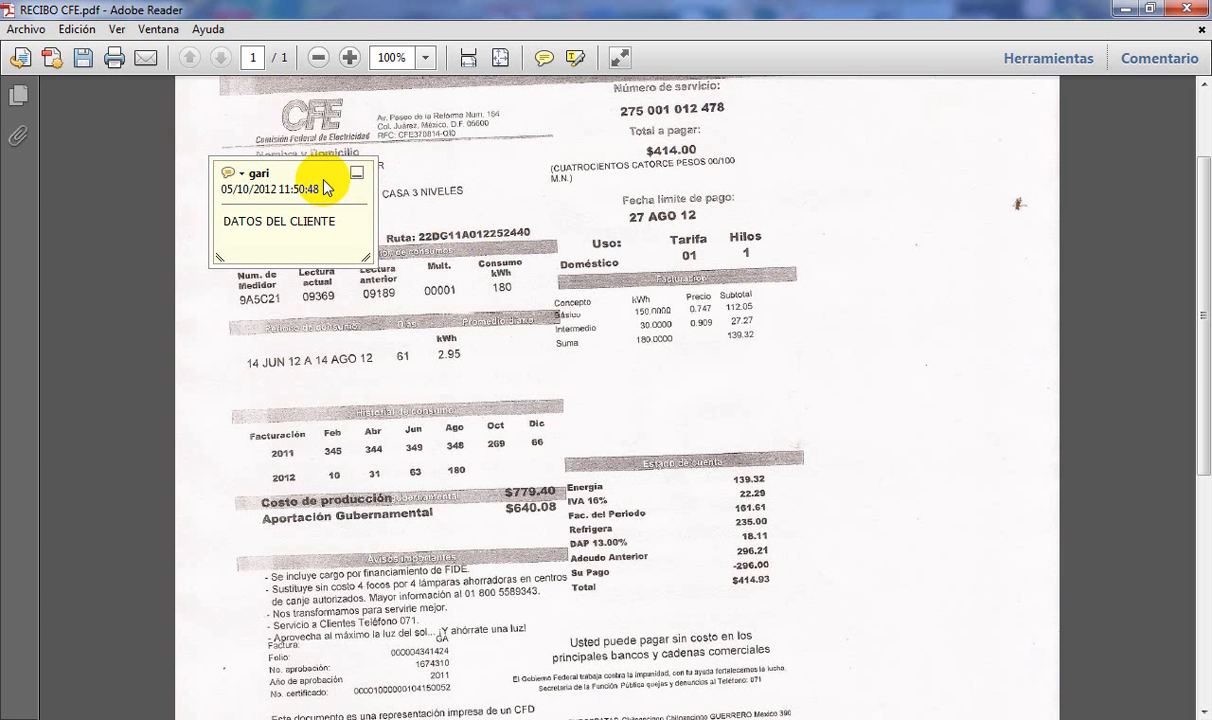
{"action": "left_click", "coordinate": [357, 173]}
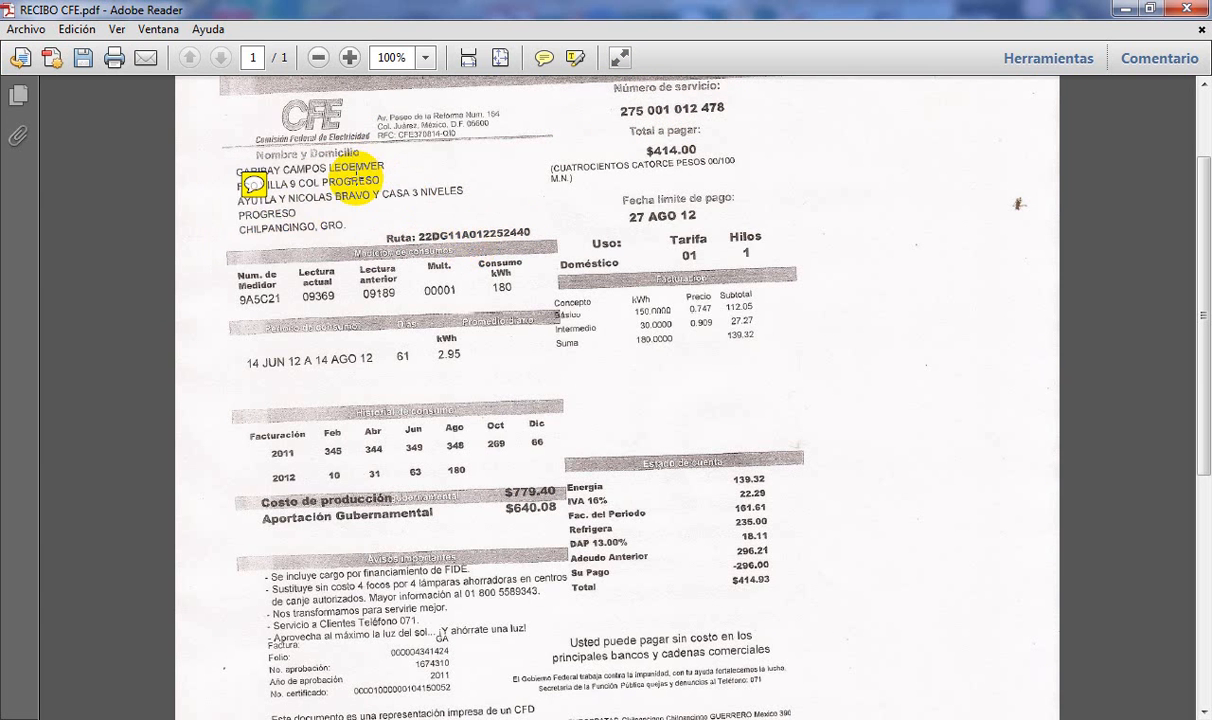
{"action": "mouse_move", "coordinate": [258, 183]}
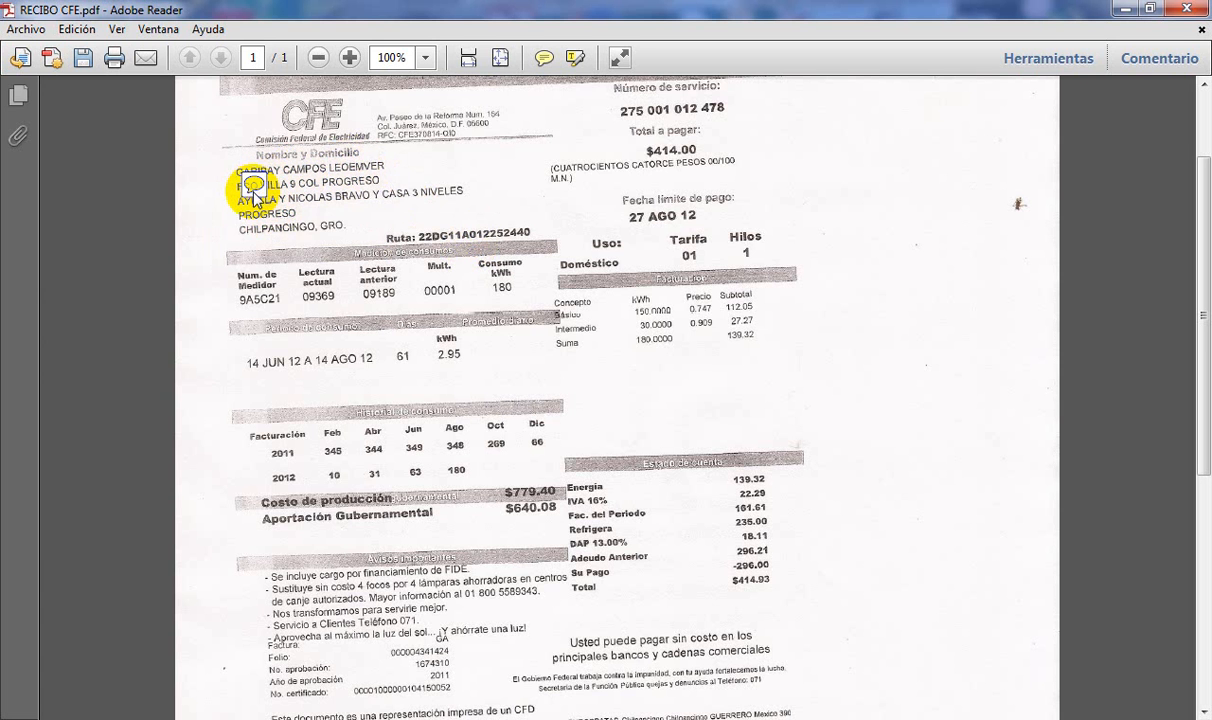
{"action": "double_click", "coordinate": [253, 191]}
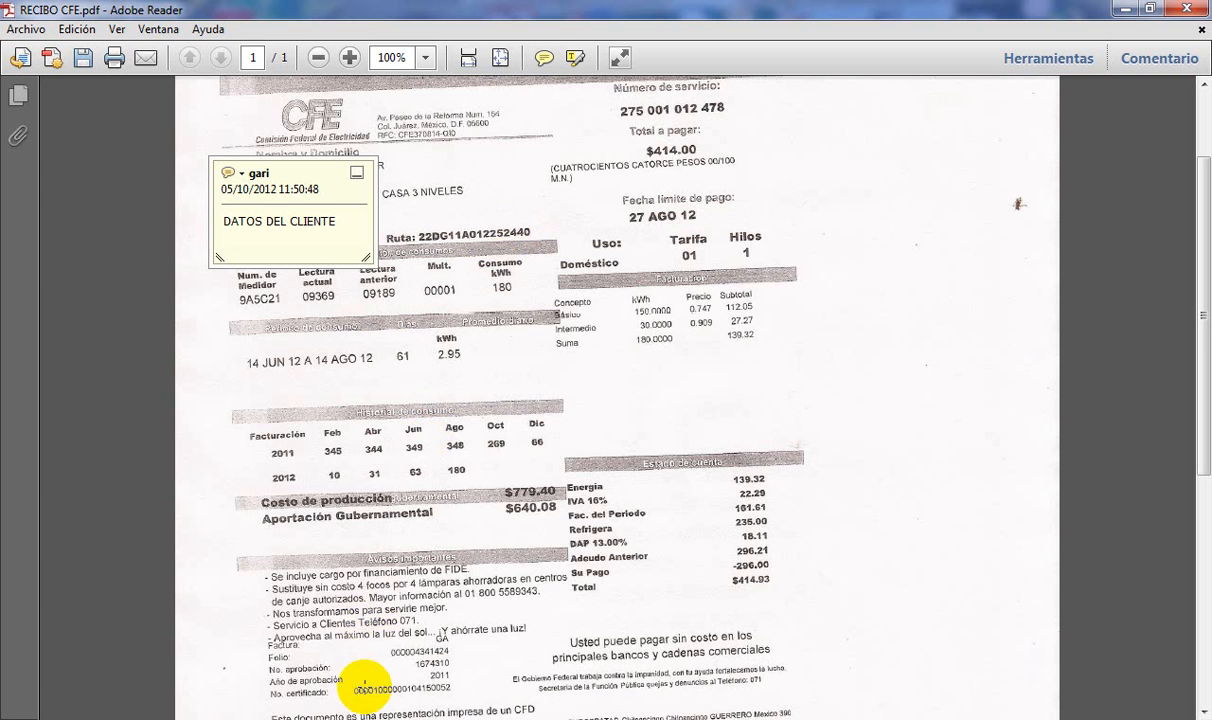
Step: Switch to Documento2 in Microsoft Word and delete the «num_prog» merge field after "numero progresivo" in the body paragraph
{"action": "mouse_move", "coordinate": [318, 718]}
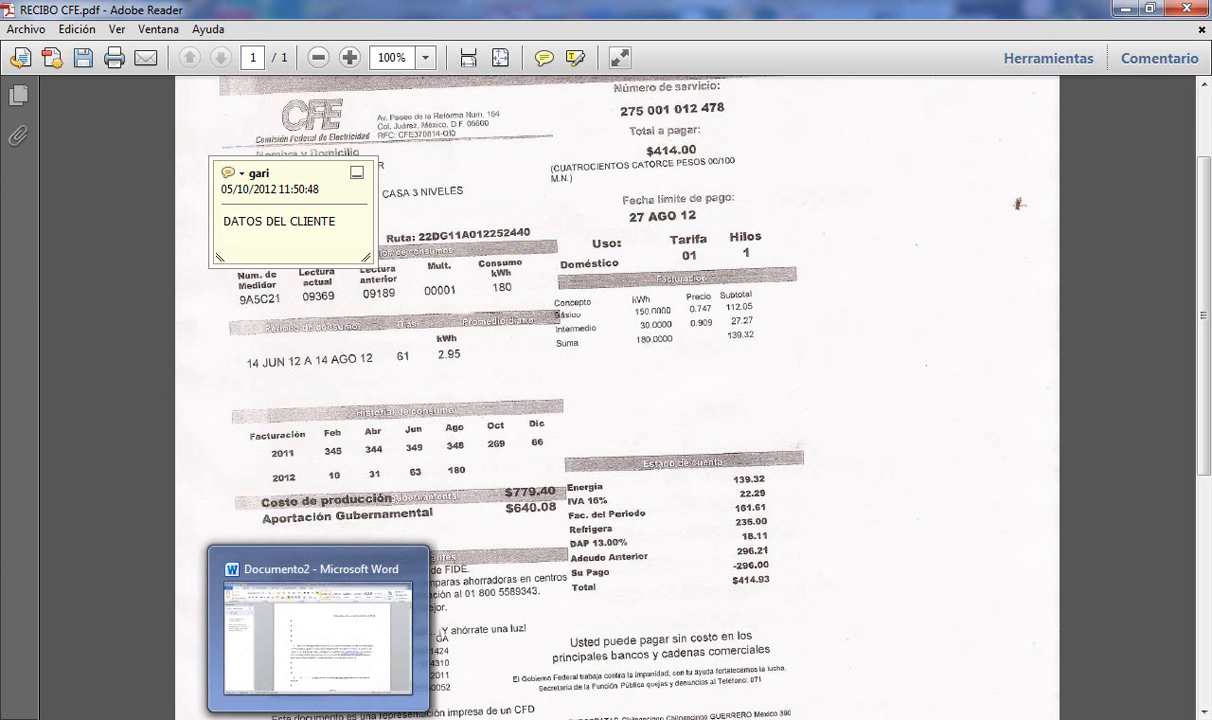
{"action": "left_click", "coordinate": [318, 718]}
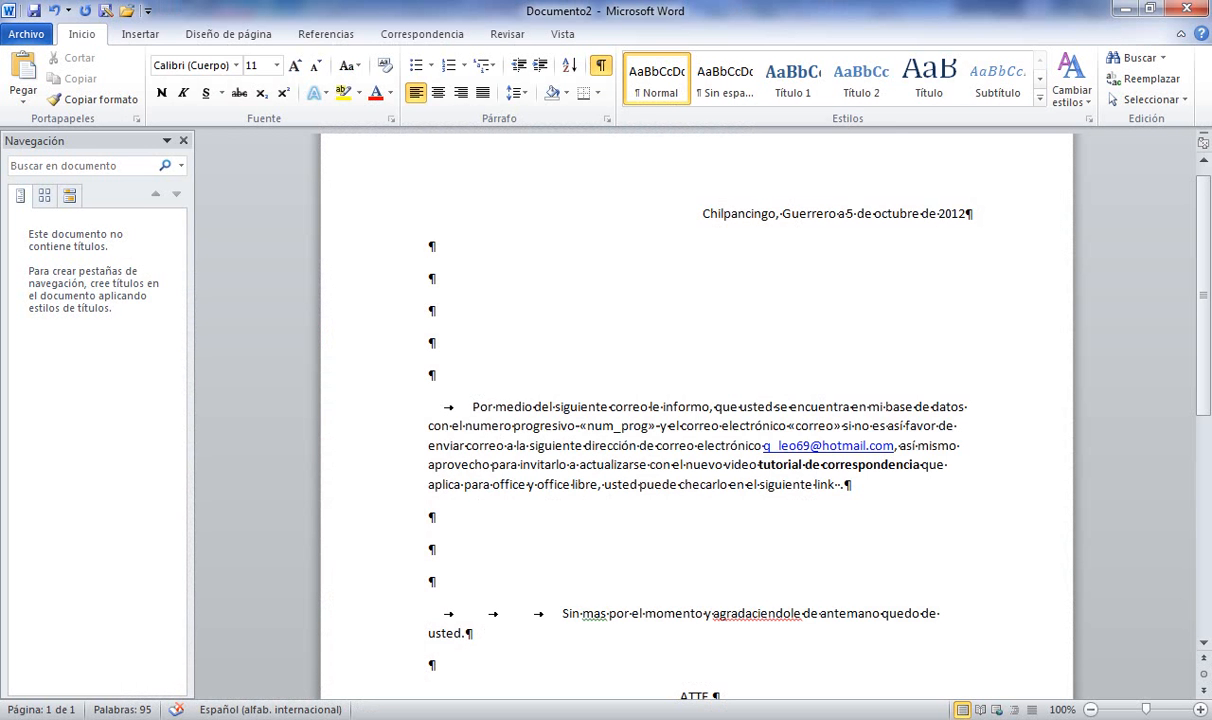
{"action": "left_click", "coordinate": [432, 35]}
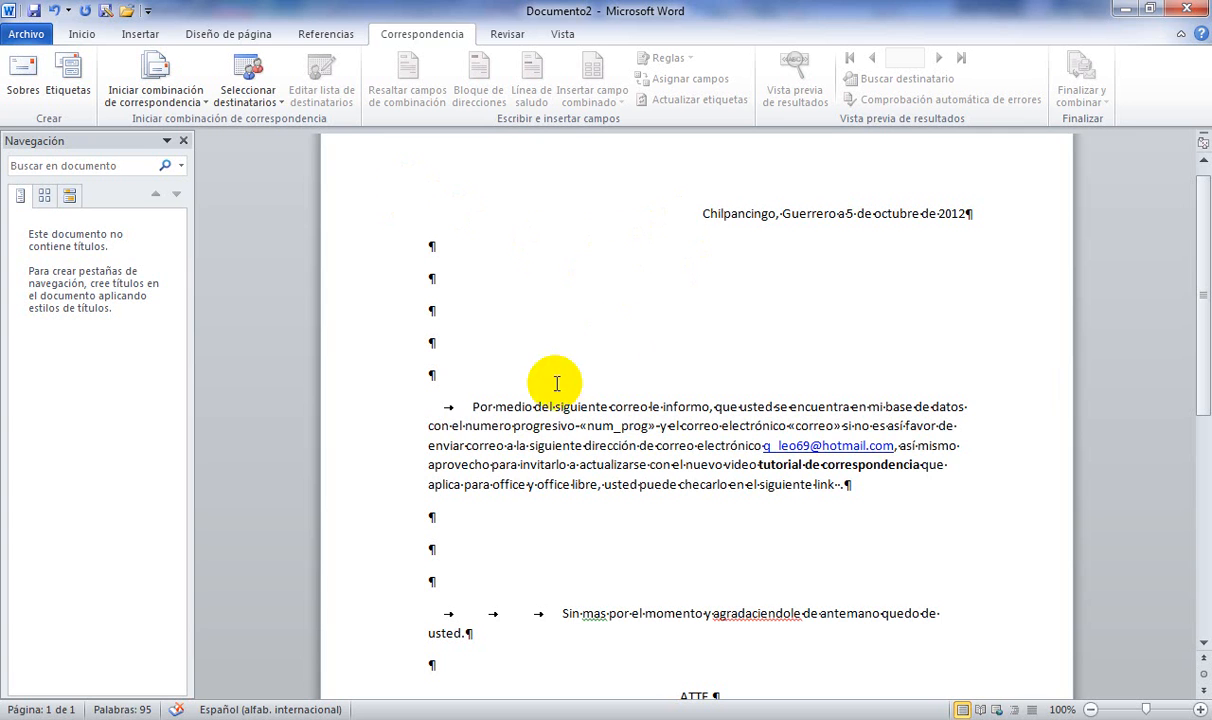
{"action": "left_click_drag", "start_coordinate": [468, 406], "coordinate": [574, 481]}
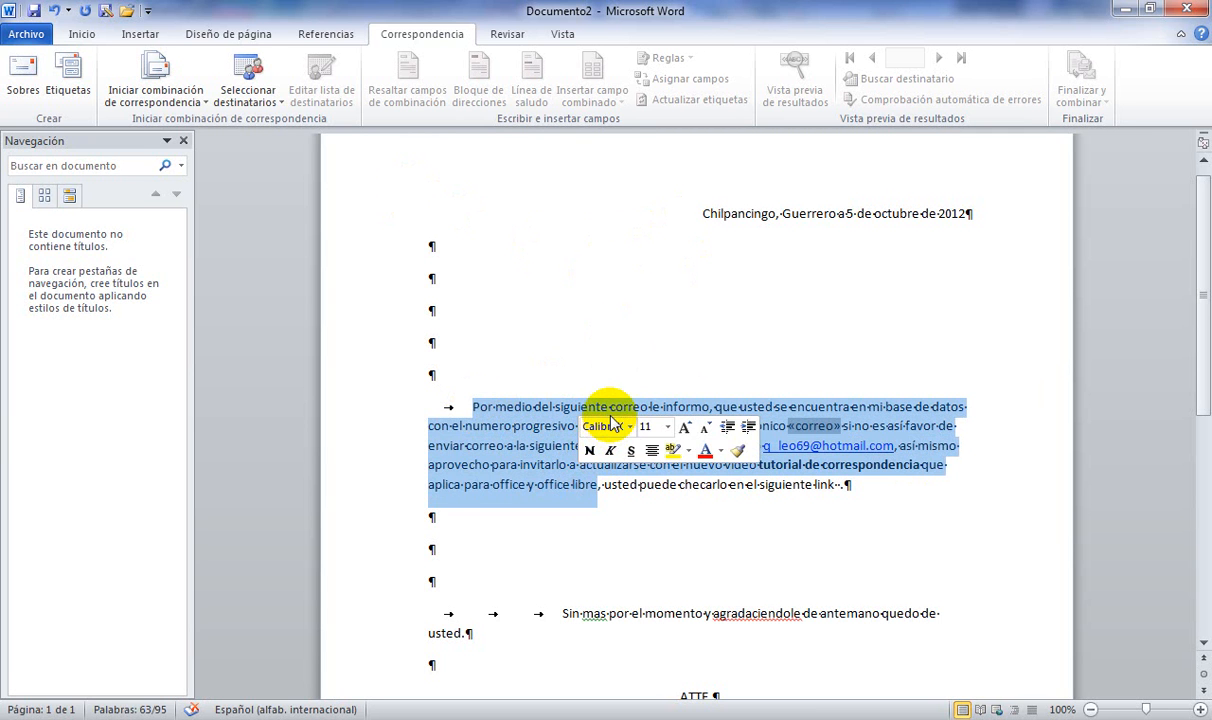
{"action": "left_click", "coordinate": [594, 428]}
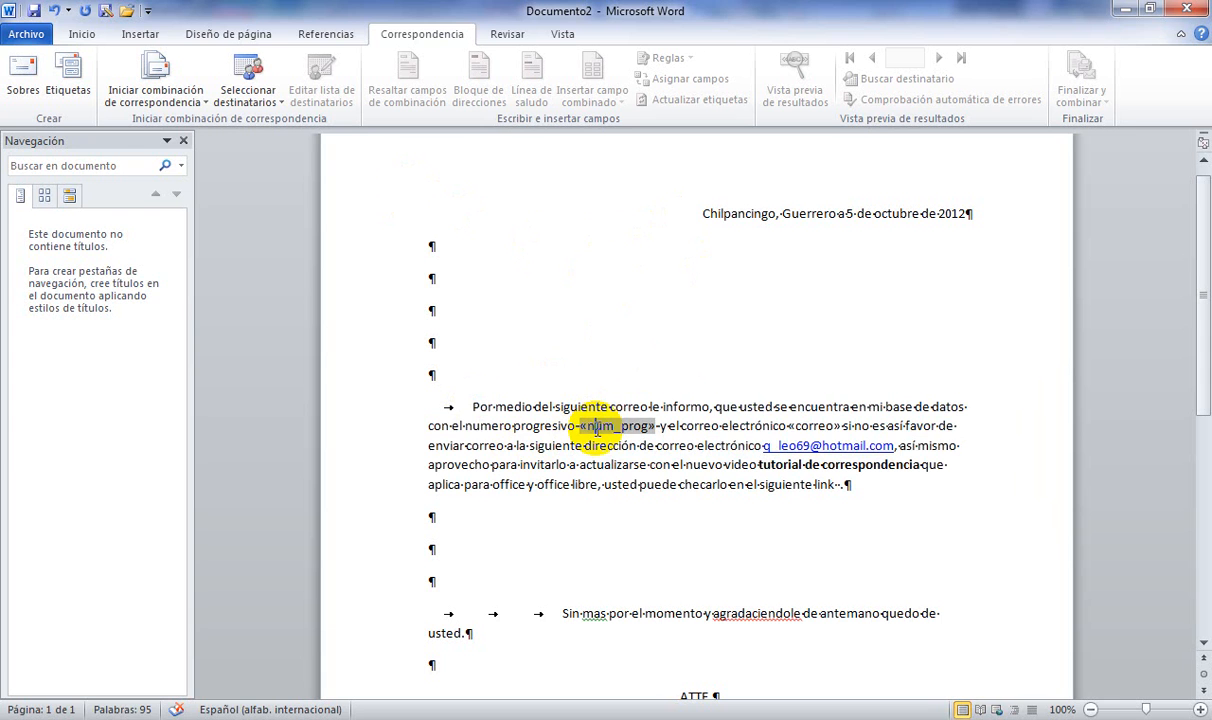
{"action": "key", "text": "Delete"}
{"action": "key", "text": "Delete"}
{"action": "key", "text": "Delete"}
{"action": "key", "text": "Delete"}
{"action": "key", "text": "Delete"}
{"action": "key", "text": "Delete"}
{"action": "key", "text": "Delete"}
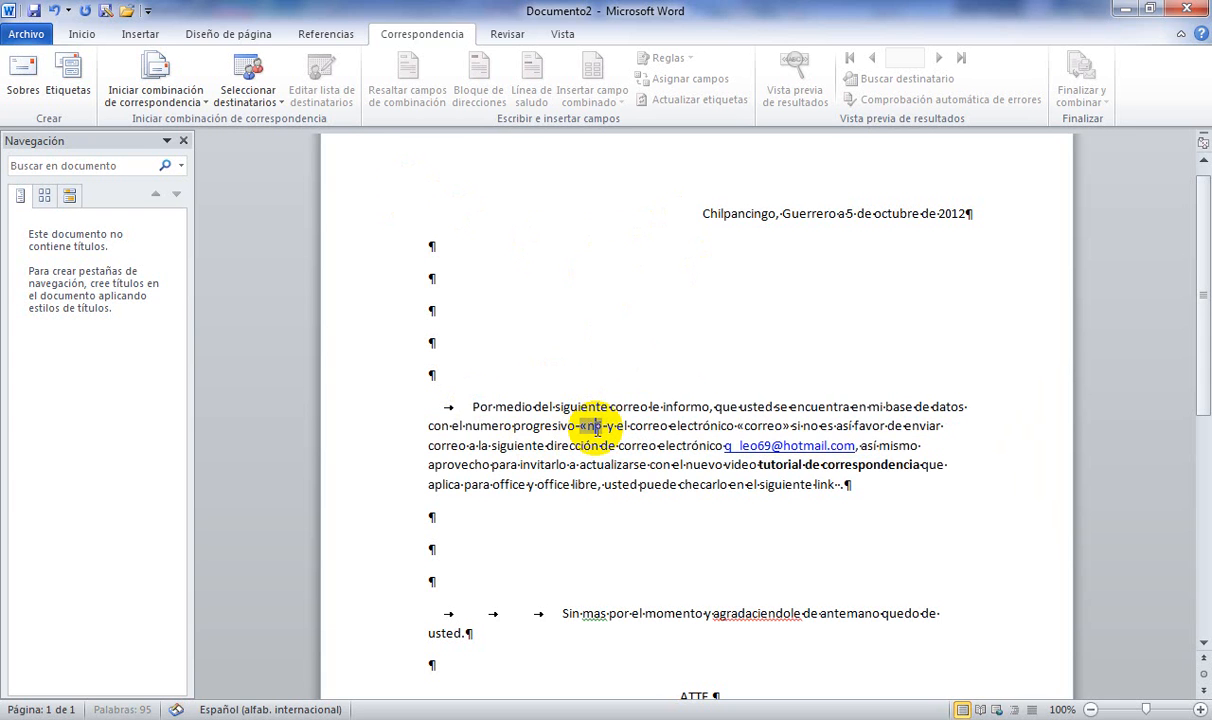
{"action": "key", "text": "Delete"}
{"action": "key", "text": "Delete"}
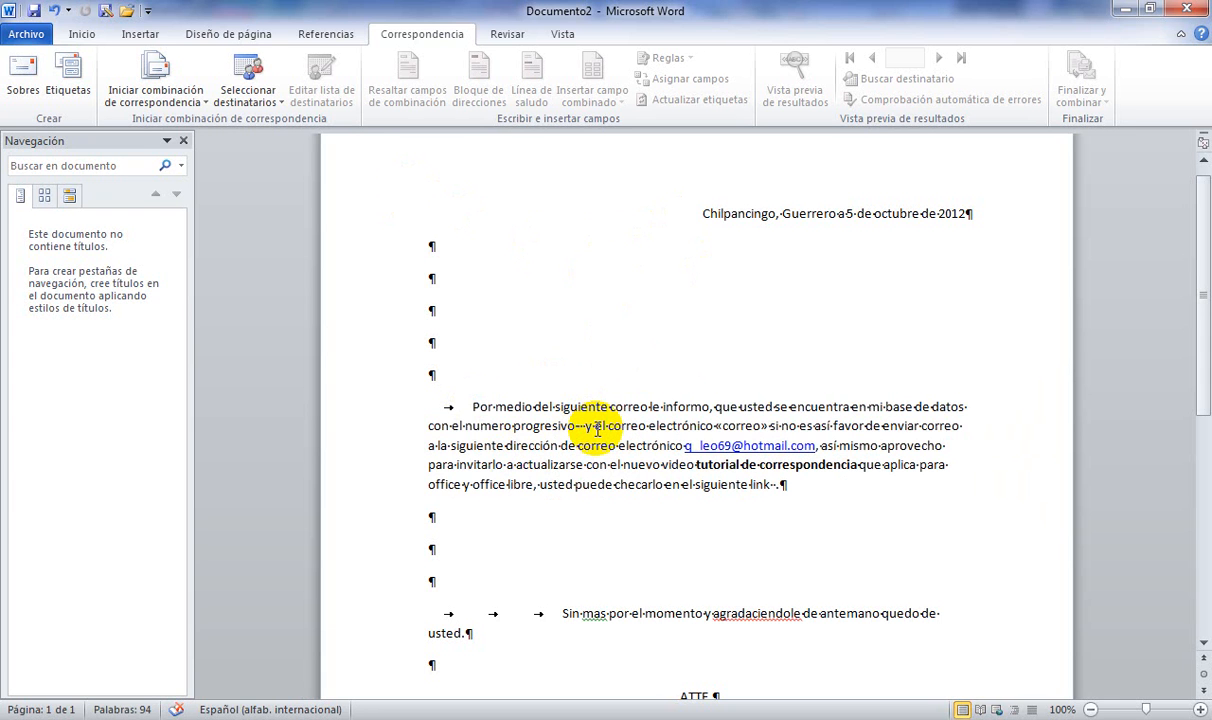
Step: Delete the «correo» merge field after "correo electrónico" and retype the word "si" before "no es así"
{"action": "double_click", "coordinate": [720, 427]}
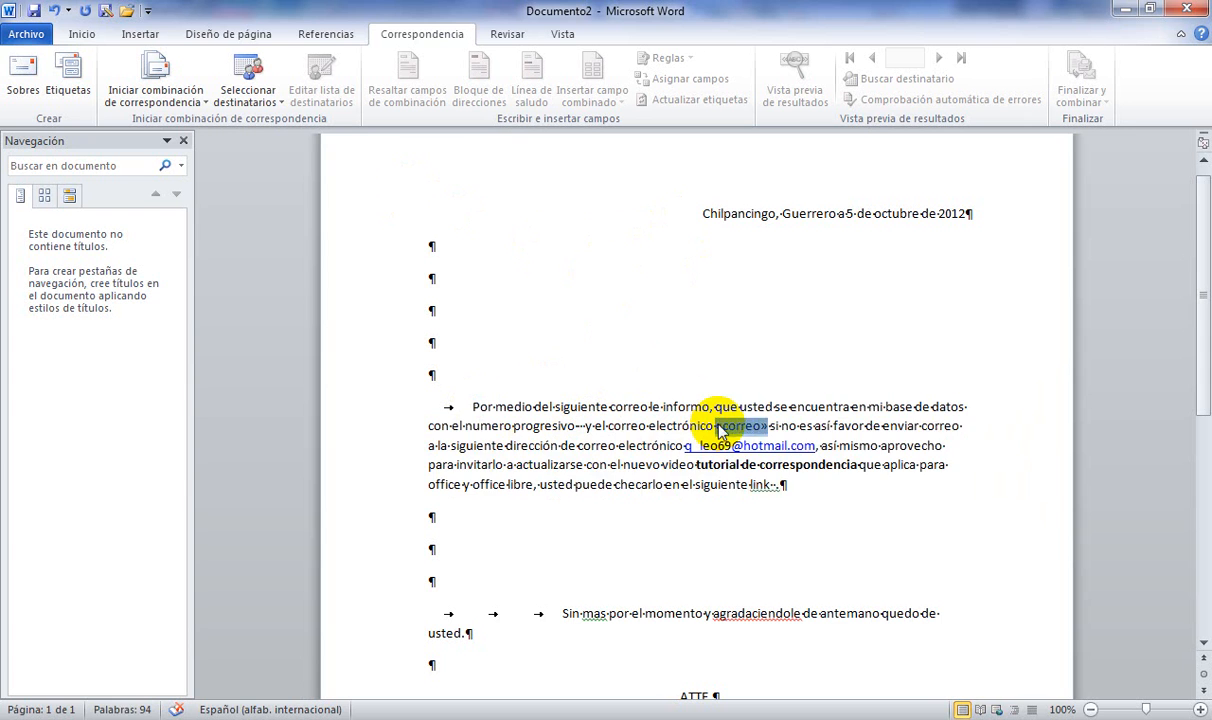
{"action": "key", "text": "Delete"}
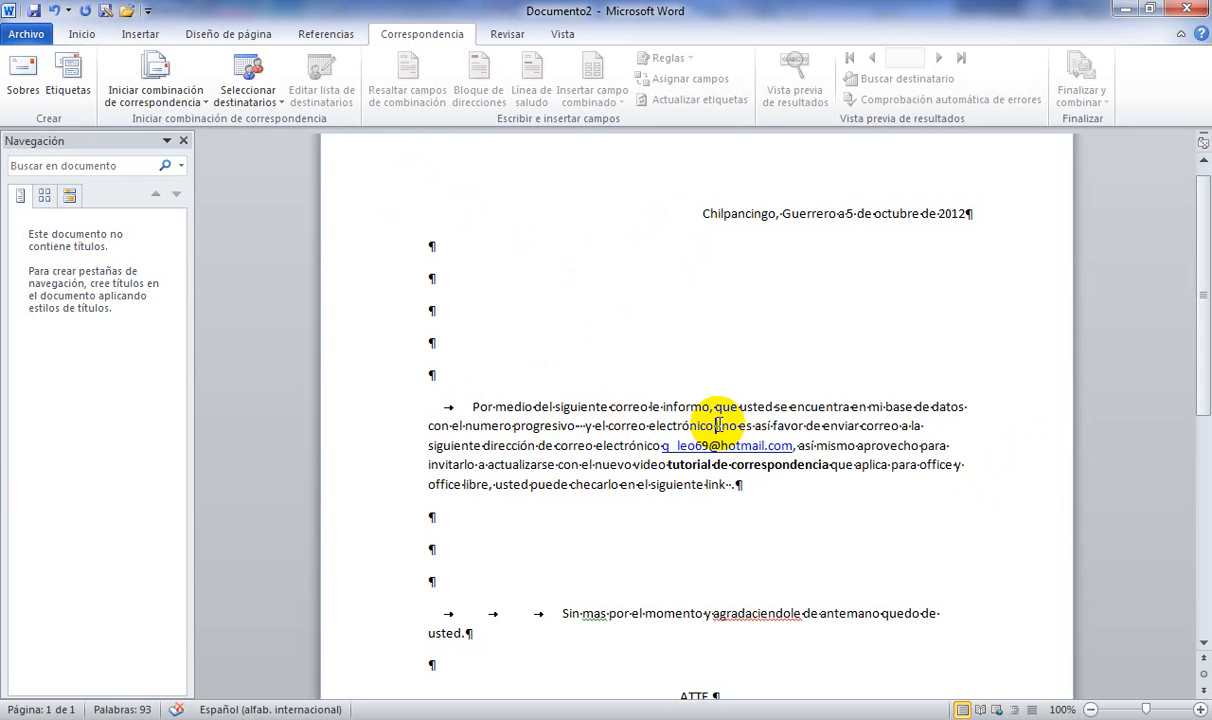
{"action": "type", "text": "si"}
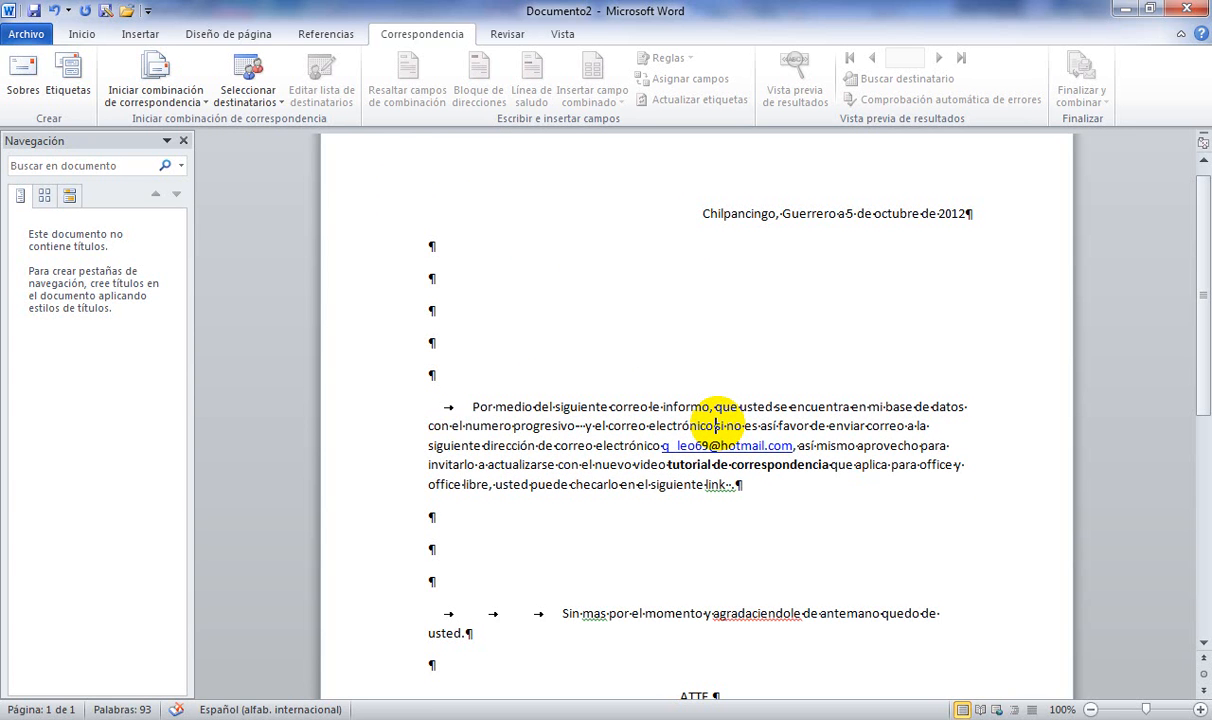
{"action": "key", "text": "Left"}
{"action": "key", "text": "Left"}
{"action": "key", "text": "Left"}
{"action": "key", "text": "Left"}
{"action": "key", "text": "Left"}
{"action": "key", "text": "Left"}
{"action": "key", "text": "Left"}
{"action": "key", "text": "Left"}
{"action": "key", "text": "Left"}
{"action": "key", "text": "Left"}
{"action": "key", "text": "Left"}
{"action": "key", "text": "Left"}
{"action": "key", "text": "Left"}
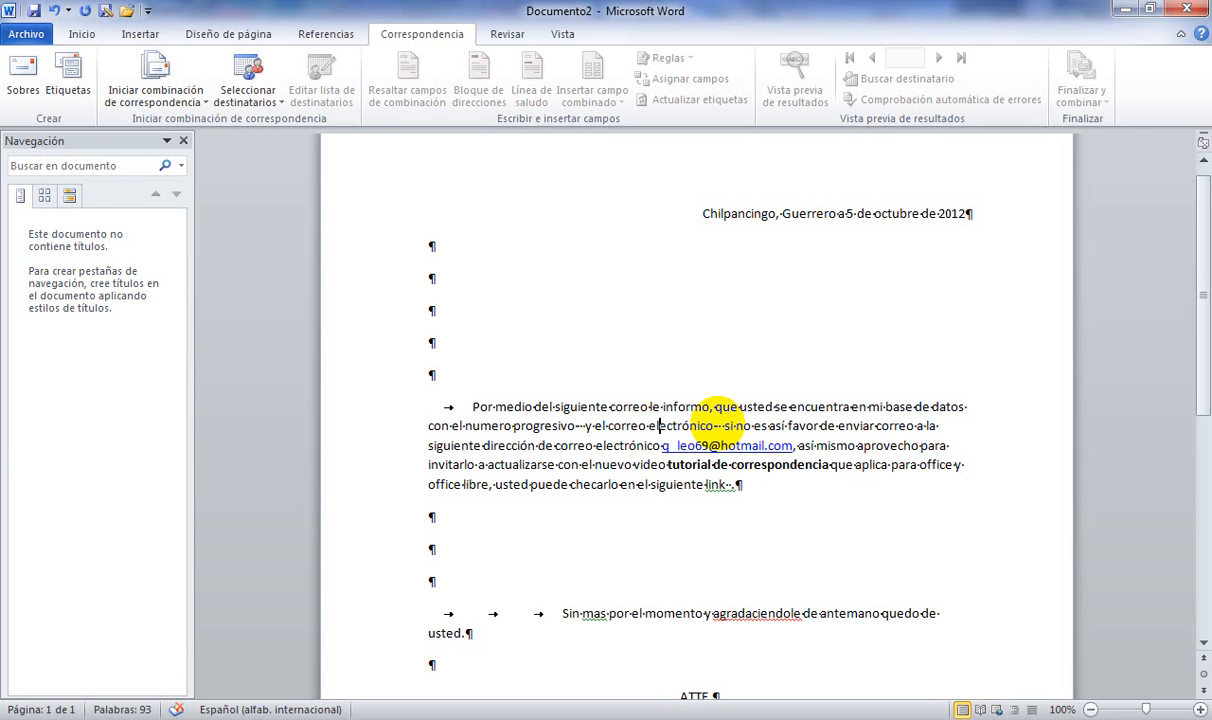
{"action": "key", "text": "Right"}
{"action": "key", "text": "Right"}
{"action": "key", "text": "Right"}
{"action": "key", "text": "Right"}
{"action": "key", "text": "Right"}
{"action": "key", "text": "Right"}
{"action": "key", "text": "Right"}
{"action": "key", "text": "Right"}
{"action": "key", "text": "Right"}
{"action": "left_click", "coordinate": [483, 277]}
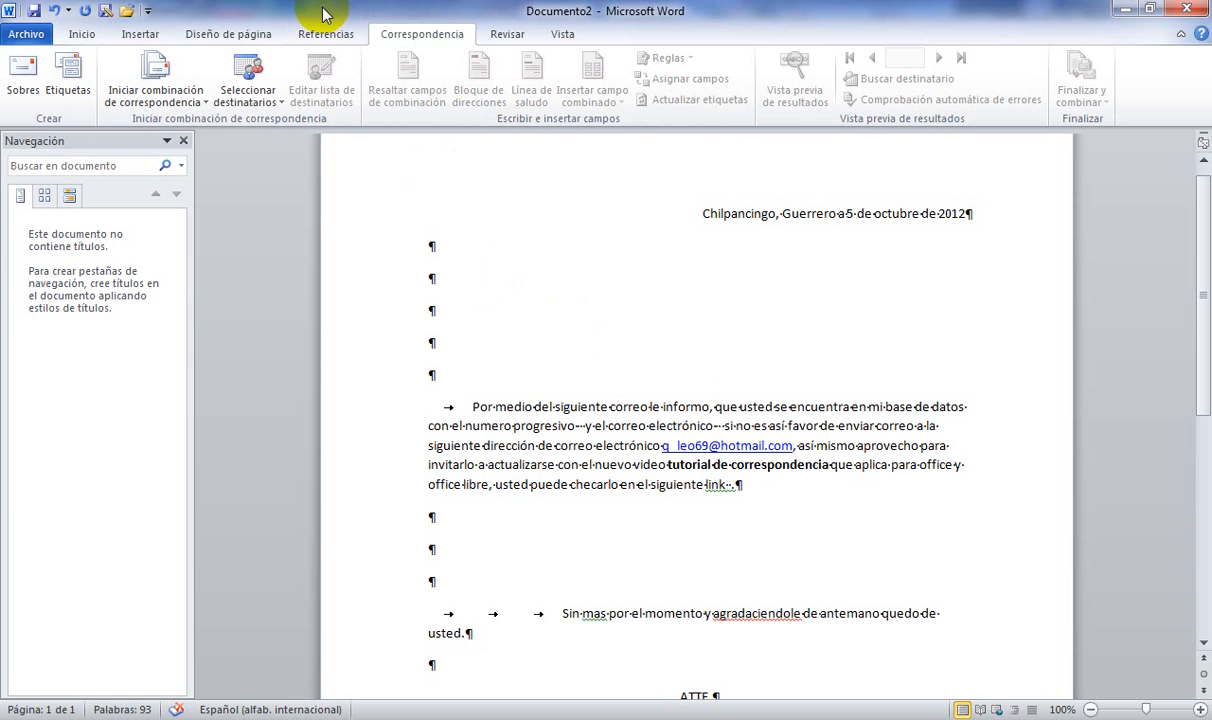
{"action": "left_click", "coordinate": [27, 37]}
{"action": "left_click", "coordinate": [82, 34]}
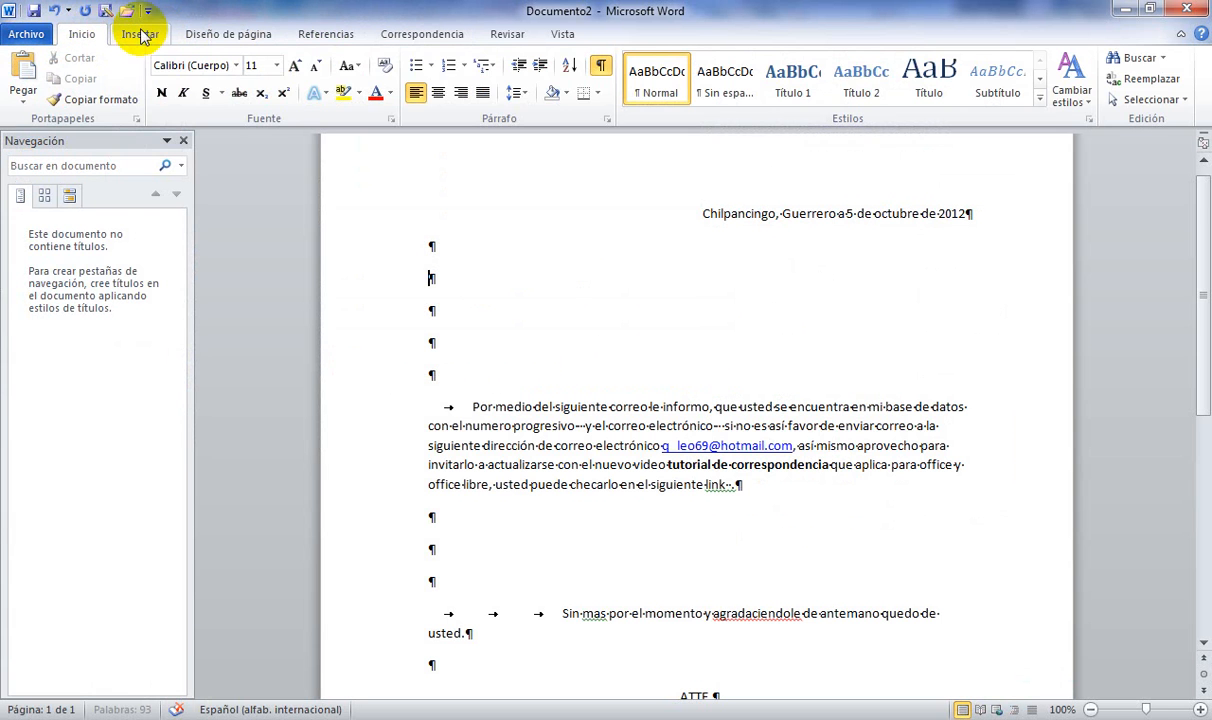
{"action": "left_click", "coordinate": [140, 34]}
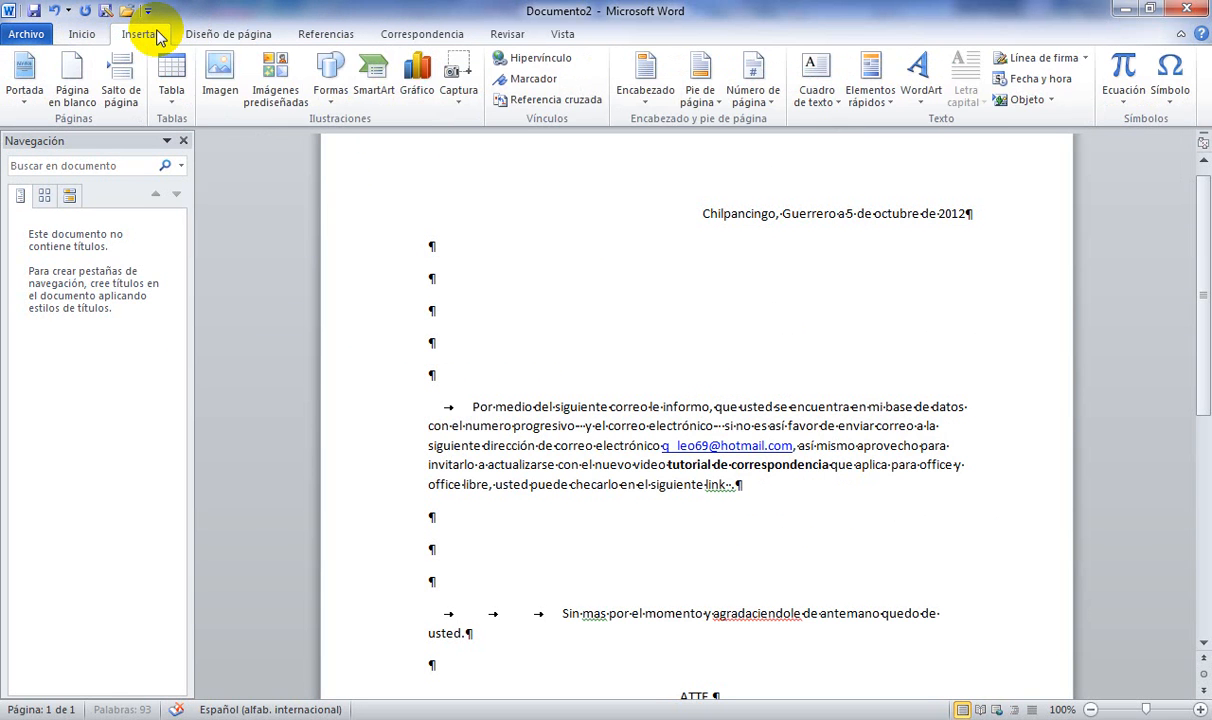
{"action": "left_click", "coordinate": [422, 34]}
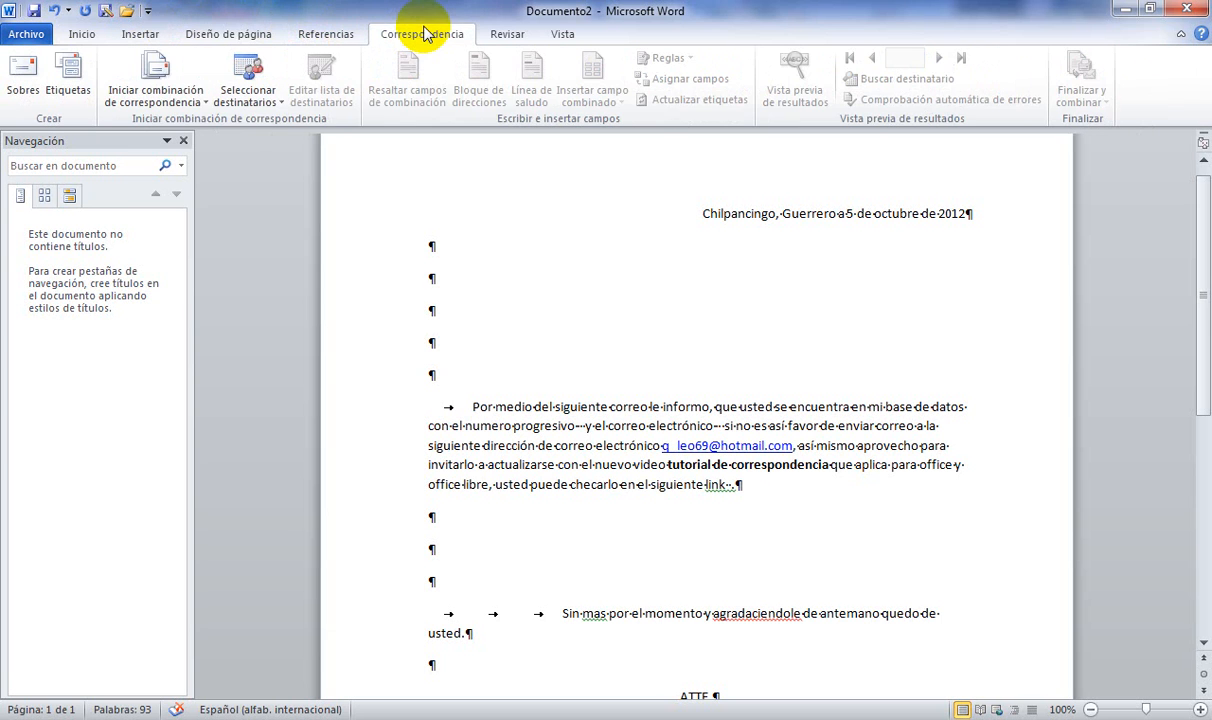
{"action": "left_click", "coordinate": [155, 90]}
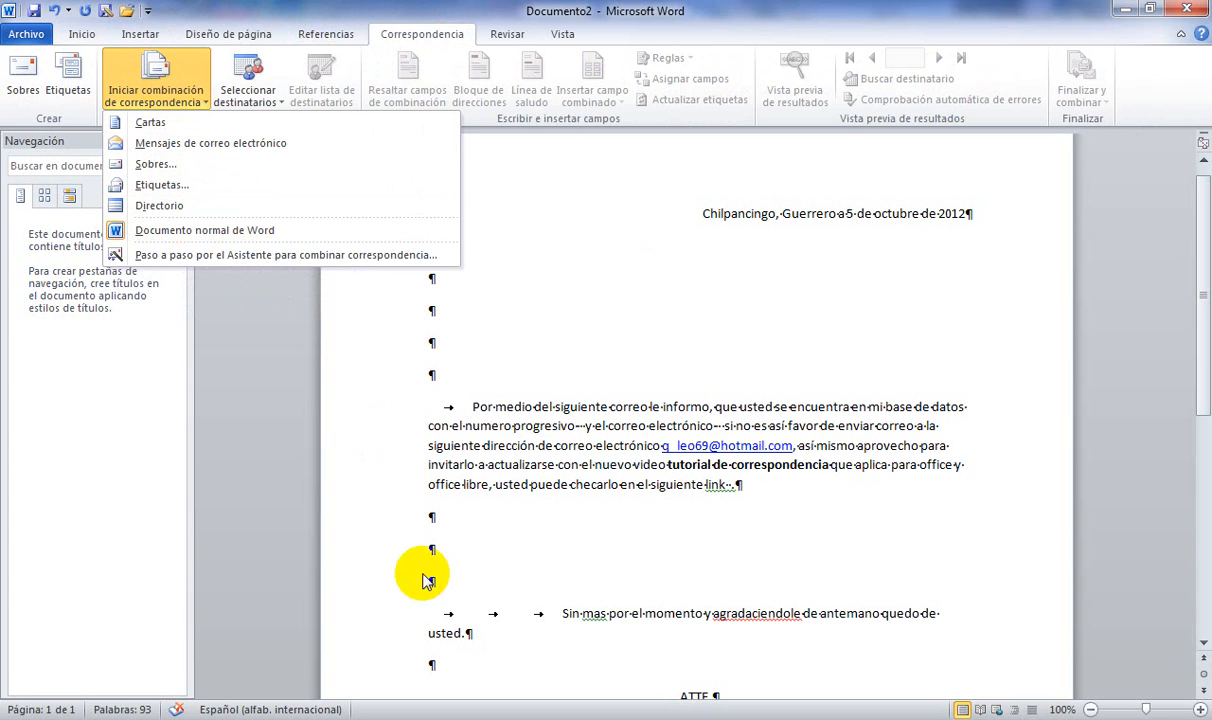
Step: Switch to the CFE receipt in Adobe Reader and reopen the comment note on the customer data
{"action": "left_click", "coordinate": [441, 719]}
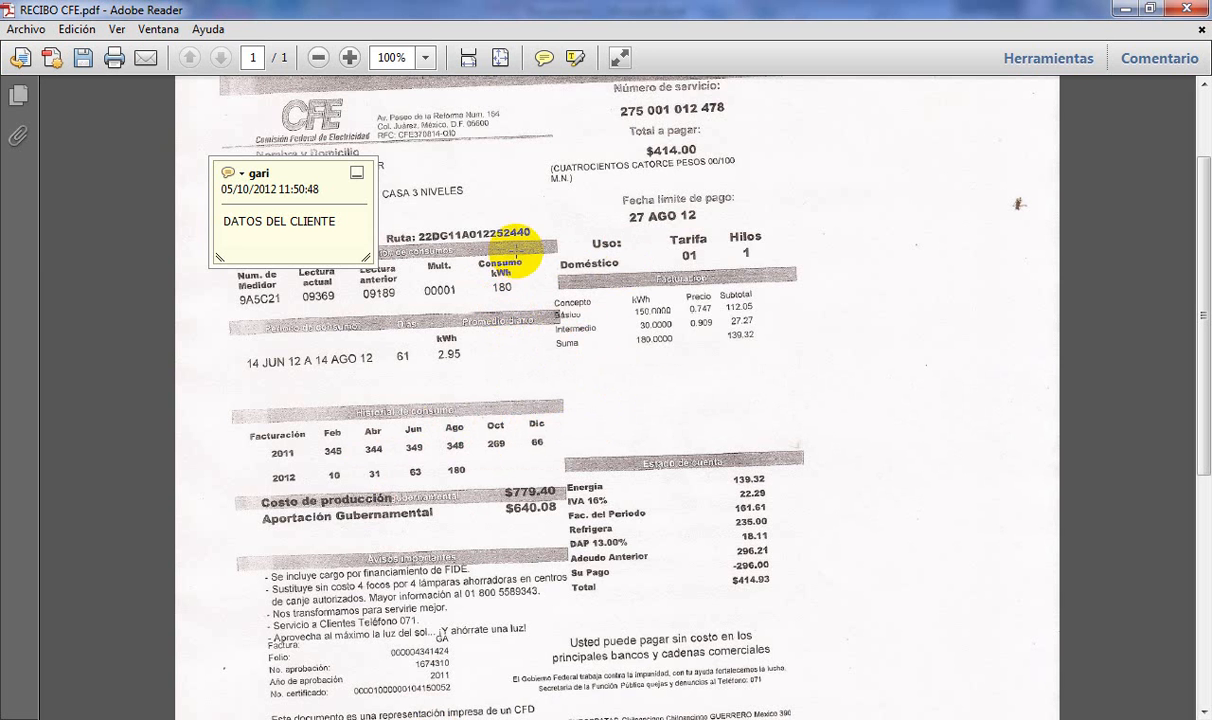
{"action": "left_click_drag", "start_coordinate": [373, 116], "coordinate": [467, 135]}
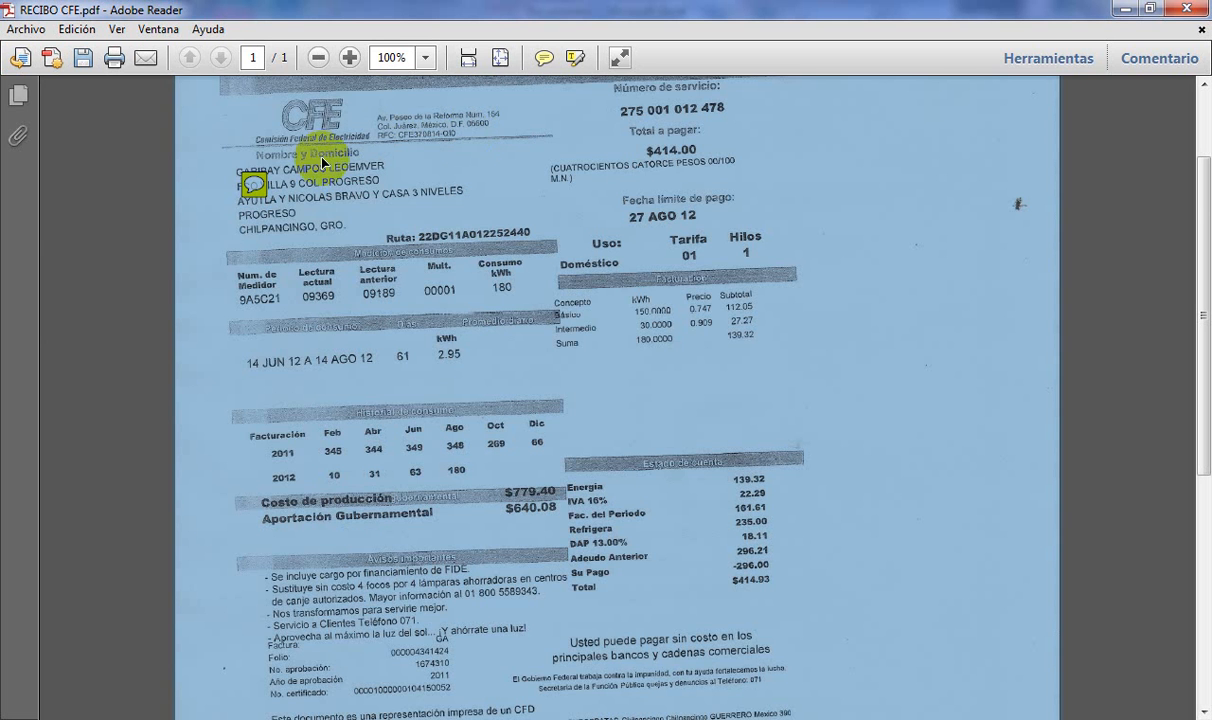
{"action": "left_click", "coordinate": [254, 183]}
{"action": "double_click", "coordinate": [254, 183]}
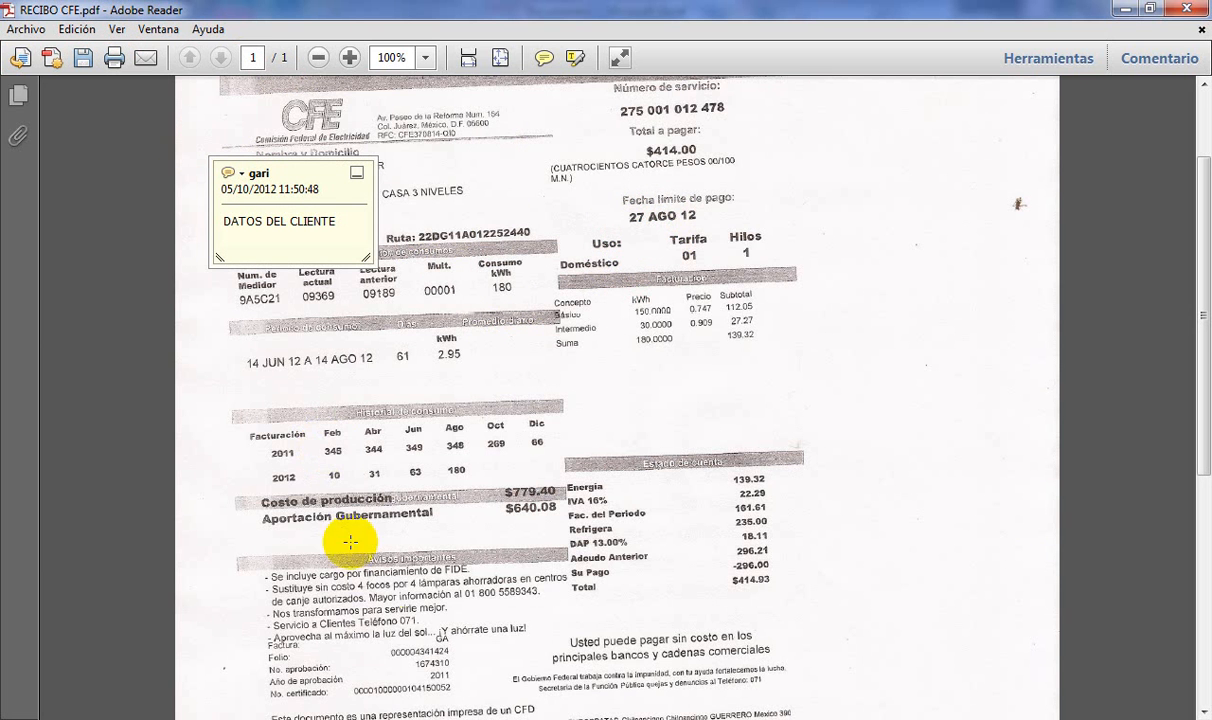
Step: Switch back to Documento2 in Word and start a mail merge of the type Cartas
{"action": "left_click", "coordinate": [300, 676]}
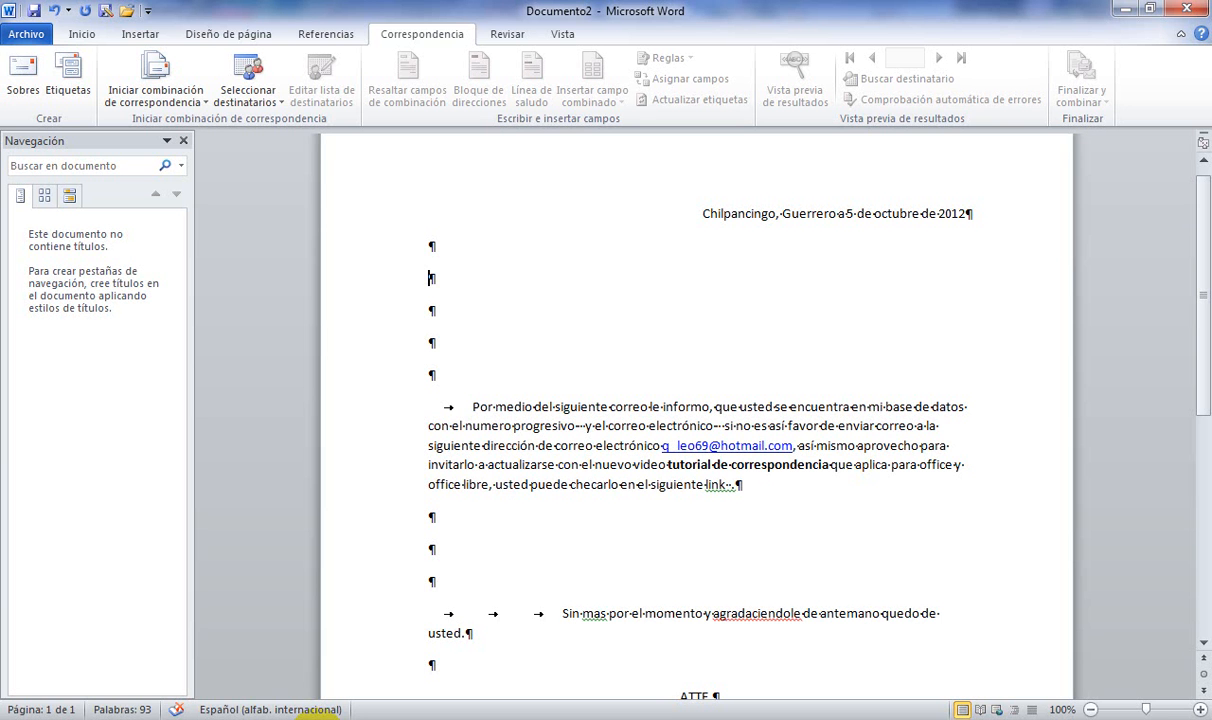
{"action": "left_click", "coordinate": [154, 92]}
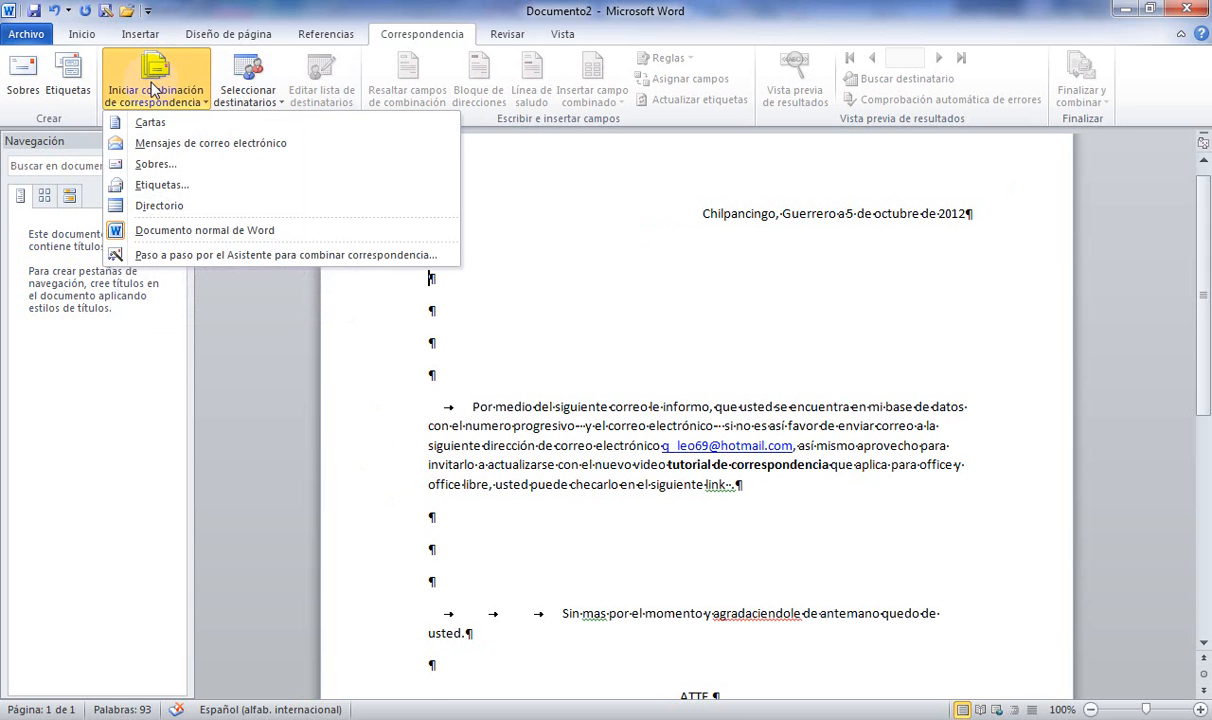
{"action": "left_click", "coordinate": [152, 123]}
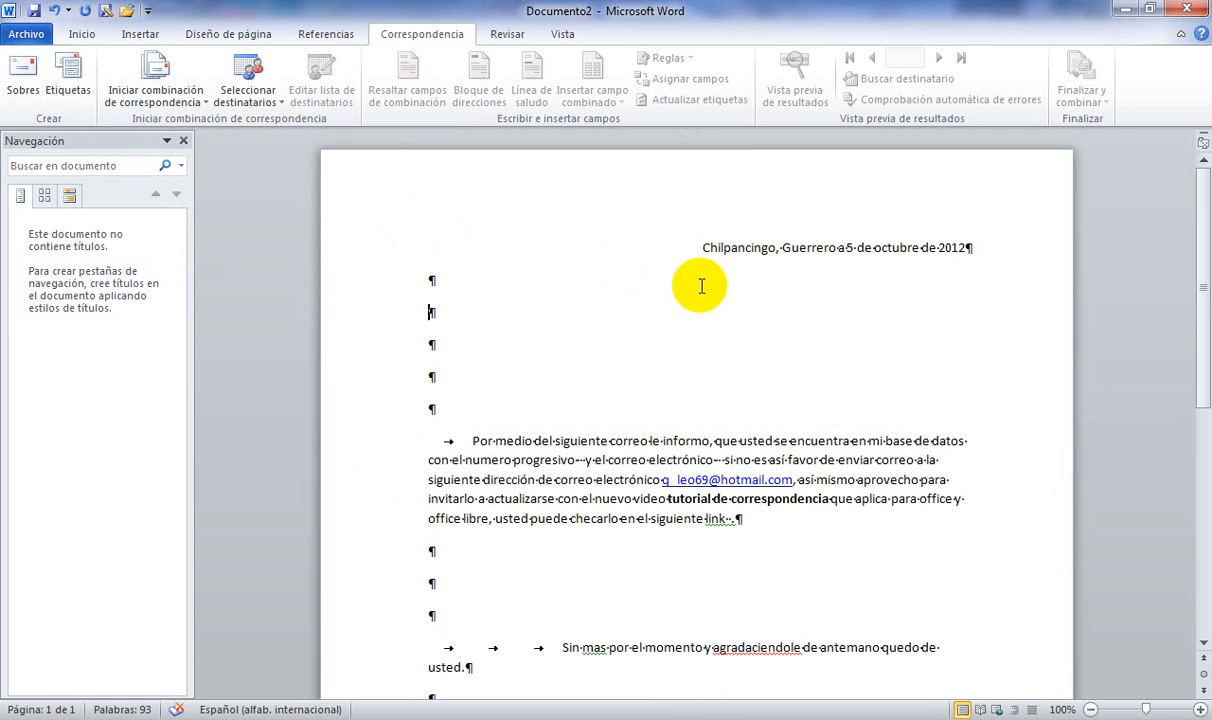
Step: Try the merge type Mensajes de correo electrónico and return the document to Cartas
{"action": "left_click", "coordinate": [155, 95]}
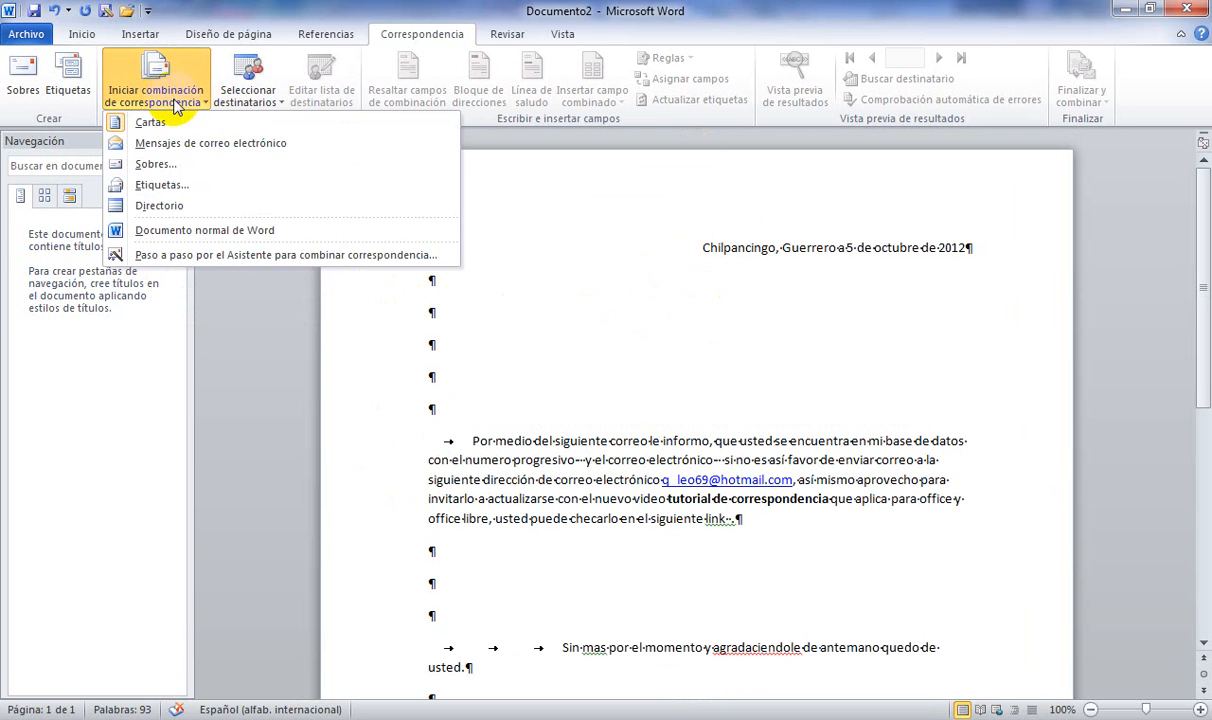
{"action": "left_click", "coordinate": [210, 145]}
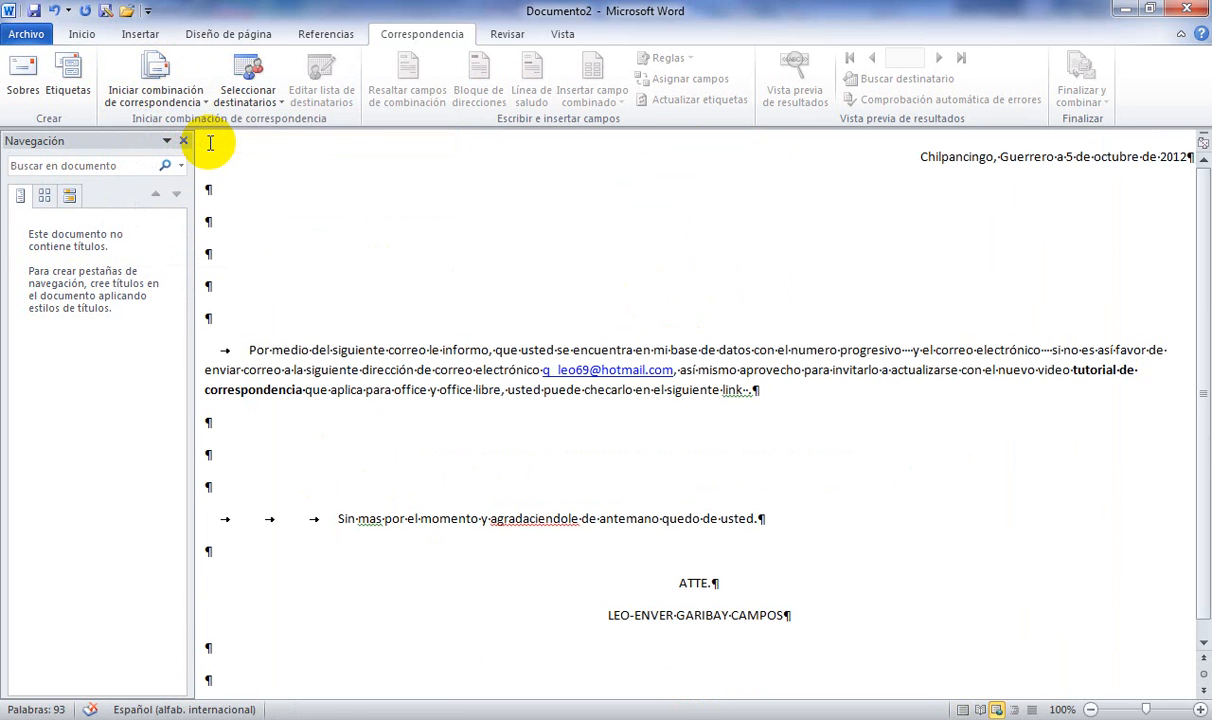
{"action": "left_click", "coordinate": [147, 92]}
{"action": "left_click", "coordinate": [150, 123]}
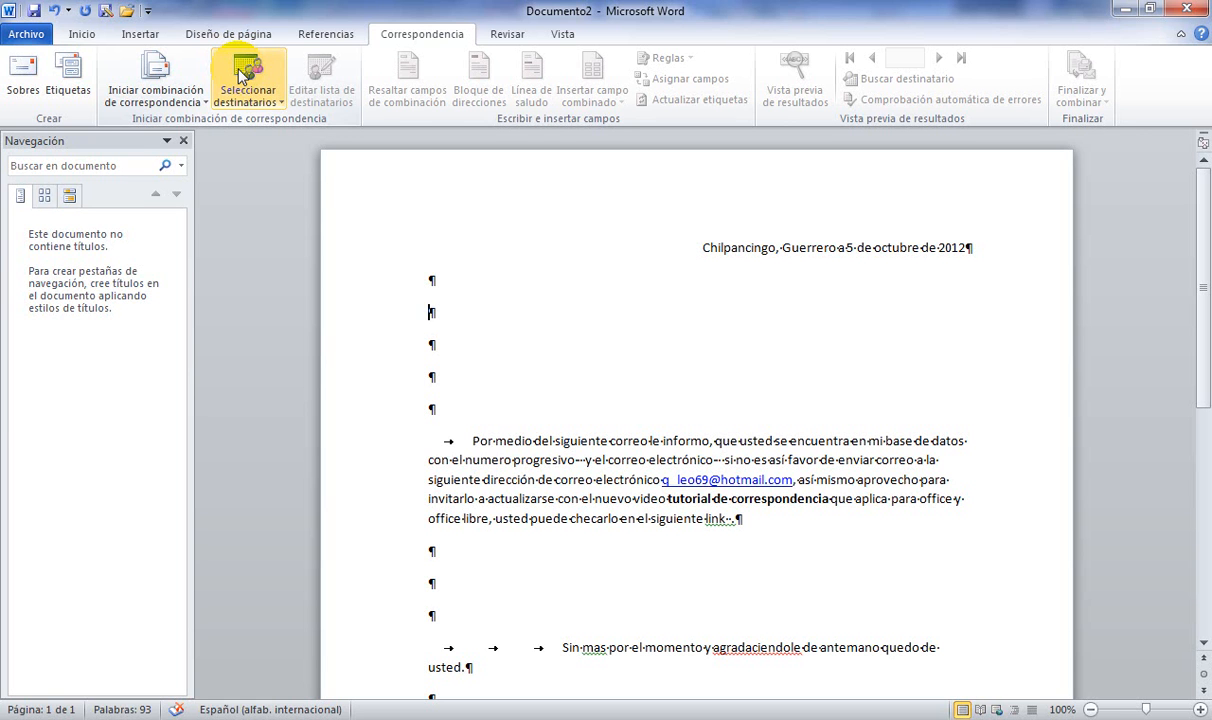
Step: Use the existing list "lista para correspondencia.xlsx" from the Documentos library as the mail merge recipient source
{"action": "left_click", "coordinate": [241, 77]}
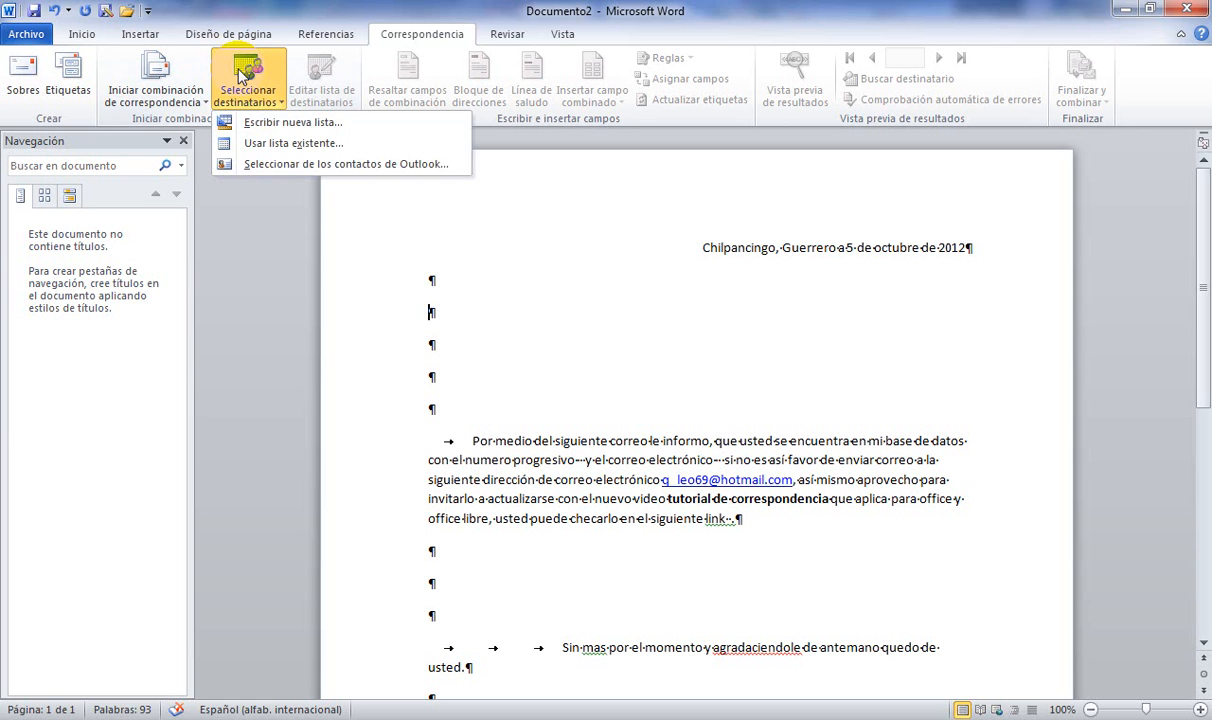
{"action": "left_click", "coordinate": [315, 145]}
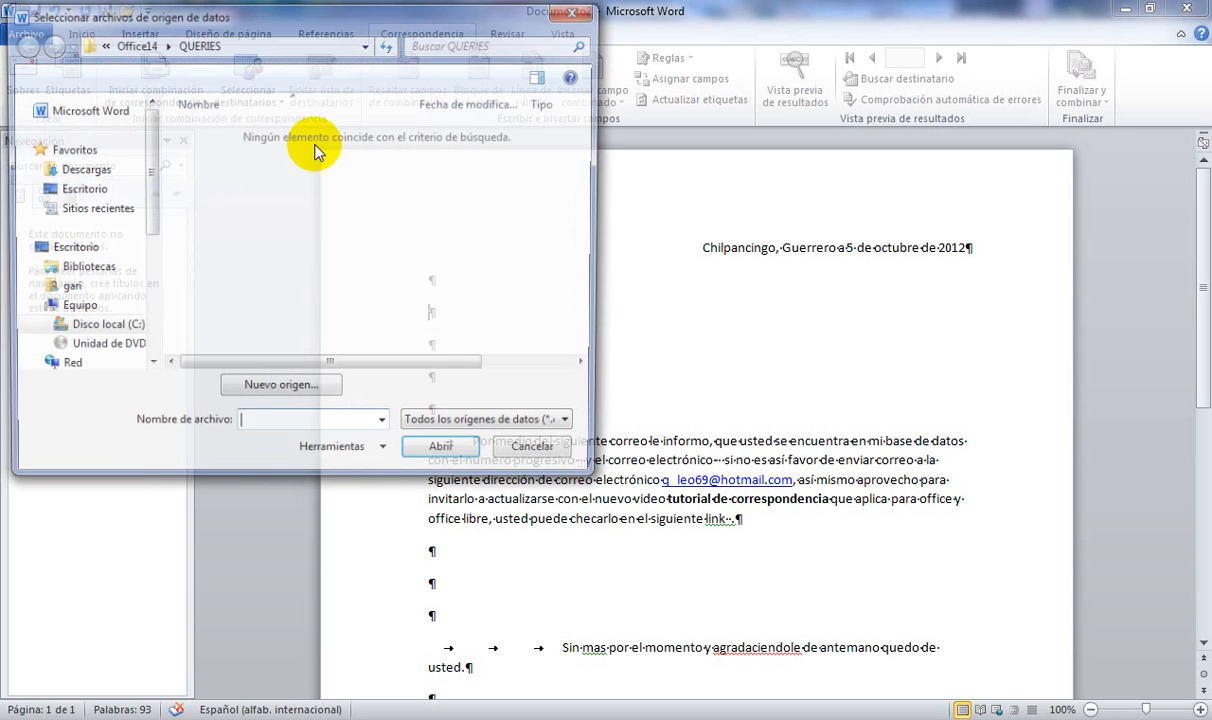
{"action": "left_click", "coordinate": [88, 269]}
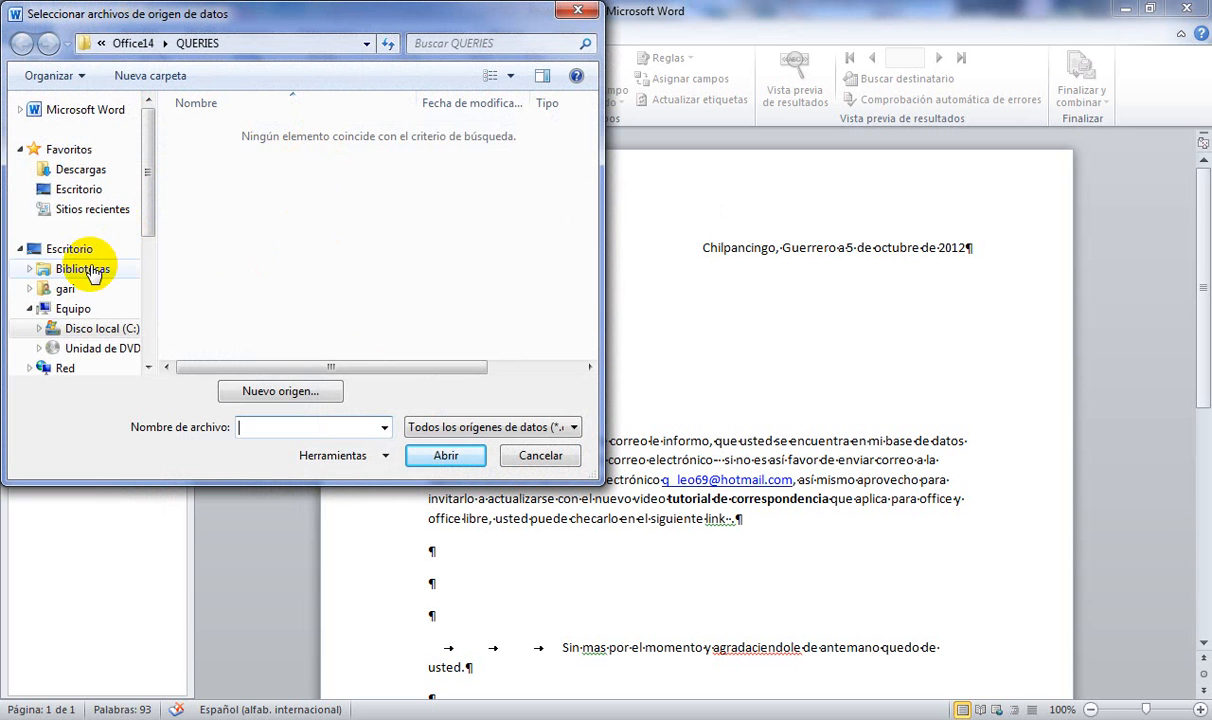
{"action": "left_click", "coordinate": [230, 175]}
{"action": "double_click", "coordinate": [230, 175]}
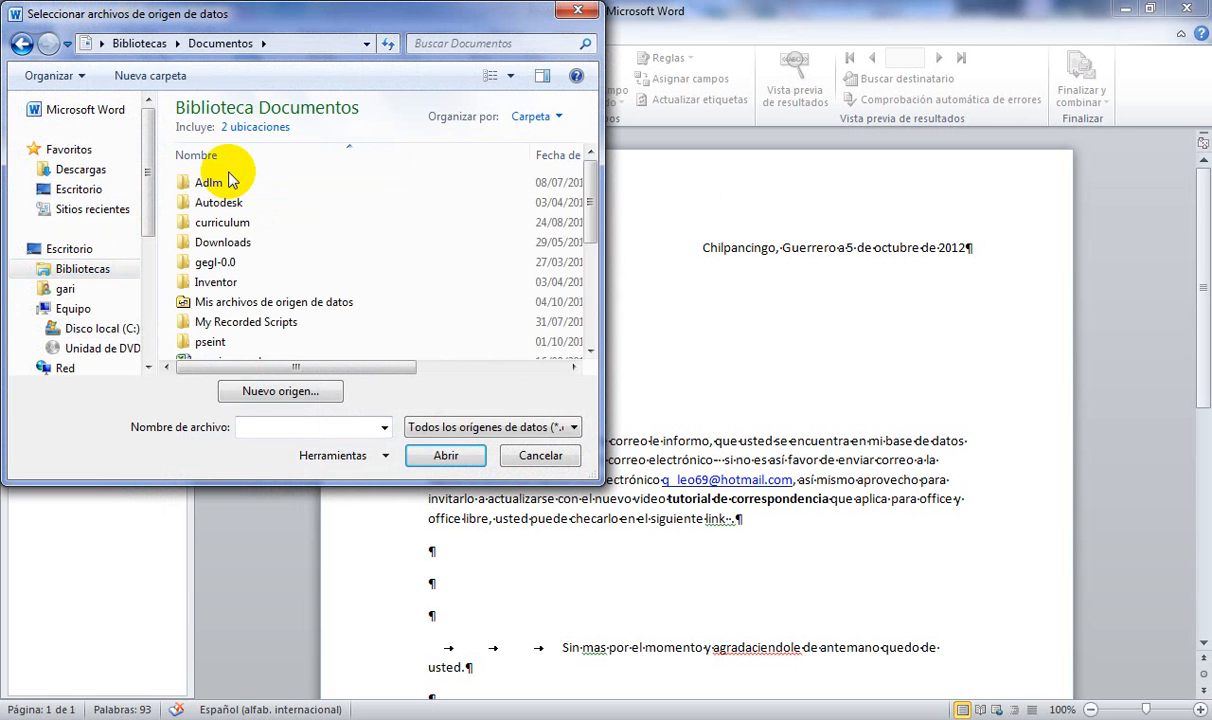
{"action": "key", "text": "l"}
{"action": "key", "text": "l"}
{"action": "key", "text": "l"}
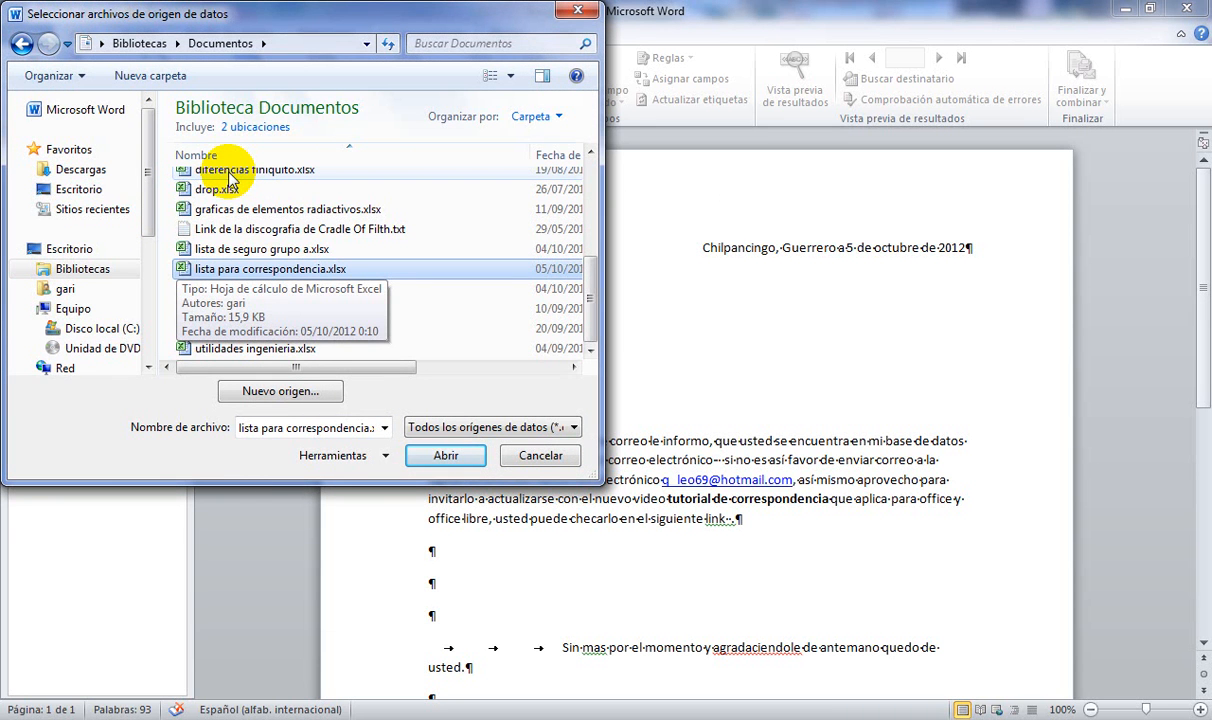
{"action": "key", "text": "Return"}
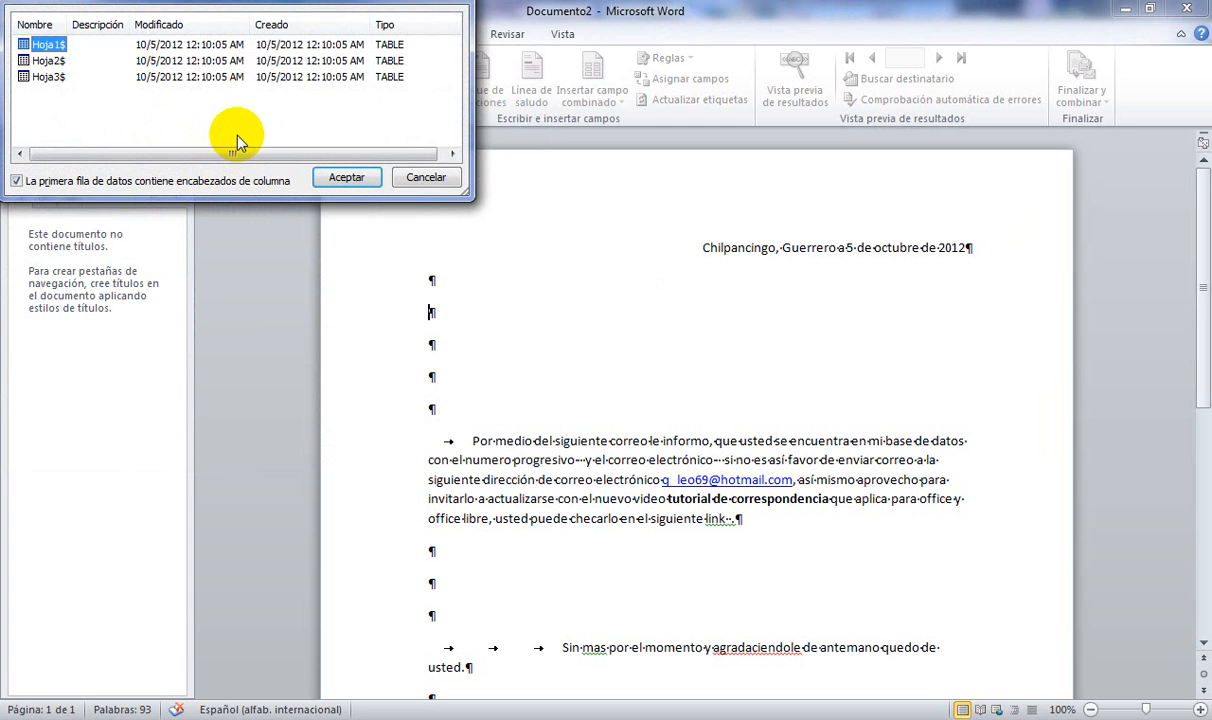
Step: Choose the sheet Hoja1$ as the recipient table, keeping its first row as column headers
{"action": "left_click", "coordinate": [66, 64]}
{"action": "left_click", "coordinate": [56, 46]}
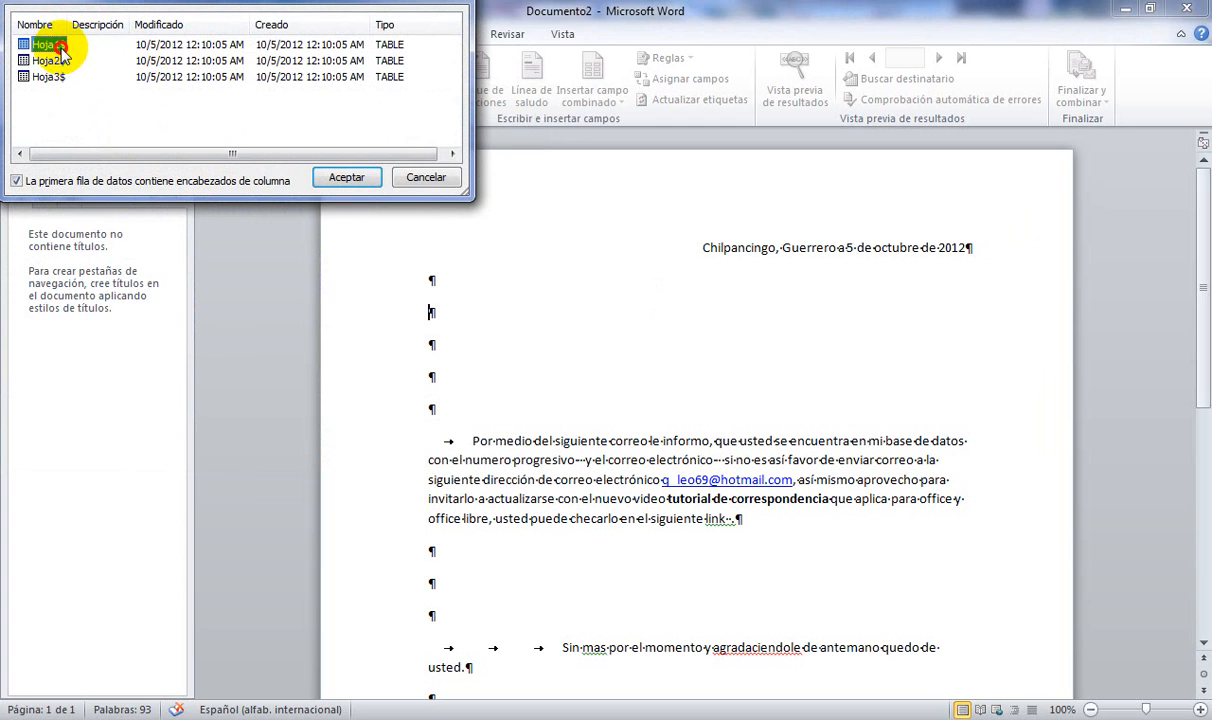
{"action": "left_click", "coordinate": [50, 61]}
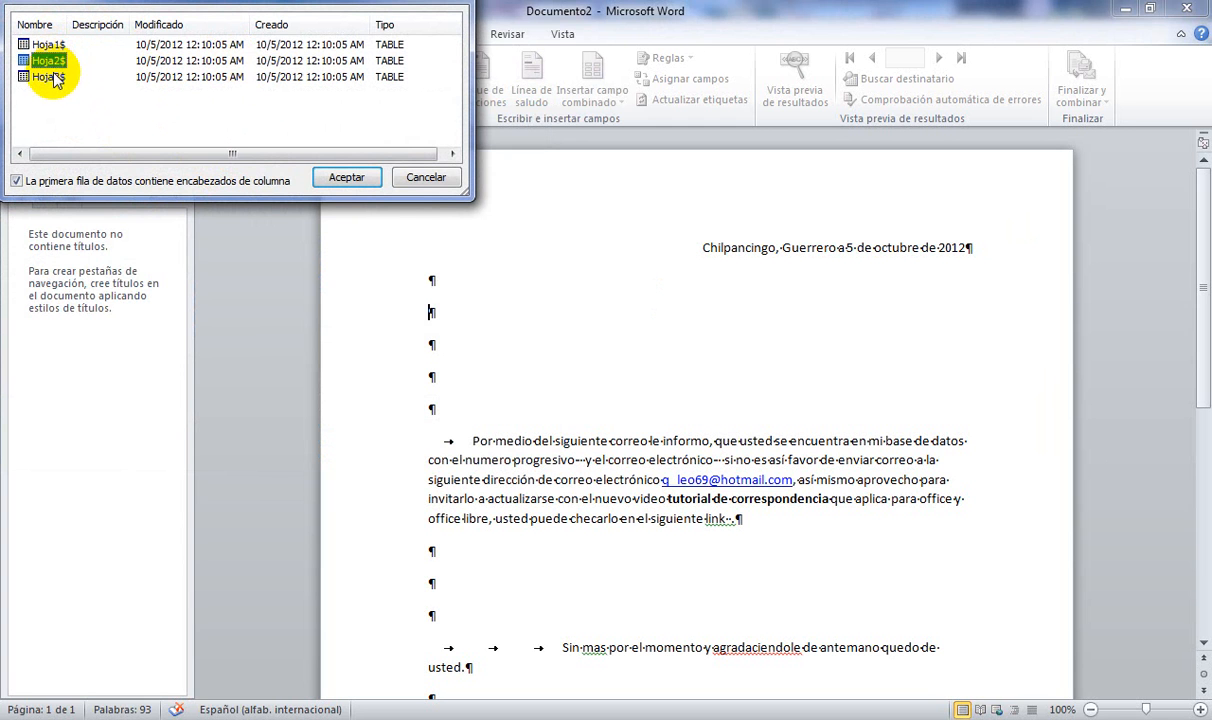
{"action": "left_click", "coordinate": [50, 77]}
{"action": "left_click", "coordinate": [55, 48]}
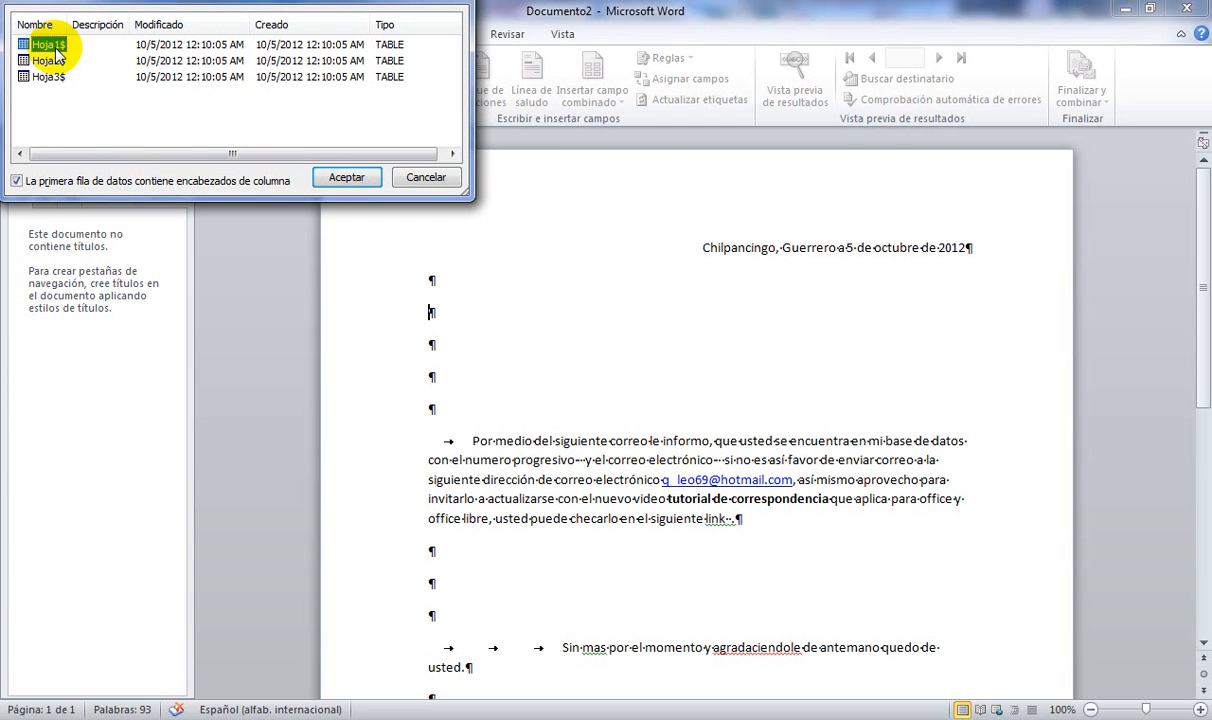
{"action": "left_click", "coordinate": [350, 181]}
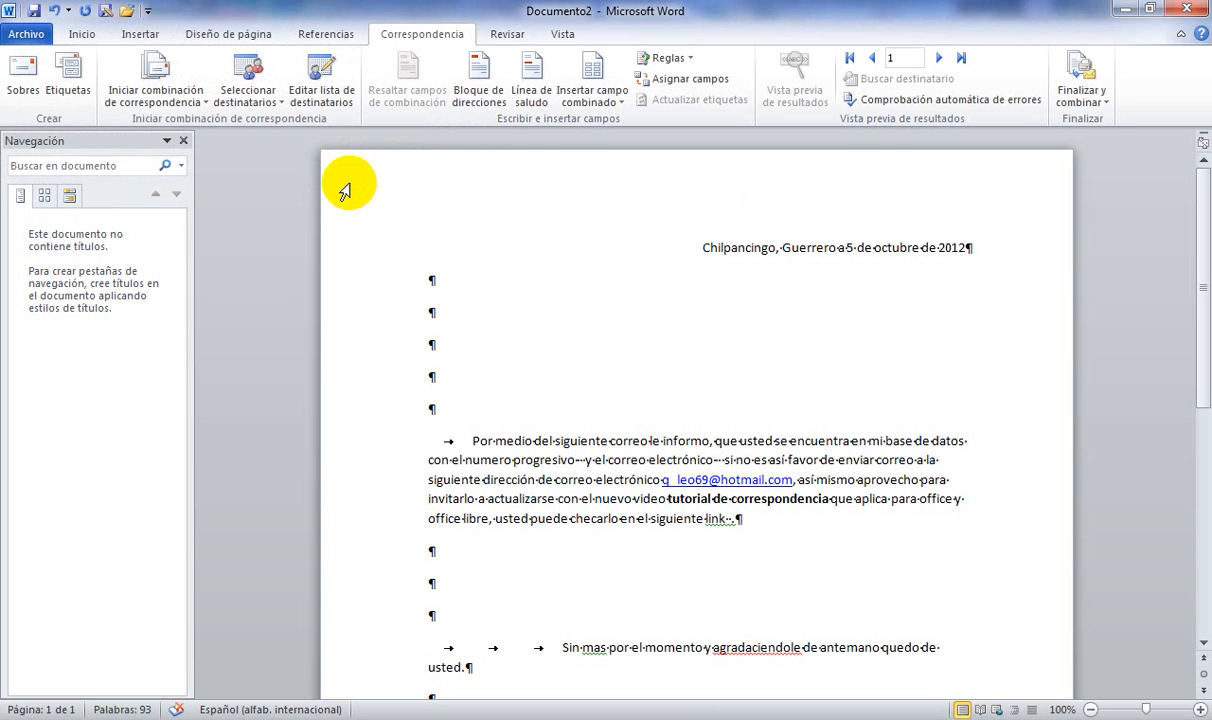
Step: Open the merge recipient list for editing and sort it by nombre and finally by num prog
{"action": "left_click", "coordinate": [331, 78]}
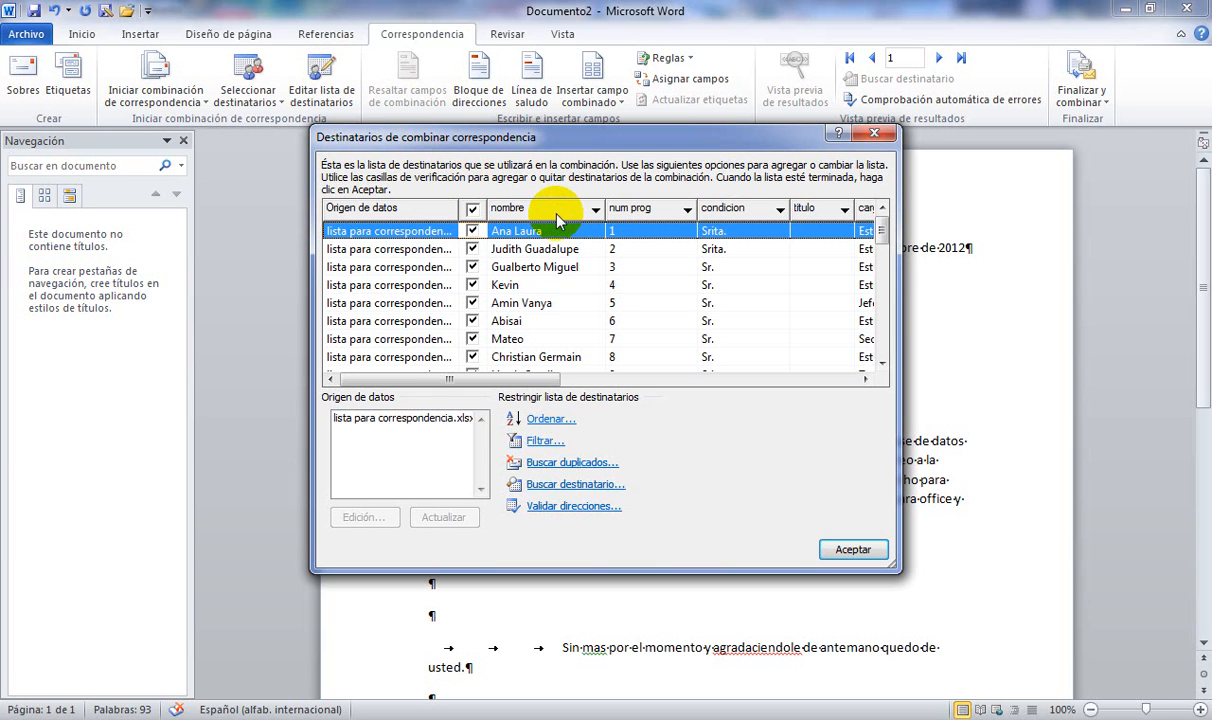
{"action": "left_click", "coordinate": [557, 210]}
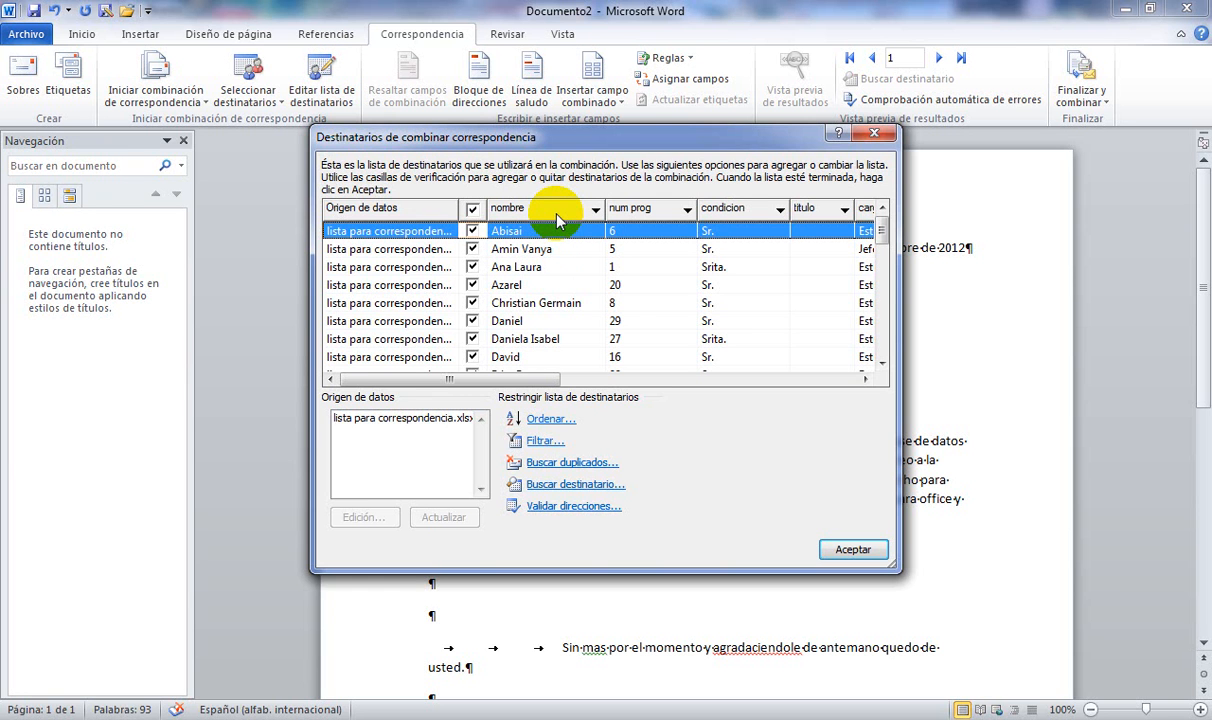
{"action": "left_click", "coordinate": [644, 210]}
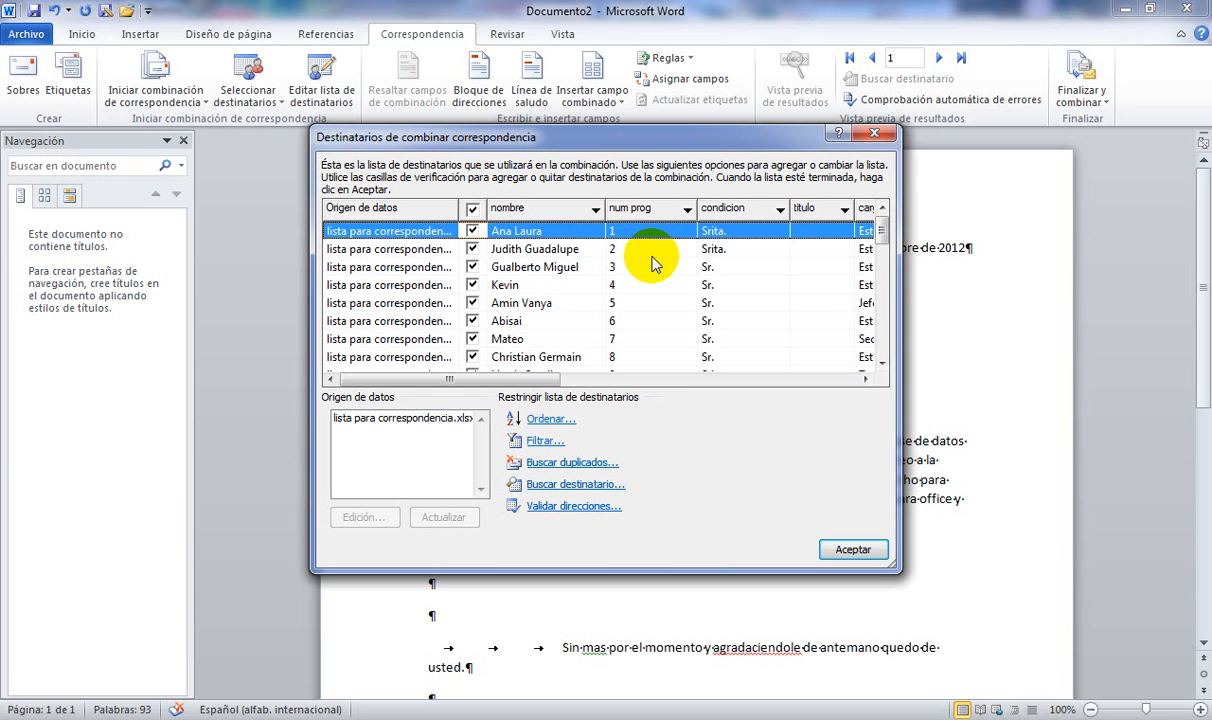
Step: Look through the recipient records row by row, going down the list and back up to record 10
{"action": "scroll", "coordinate": [651, 263], "scroll_direction": "right", "scroll_amount": 2}
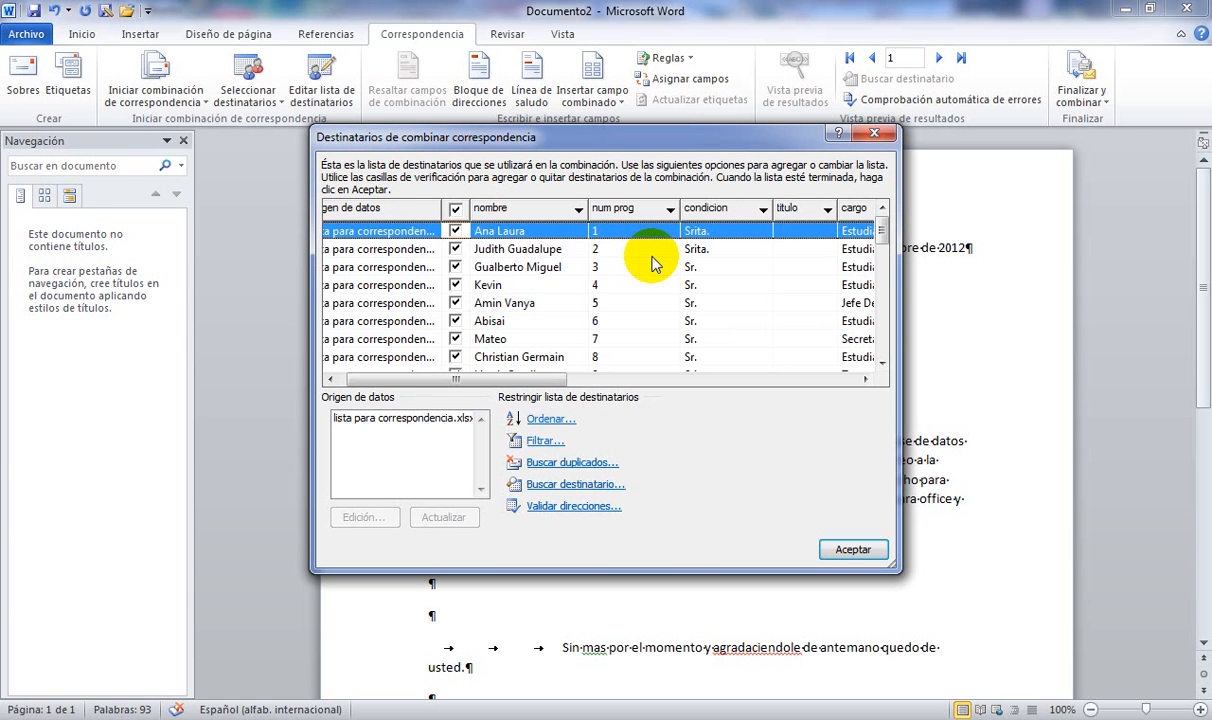
{"action": "key", "text": "Down"}
{"action": "key", "text": "Down"}
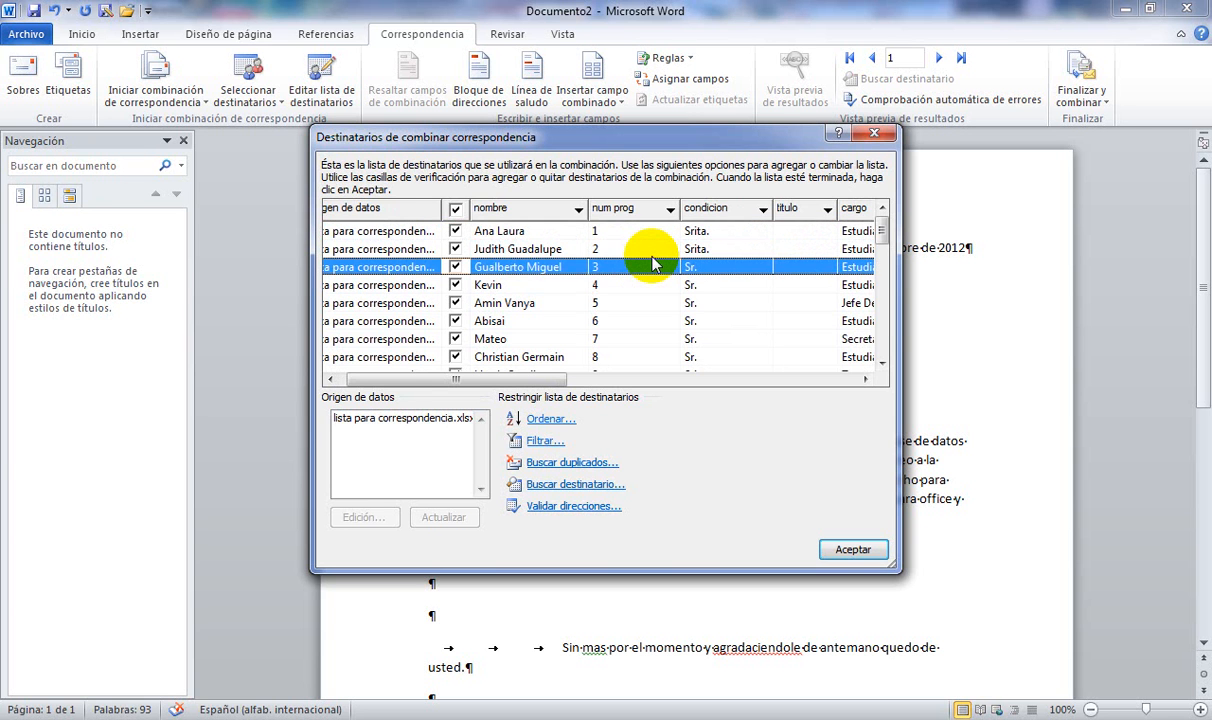
{"action": "key", "text": "Down"}
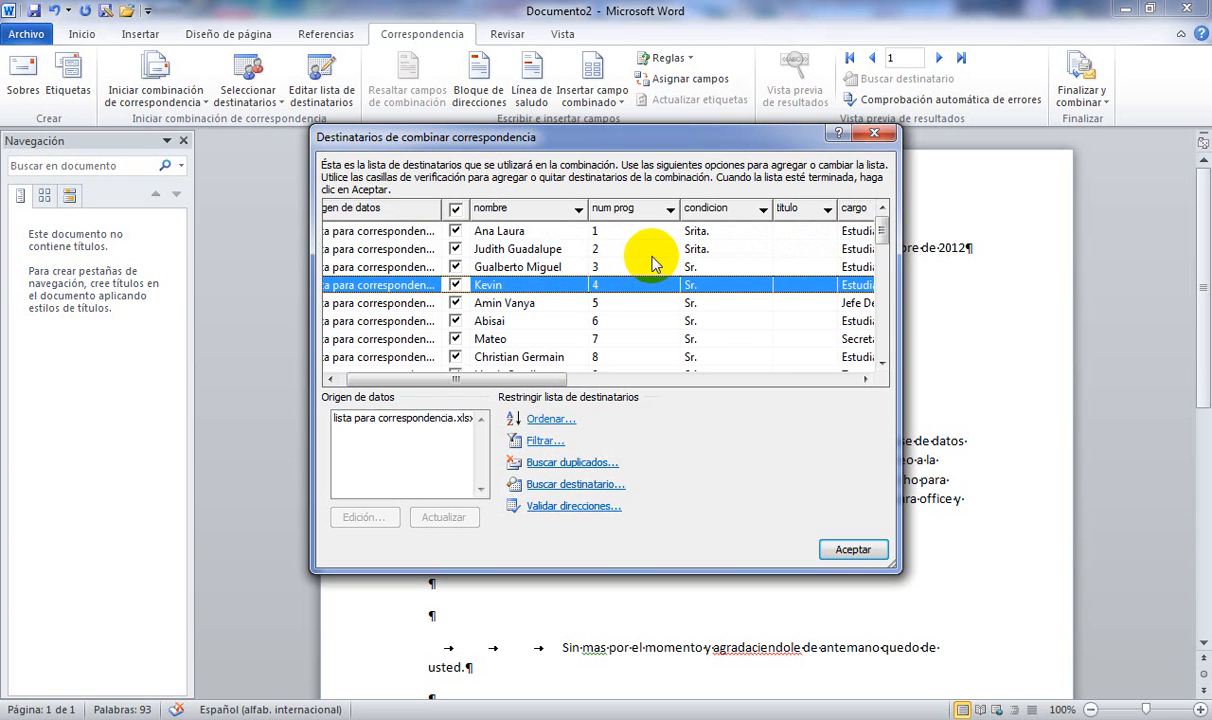
{"action": "key", "text": "Down"}
{"action": "key", "text": "Down"}
{"action": "key", "text": "Down"}
{"action": "key", "text": "Down"}
{"action": "key", "text": "Down"}
{"action": "key", "text": "Down"}
{"action": "key", "text": "Down"}
{"action": "key", "text": "Down"}
{"action": "key", "text": "Down"}
{"action": "key", "text": "Down"}
{"action": "key", "text": "Down"}
{"action": "key", "text": "Down"}
{"action": "key", "text": "Down"}
{"action": "key", "text": "Up"}
{"action": "key", "text": "Up"}
{"action": "key", "text": "Up"}
{"action": "key", "text": "Up"}
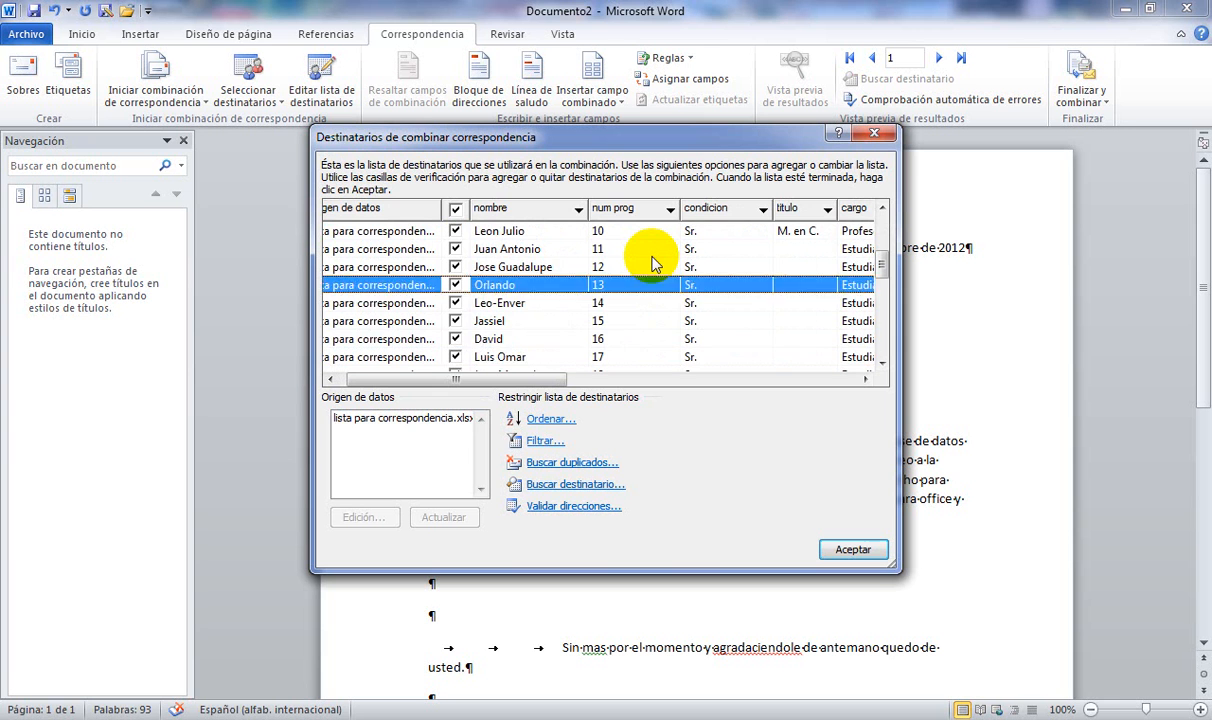
{"action": "key", "text": "Up"}
{"action": "key", "text": "Up"}
{"action": "key", "text": "Up"}
{"action": "key", "text": "Up"}
{"action": "key", "text": "Up"}
{"action": "key", "text": "Down"}
{"action": "key", "text": "Down"}
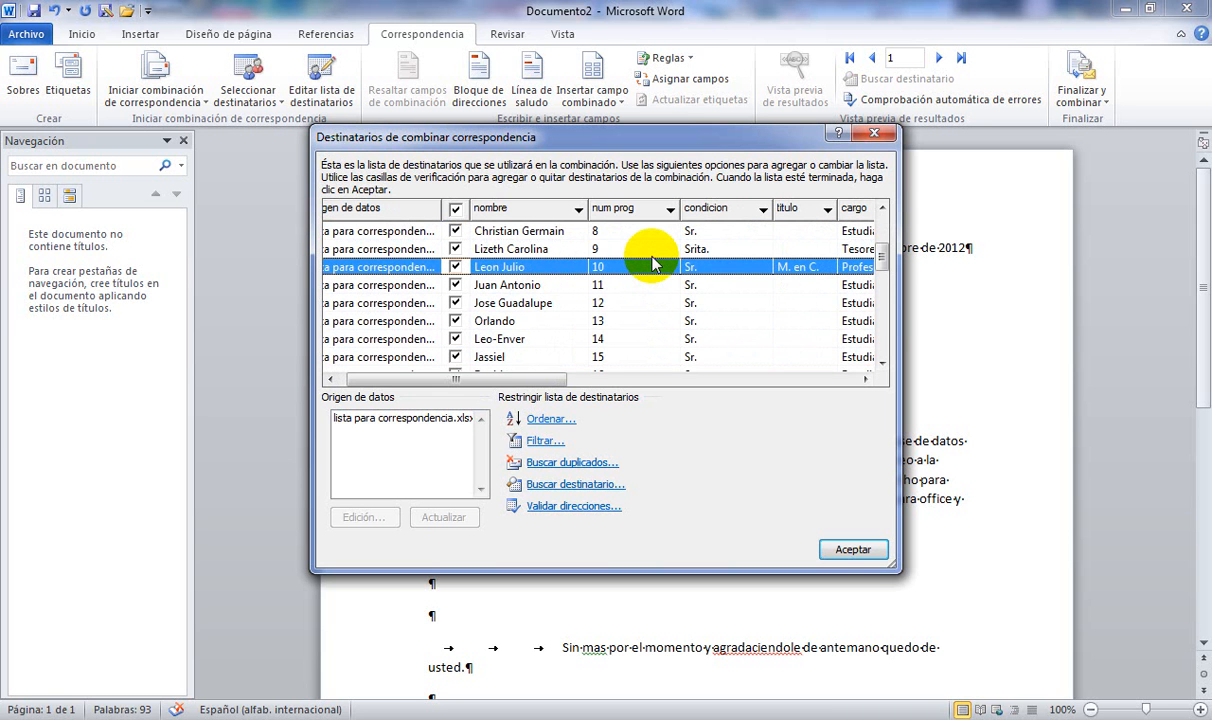
Step: Examine the remaining columns of the recipient list across to correo and return to the first columns
{"action": "key", "text": "Right"}
{"action": "key", "text": "Right"}
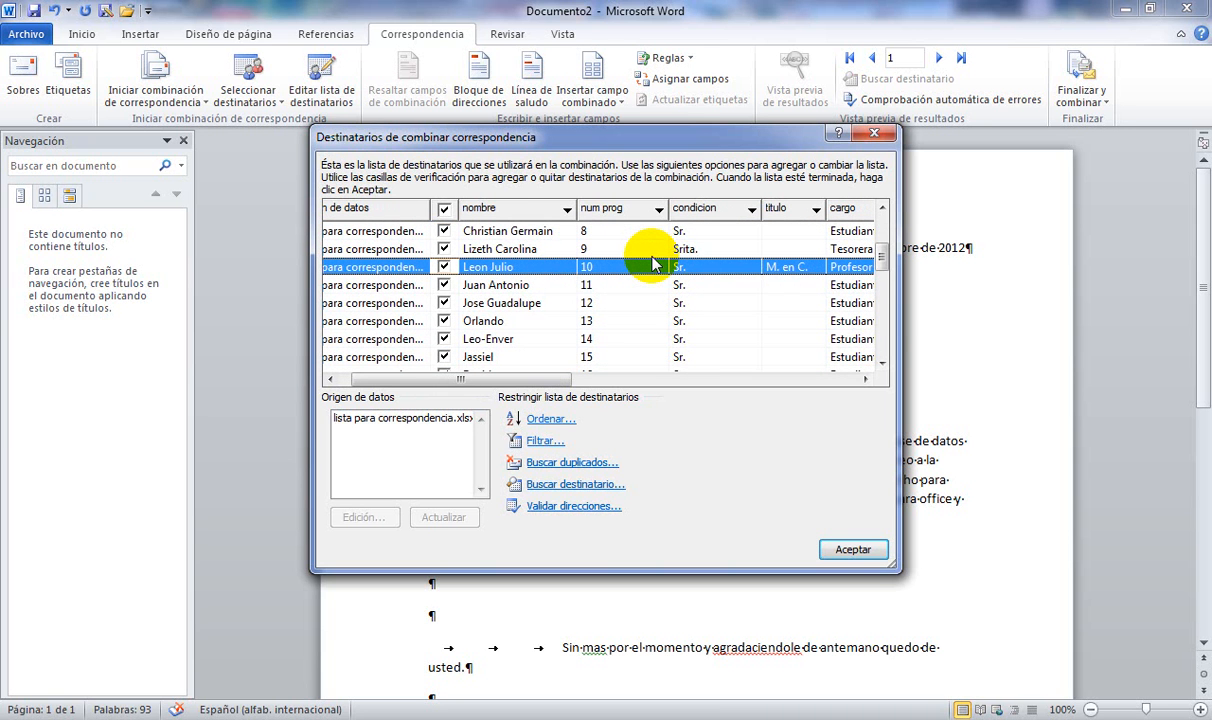
{"action": "key", "text": "Right"}
{"action": "key", "text": "Right"}
{"action": "key", "text": "Right"}
{"action": "key", "text": "Right"}
{"action": "key", "text": "Right"}
{"action": "key", "text": "Right"}
{"action": "key", "text": "Right"}
{"action": "key", "text": "Right"}
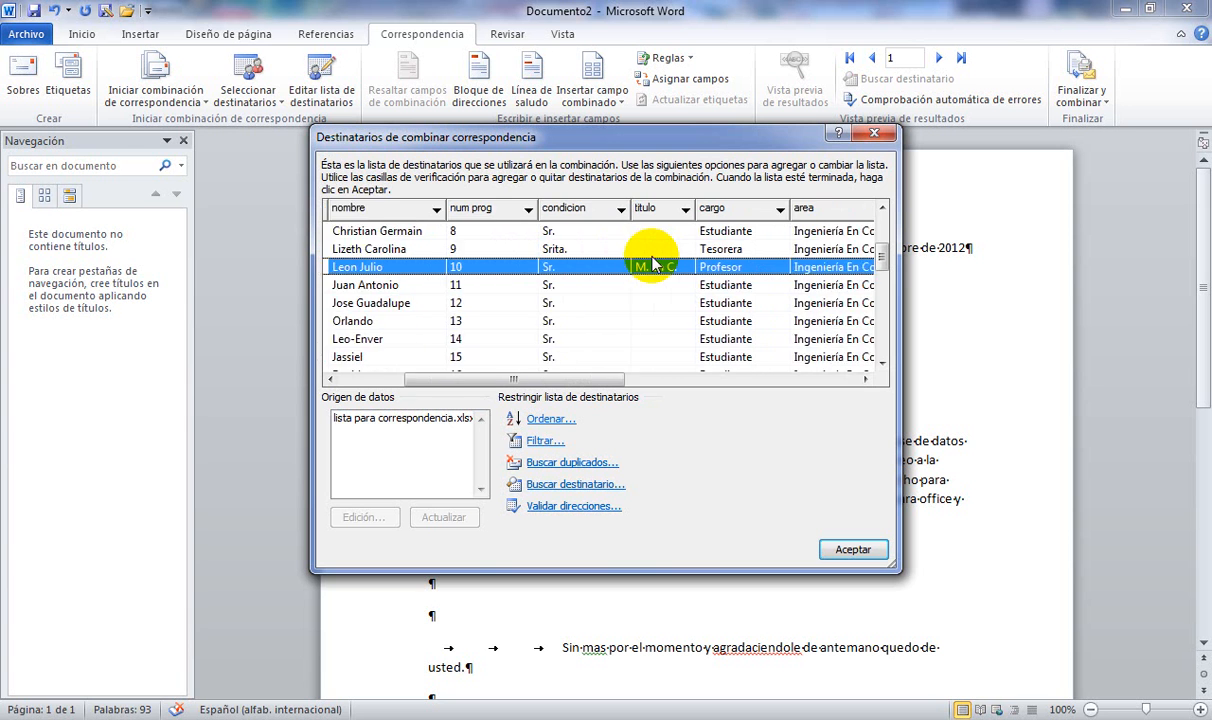
{"action": "key", "text": "Right"}
{"action": "key", "text": "Right"}
{"action": "key", "text": "Right"}
{"action": "key", "text": "Right"}
{"action": "key", "text": "Right"}
{"action": "key", "text": "Right"}
{"action": "key", "text": "Right"}
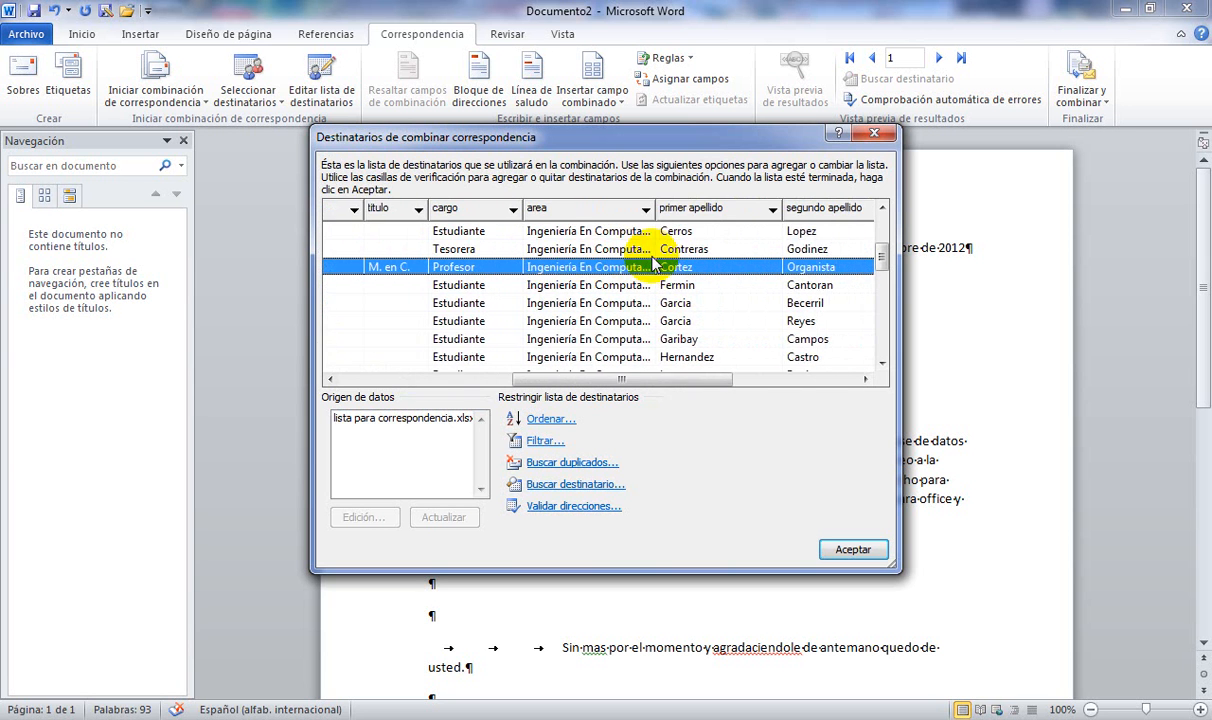
{"action": "key", "text": "Right"}
{"action": "key", "text": "Right"}
{"action": "key", "text": "Right"}
{"action": "key", "text": "Right"}
{"action": "key", "text": "Right"}
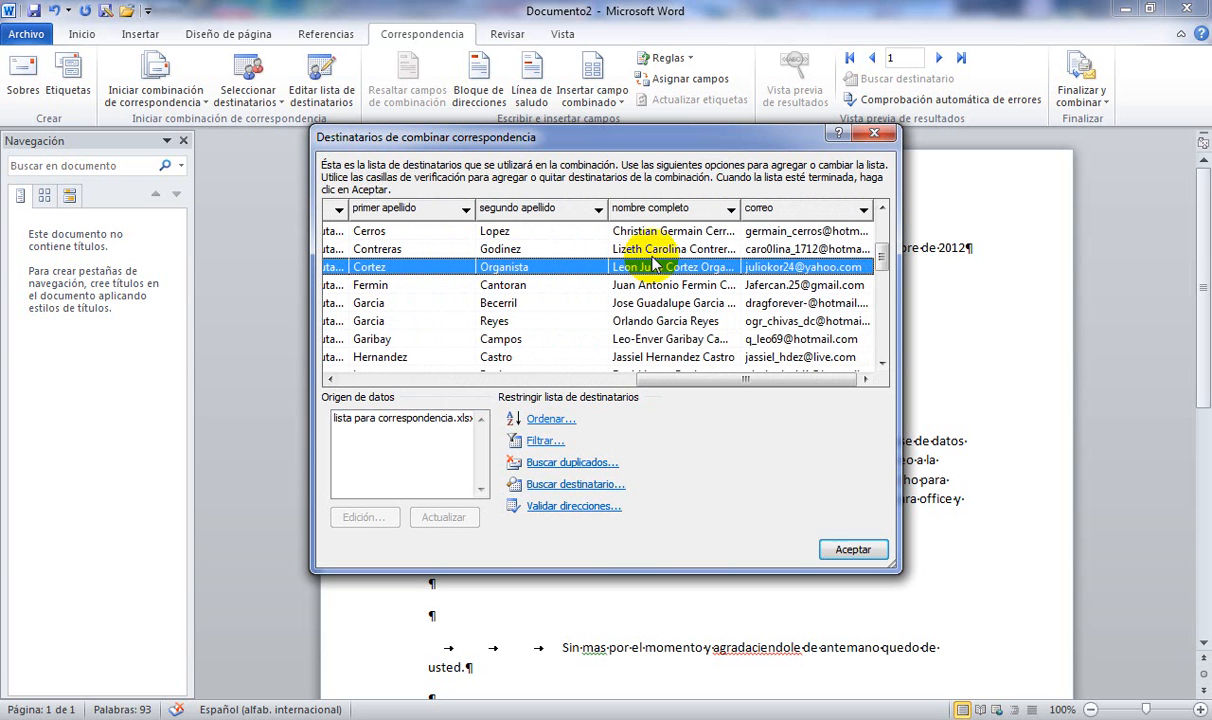
{"action": "key", "text": "Left"}
{"action": "key", "text": "Left"}
{"action": "key", "text": "Left"}
{"action": "key", "text": "Left"}
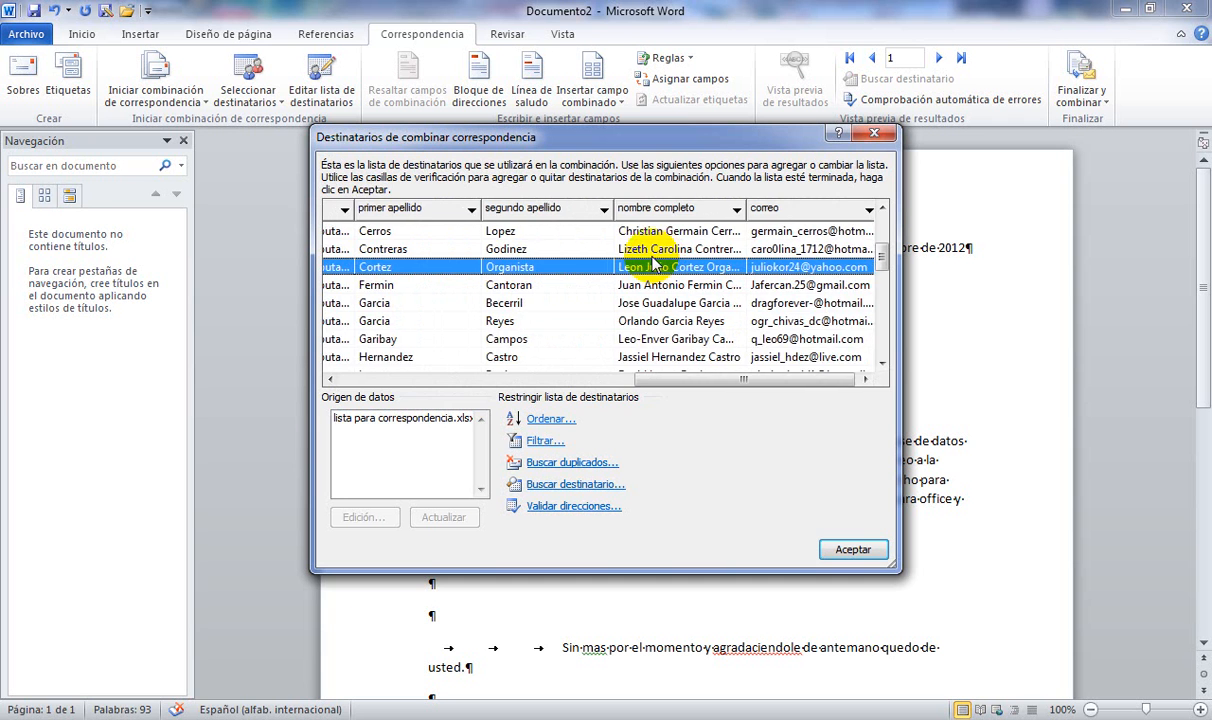
{"action": "key", "text": "Left"}
{"action": "key", "text": "Left"}
{"action": "key", "text": "Left"}
{"action": "key", "text": "Left"}
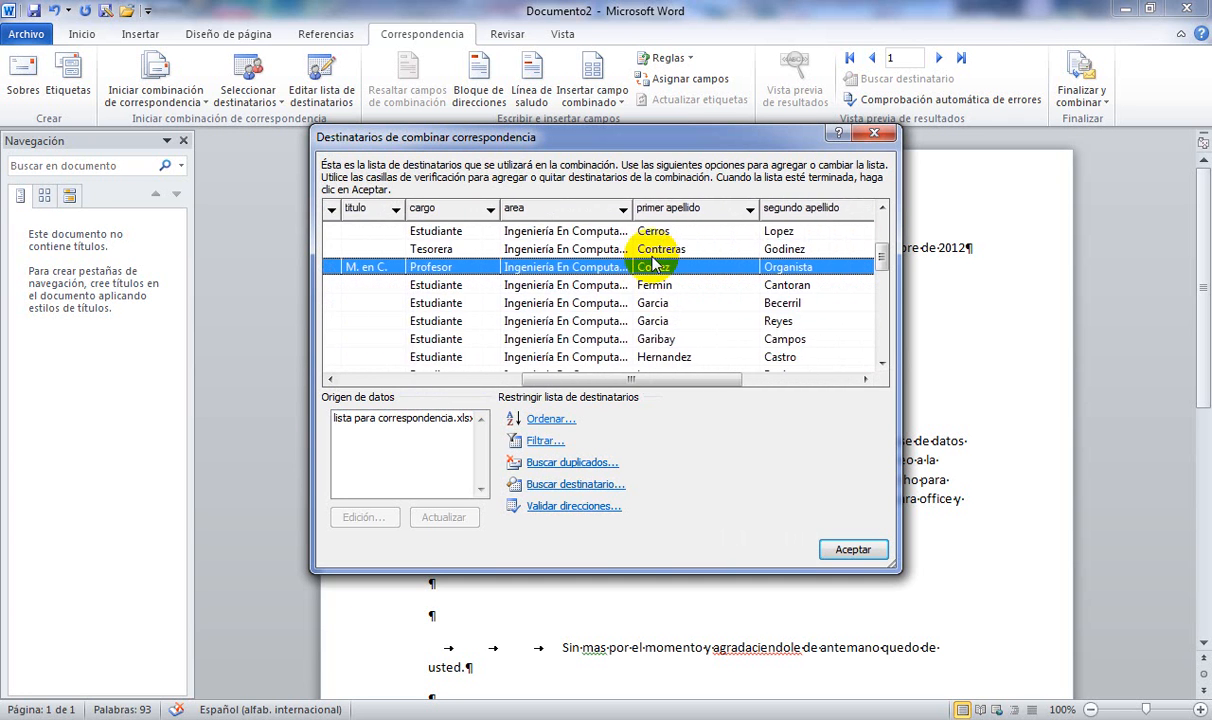
{"action": "key", "text": "Left"}
{"action": "key", "text": "Left"}
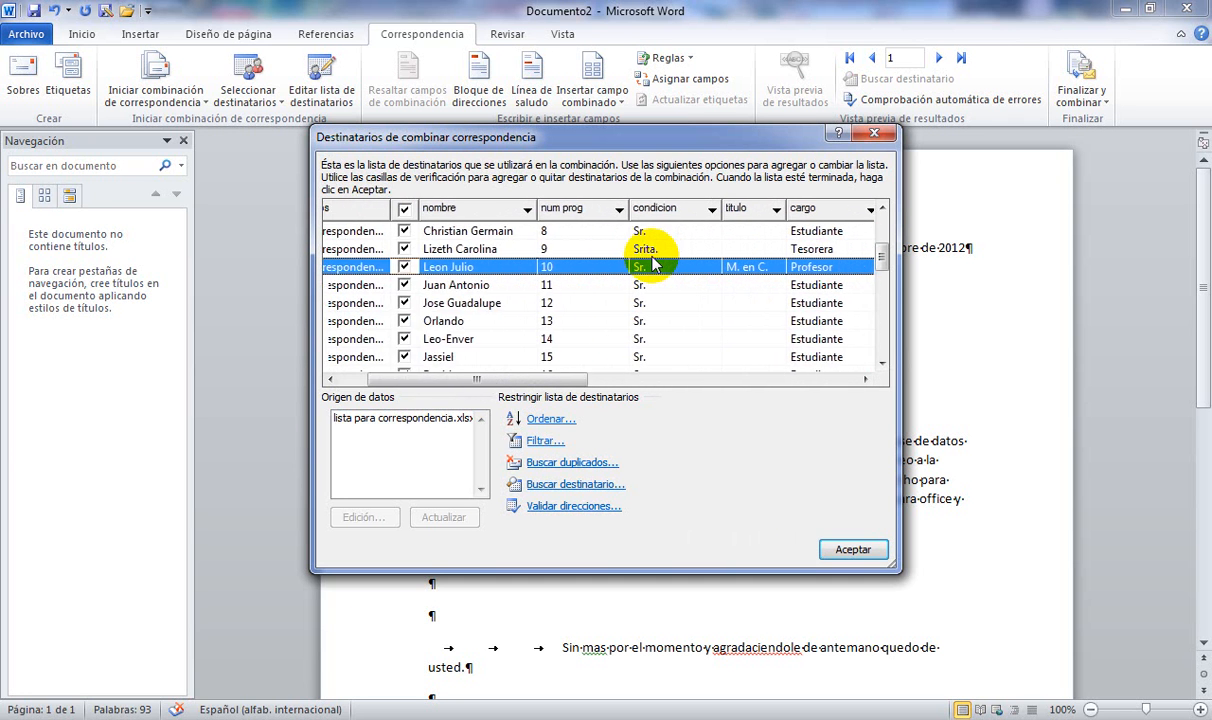
Step: Switch to Windows Explorer and open "lista para correspondencia.xlsx" from the Documentos library in Excel
{"action": "key", "text": "super+e"}
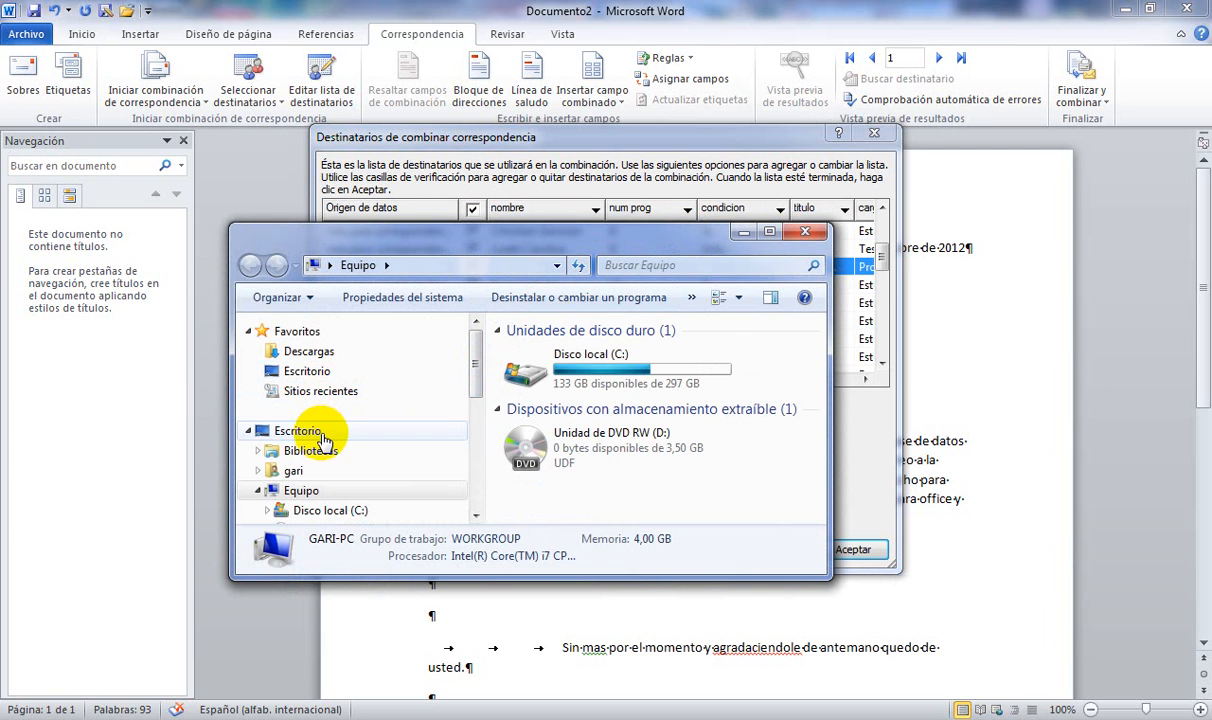
{"action": "left_click", "coordinate": [315, 451]}
{"action": "double_click", "coordinate": [538, 398]}
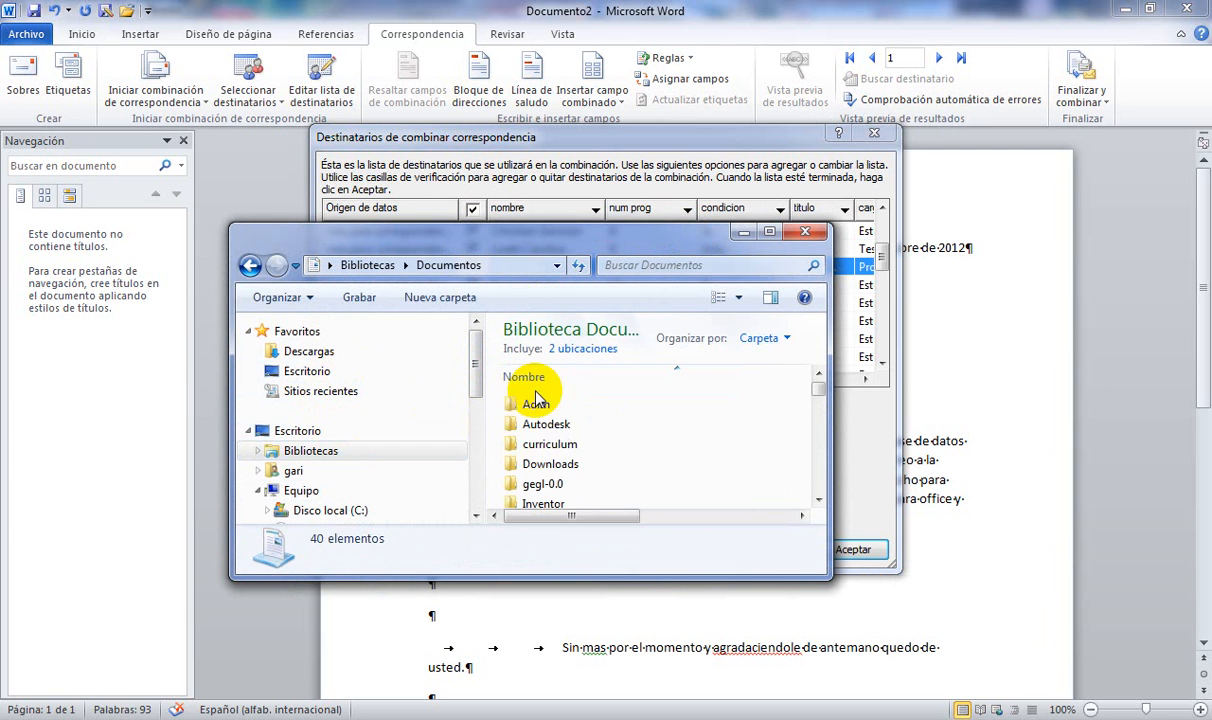
{"action": "left_click", "coordinate": [536, 407]}
{"action": "key", "text": "l"}
{"action": "key", "text": "Down"}
{"action": "key", "text": "Down"}
{"action": "key", "text": "Down"}
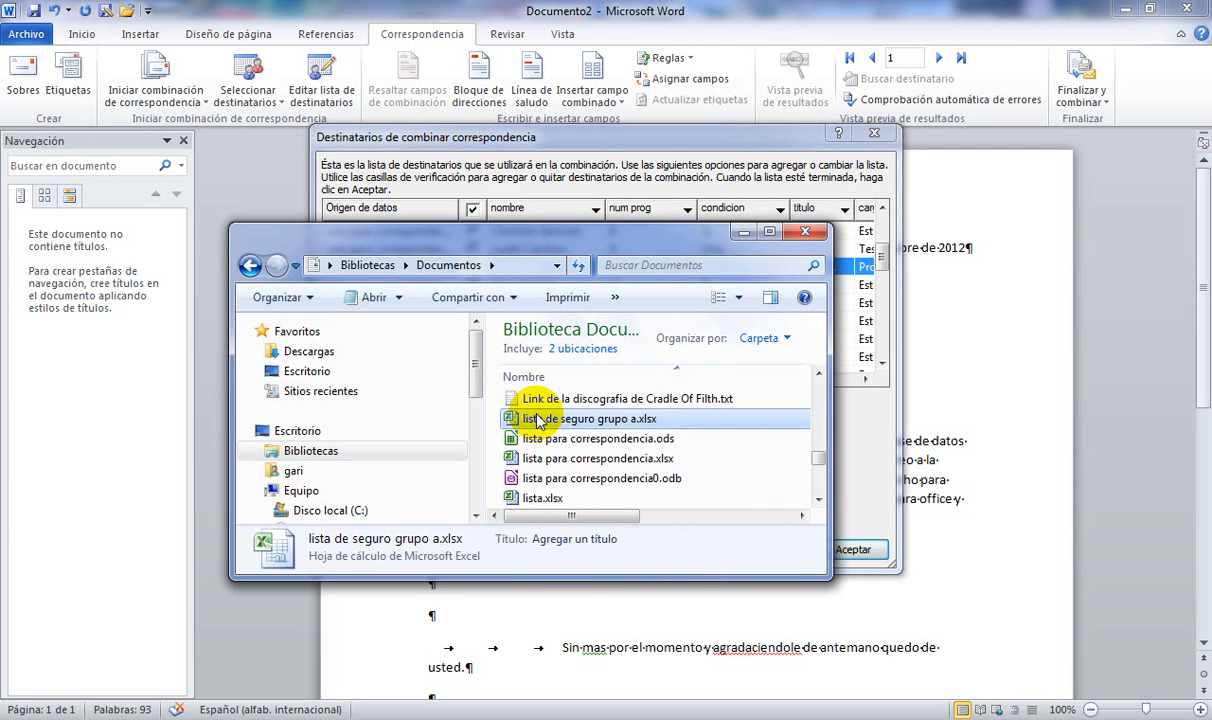
{"action": "key", "text": "Up"}
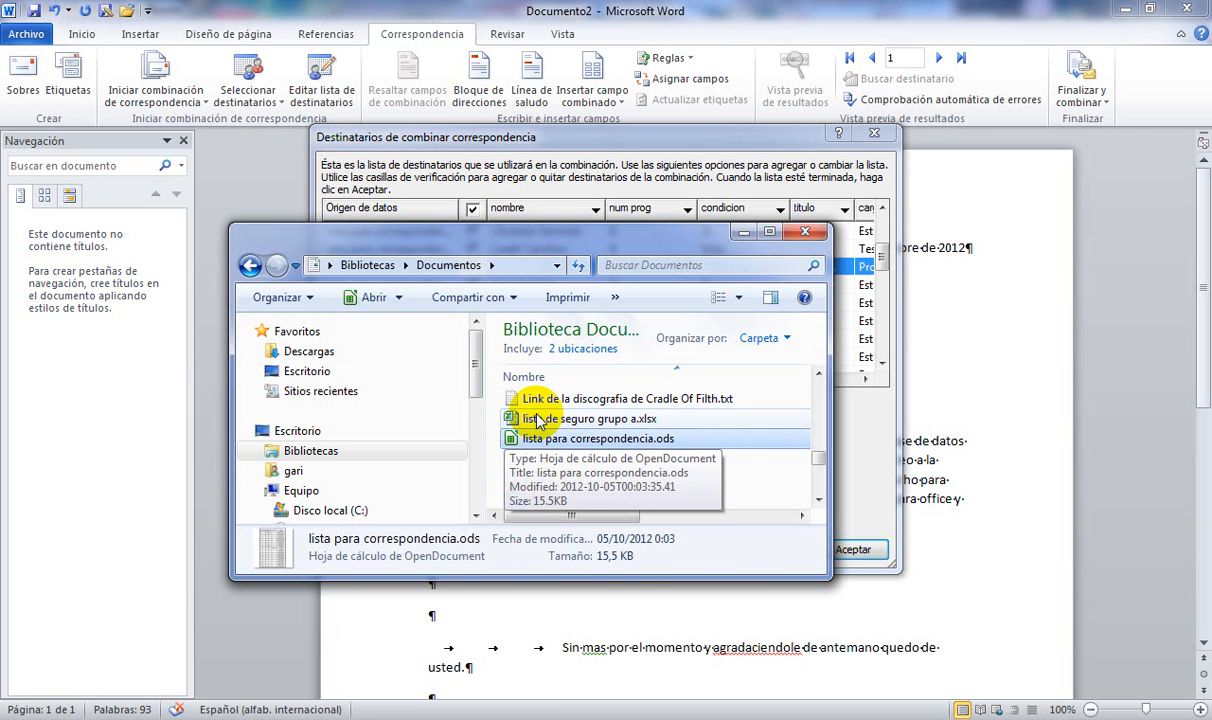
{"action": "key", "text": "Down"}
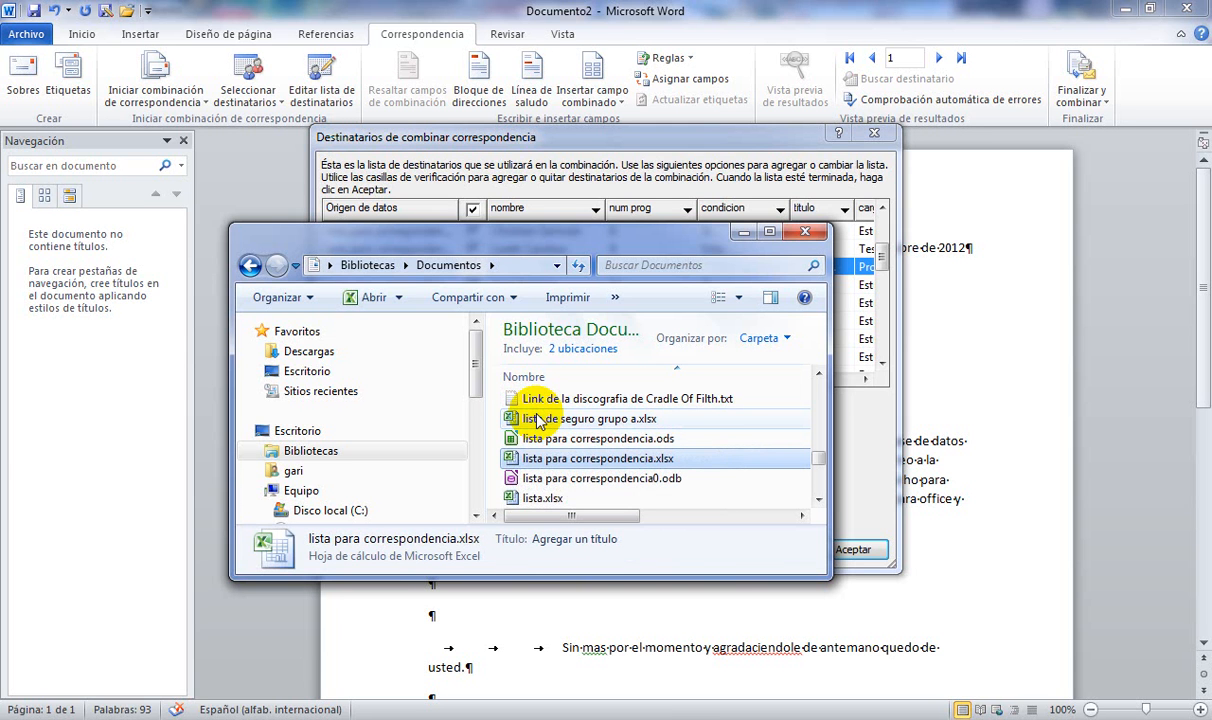
{"action": "key", "text": "Return"}
{"action": "key", "text": "Down"}
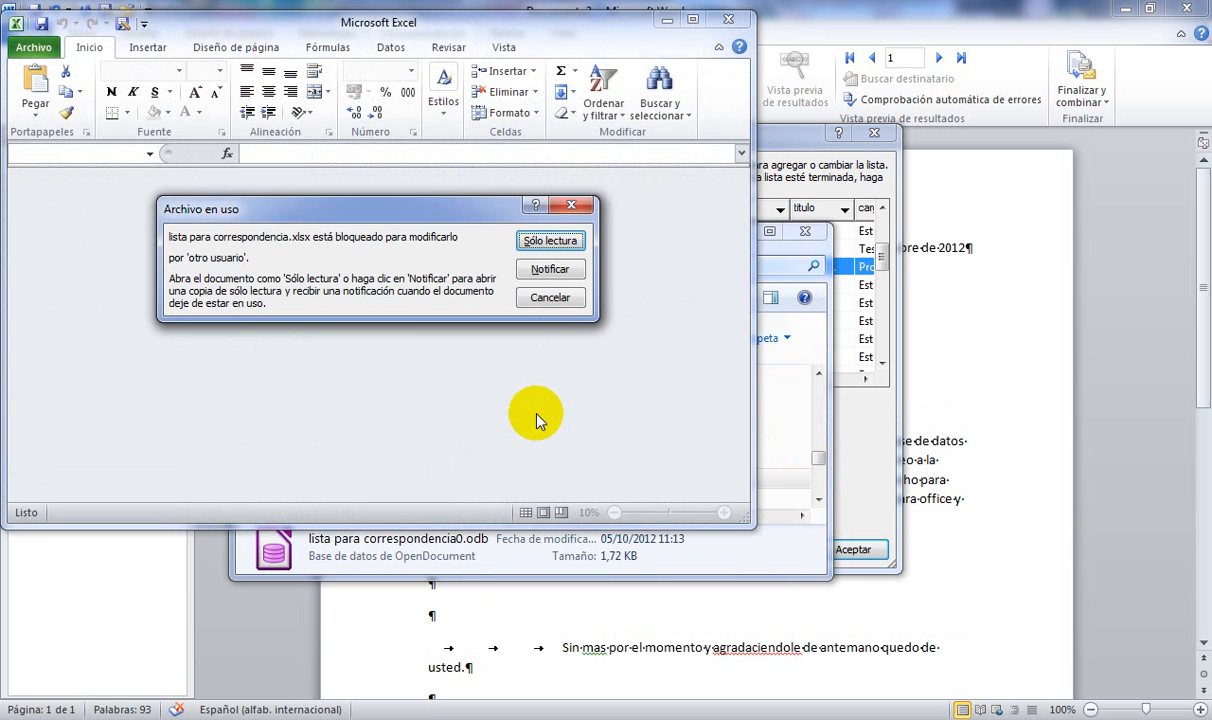
Step: Load the locked workbook as read-only, bring column A into view and maximize the Excel window to show the whole list
{"action": "left_click", "coordinate": [548, 241]}
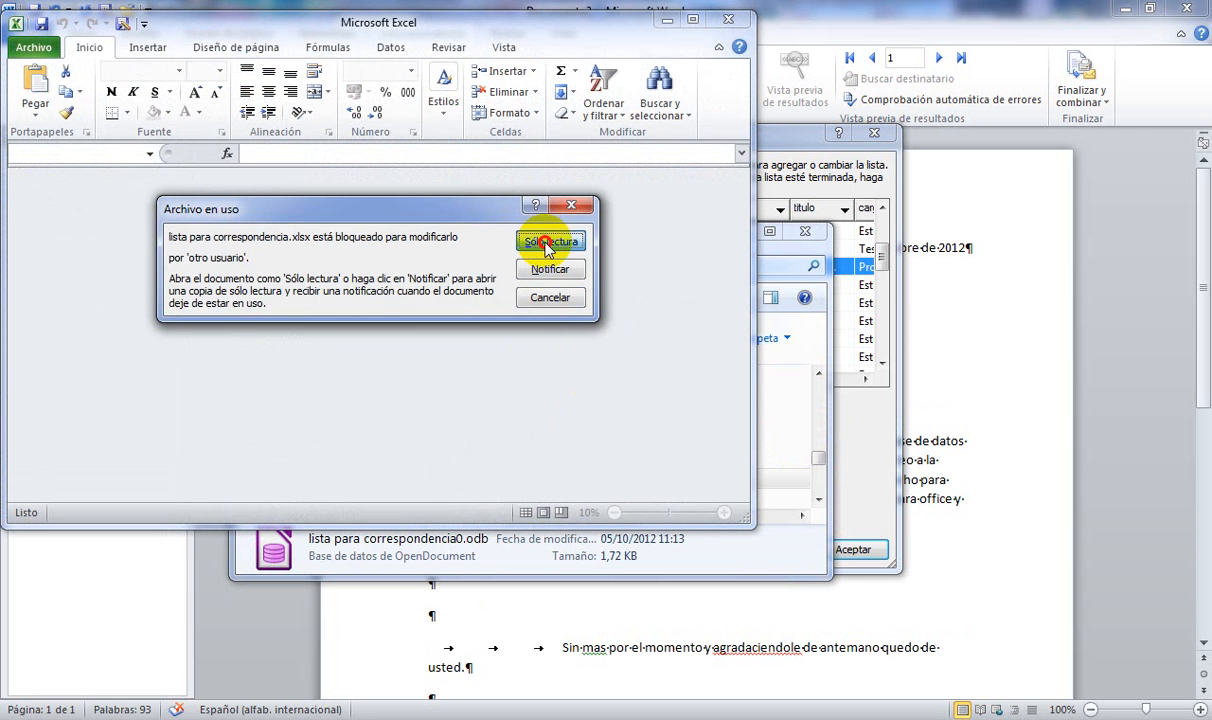
{"action": "left_click", "coordinate": [90, 257]}
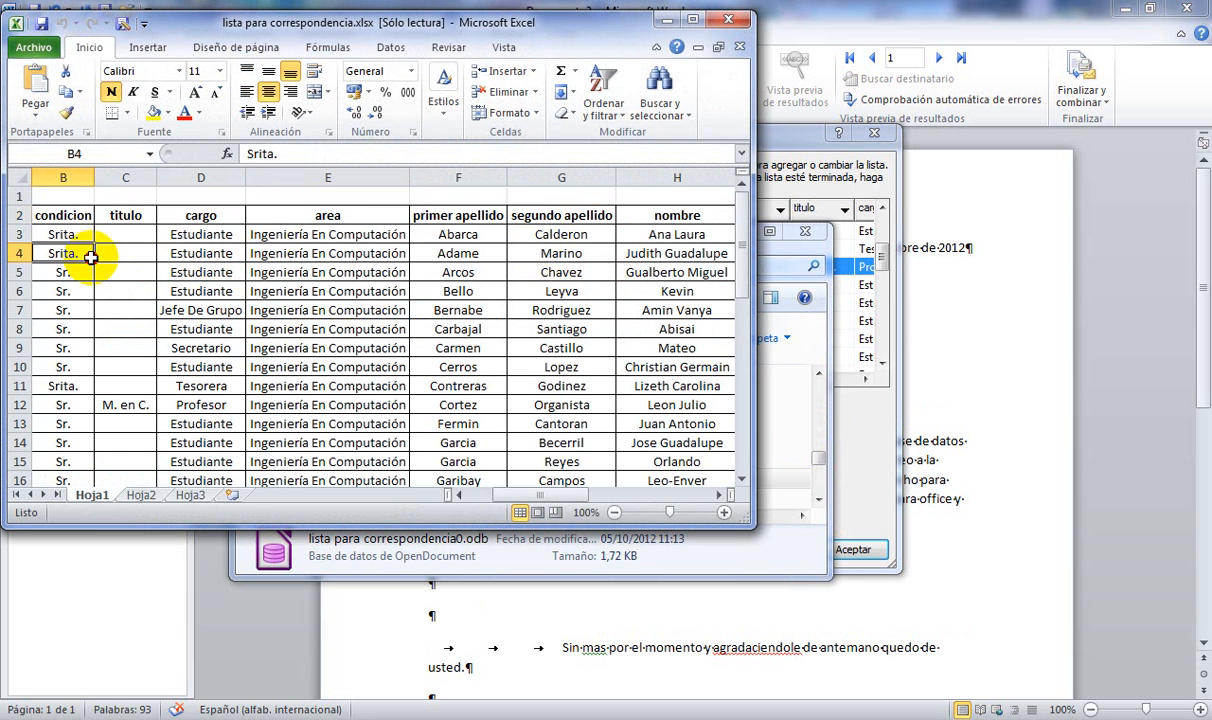
{"action": "key", "text": "Left"}
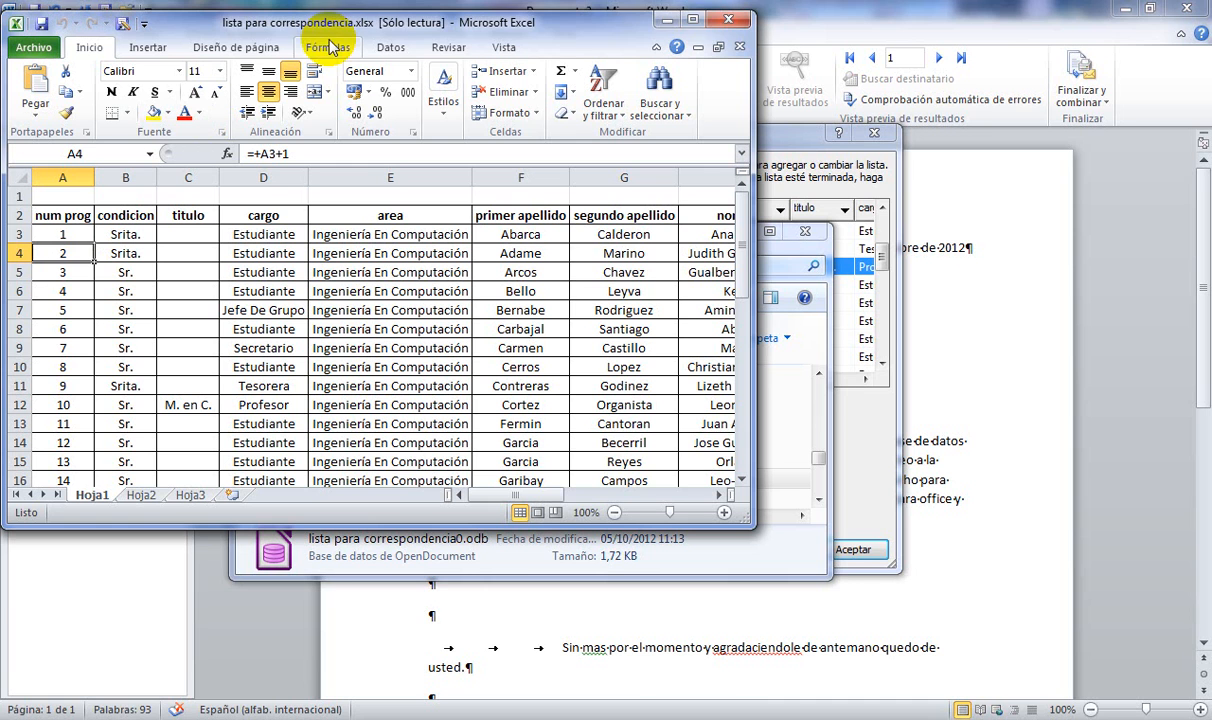
{"action": "left_click", "coordinate": [690, 20]}
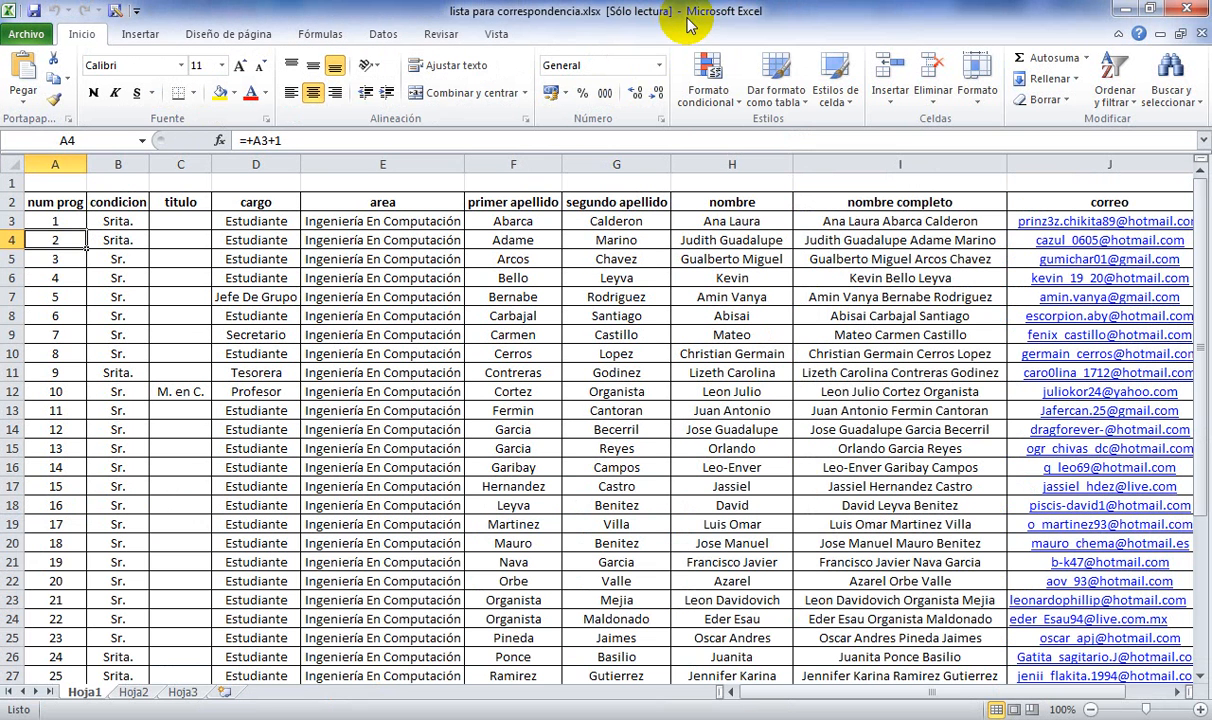
Step: Look over the cells of the source worksheet, moving along the rows and columns of the recipient list
{"action": "left_click", "coordinate": [319, 338]}
{"action": "key", "text": "Left"}
{"action": "key", "text": "Up"}
{"action": "key", "text": "Up"}
{"action": "key", "text": "Left"}
{"action": "key", "text": "Left"}
{"action": "key", "text": "Left"}
{"action": "key", "text": "Up"}
{"action": "key", "text": "Up"}
{"action": "key", "text": "Up"}
{"action": "key", "text": "Up"}
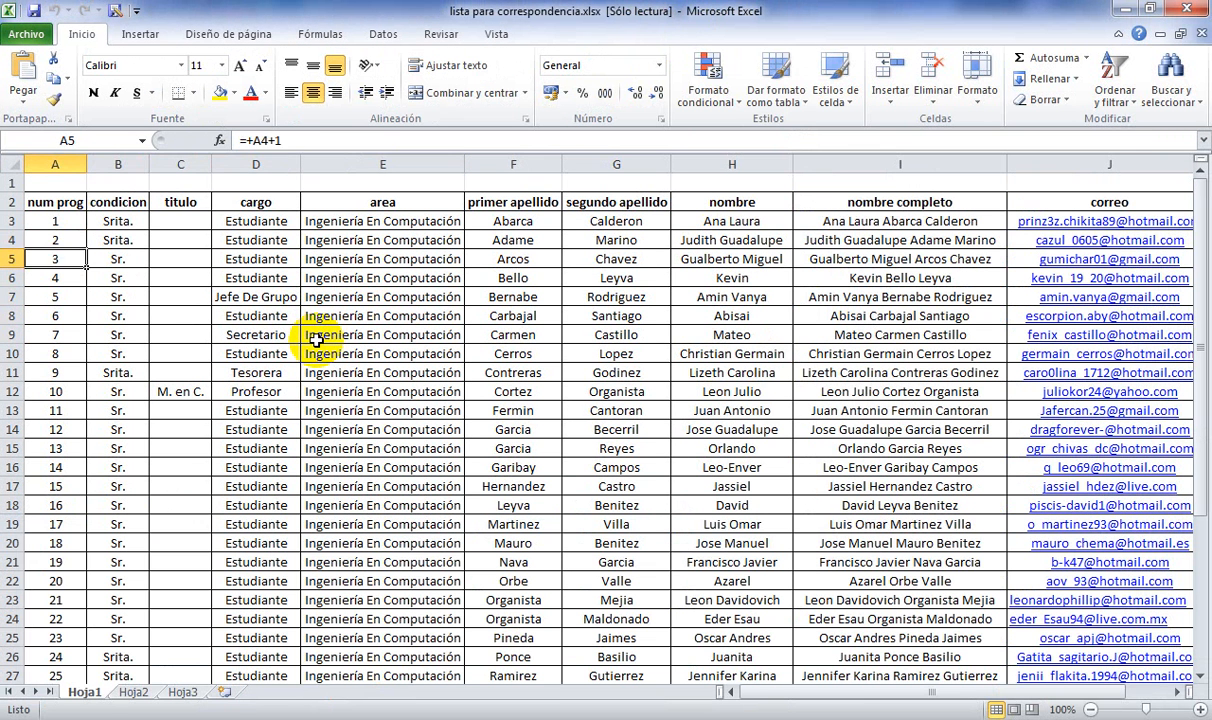
{"action": "key", "text": "Right"}
{"action": "key", "text": "Right"}
{"action": "key", "text": "Right"}
{"action": "key", "text": "Right"}
{"action": "key", "text": "Right"}
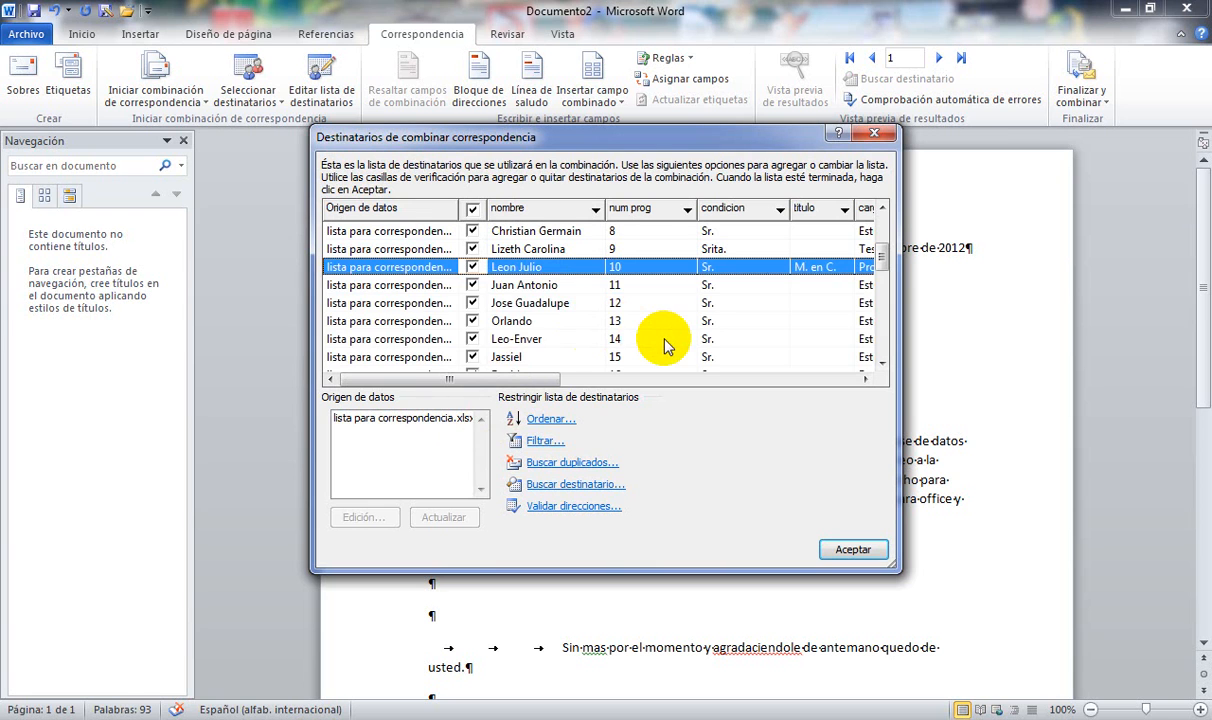
Step: Back in Word, open the recipient list's sort options and set condicion as the first sort field
{"action": "left_click", "coordinate": [549, 419]}
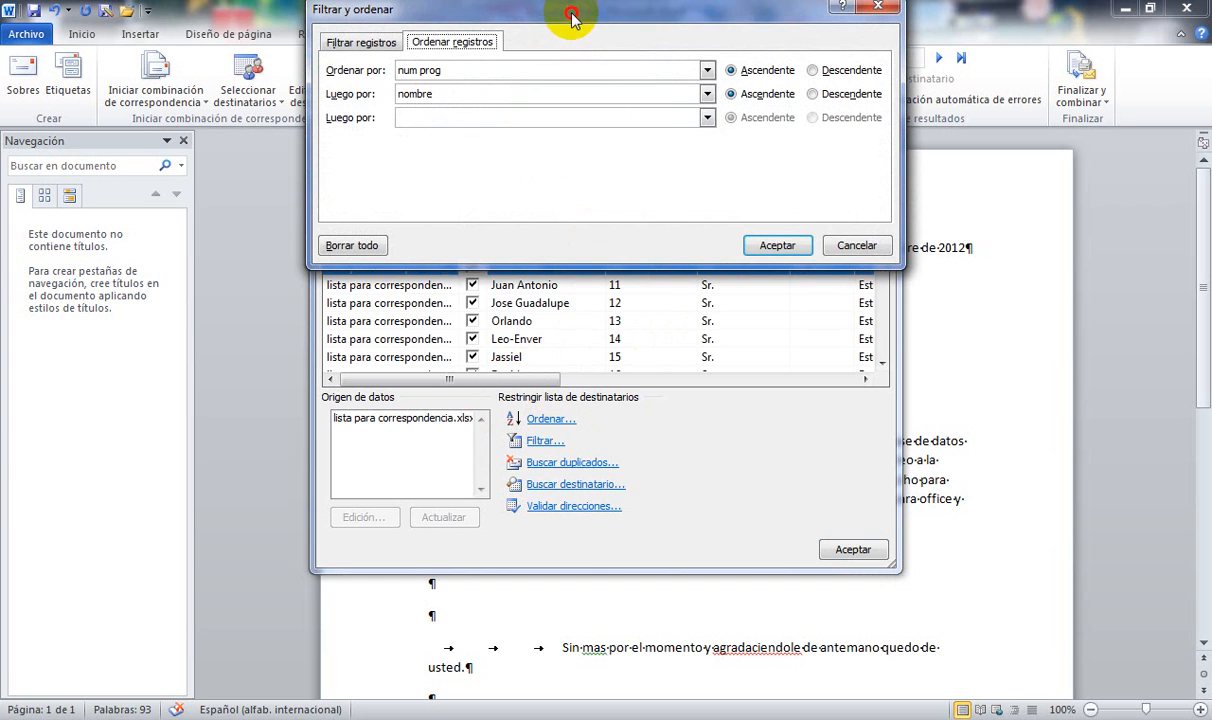
{"action": "left_click_drag", "start_coordinate": [566, 12], "coordinate": [566, 64]}
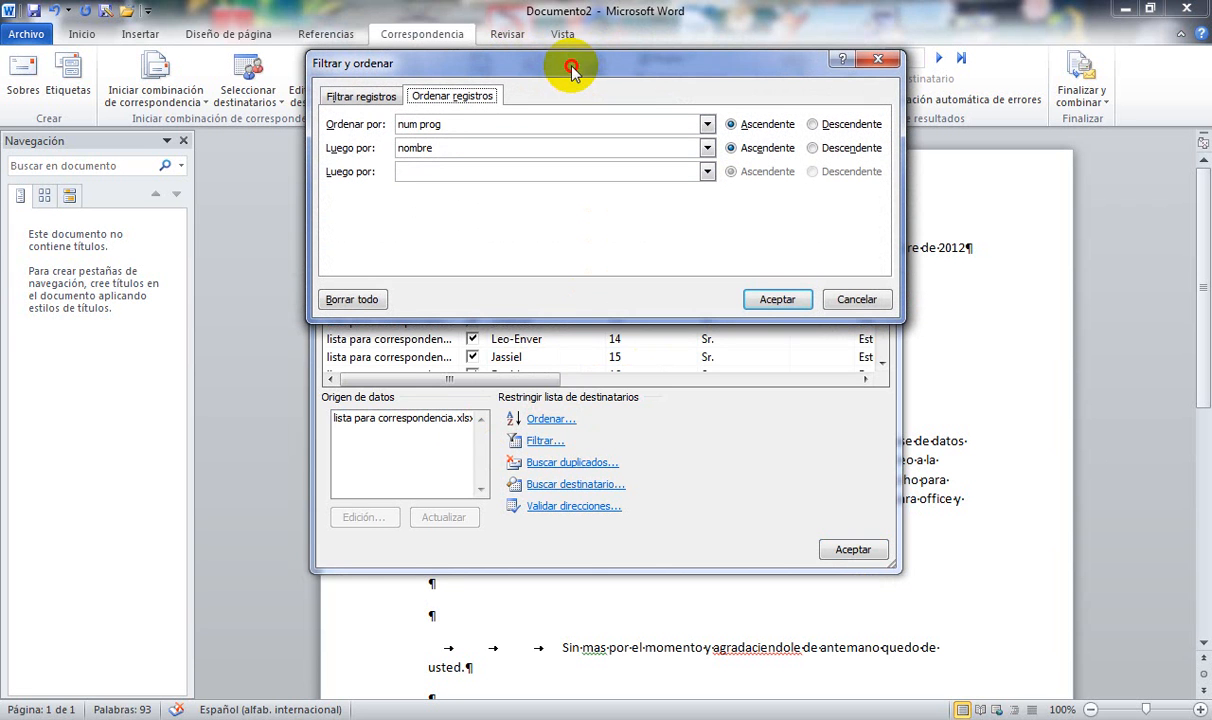
{"action": "left_click", "coordinate": [460, 130]}
{"action": "left_click", "coordinate": [440, 106]}
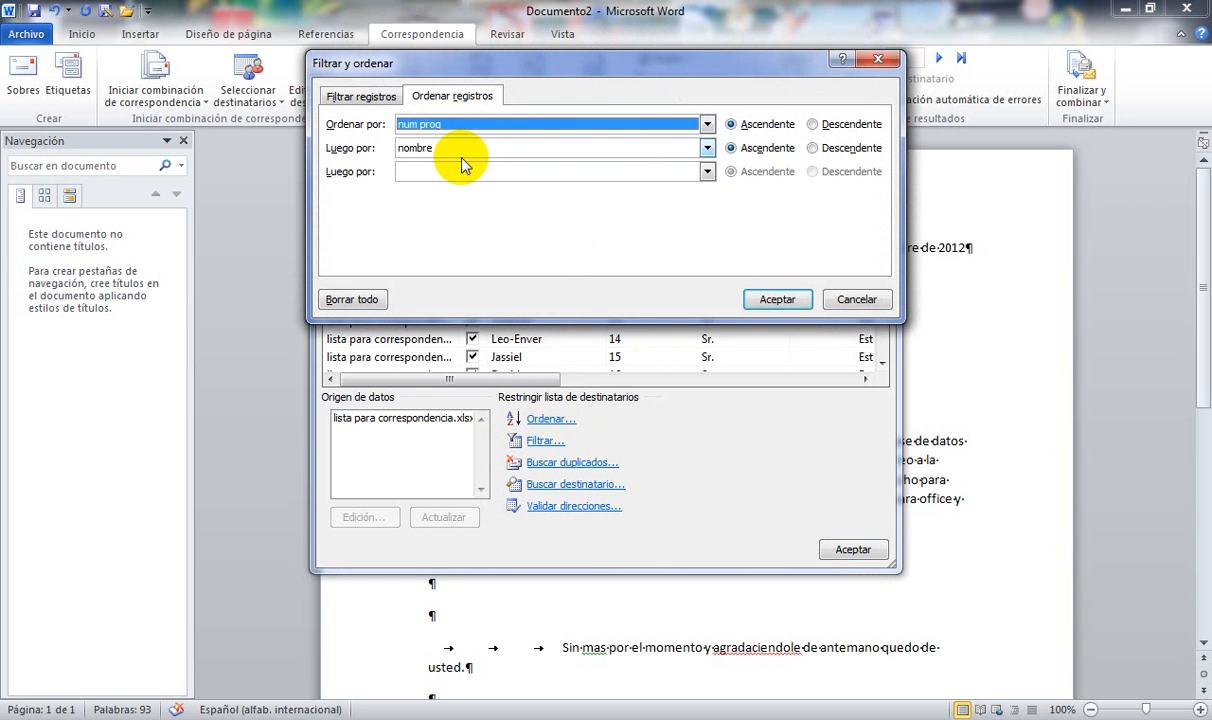
{"action": "left_click", "coordinate": [458, 148]}
{"action": "left_click", "coordinate": [486, 126]}
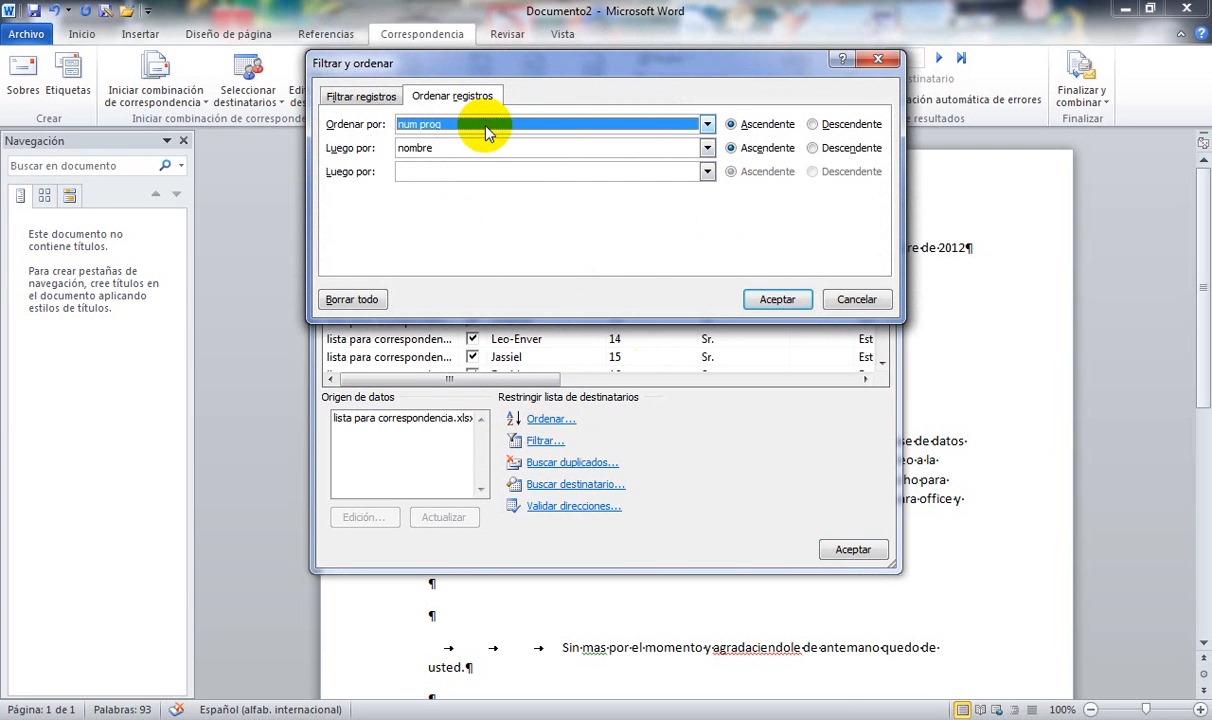
{"action": "left_click", "coordinate": [707, 125]}
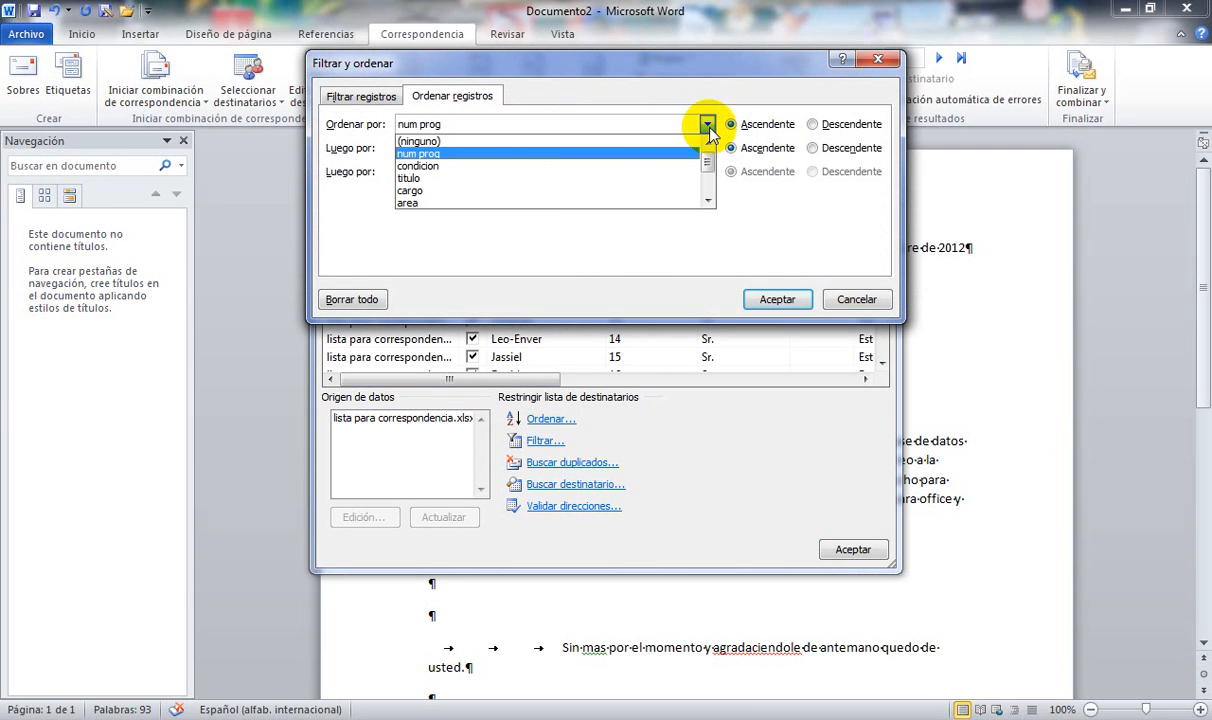
{"action": "left_click", "coordinate": [665, 166]}
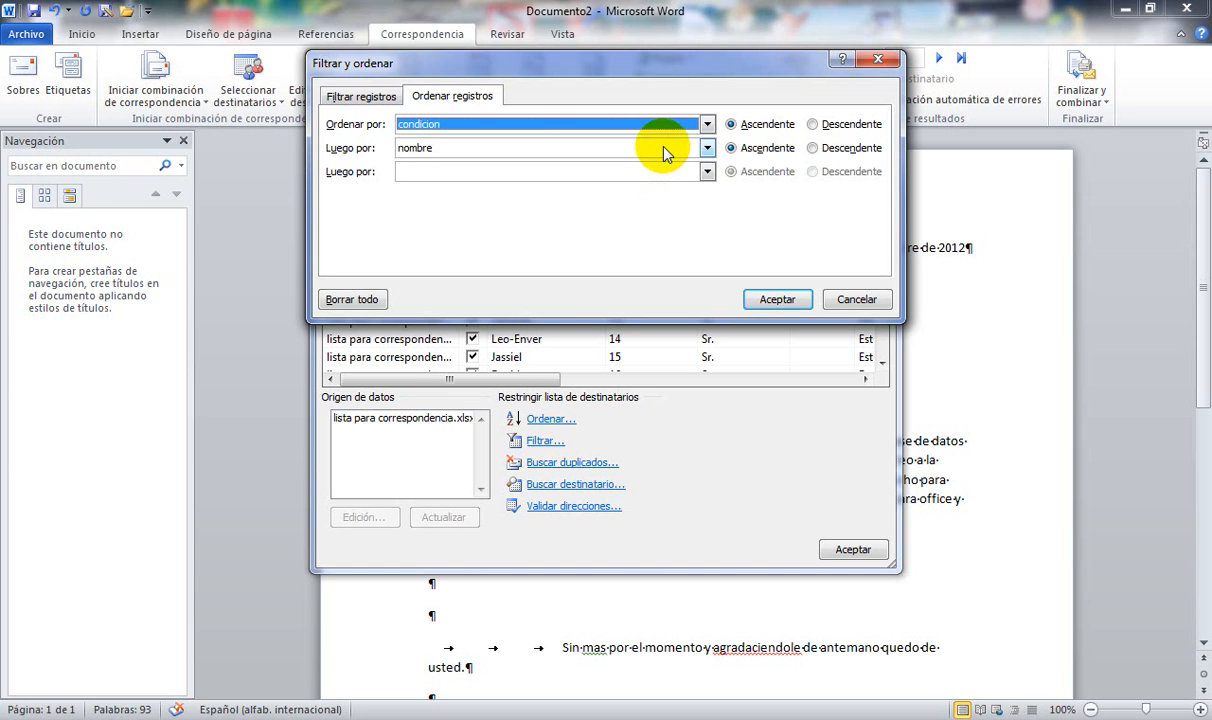
Step: Set primer apellido as the second sort field and apply the sort to the recipient list
{"action": "left_click", "coordinate": [664, 148]}
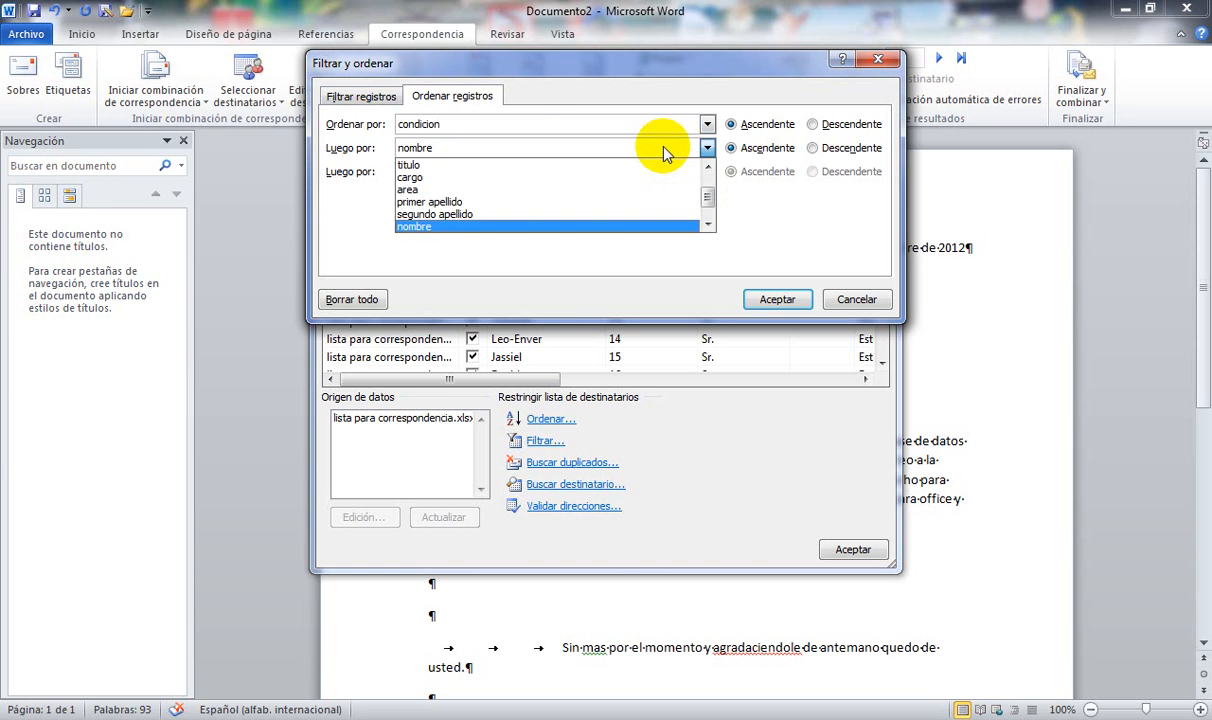
{"action": "left_click", "coordinate": [616, 203]}
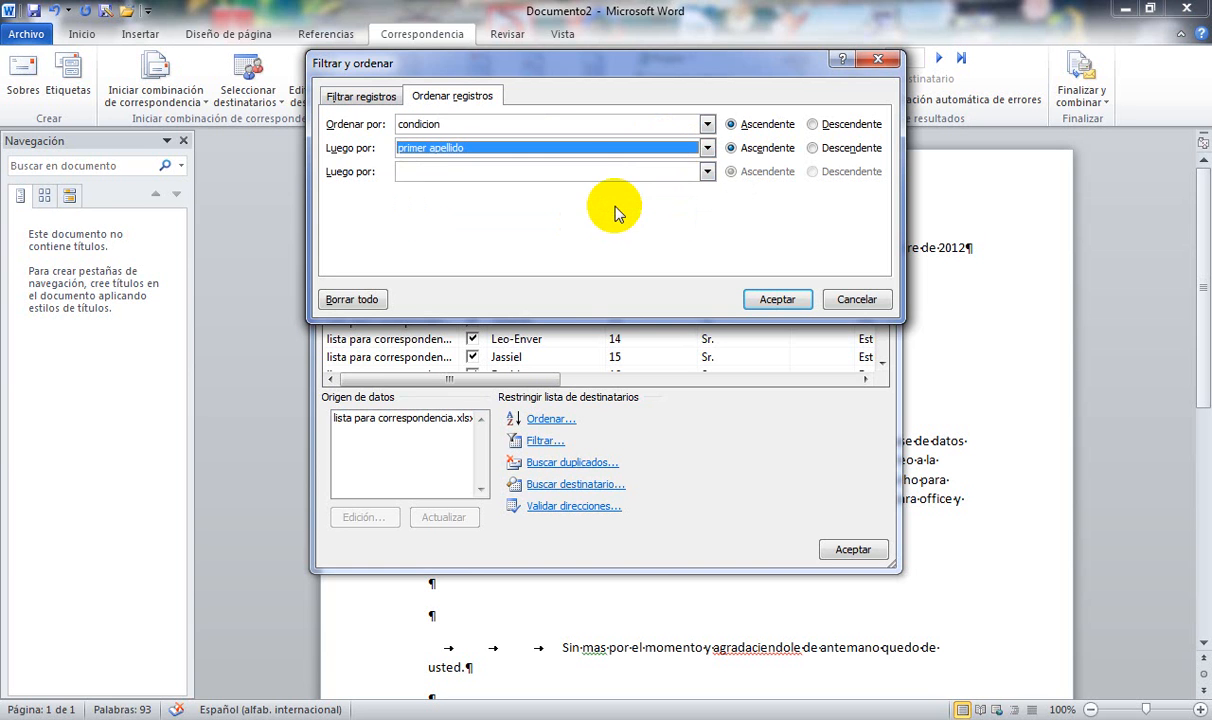
{"action": "left_click", "coordinate": [778, 300]}
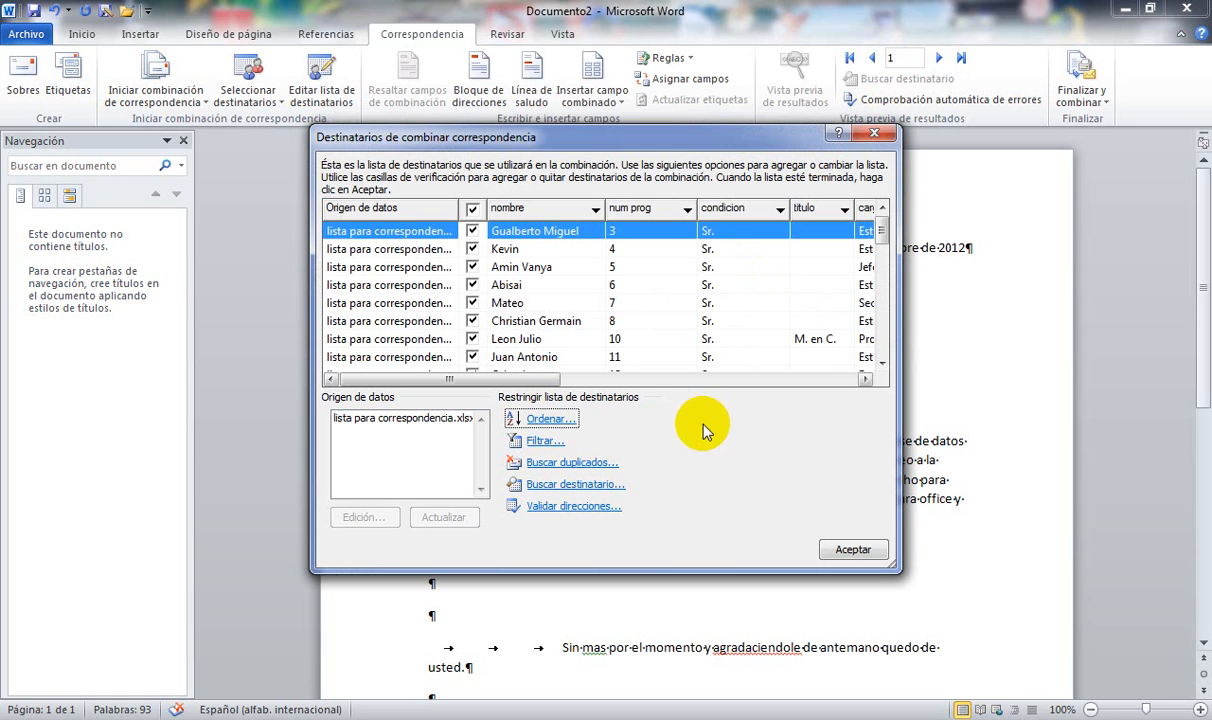
Step: Examine the condicion order of the sorted recipients from the first record to the last and return to the first
{"action": "left_click", "coordinate": [611, 234]}
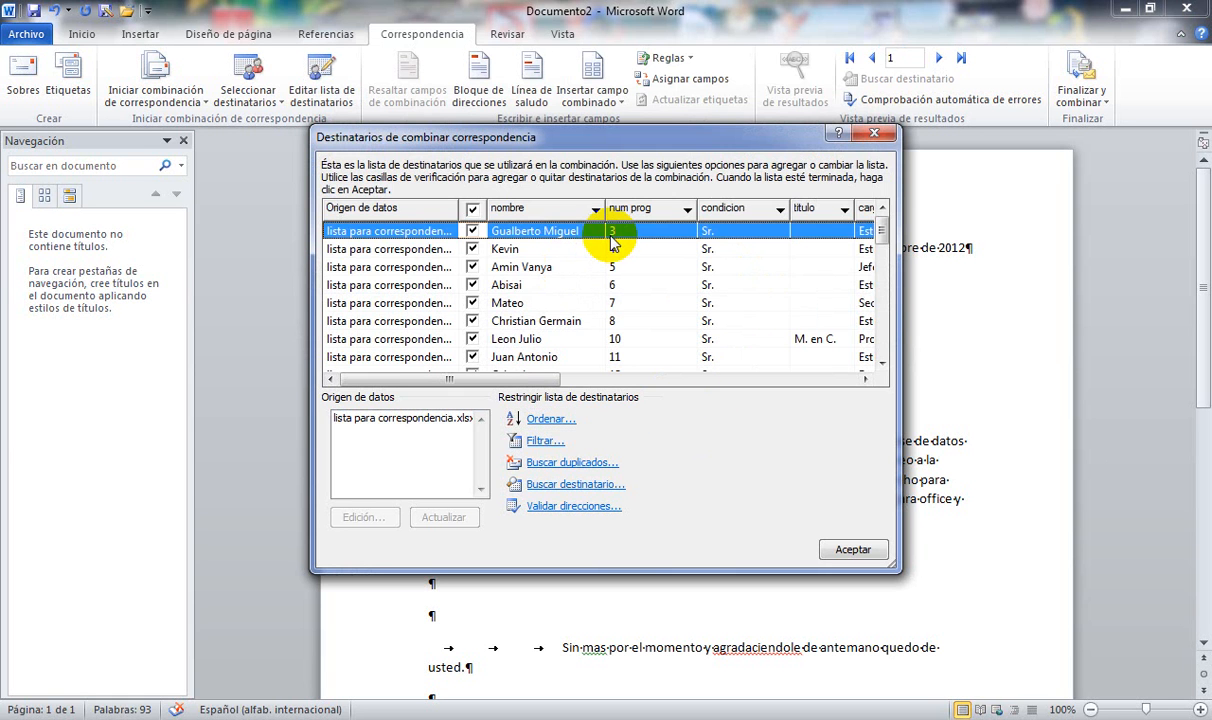
{"action": "key", "text": "Down"}
{"action": "key", "text": "Down"}
{"action": "key", "text": "Down"}
{"action": "key", "text": "Down"}
{"action": "key", "text": "Down"}
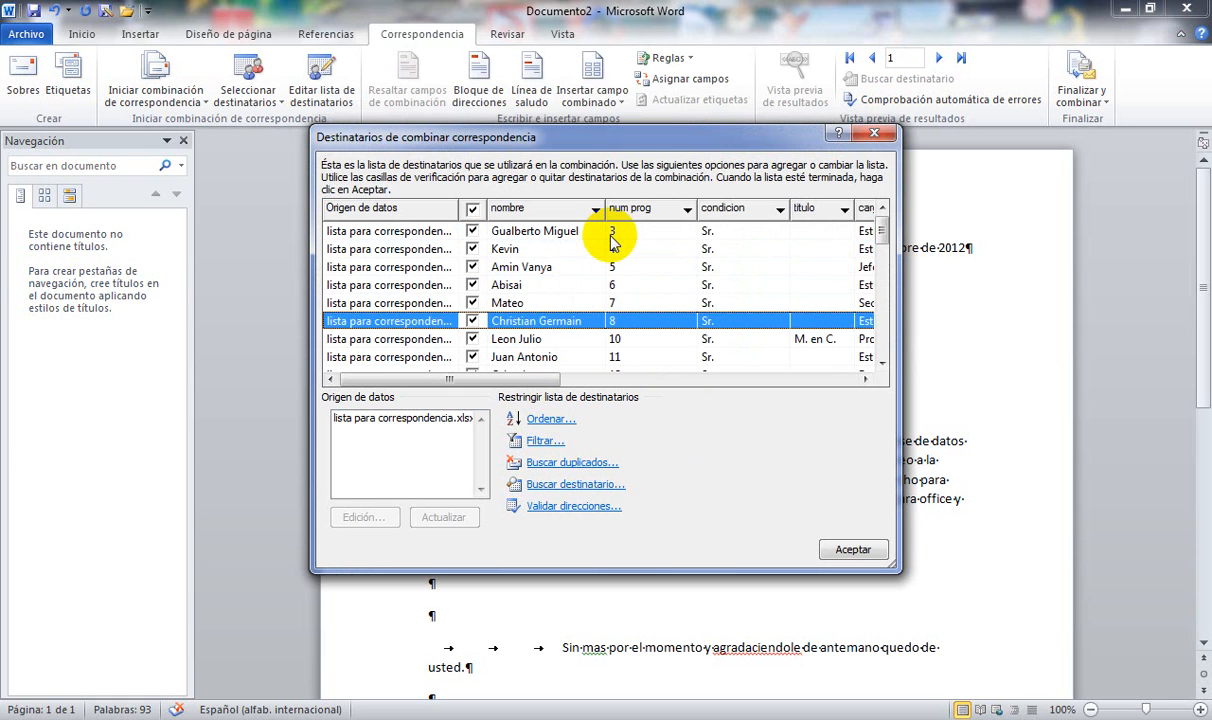
{"action": "scroll", "coordinate": [613, 242], "scroll_direction": "down", "scroll_amount": 3}
{"action": "key", "text": "Down"}
{"action": "key", "text": "Down"}
{"action": "key", "text": "Down"}
{"action": "key", "text": "Down"}
{"action": "key", "text": "Down"}
{"action": "key", "text": "Down"}
{"action": "key", "text": "Down"}
{"action": "key", "text": "Down"}
{"action": "key", "text": "Down"}
{"action": "key", "text": "Down"}
{"action": "key", "text": "Down"}
{"action": "key", "text": "Down"}
{"action": "key", "text": "Down"}
{"action": "key", "text": "Down"}
{"action": "key", "text": "Down"}
{"action": "key", "text": "Down"}
{"action": "key", "text": "Down"}
{"action": "key", "text": "Down"}
{"action": "key", "text": "Down"}
{"action": "key", "text": "Down"}
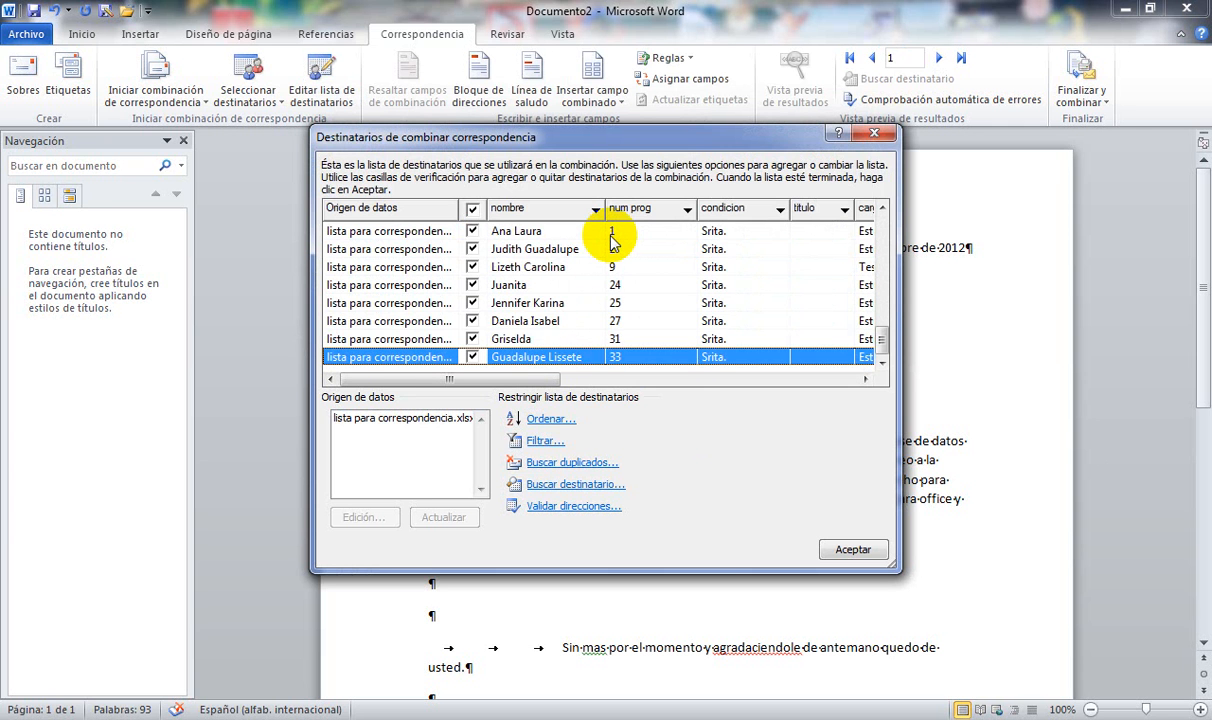
{"action": "key", "text": "Up"}
{"action": "key", "text": "Up"}
{"action": "key", "text": "Up"}
{"action": "key", "text": "Up"}
{"action": "key", "text": "Up"}
{"action": "key", "text": "Up"}
{"action": "key", "text": "Up"}
{"action": "key", "text": "Up"}
{"action": "key", "text": "Up"}
{"action": "key", "text": "Up"}
{"action": "key", "text": "Up"}
{"action": "key", "text": "Up"}
{"action": "key", "text": "Up"}
{"action": "key", "text": "Up"}
{"action": "key", "text": "Up"}
{"action": "key", "text": "Up"}
{"action": "key", "text": "Up"}
{"action": "key", "text": "Up"}
{"action": "key", "text": "Up"}
{"action": "key", "text": "Up"}
{"action": "key", "text": "Up"}
{"action": "key", "text": "Up"}
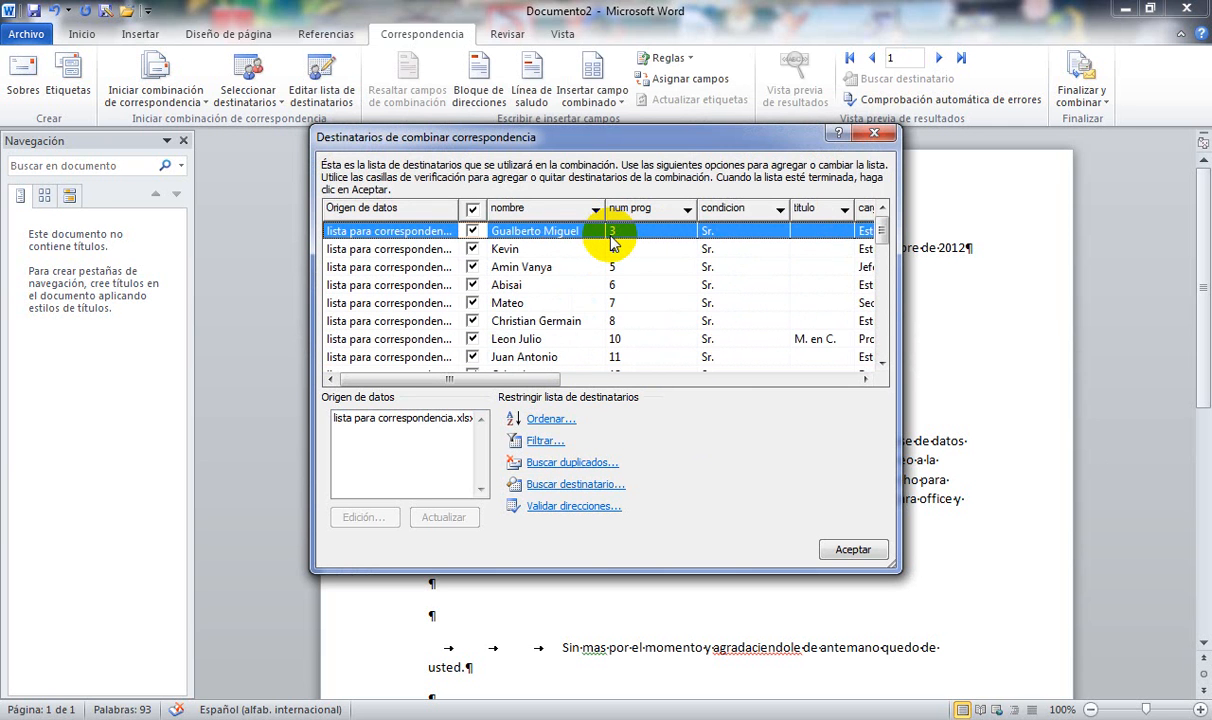
Step: Bring the primer apellido column into view and check the surname order through the sorted records down to the last one
{"action": "key", "text": "Right"}
{"action": "key", "text": "Right"}
{"action": "key", "text": "Right"}
{"action": "key", "text": "Right"}
{"action": "key", "text": "Right"}
{"action": "key", "text": "Right"}
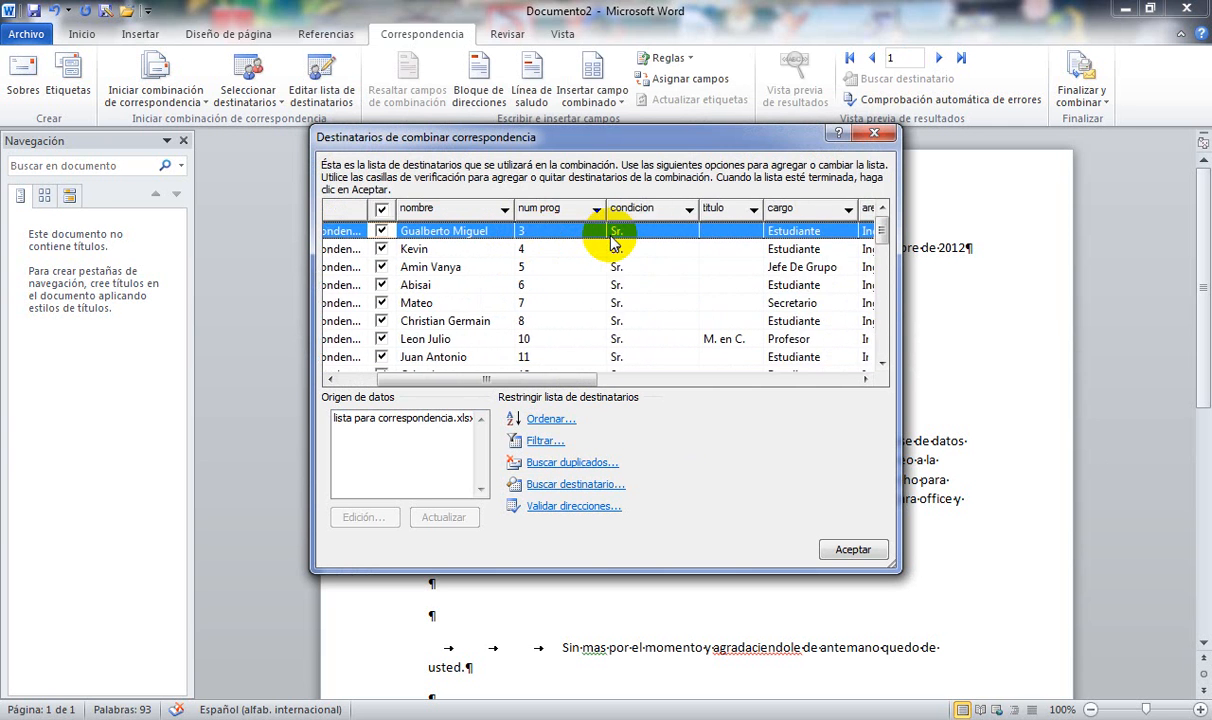
{"action": "key", "text": "Right"}
{"action": "key", "text": "Right"}
{"action": "key", "text": "Right"}
{"action": "key", "text": "Right"}
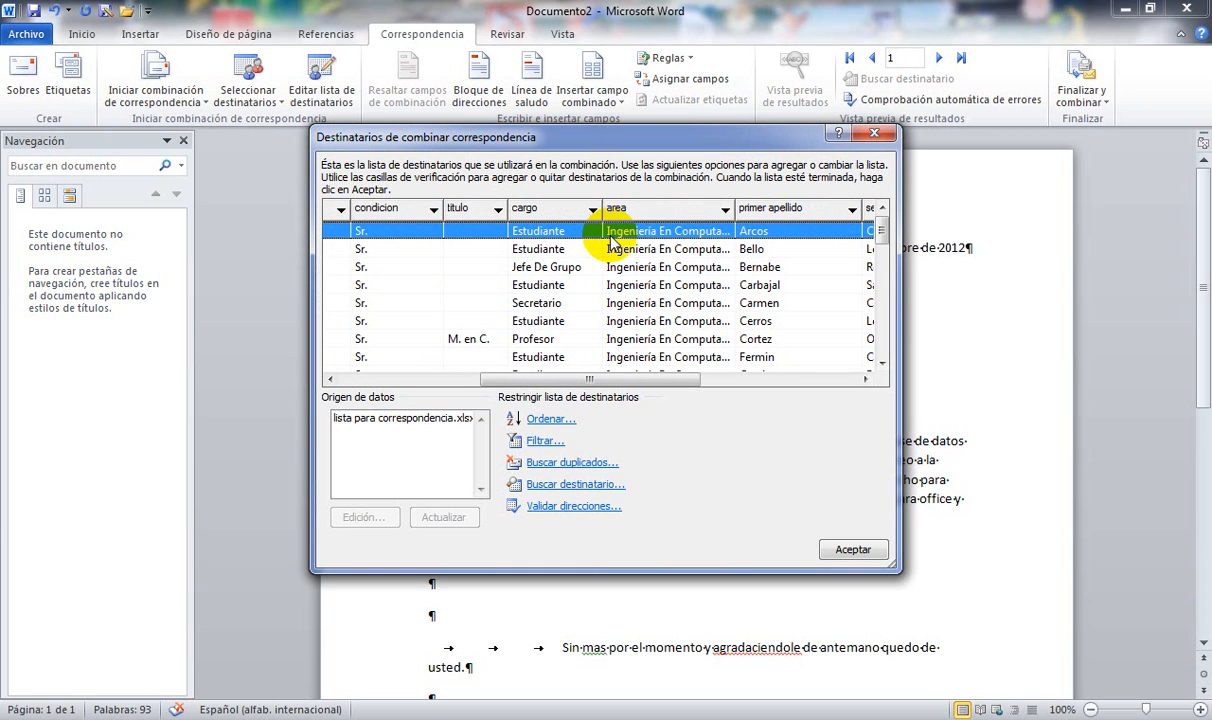
{"action": "key", "text": "Down"}
{"action": "key", "text": "Down"}
{"action": "key", "text": "Down"}
{"action": "key", "text": "Down"}
{"action": "key", "text": "Down"}
{"action": "key", "text": "Down"}
{"action": "key", "text": "Down"}
{"action": "key", "text": "Down"}
{"action": "key", "text": "Down"}
{"action": "key", "text": "Down"}
{"action": "key", "text": "Down"}
{"action": "key", "text": "Down"}
{"action": "key", "text": "Down"}
{"action": "key", "text": "Down"}
{"action": "key", "text": "Down"}
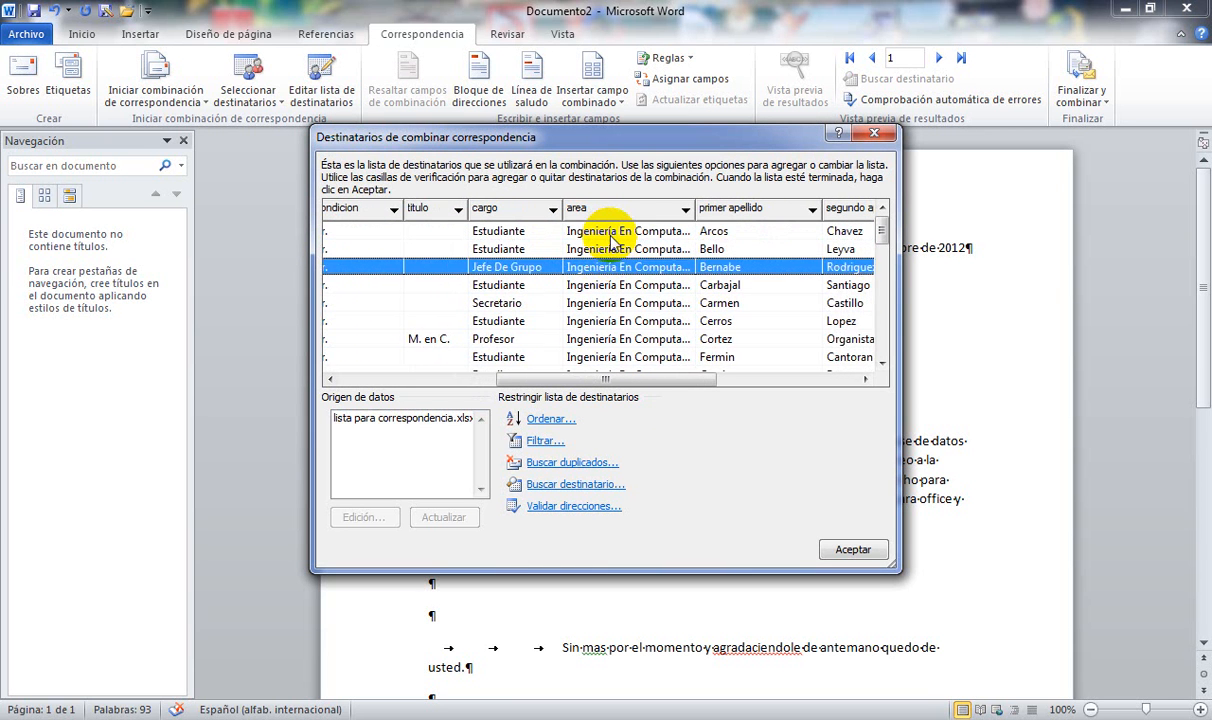
{"action": "key", "text": "Down"}
{"action": "key", "text": "Down"}
{"action": "key", "text": "Down"}
{"action": "key", "text": "Down"}
{"action": "key", "text": "Down"}
{"action": "key", "text": "Down"}
{"action": "key", "text": "Down"}
{"action": "key", "text": "Down"}
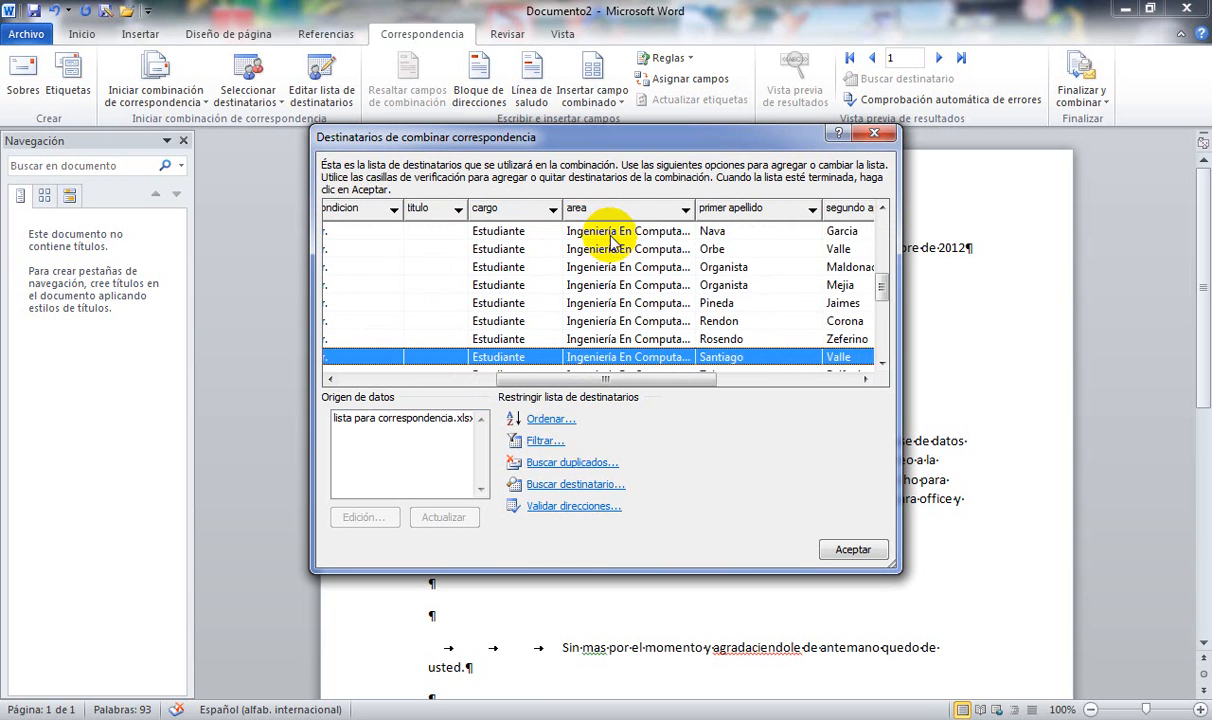
{"action": "key", "text": "Up"}
{"action": "key", "text": "Up"}
{"action": "key", "text": "Up"}
{"action": "key", "text": "Up"}
{"action": "key", "text": "Up"}
{"action": "key", "text": "Up"}
{"action": "key", "text": "Up"}
{"action": "key", "text": "Up"}
{"action": "key", "text": "Up"}
{"action": "key", "text": "Up"}
{"action": "key", "text": "Up"}
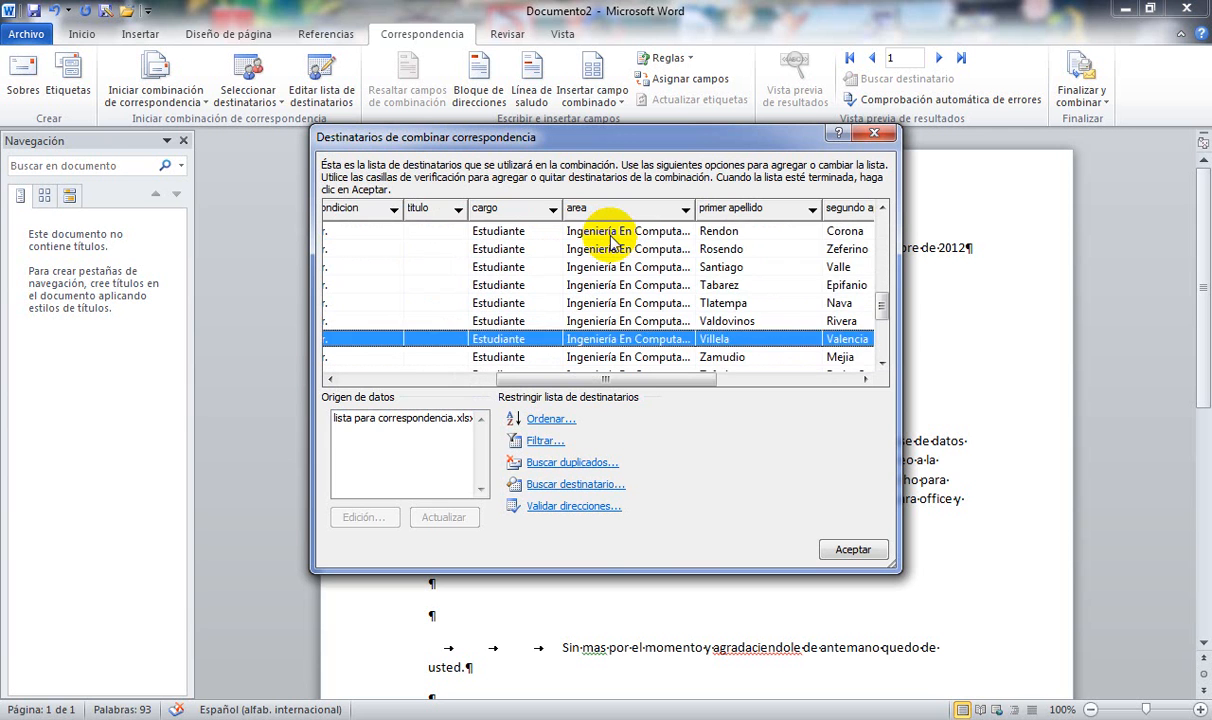
{"action": "key", "text": "Up"}
{"action": "key", "text": "Up"}
{"action": "key", "text": "Up"}
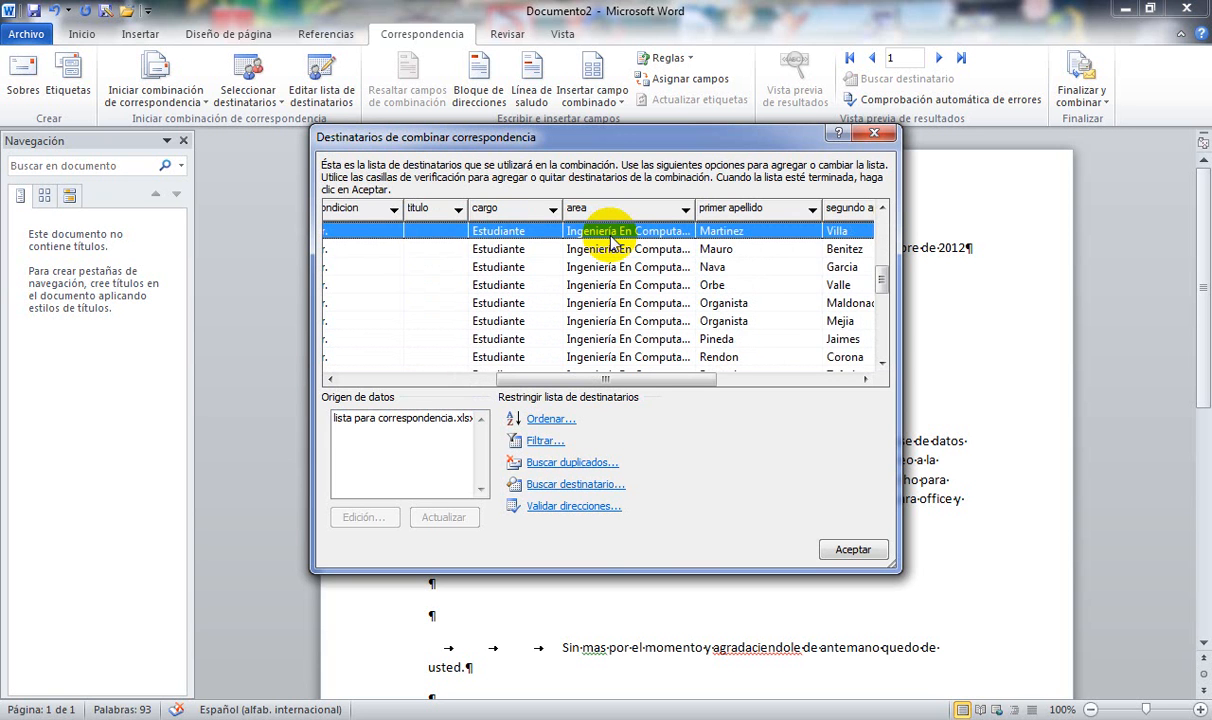
{"action": "key", "text": "Down"}
{"action": "key", "text": "Down"}
{"action": "key", "text": "Down"}
{"action": "key", "text": "Down"}
{"action": "key", "text": "Down"}
{"action": "key", "text": "Down"}
{"action": "key", "text": "Down"}
{"action": "key", "text": "Down"}
{"action": "key", "text": "Down"}
{"action": "key", "text": "Down"}
{"action": "key", "text": "Down"}
{"action": "key", "text": "Down"}
{"action": "key", "text": "Down"}
{"action": "key", "text": "Down"}
{"action": "key", "text": "Down"}
{"action": "key", "text": "Down"}
{"action": "key", "text": "Down"}
{"action": "key", "text": "Down"}
{"action": "key", "text": "Down"}
{"action": "key", "text": "Down"}
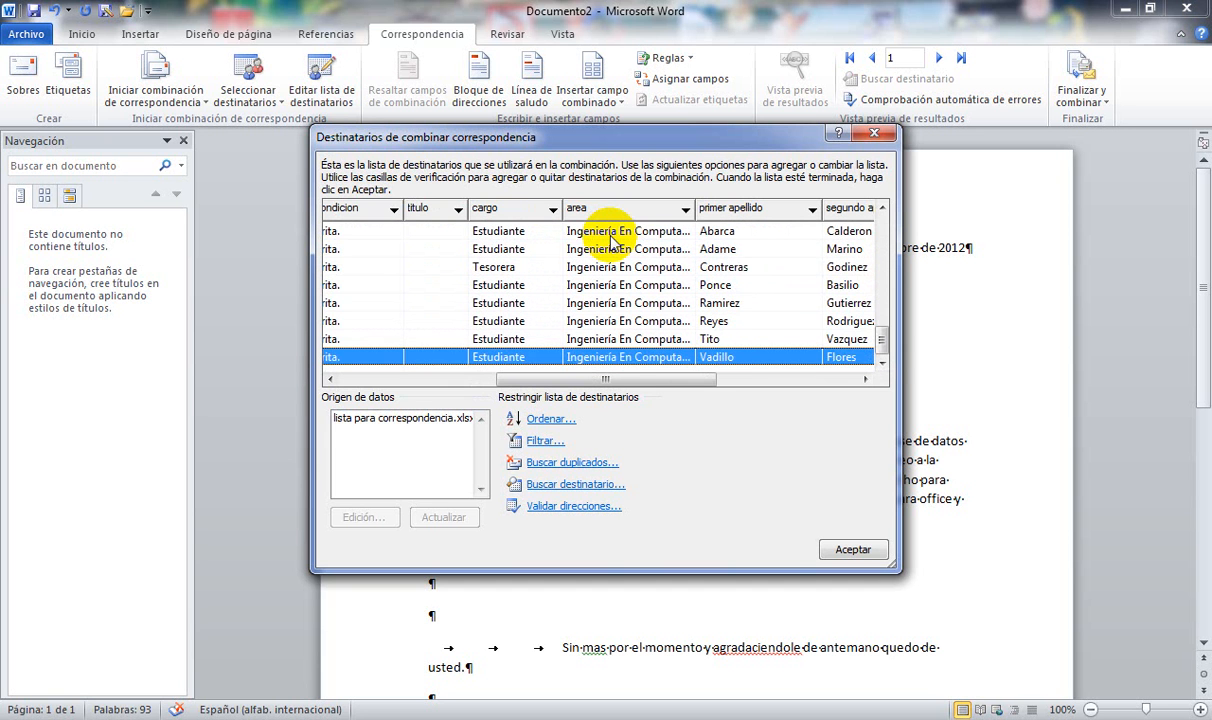
Step: Compare condicion and primer apellido where the Sr. group meets the Srita. group, and select the first Srita. record
{"action": "key", "text": "Up"}
{"action": "key", "text": "Up"}
{"action": "key", "text": "Up"}
{"action": "key", "text": "Up"}
{"action": "key", "text": "Up"}
{"action": "key", "text": "Up"}
{"action": "key", "text": "Up"}
{"action": "key", "text": "Up"}
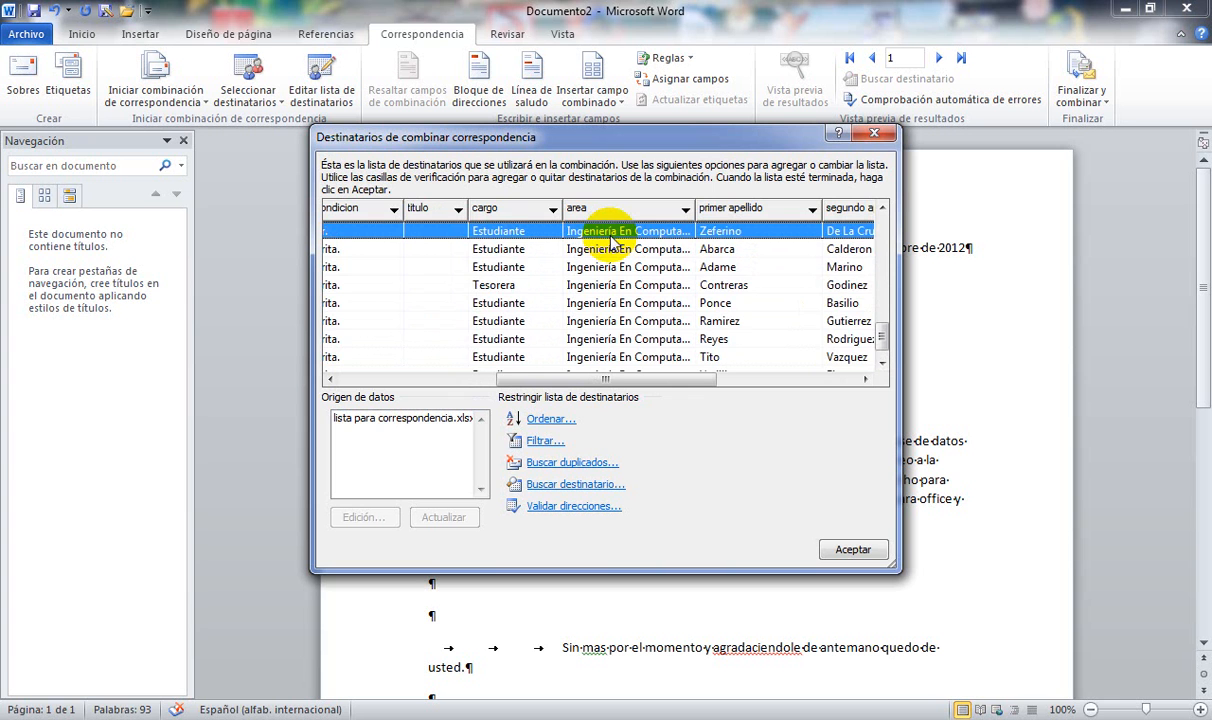
{"action": "key", "text": "Left"}
{"action": "key", "text": "Left"}
{"action": "key", "text": "Left"}
{"action": "key", "text": "Left"}
{"action": "key", "text": "Left"}
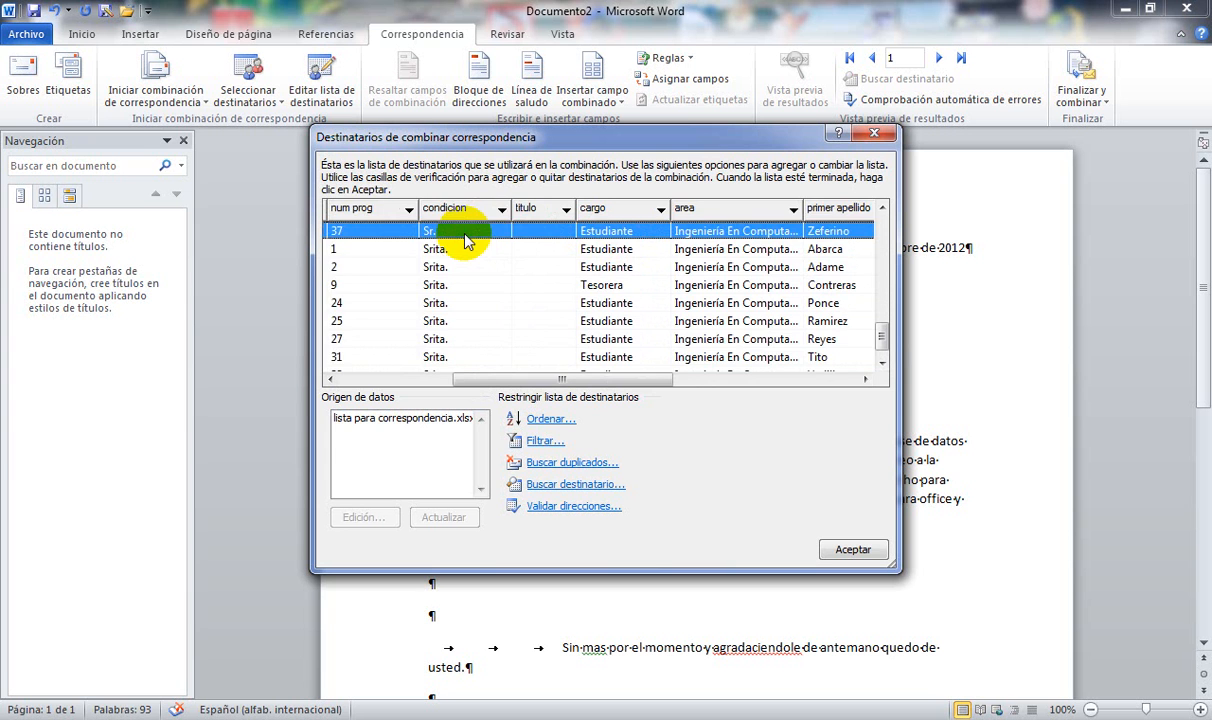
{"action": "key", "text": "Right"}
{"action": "key", "text": "Right"}
{"action": "key", "text": "Right"}
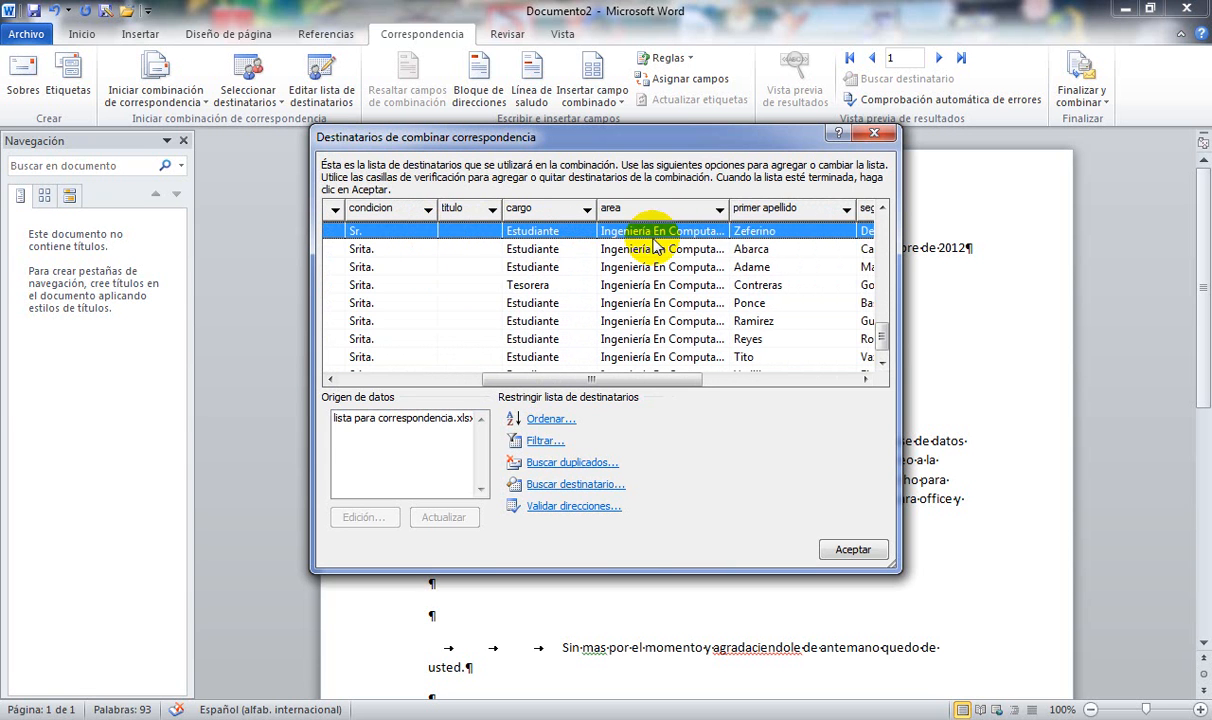
{"action": "left_click", "coordinate": [755, 252]}
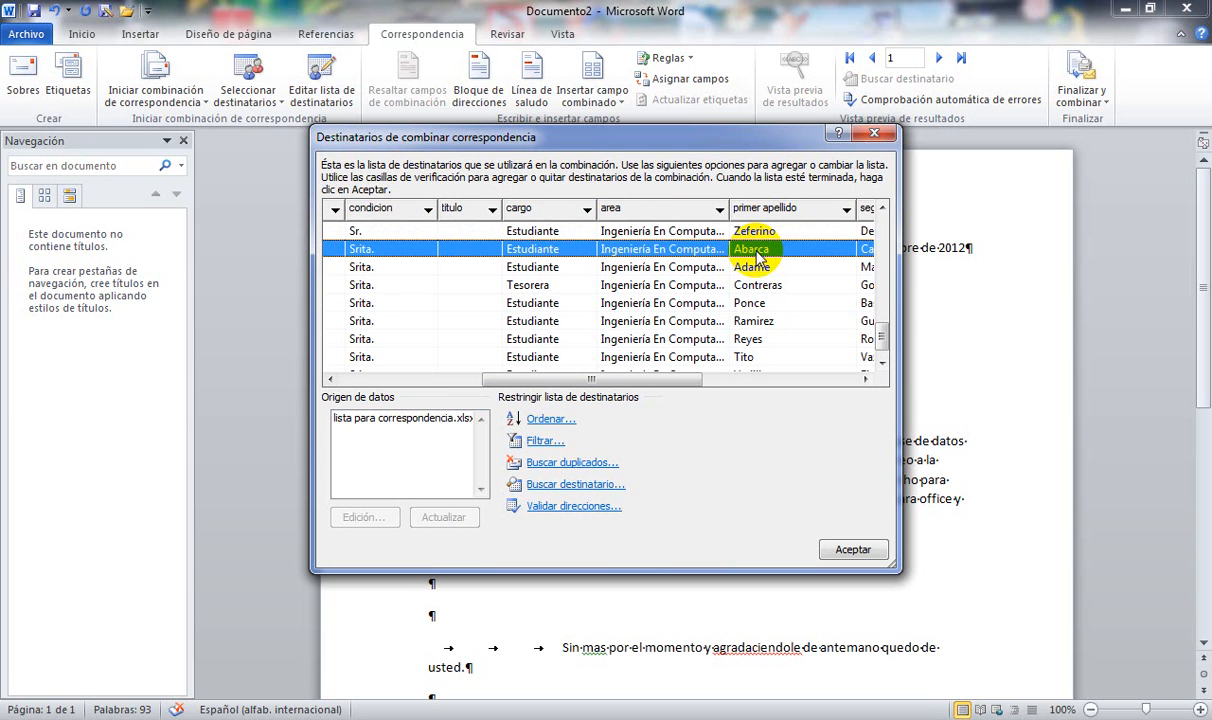
Step: Check the primer apellido order through the Srita. records down to the last one, and accept the recipient list
{"action": "key", "text": "Left"}
{"action": "key", "text": "Down"}
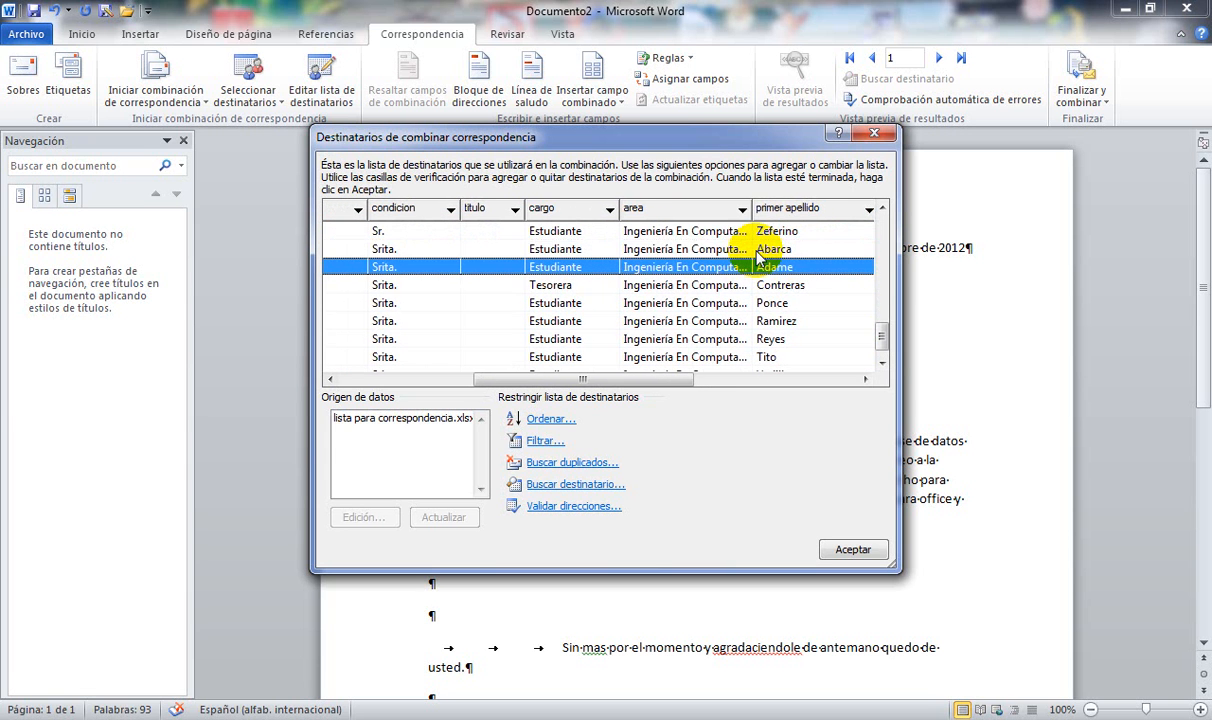
{"action": "key", "text": "Down"}
{"action": "key", "text": "Down"}
{"action": "key", "text": "Down"}
{"action": "key", "text": "Down"}
{"action": "key", "text": "Down"}
{"action": "key", "text": "Down"}
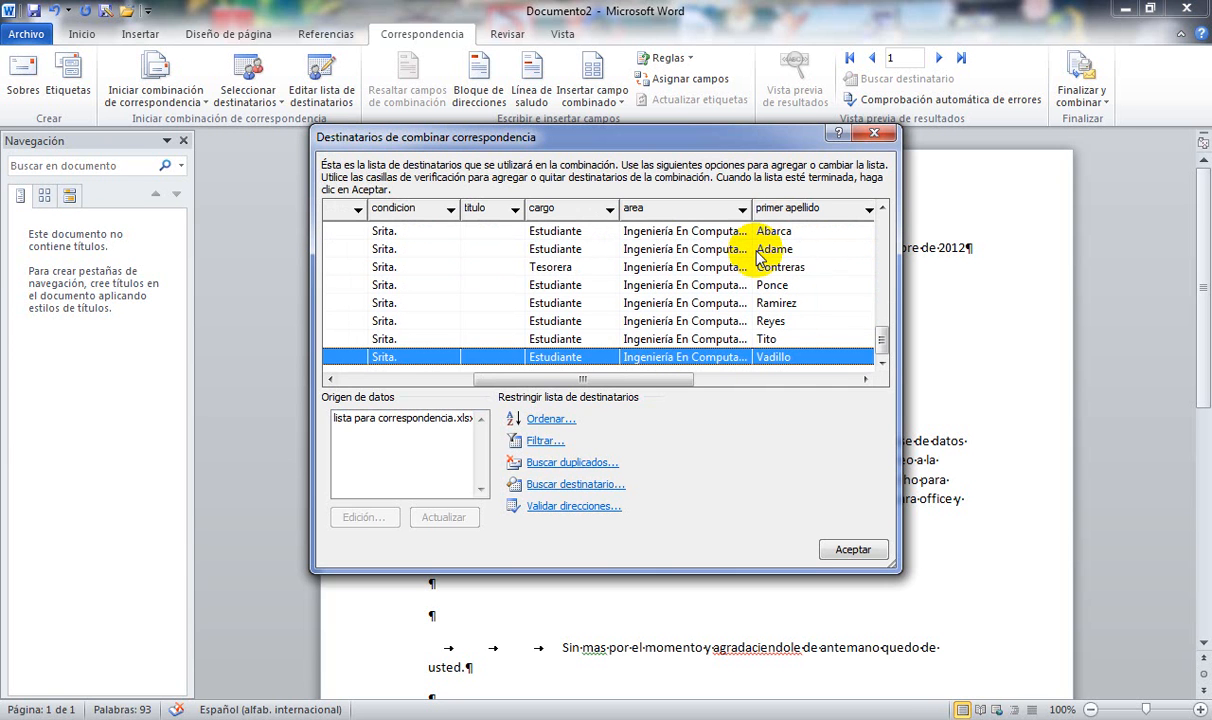
{"action": "left_click", "coordinate": [845, 551]}
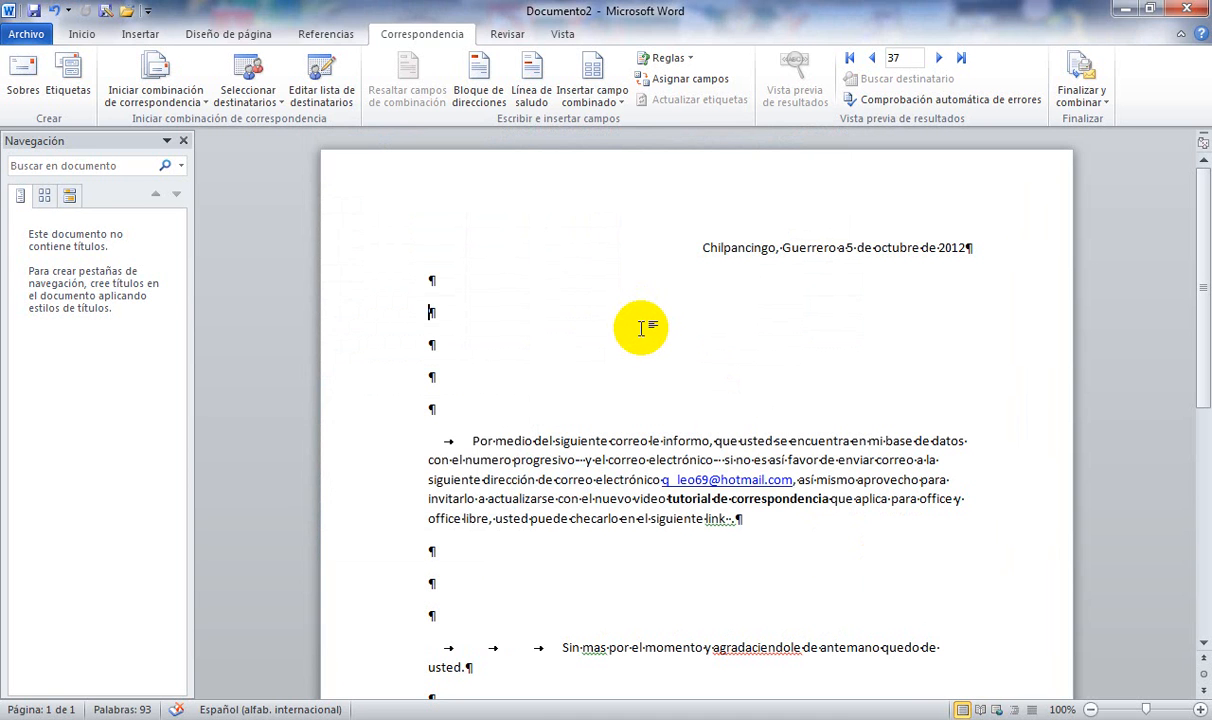
Step: Insert an address block on the second blank line below the date, with its Nombre field matched to nombre completo and the first recipient previewed
{"action": "left_click", "coordinate": [481, 90]}
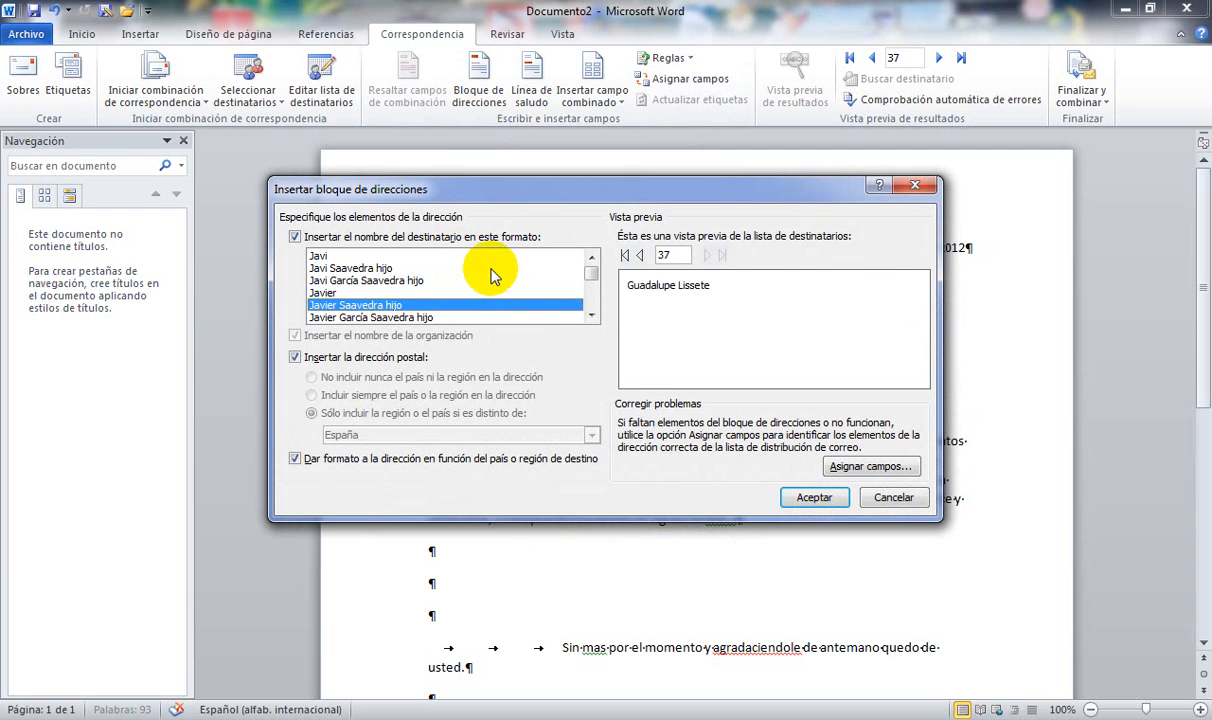
{"action": "left_click", "coordinate": [469, 270]}
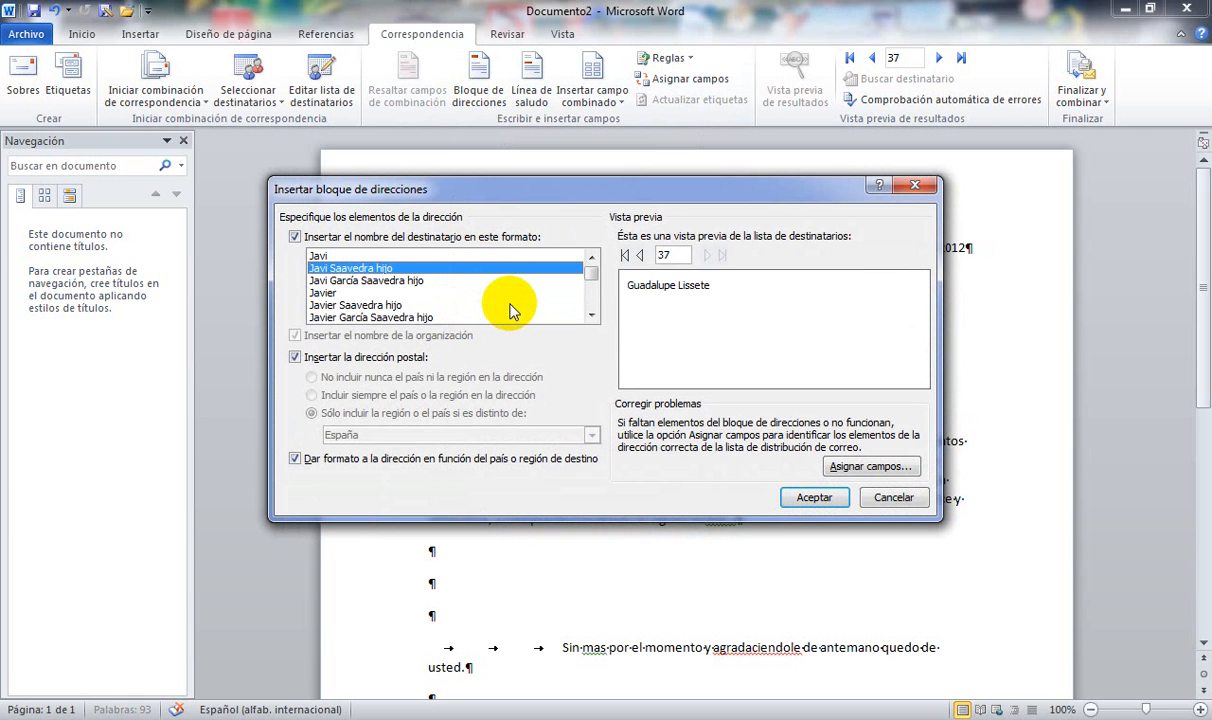
{"action": "left_click", "coordinate": [848, 468]}
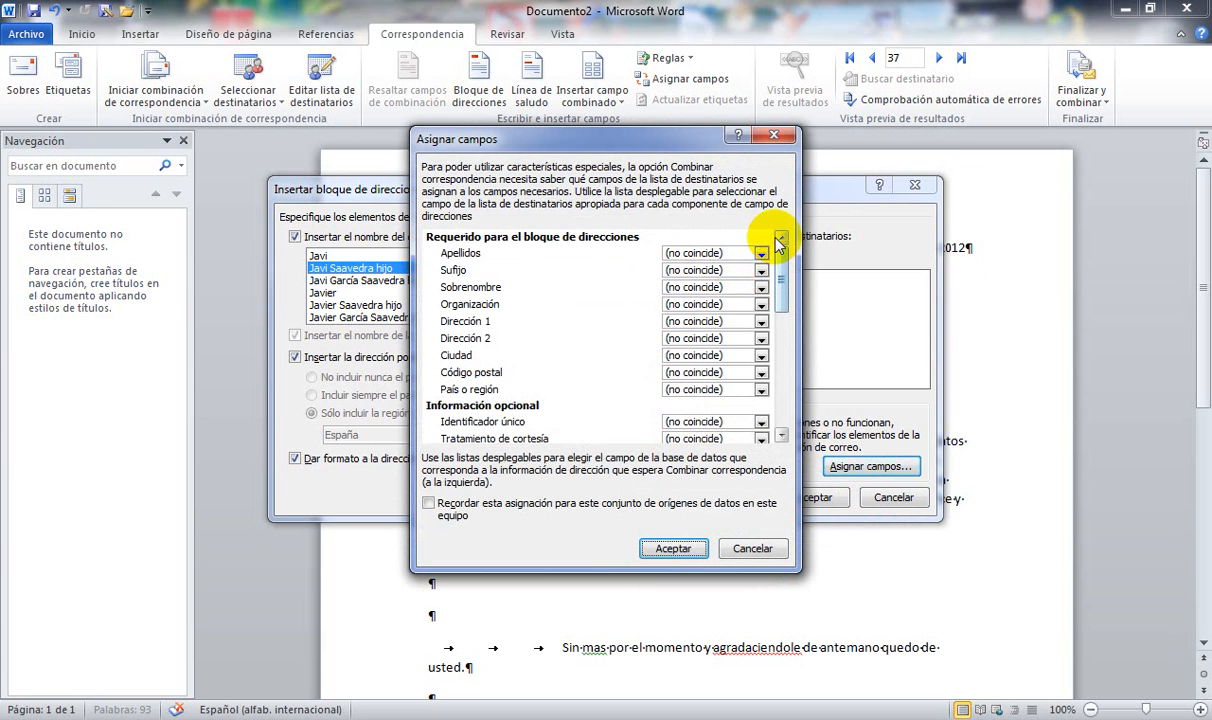
{"action": "left_click_drag", "start_coordinate": [781, 266], "coordinate": [787, 343]}
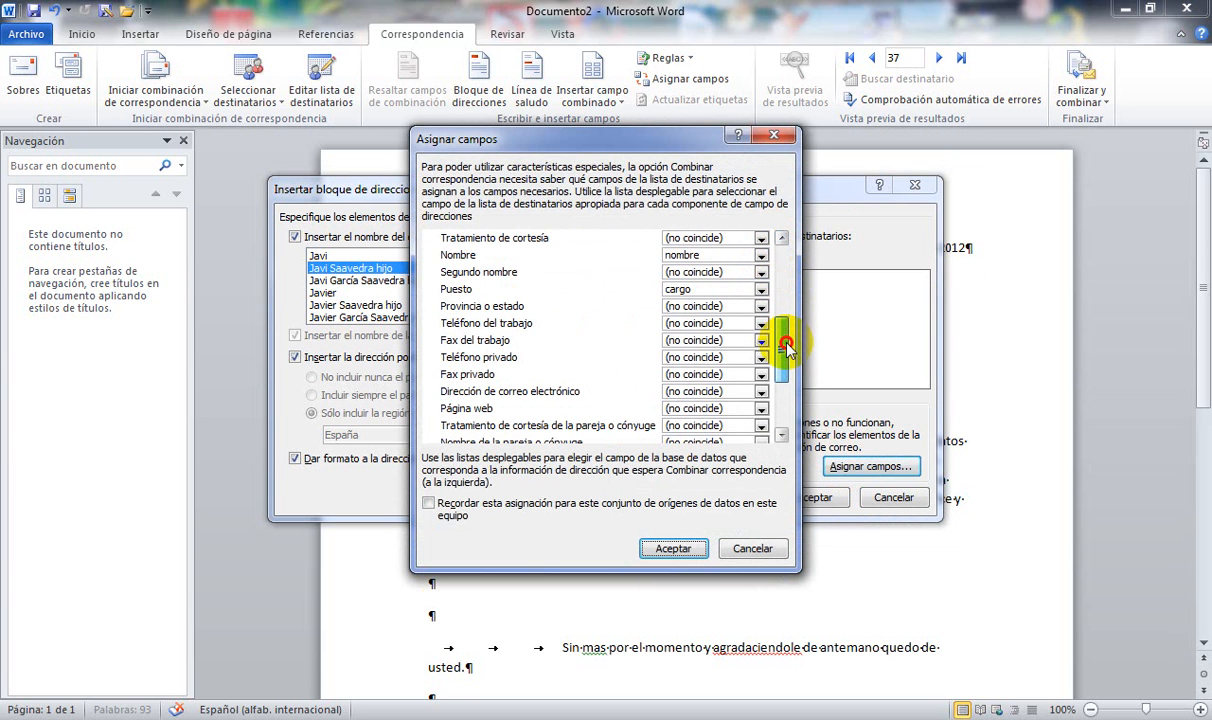
{"action": "left_click", "coordinate": [762, 257]}
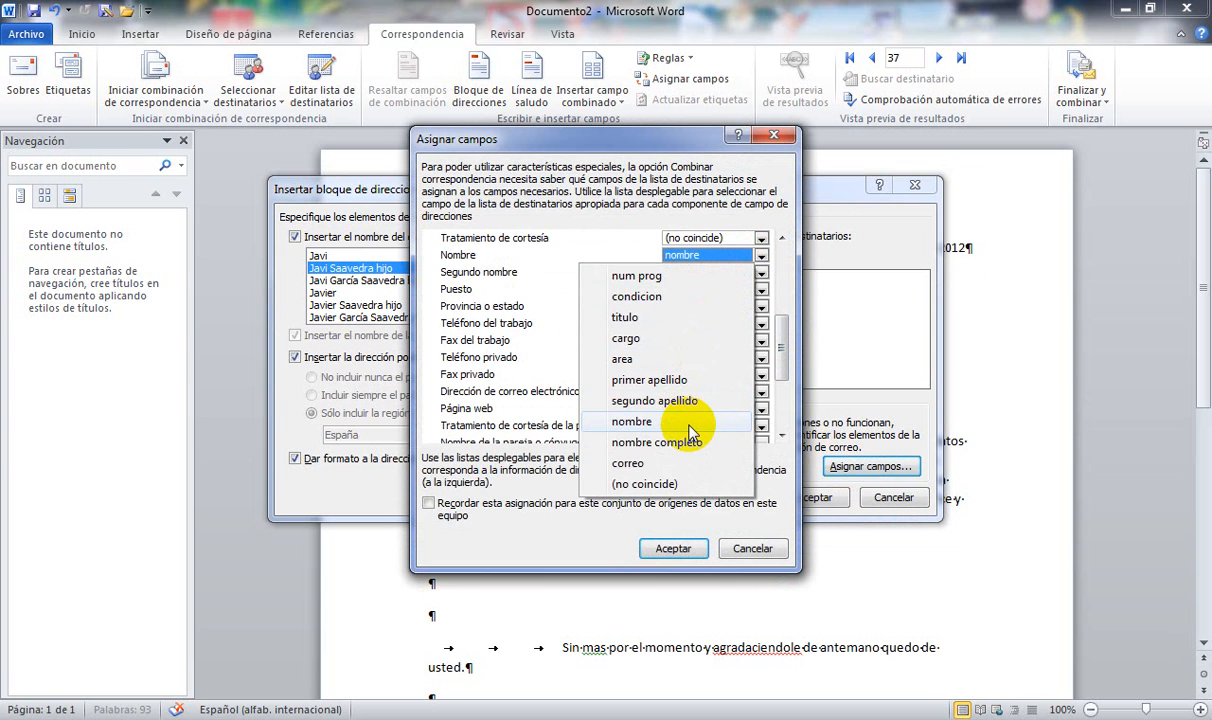
{"action": "left_click", "coordinate": [660, 442]}
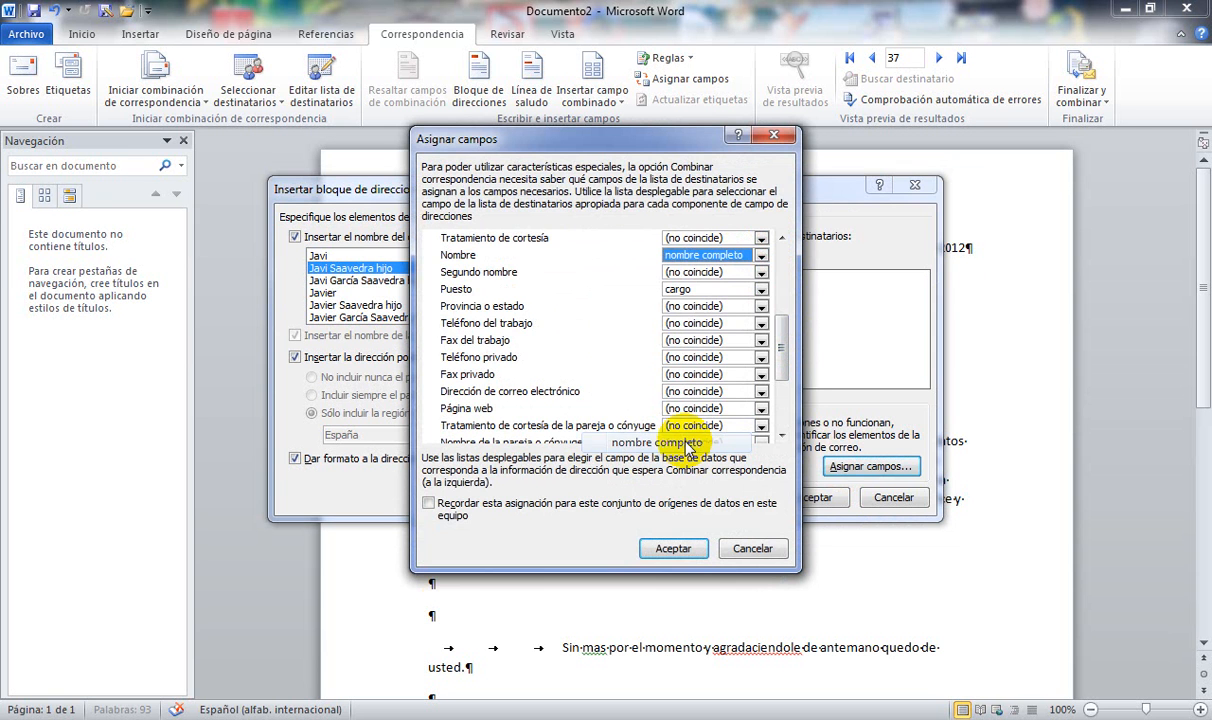
{"action": "left_click", "coordinate": [660, 548]}
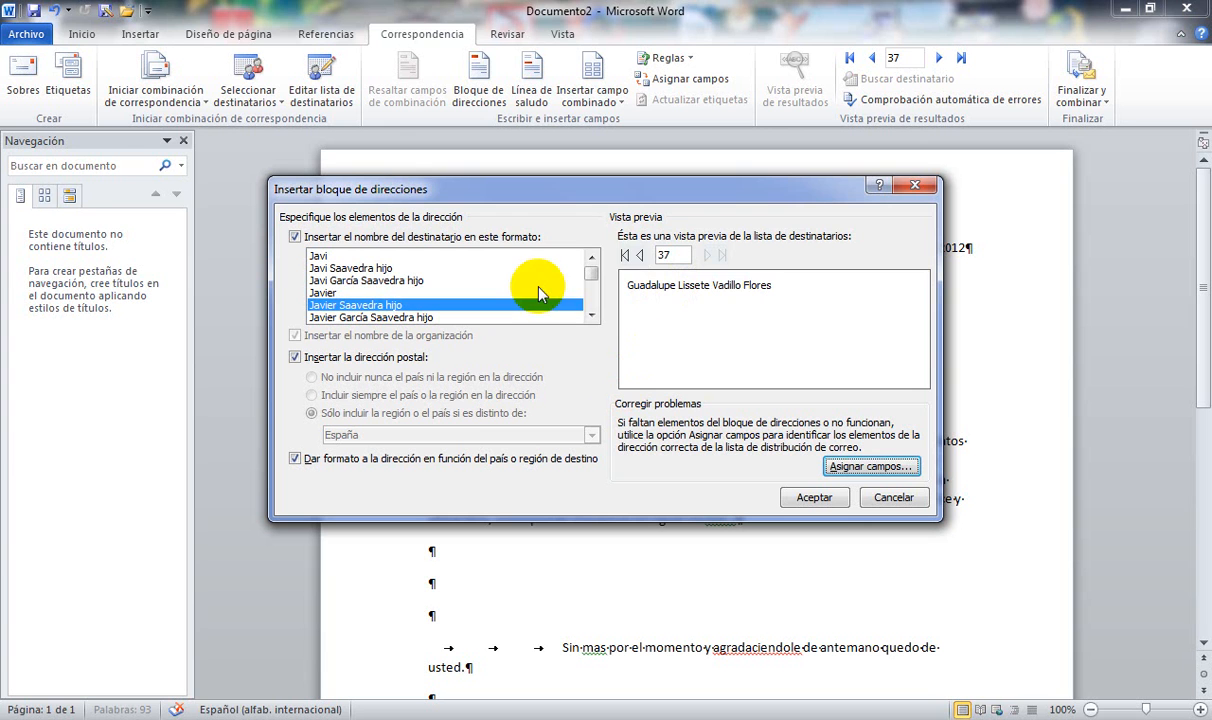
{"action": "left_click", "coordinate": [625, 256]}
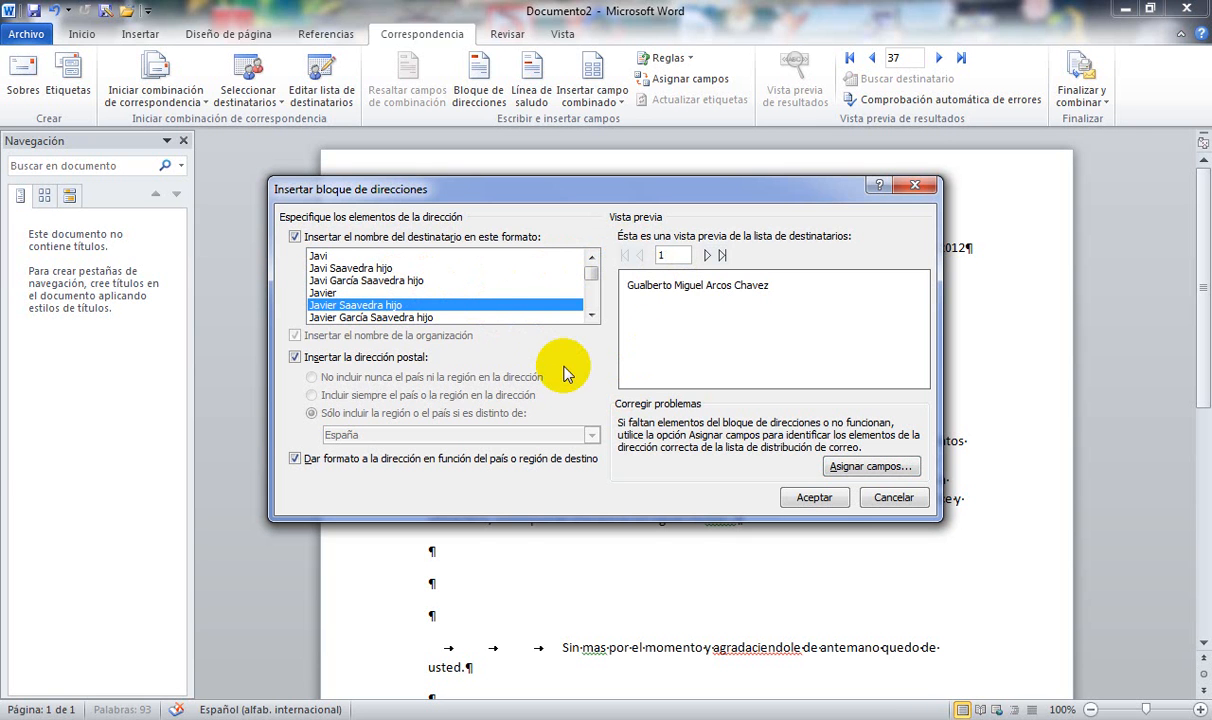
{"action": "left_click", "coordinate": [815, 500]}
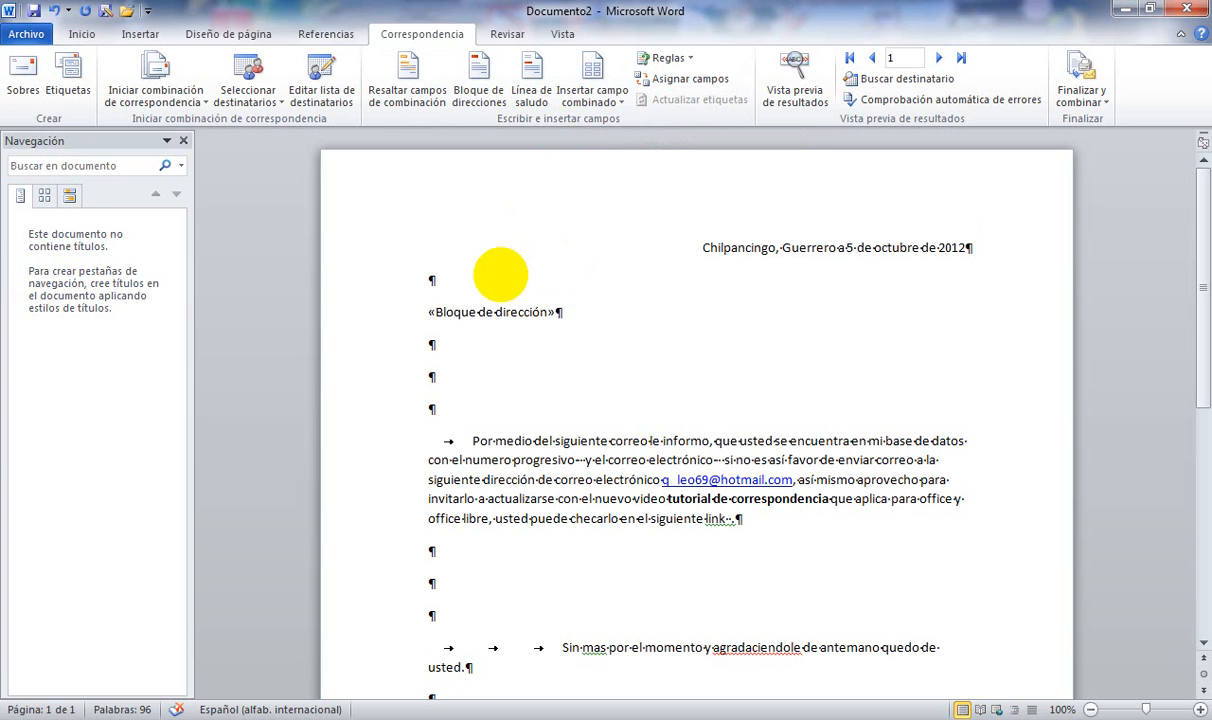
Step: Move the address block two lines down and insert the condicion merge field on the line directly above it
{"action": "key", "text": "Return"}
{"action": "key", "text": "Return"}
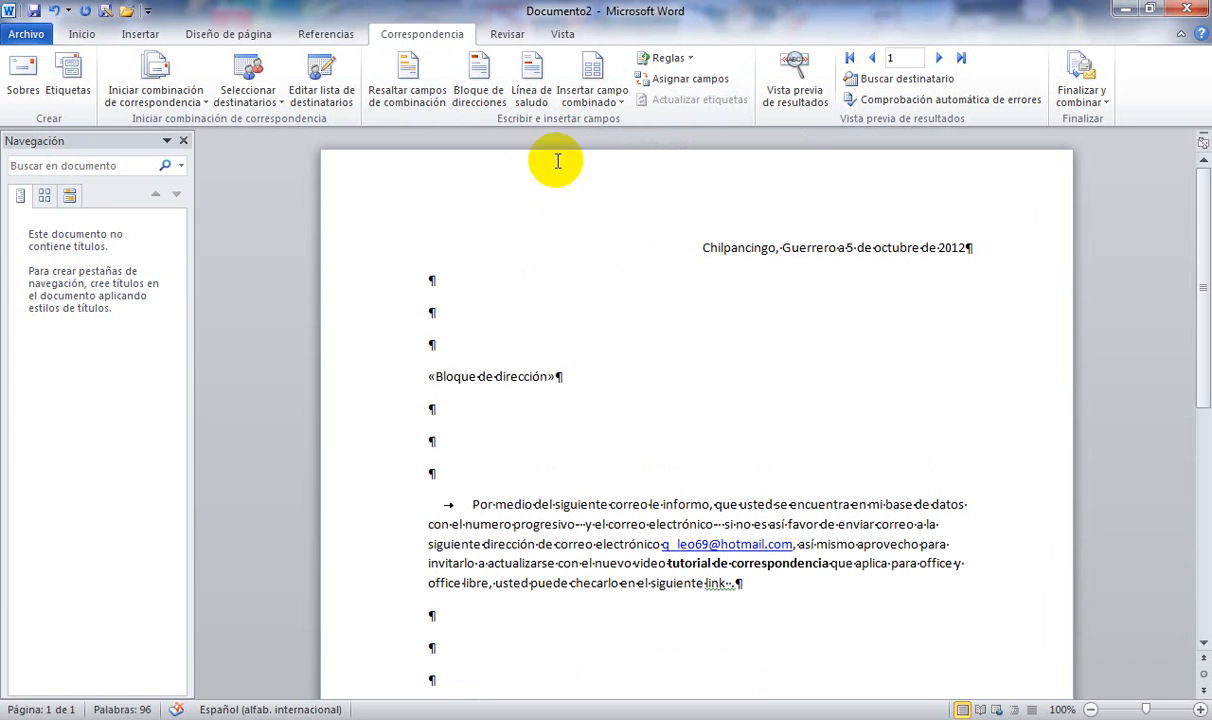
{"action": "left_click", "coordinate": [595, 105]}
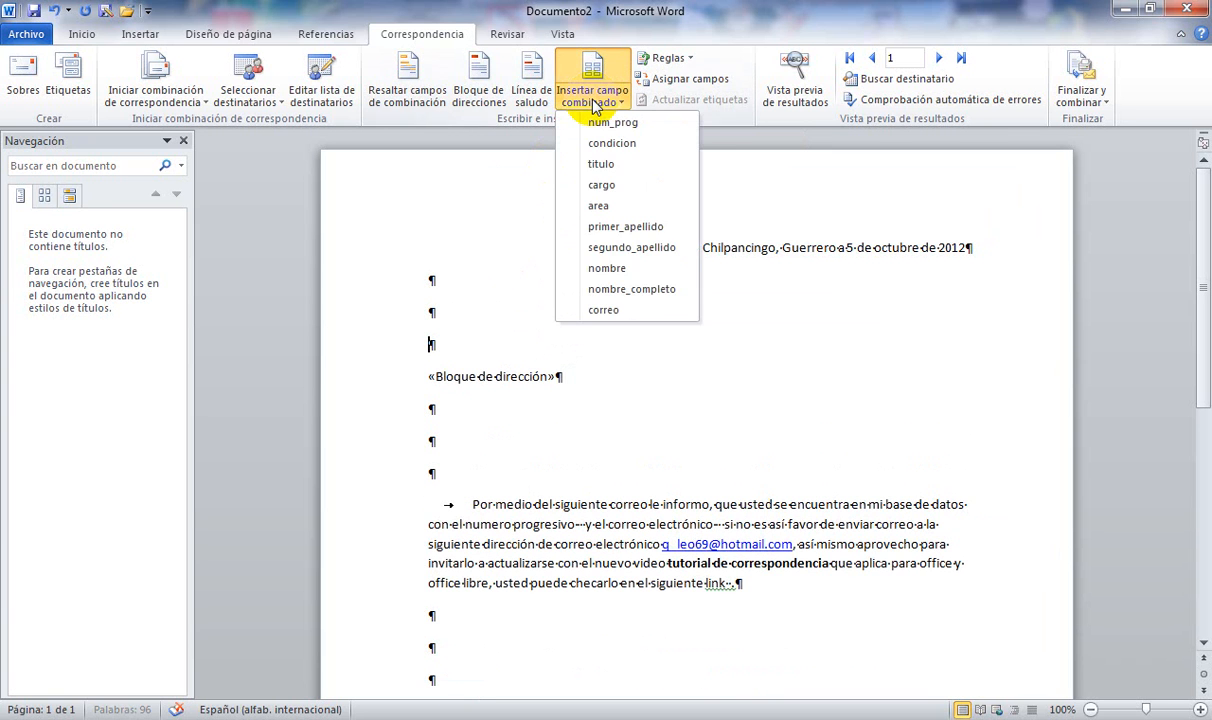
{"action": "left_click", "coordinate": [648, 150]}
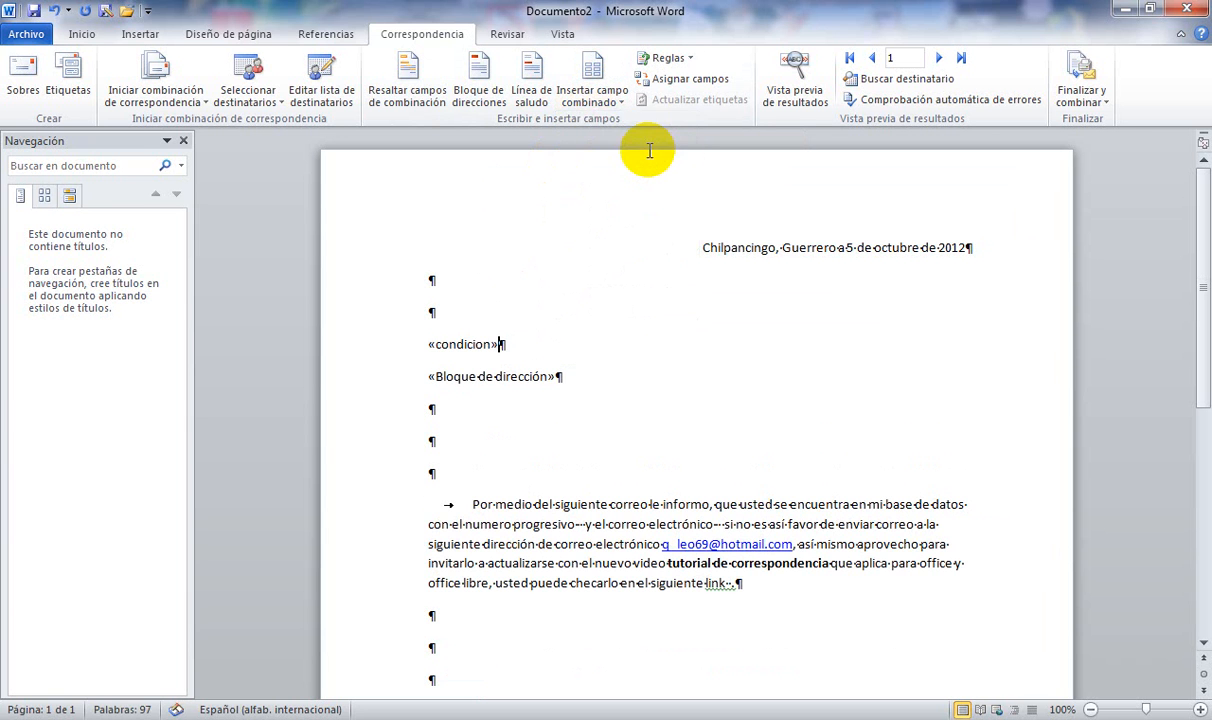
Step: Insert the titulo merge field directly after condicion and delete the duplicate titulo field
{"action": "left_click", "coordinate": [593, 75]}
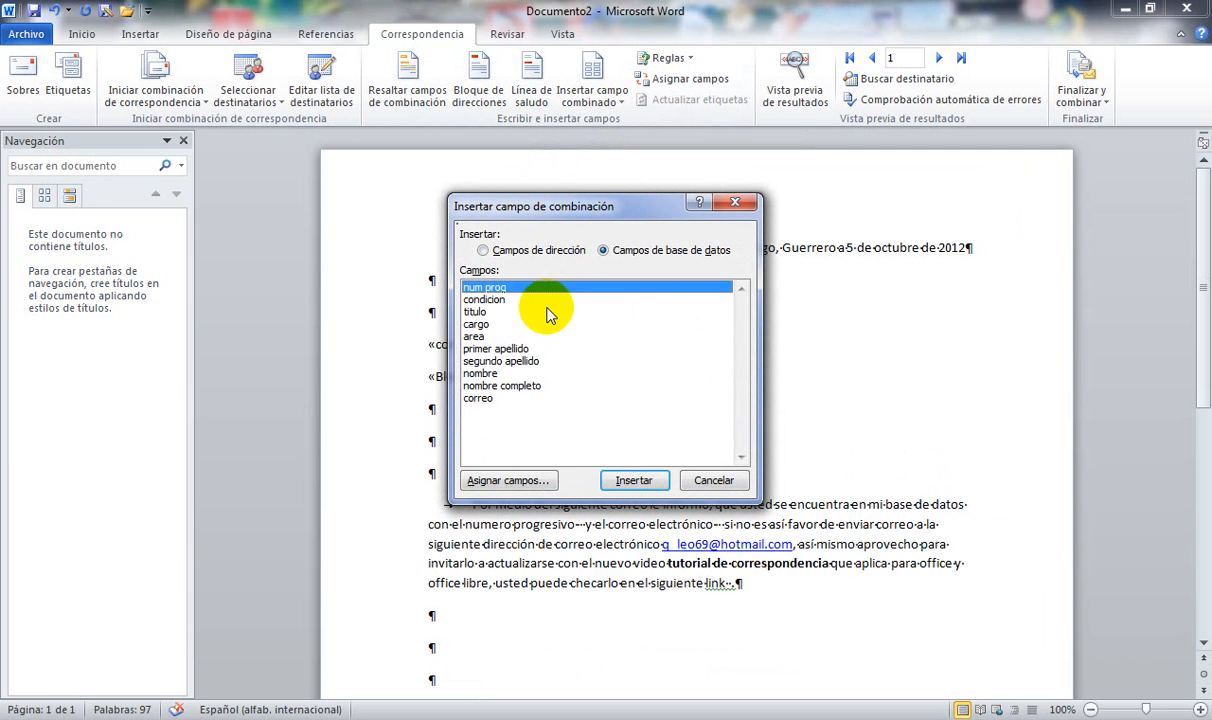
{"action": "left_click", "coordinate": [548, 313]}
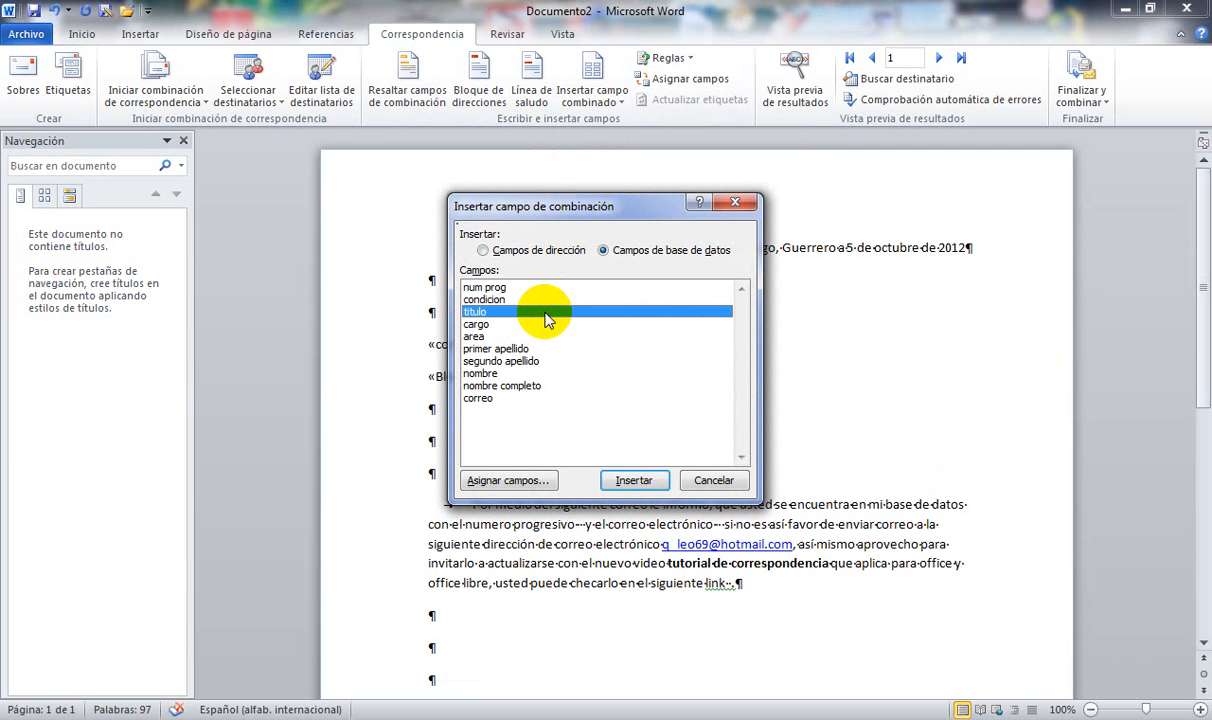
{"action": "left_click", "coordinate": [625, 481]}
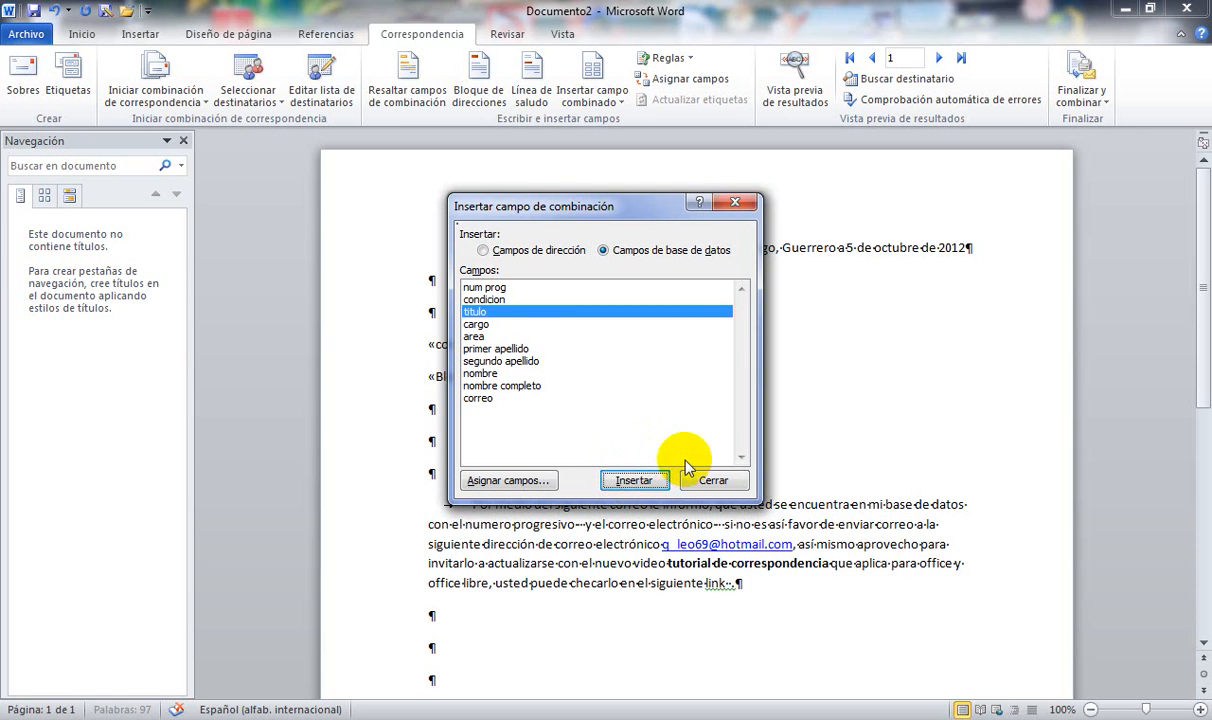
{"action": "left_click", "coordinate": [711, 479]}
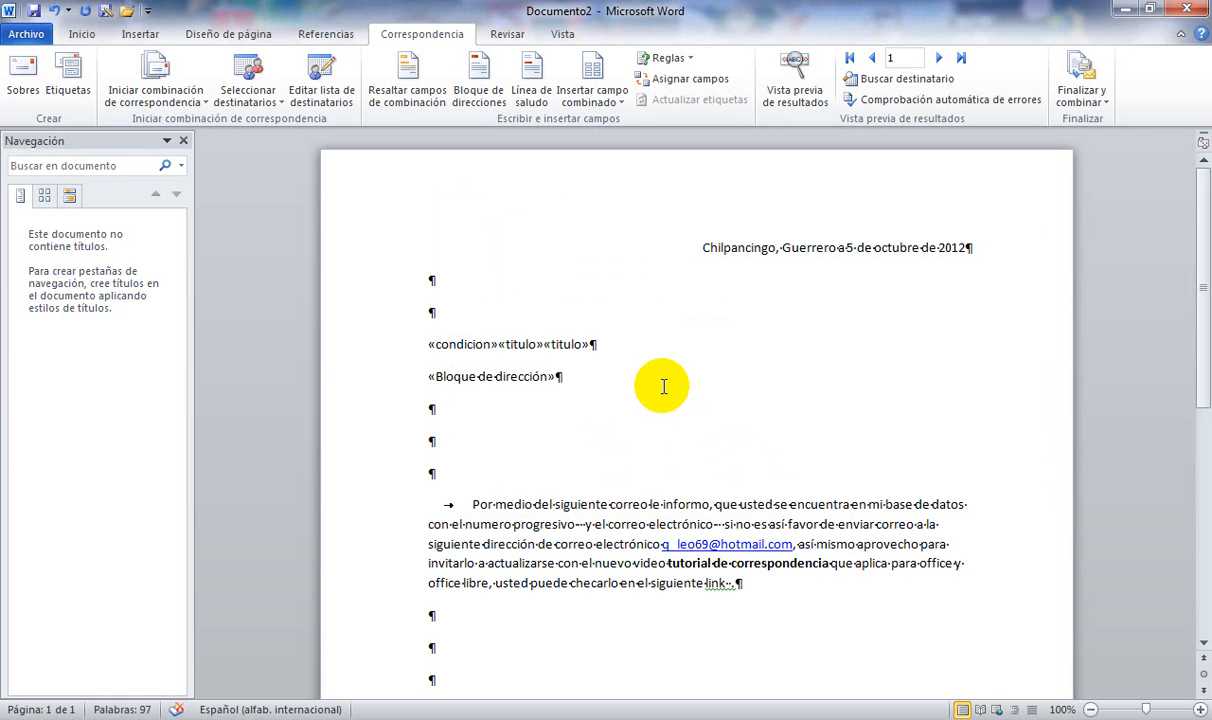
{"action": "key", "text": "shift+Left"}
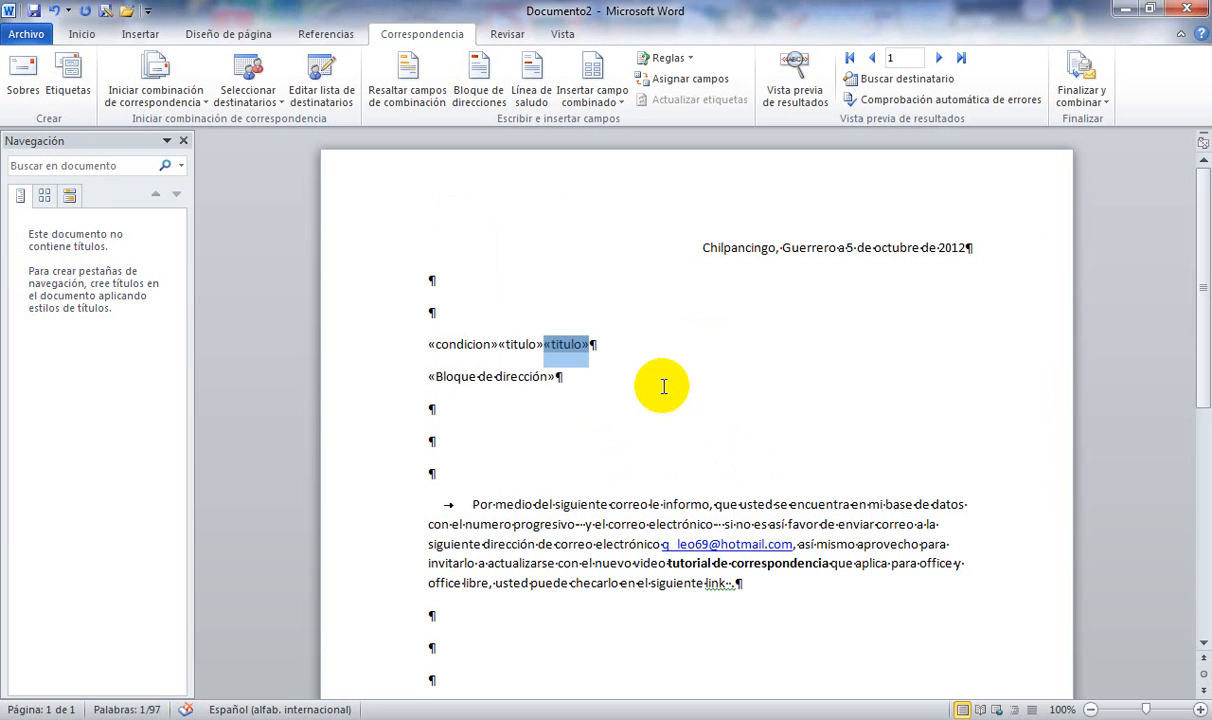
{"action": "key", "text": "BackSpace"}
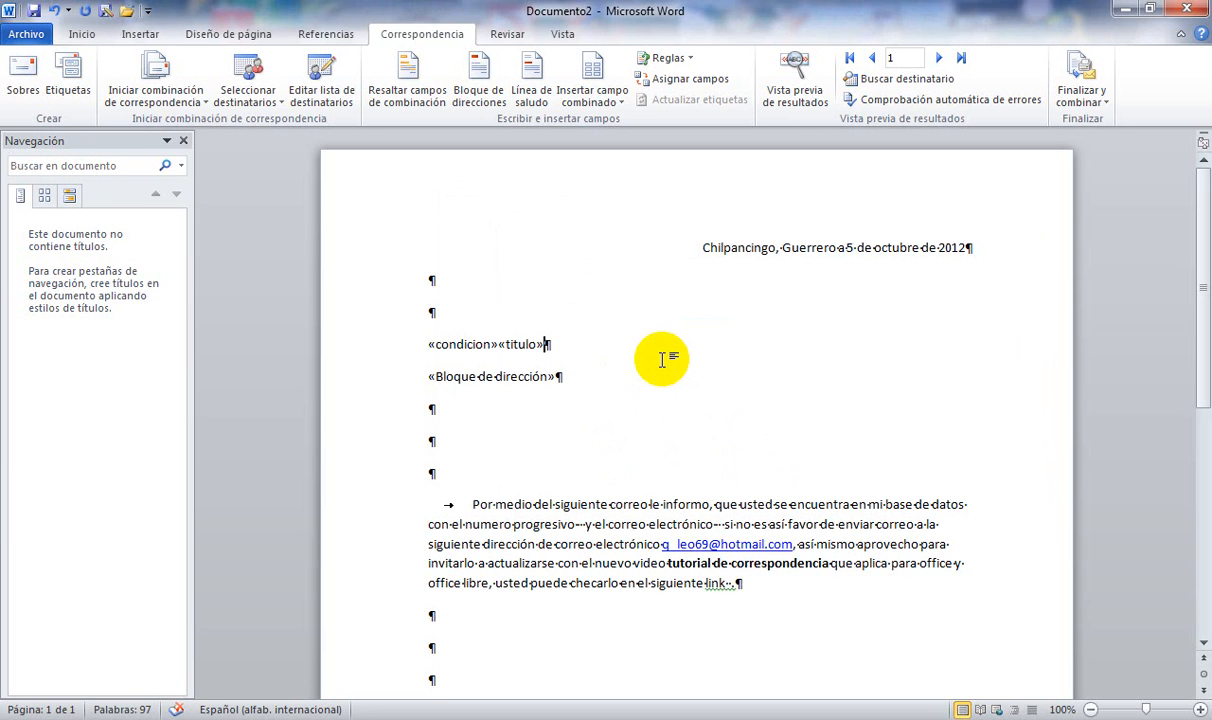
{"action": "key", "text": "Return"}
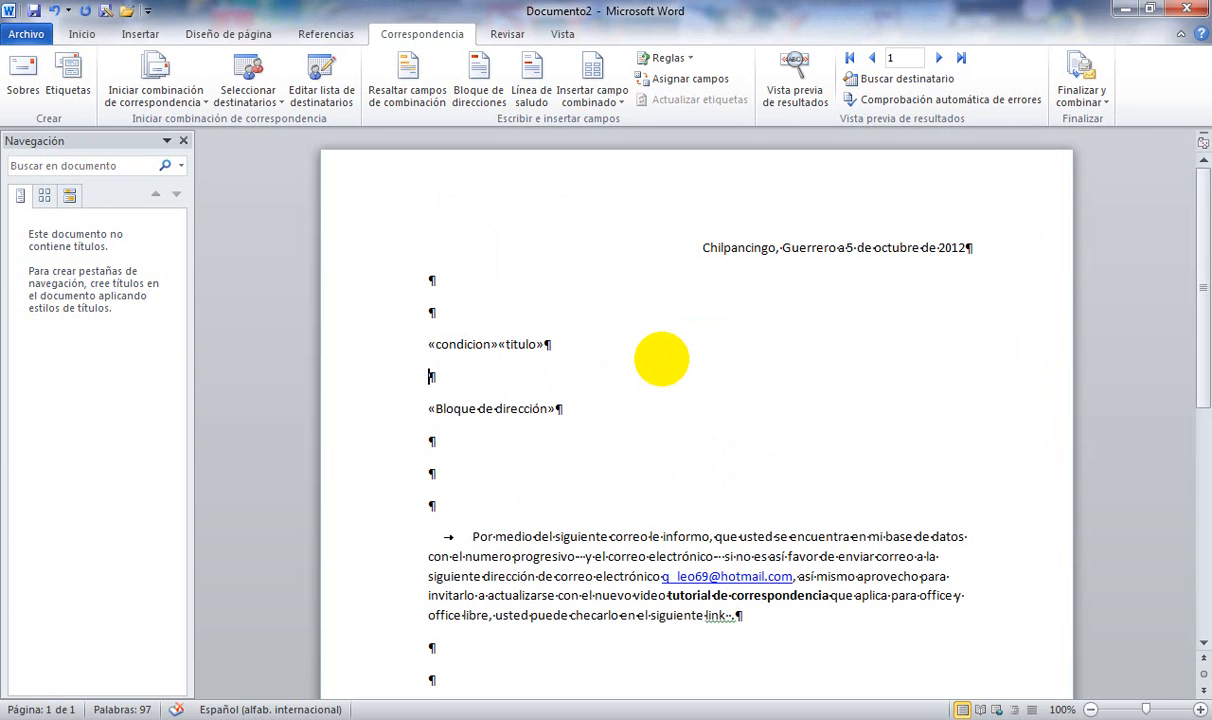
{"action": "left_click", "coordinate": [658, 355]}
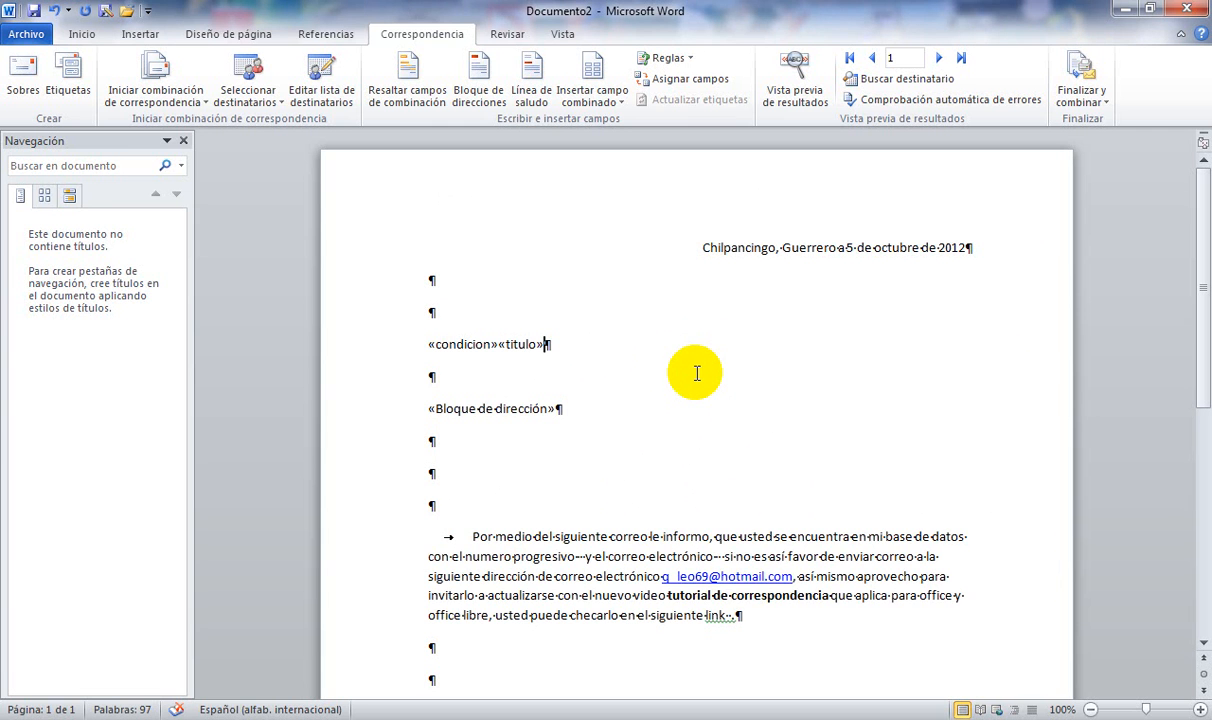
{"action": "left_click", "coordinate": [697, 373]}
{"action": "key", "text": "Delete"}
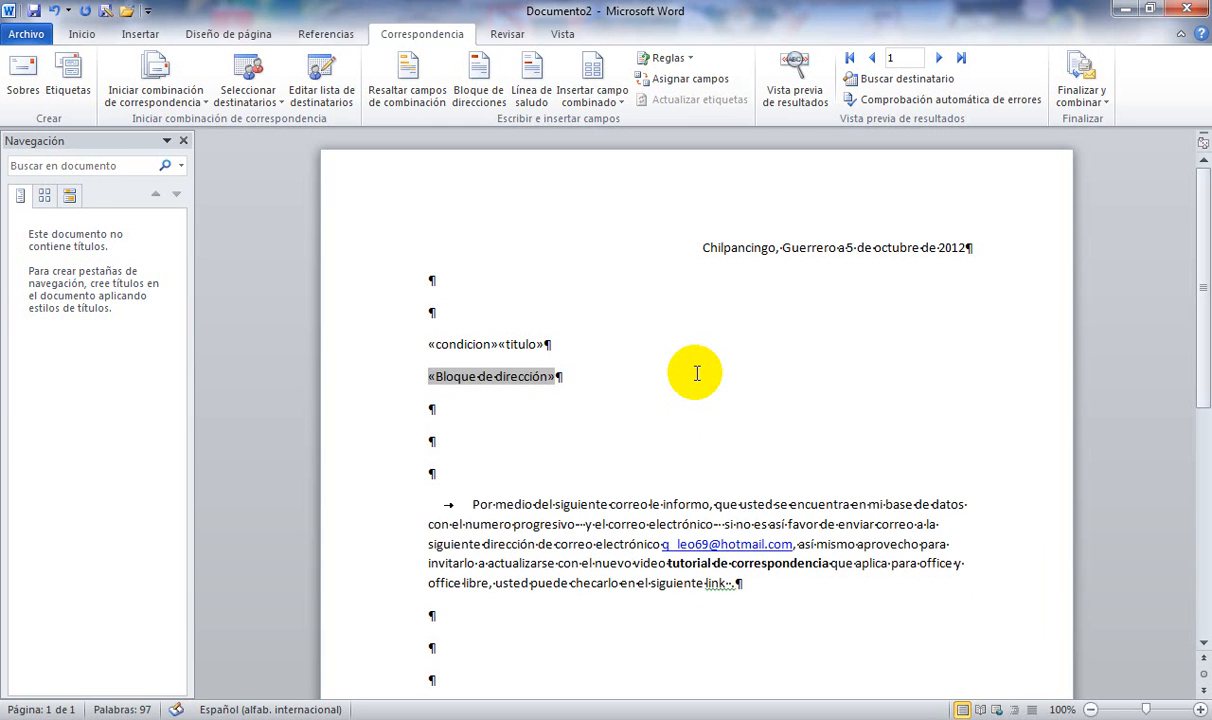
{"action": "left_click", "coordinate": [697, 373]}
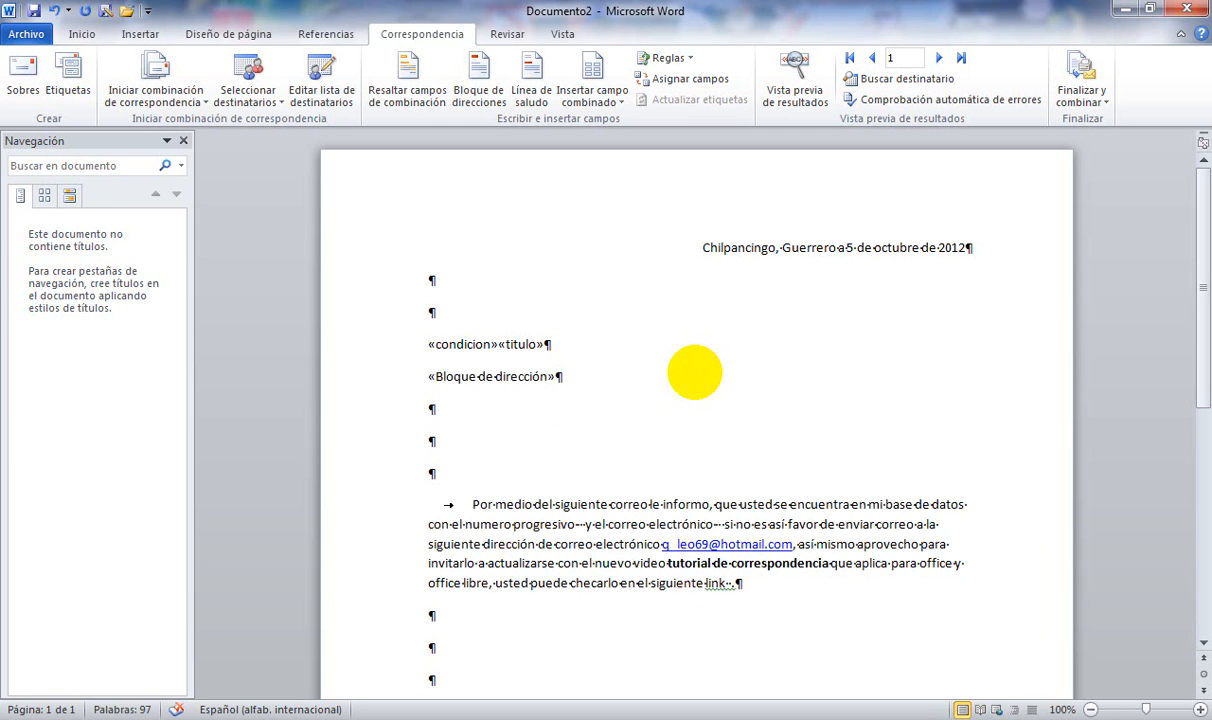
{"action": "key", "text": "Return"}
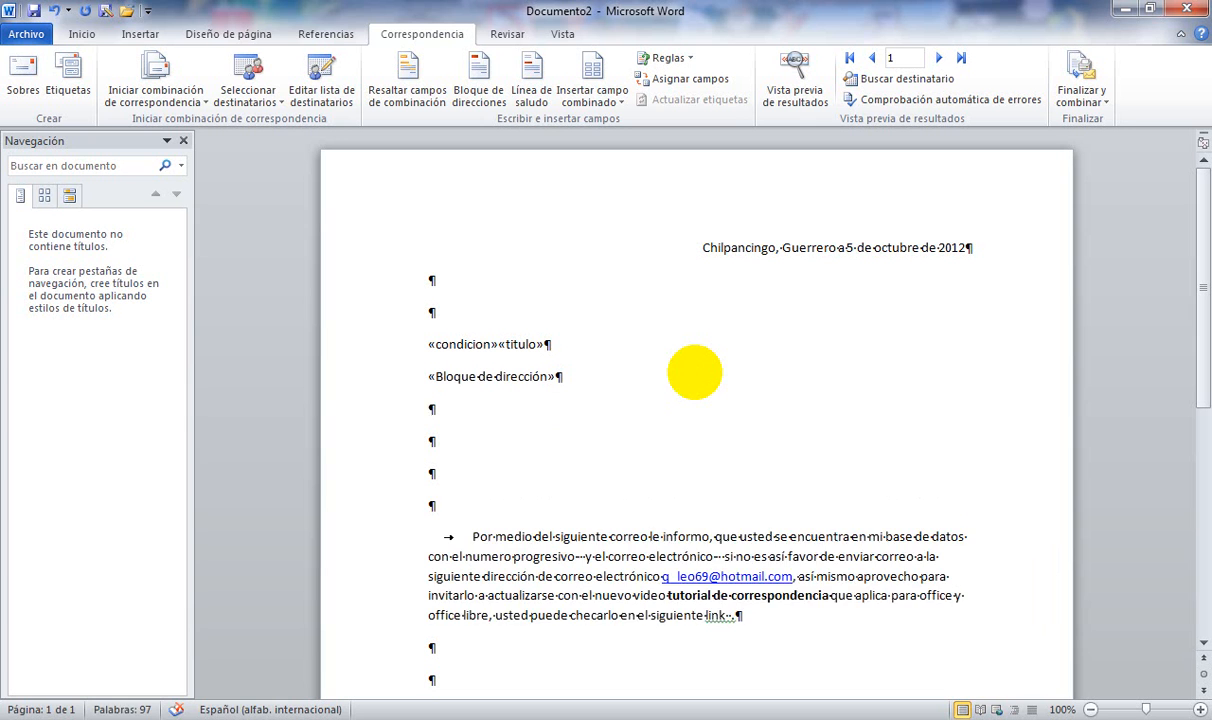
{"action": "key", "text": "Delete"}
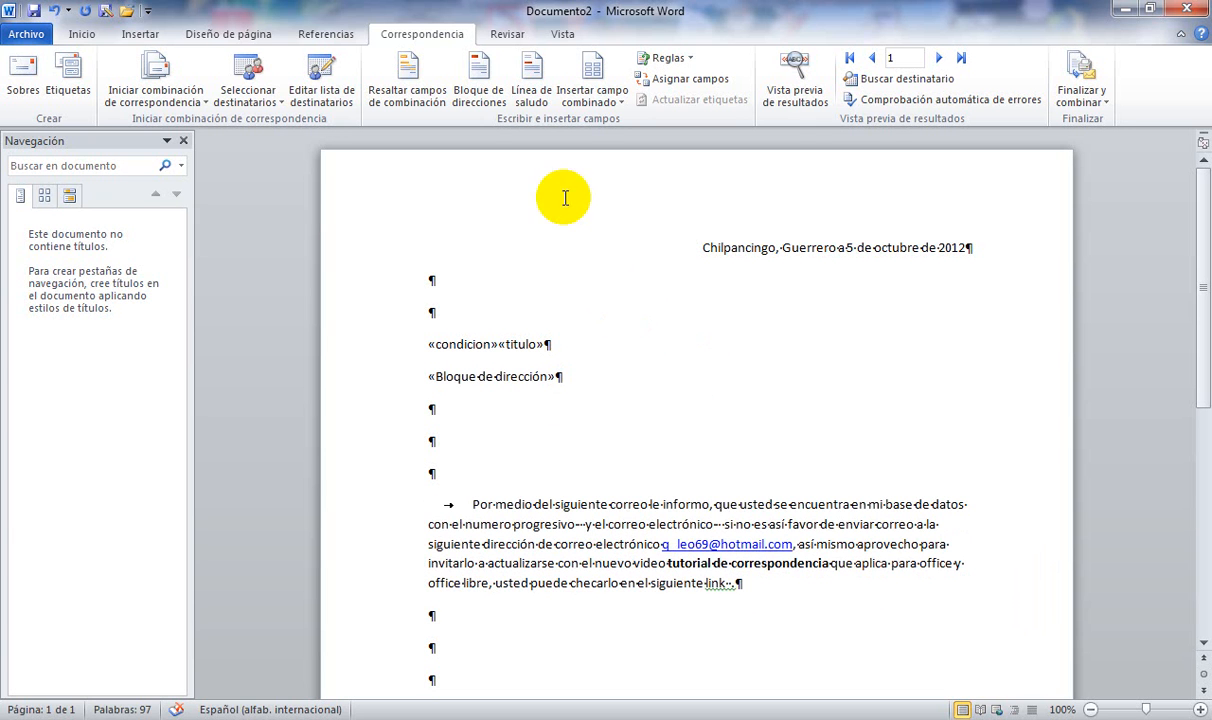
Step: Insert the cargo merge field on the line below the address block
{"action": "left_click", "coordinate": [596, 98]}
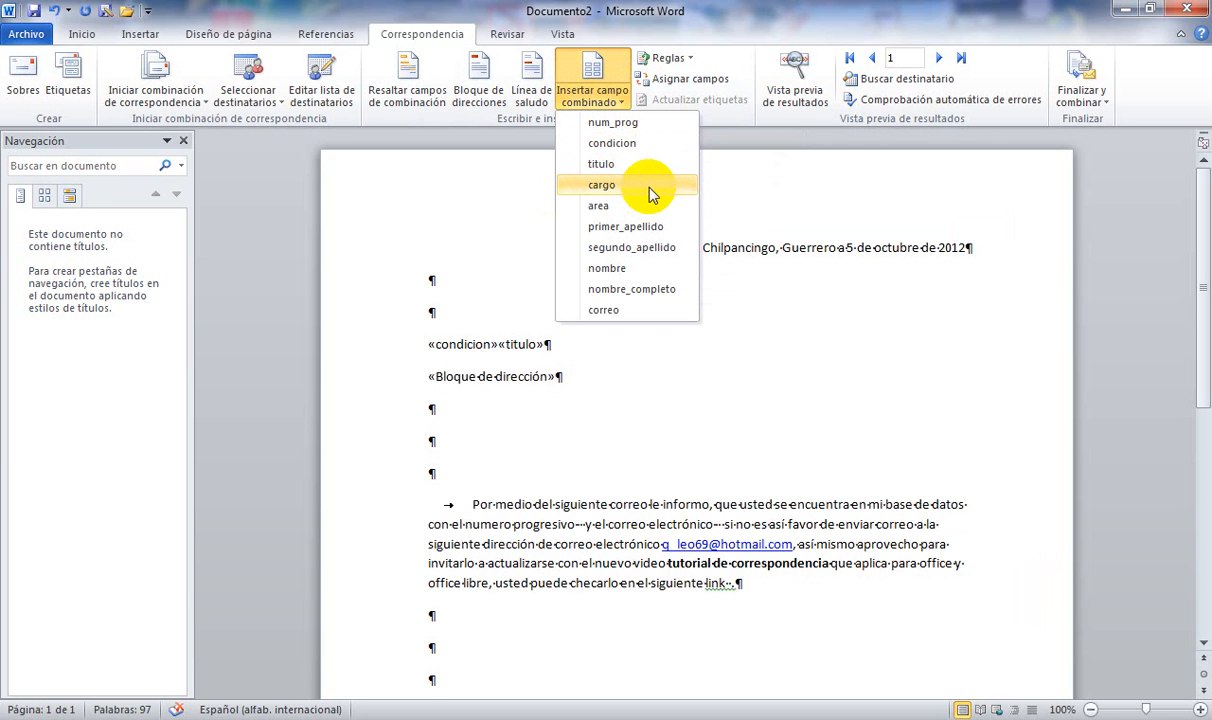
{"action": "left_click", "coordinate": [646, 184]}
{"action": "left_click", "coordinate": [586, 68]}
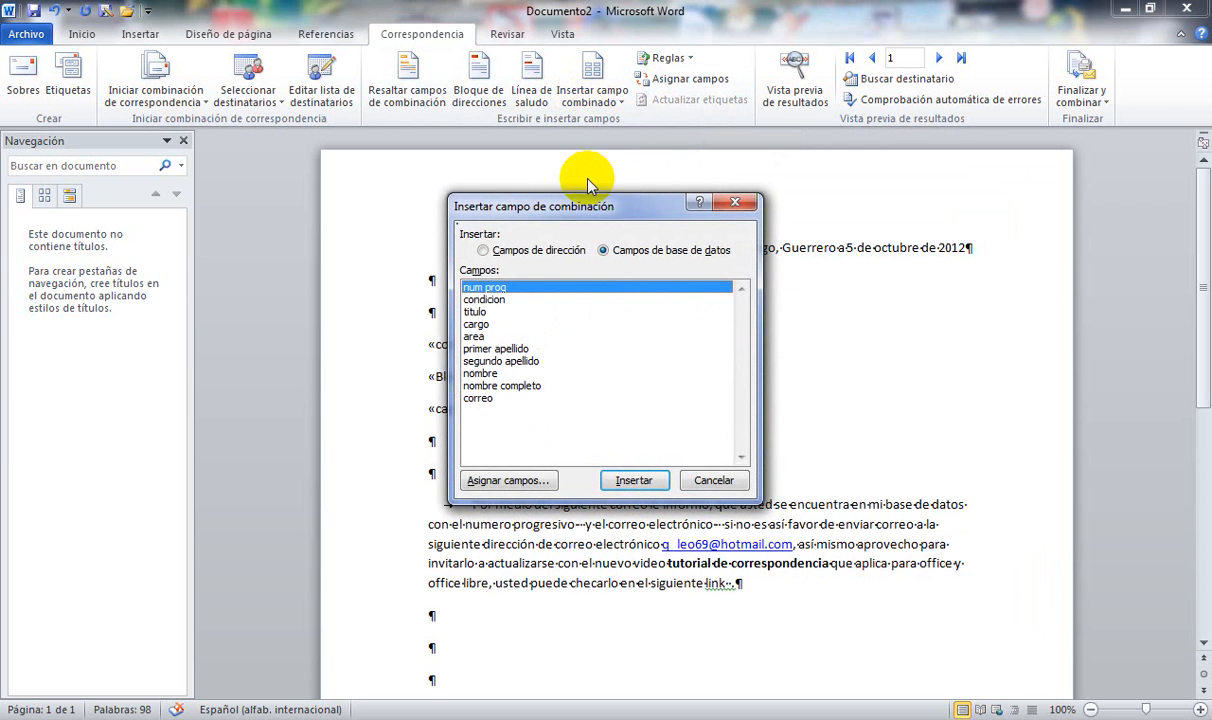
{"action": "left_click", "coordinate": [735, 202]}
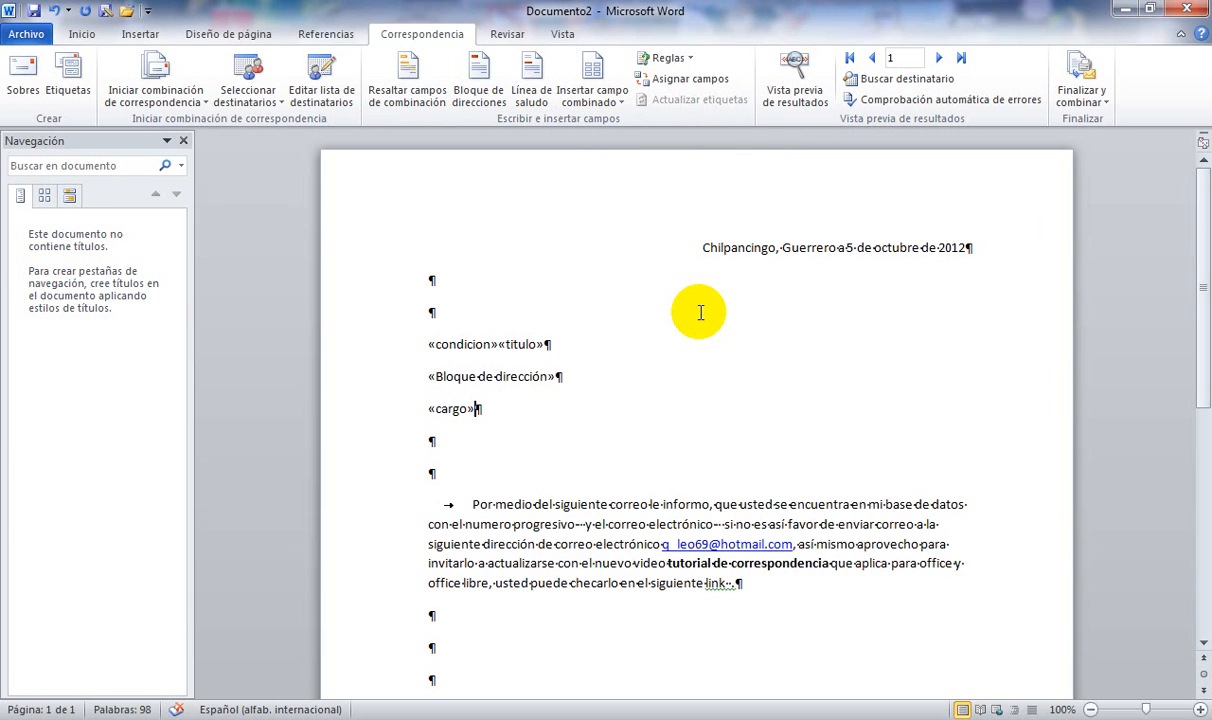
Step: Add a new line below cargo, insert the area merge field there, and return to the end of the cargo line
{"action": "key", "text": "Return"}
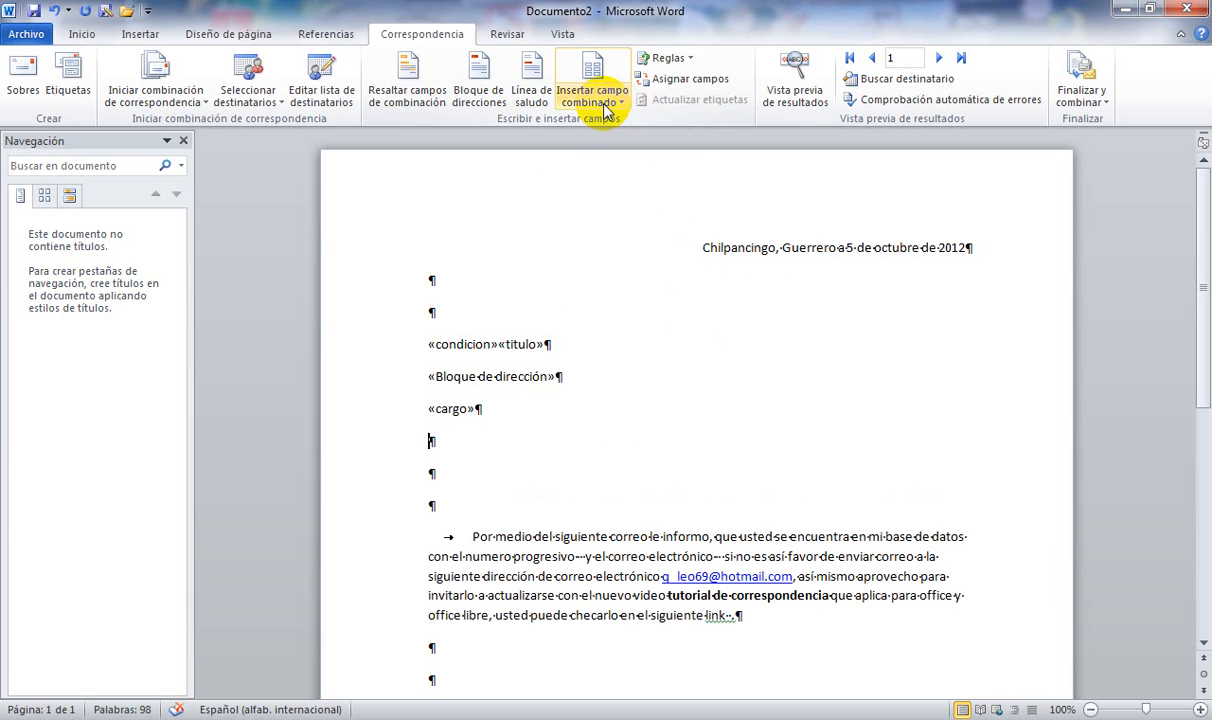
{"action": "left_click", "coordinate": [605, 108]}
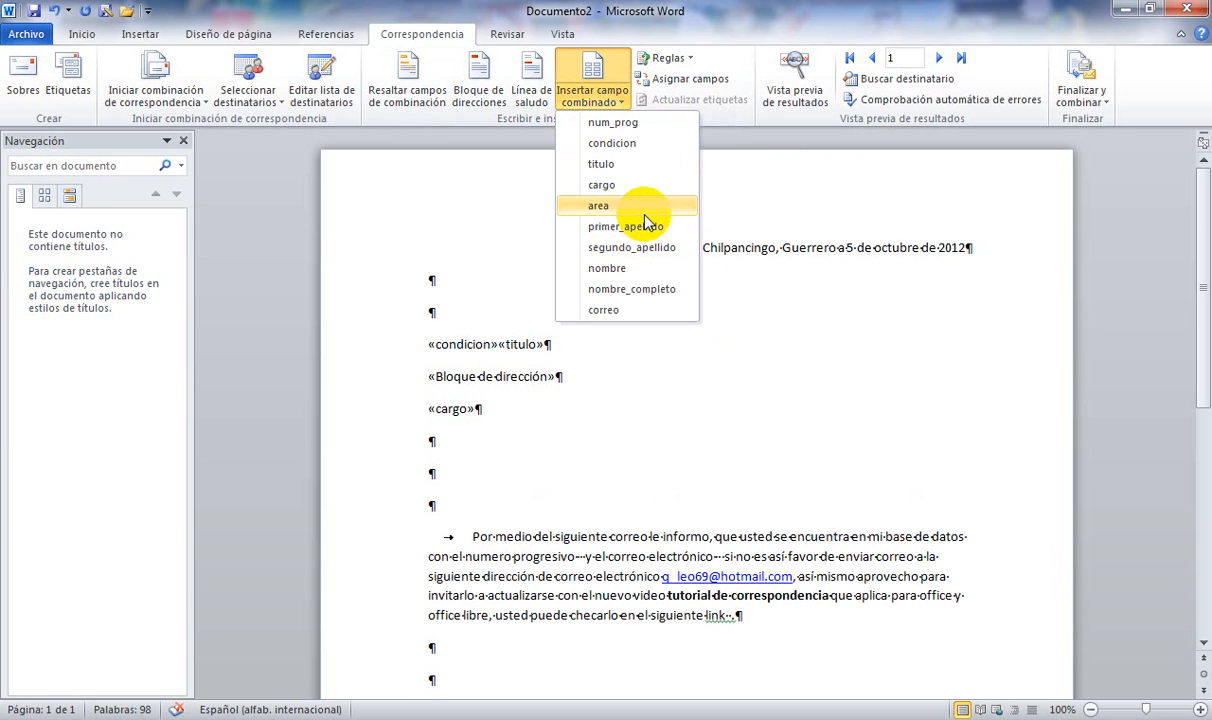
{"action": "left_click", "coordinate": [644, 210]}
{"action": "left_click", "coordinate": [594, 420]}
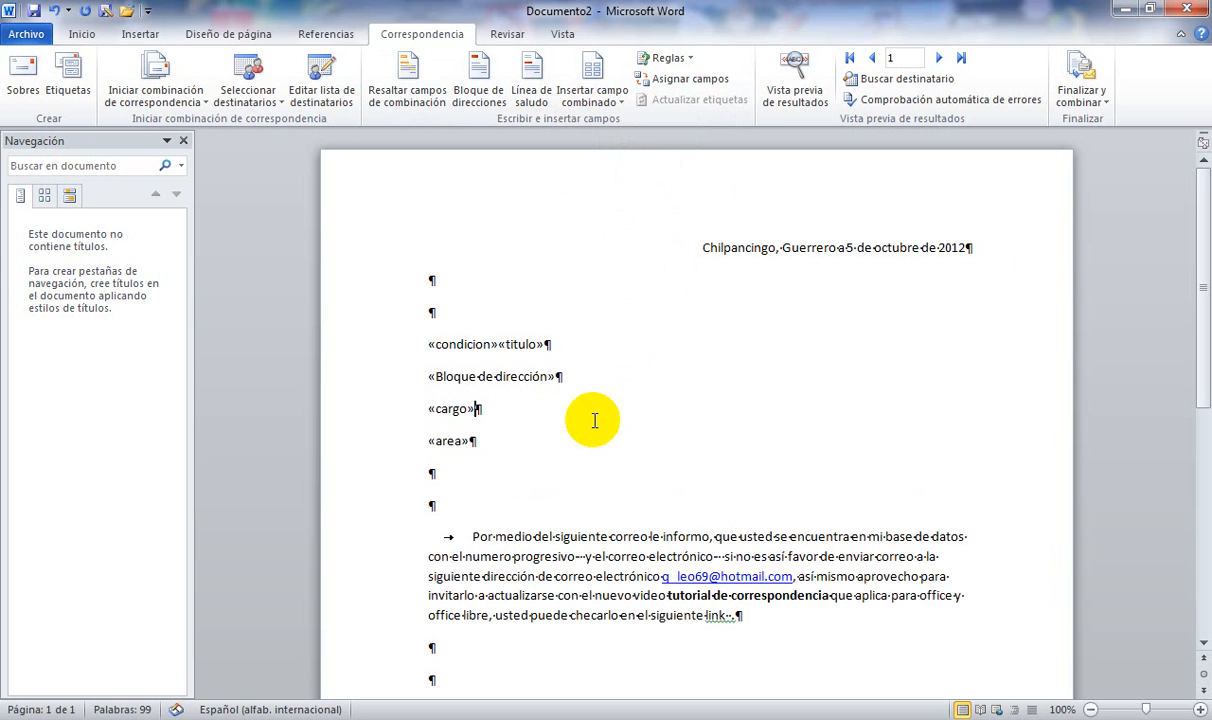
Step: Switch to the Excel workbook lista para correspondencia.xlsx and check the area and cargo column headings
{"action": "left_click", "coordinate": [502, 719]}
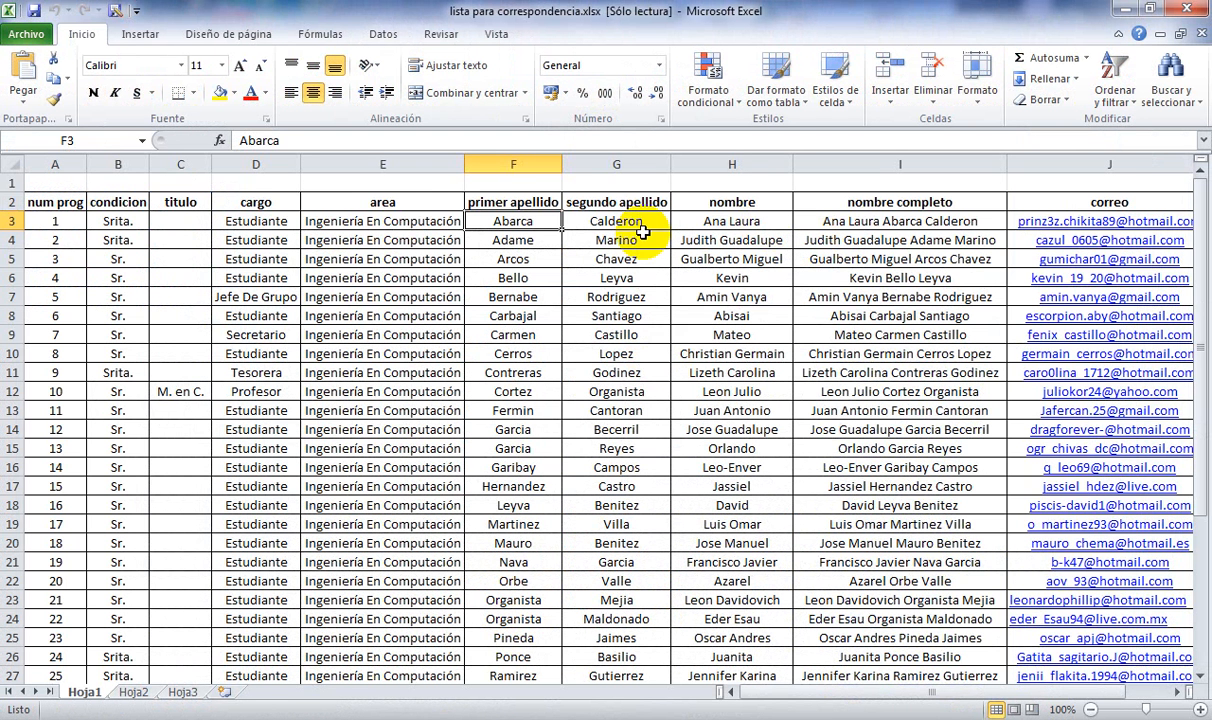
{"action": "left_click", "coordinate": [395, 203]}
{"action": "left_click", "coordinate": [262, 200]}
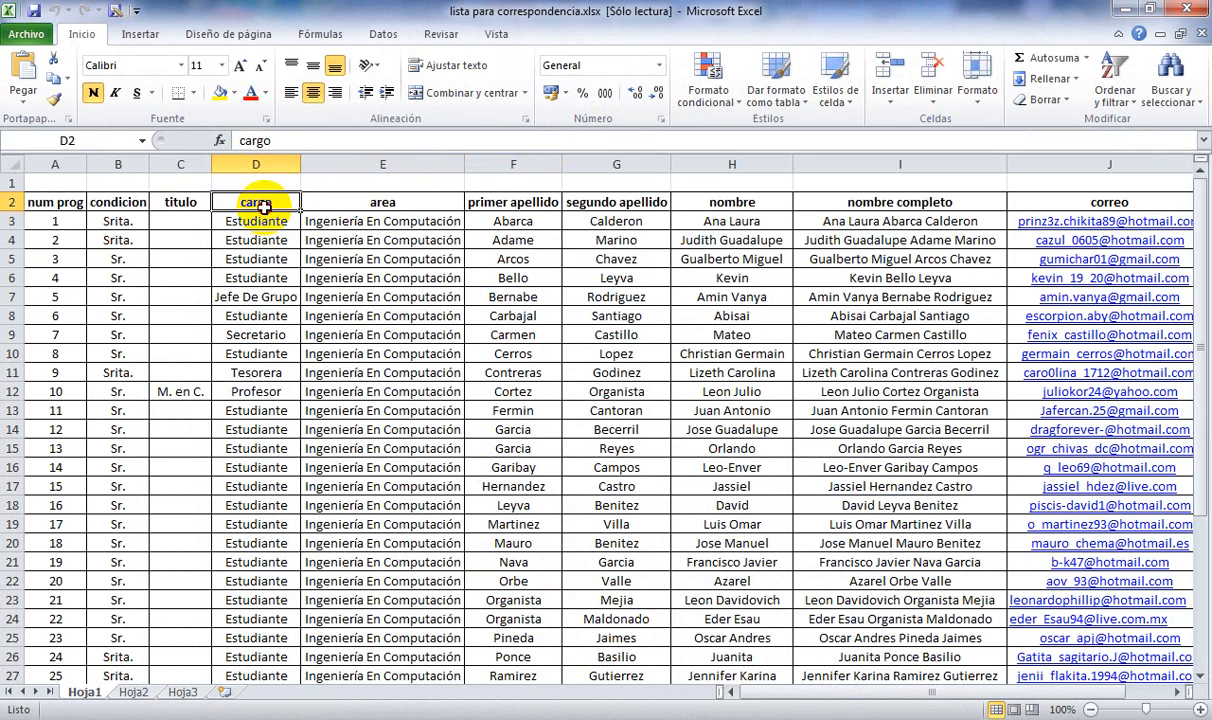
Step: Check the cargo entries Jefe De Grupo, Tesorera and Profesor in the recipient list
{"action": "left_click", "coordinate": [262, 296]}
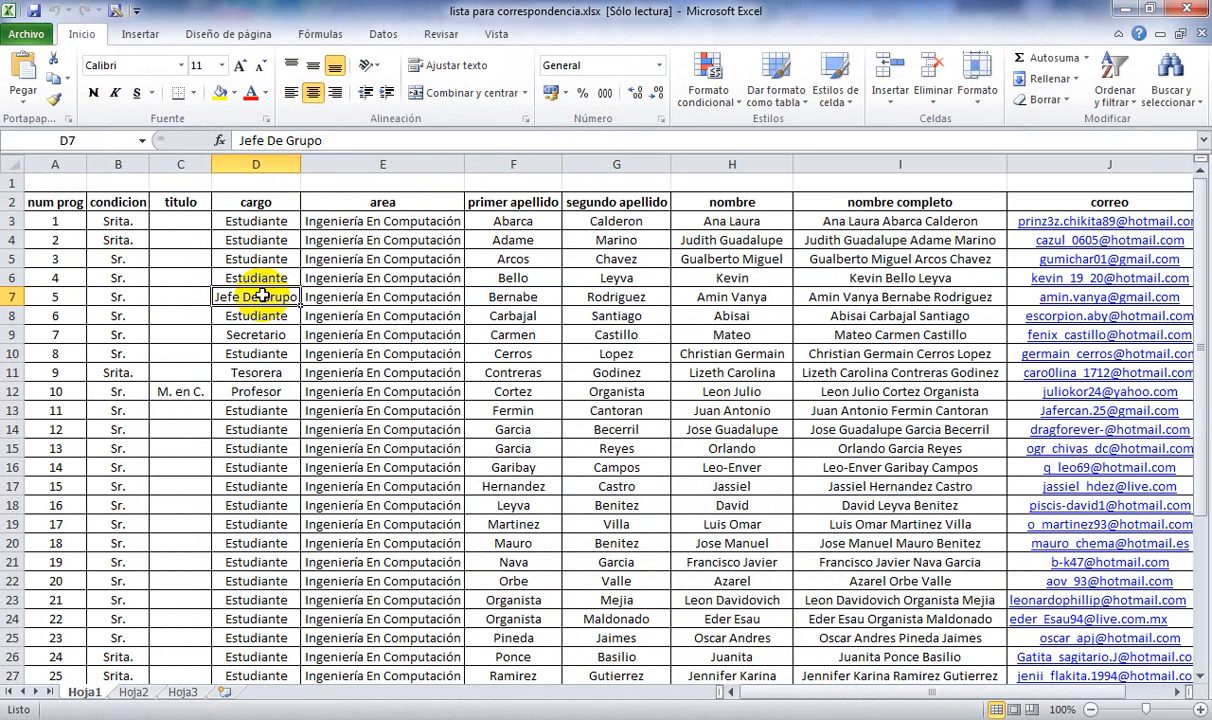
{"action": "left_click", "coordinate": [267, 375]}
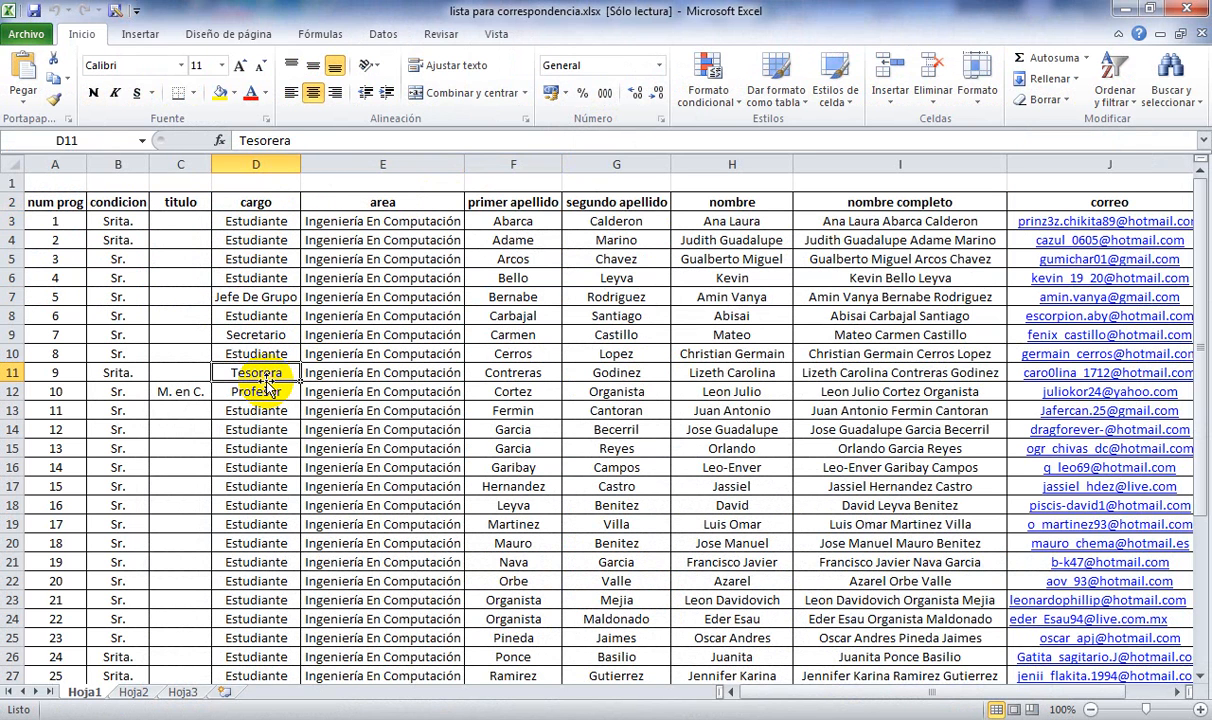
{"action": "left_click", "coordinate": [260, 393]}
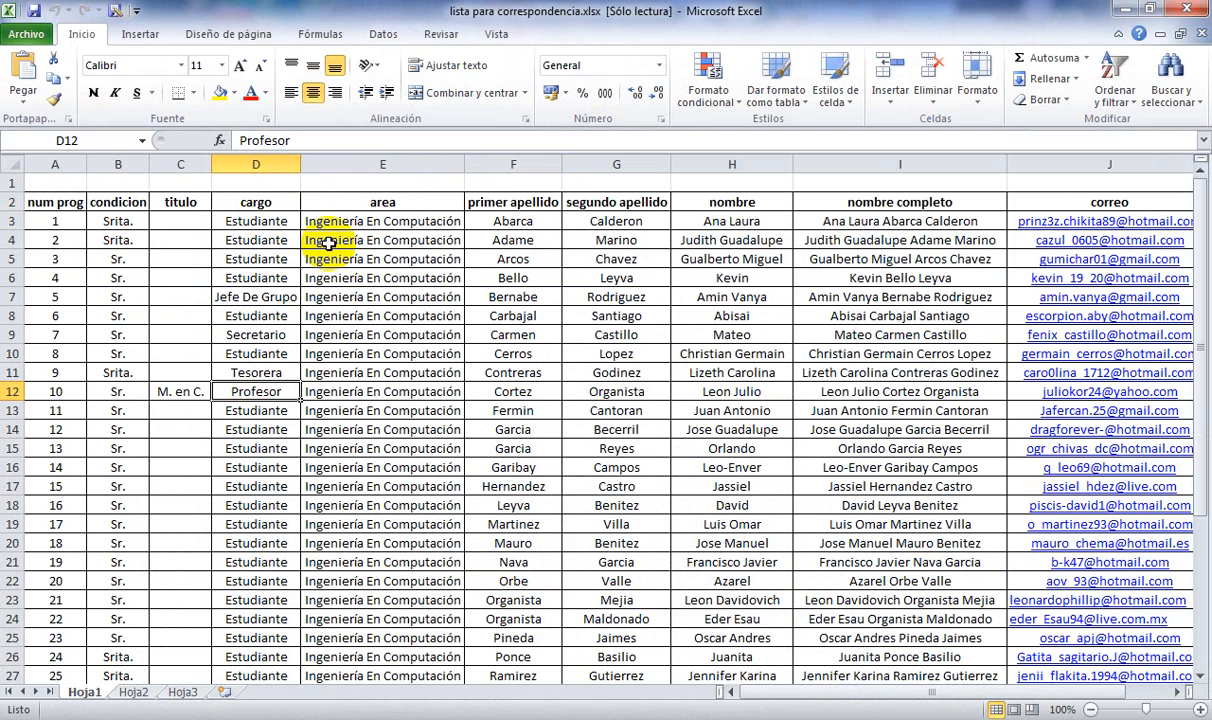
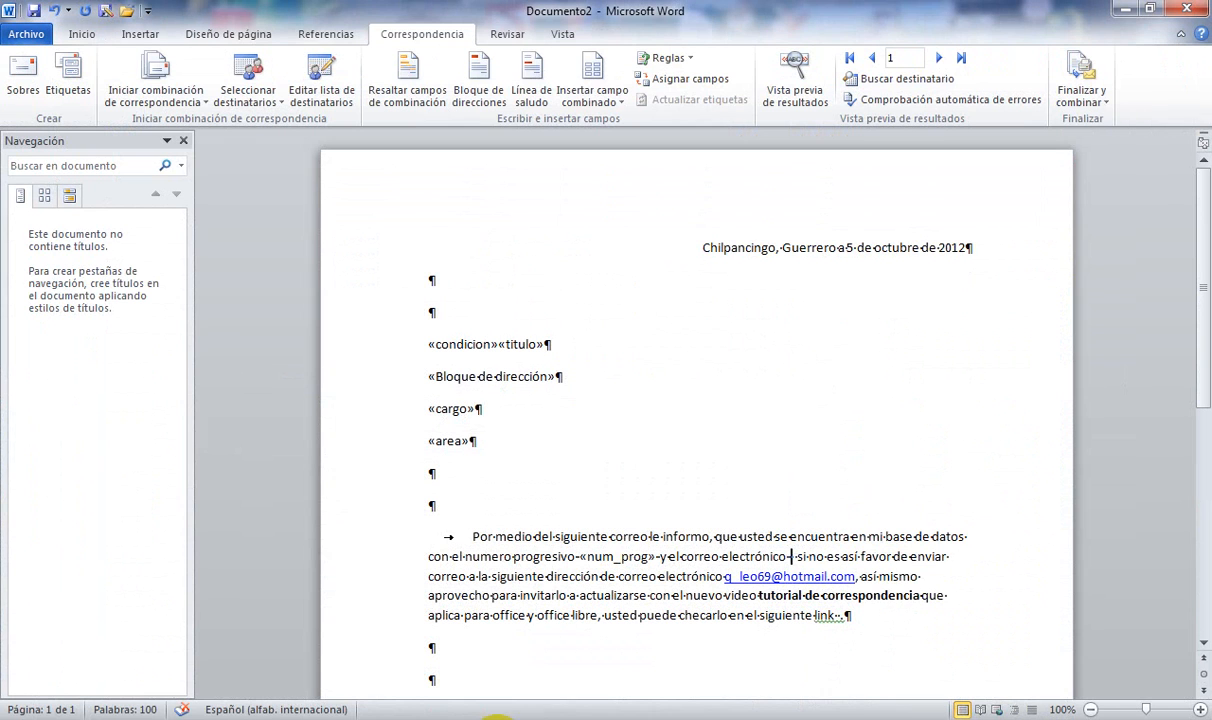
Step: Insert the correo merge field after "el correo electrónico" in the letter's body paragraph
{"action": "left_click", "coordinate": [609, 108]}
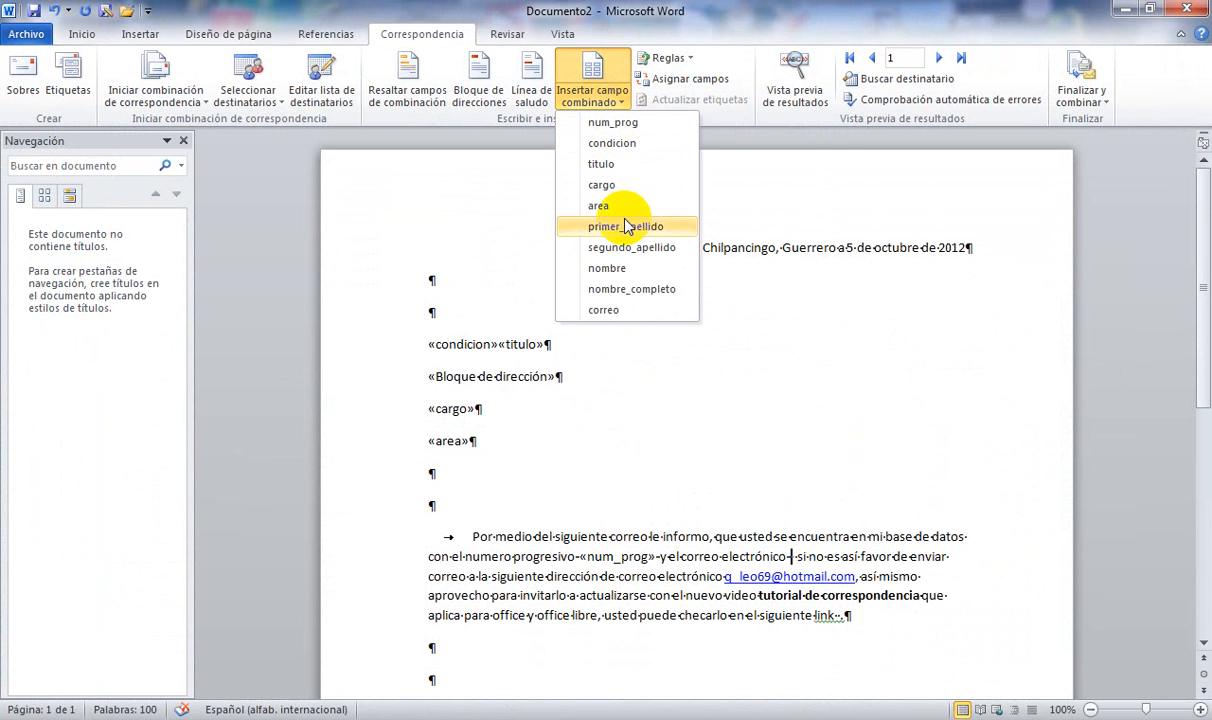
{"action": "left_click", "coordinate": [630, 309]}
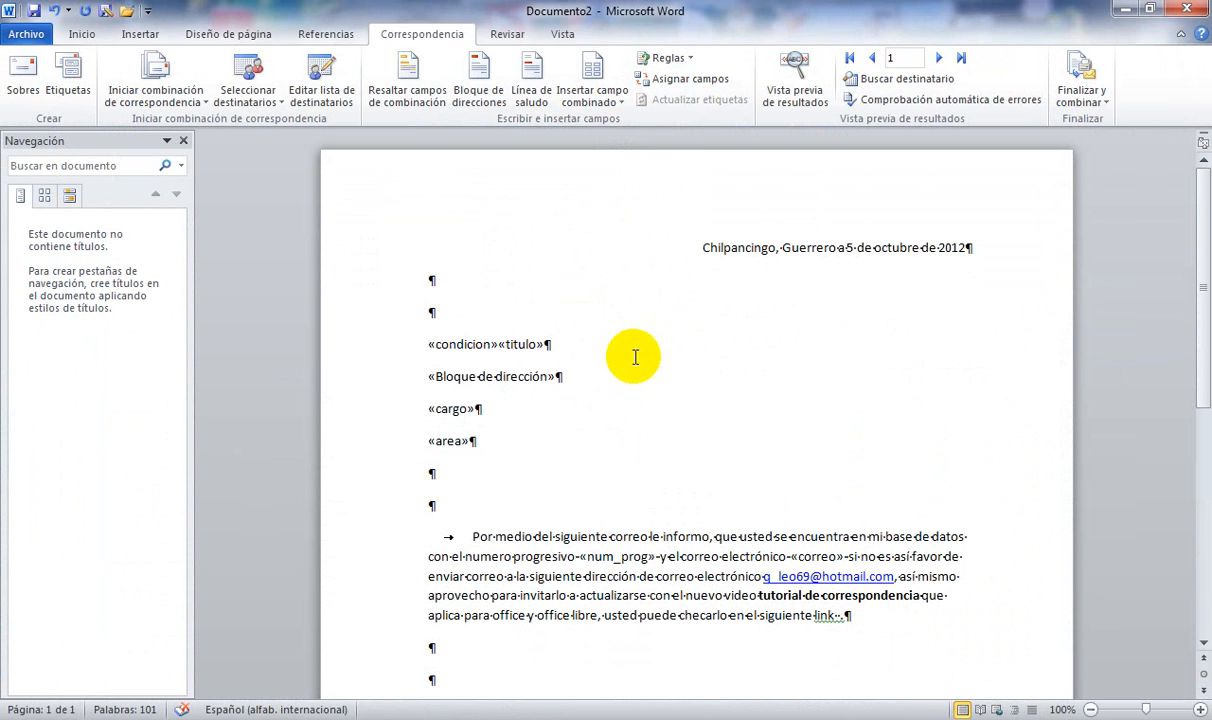
{"action": "left_click", "coordinate": [676, 466]}
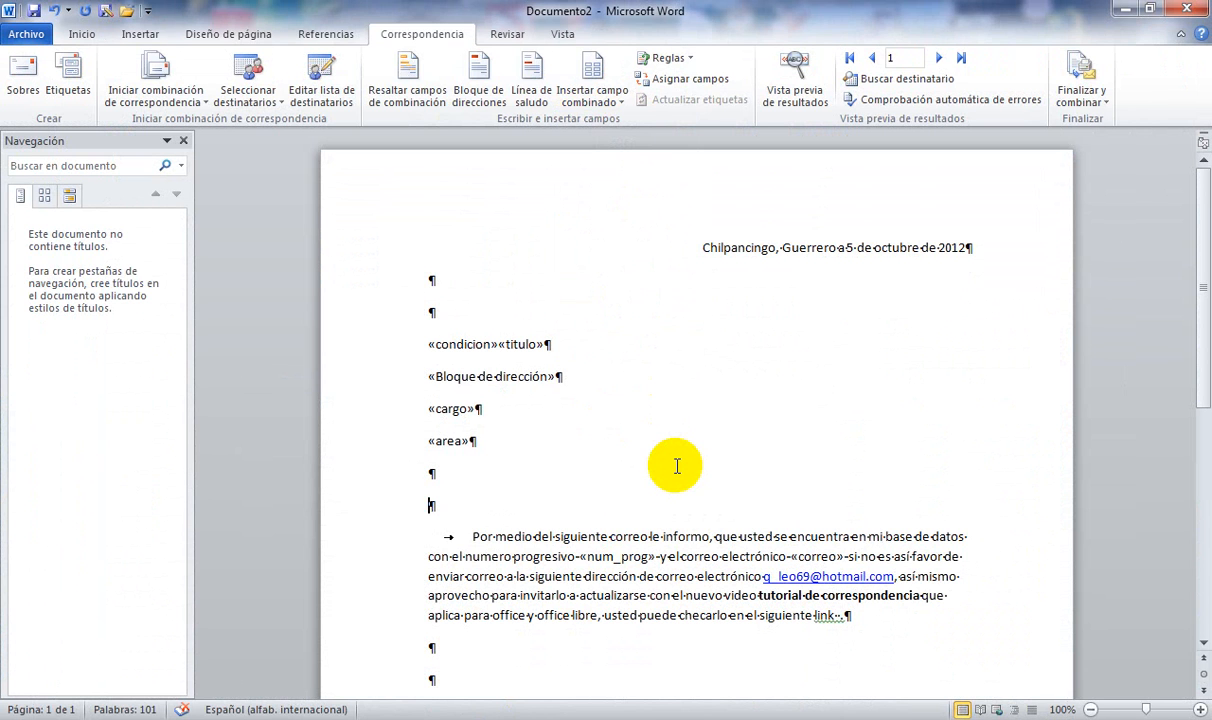
Step: Review the letter down to the signature and back up to the date line, and preview the merge results
{"action": "key", "text": "Down"}
{"action": "key", "text": "Down"}
{"action": "key", "text": "Down"}
{"action": "key", "text": "Down"}
{"action": "key", "text": "Down"}
{"action": "key", "text": "Down"}
{"action": "key", "text": "Down"}
{"action": "key", "text": "Down"}
{"action": "key", "text": "Down"}
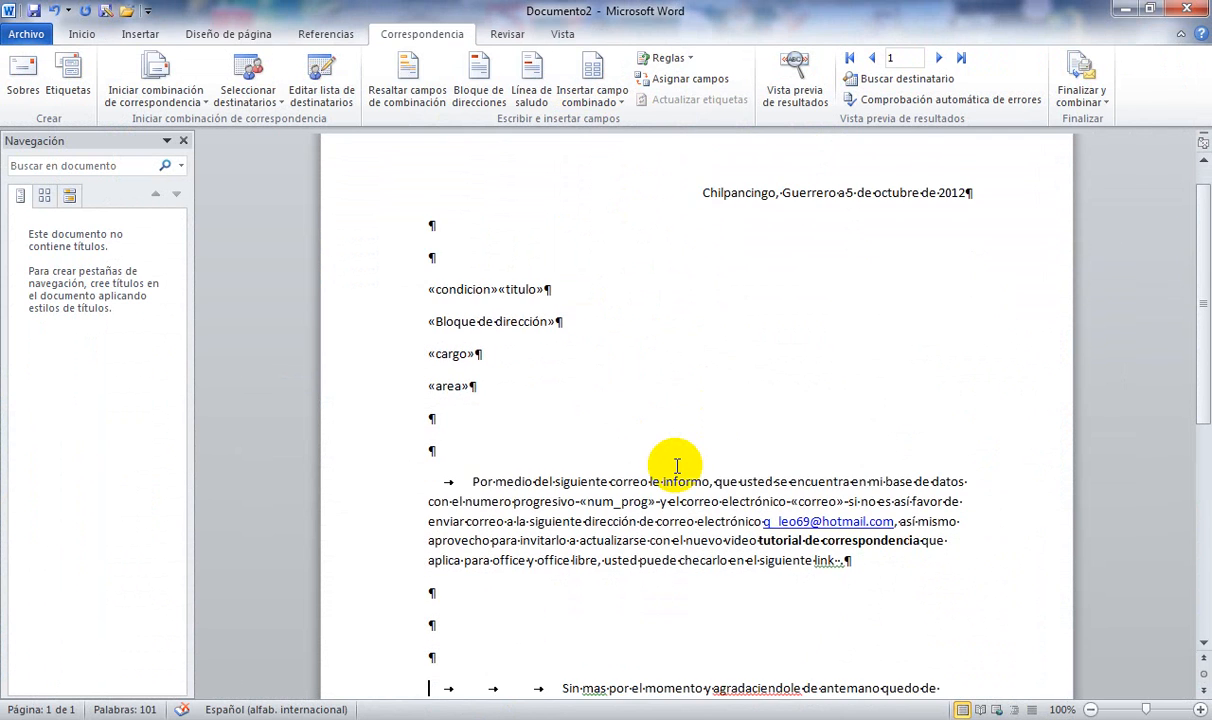
{"action": "key", "text": "Down"}
{"action": "key", "text": "Down"}
{"action": "key", "text": "Down"}
{"action": "key", "text": "Down"}
{"action": "key", "text": "Down"}
{"action": "key", "text": "Down"}
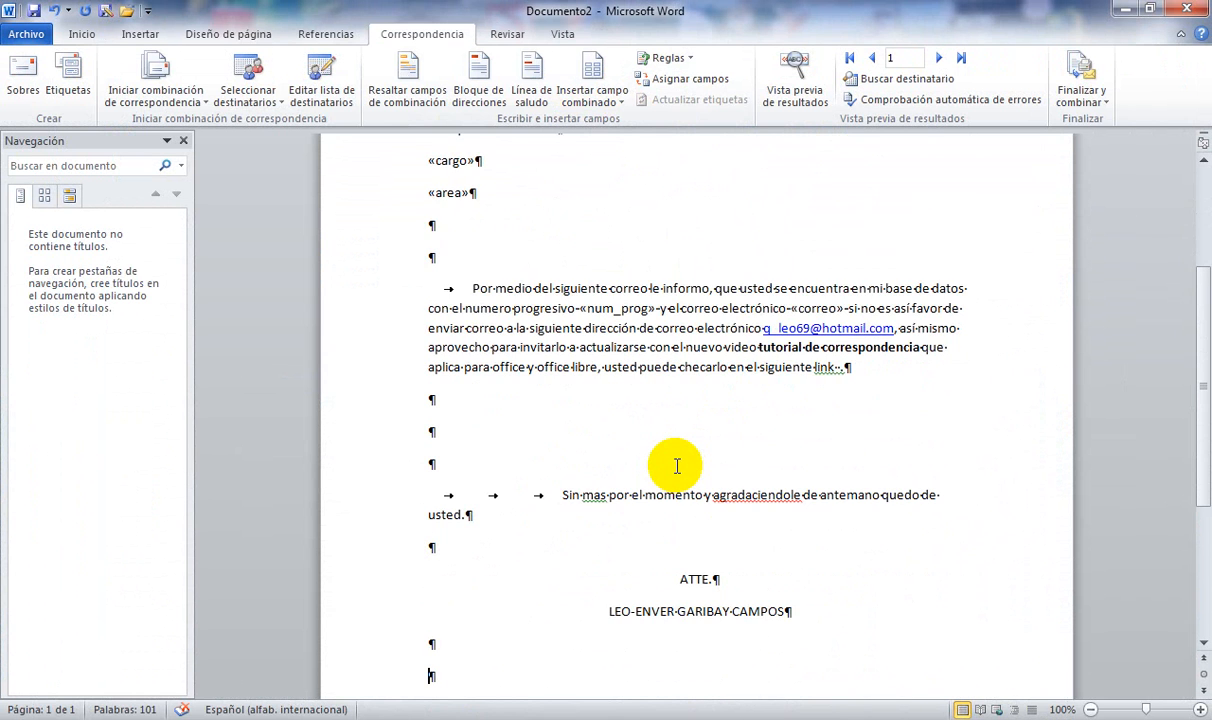
{"action": "key", "text": "Up"}
{"action": "key", "text": "Up"}
{"action": "key", "text": "Up"}
{"action": "key", "text": "Up"}
{"action": "key", "text": "Up"}
{"action": "key", "text": "Up"}
{"action": "key", "text": "Up"}
{"action": "key", "text": "Up"}
{"action": "key", "text": "Up"}
{"action": "key", "text": "Up"}
{"action": "key", "text": "Up"}
{"action": "key", "text": "Up"}
{"action": "key", "text": "Up"}
{"action": "key", "text": "Up"}
{"action": "key", "text": "Up"}
{"action": "key", "text": "Up"}
{"action": "key", "text": "Up"}
{"action": "key", "text": "Up"}
{"action": "key", "text": "Up"}
{"action": "key", "text": "Up"}
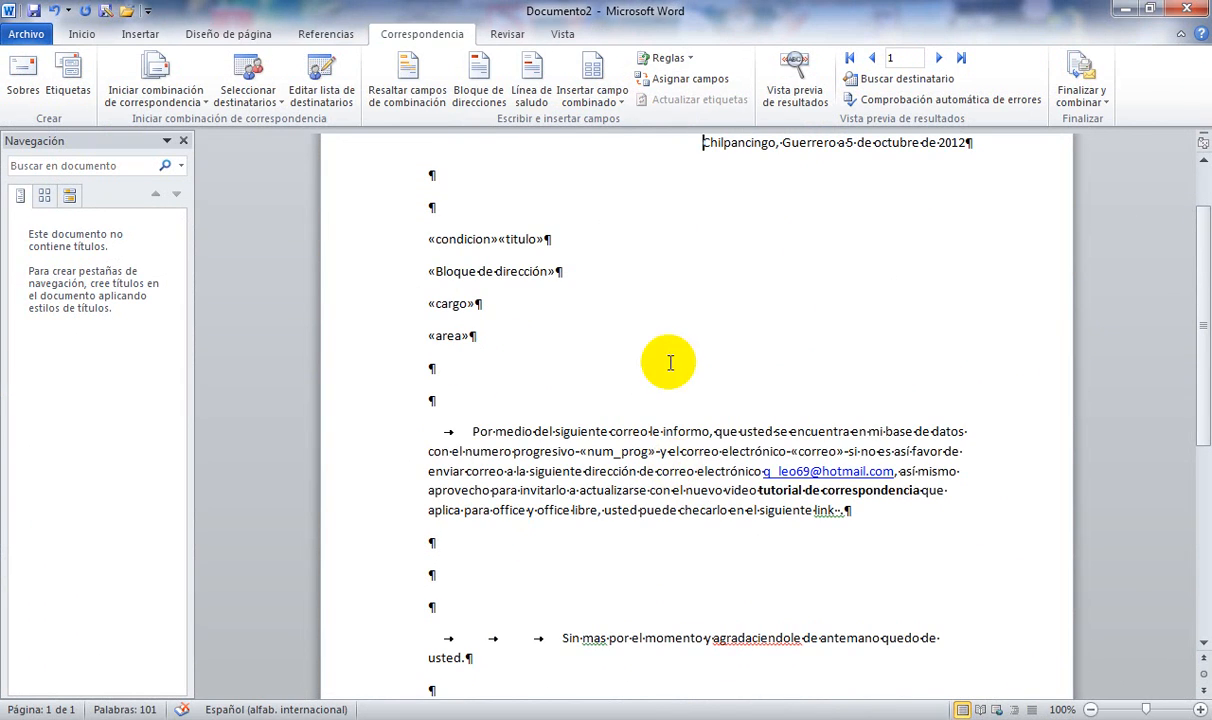
{"action": "left_click", "coordinate": [787, 104]}
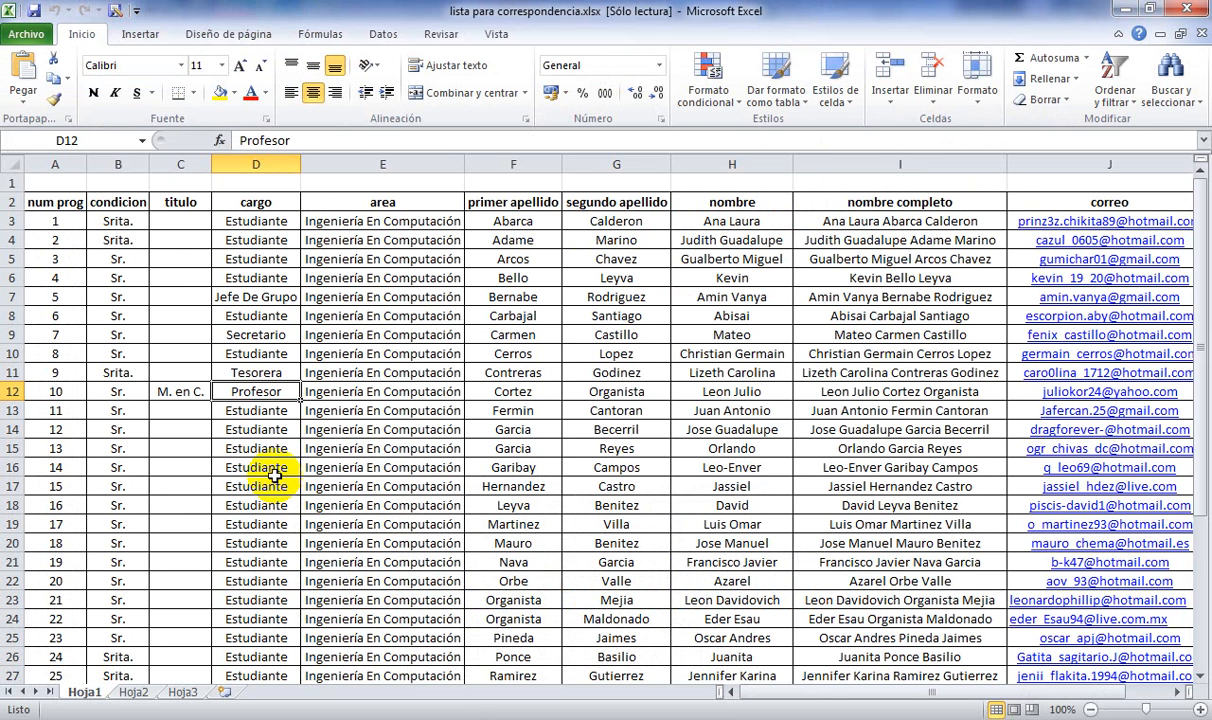
Step: Switch to the Excel workbook lista para correspondencia.xlsx and examine the num prog column down to the end of the recipient list and back
{"action": "left_click", "coordinate": [61, 313]}
{"action": "key", "text": "Down"}
{"action": "key", "text": "Down"}
{"action": "key", "text": "Down"}
{"action": "key", "text": "Down"}
{"action": "key", "text": "Down"}
{"action": "key", "text": "Down"}
{"action": "key", "text": "Down"}
{"action": "key", "text": "Down"}
{"action": "key", "text": "Down"}
{"action": "key", "text": "Down"}
{"action": "key", "text": "Down"}
{"action": "key", "text": "Down"}
{"action": "key", "text": "Down"}
{"action": "key", "text": "Down"}
{"action": "key", "text": "Down"}
{"action": "key", "text": "Down"}
{"action": "key", "text": "Down"}
{"action": "key", "text": "Down"}
{"action": "key", "text": "Down"}
{"action": "key", "text": "Down"}
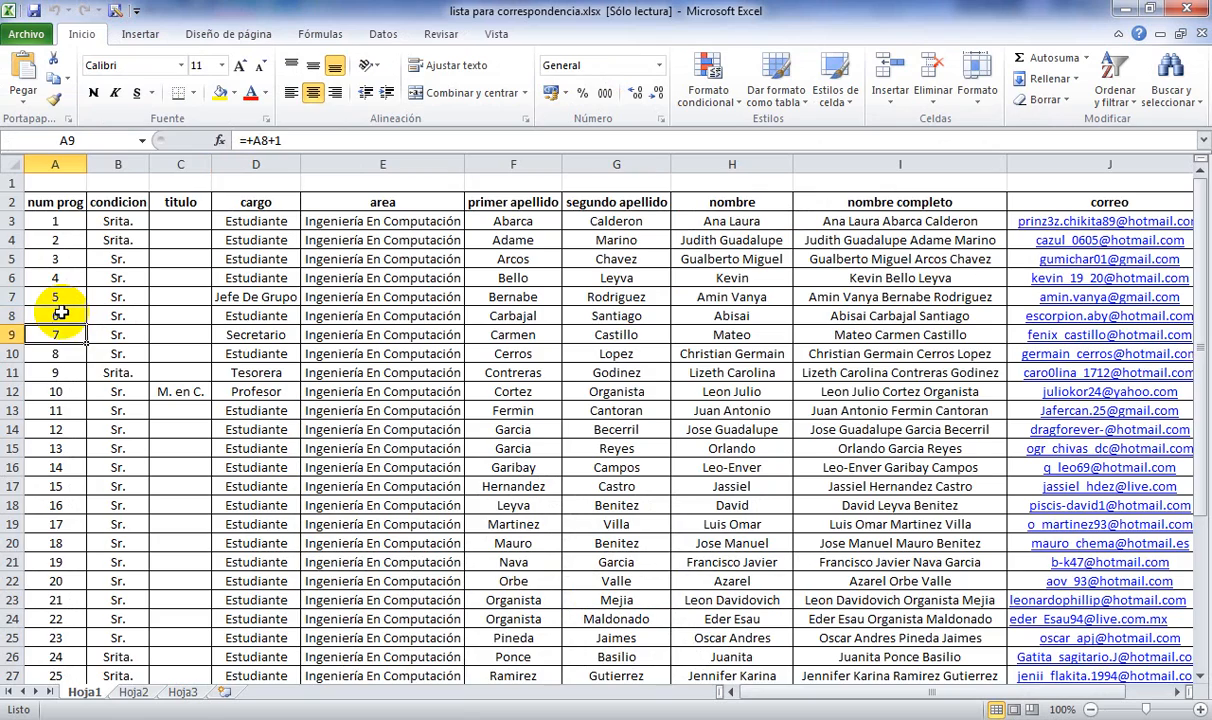
{"action": "key", "text": "Down"}
{"action": "key", "text": "Down"}
{"action": "key", "text": "Down"}
{"action": "key", "text": "Down"}
{"action": "key", "text": "Down"}
{"action": "key", "text": "Down"}
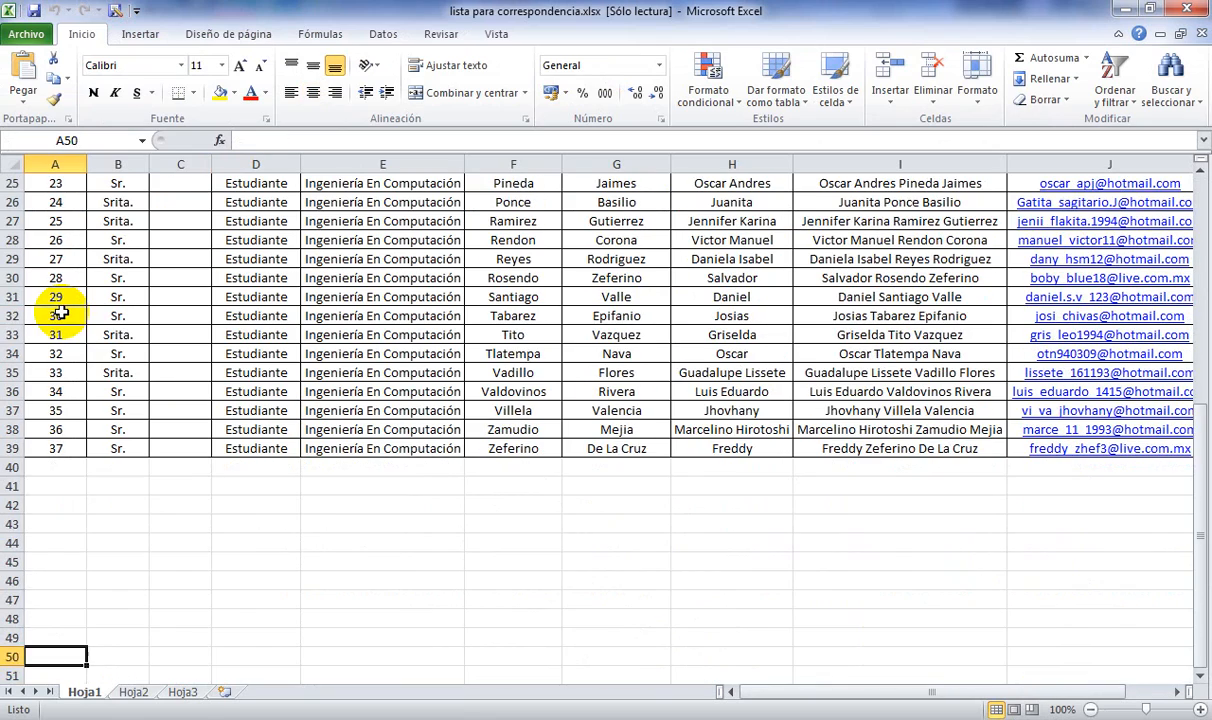
{"action": "key", "text": "Up"}
{"action": "key", "text": "Up"}
{"action": "key", "text": "Up"}
{"action": "key", "text": "Up"}
{"action": "key", "text": "Up"}
{"action": "key", "text": "Up"}
{"action": "key", "text": "Up"}
{"action": "key", "text": "Up"}
{"action": "key", "text": "Up"}
{"action": "key", "text": "Up"}
{"action": "key", "text": "Up"}
{"action": "key", "text": "Up"}
{"action": "key", "text": "Up"}
{"action": "key", "text": "Up"}
{"action": "key", "text": "Up"}
{"action": "key", "text": "Up"}
{"action": "key", "text": "Up"}
{"action": "key", "text": "Up"}
{"action": "key", "text": "Up"}
{"action": "key", "text": "Up"}
{"action": "key", "text": "Up"}
{"action": "key", "text": "Up"}
{"action": "key", "text": "Up"}
{"action": "key", "text": "Up"}
{"action": "key", "text": "Up"}
{"action": "key", "text": "Up"}
{"action": "key", "text": "Up"}
{"action": "key", "text": "Up"}
{"action": "key", "text": "Up"}
{"action": "key", "text": "Up"}
{"action": "key", "text": "Up"}
{"action": "key", "text": "Up"}
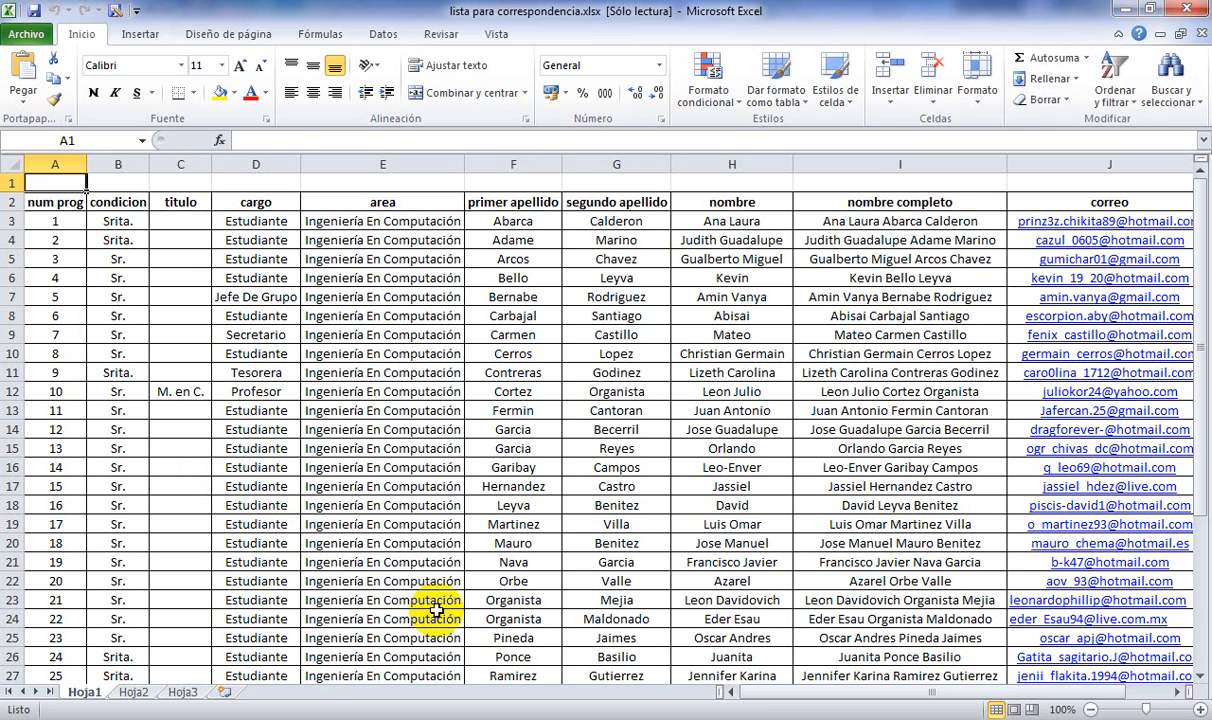
{"action": "left_click", "coordinate": [447, 616]}
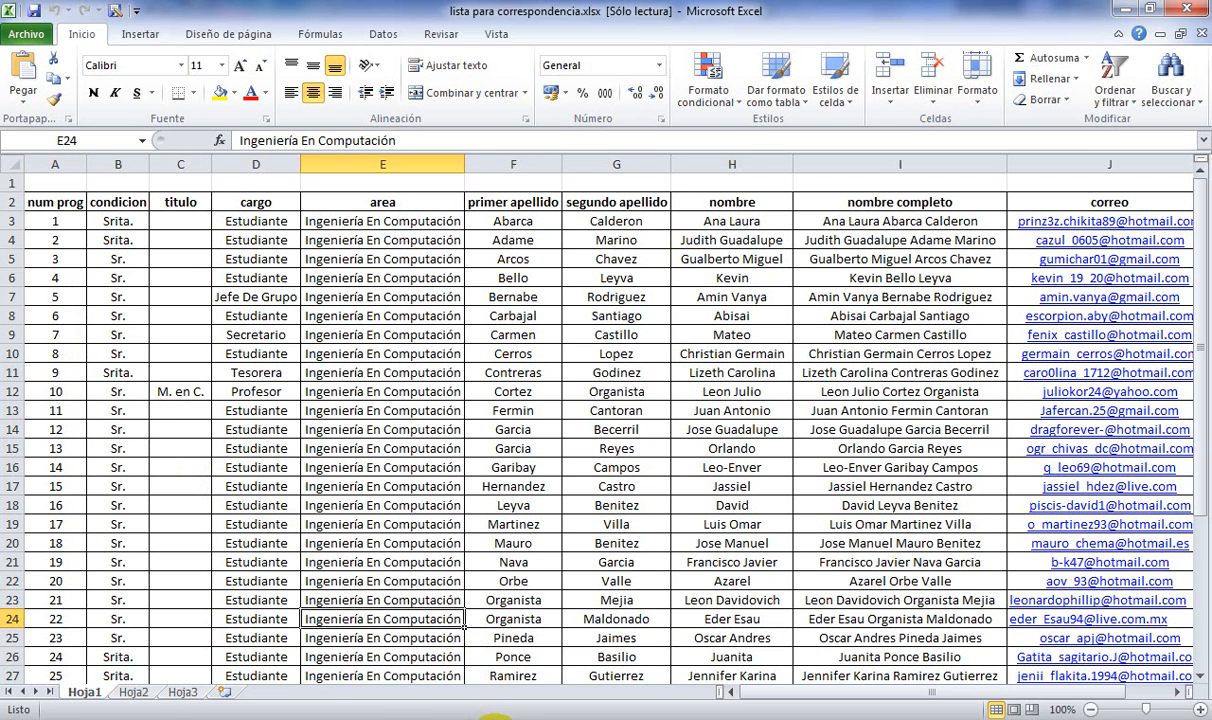
Step: Switch back to the Word letter, preview the last recipient's record, and browse back to record 28 and forward to record 30
{"action": "mouse_move", "coordinate": [388, 719]}
{"action": "left_click", "coordinate": [387, 635]}
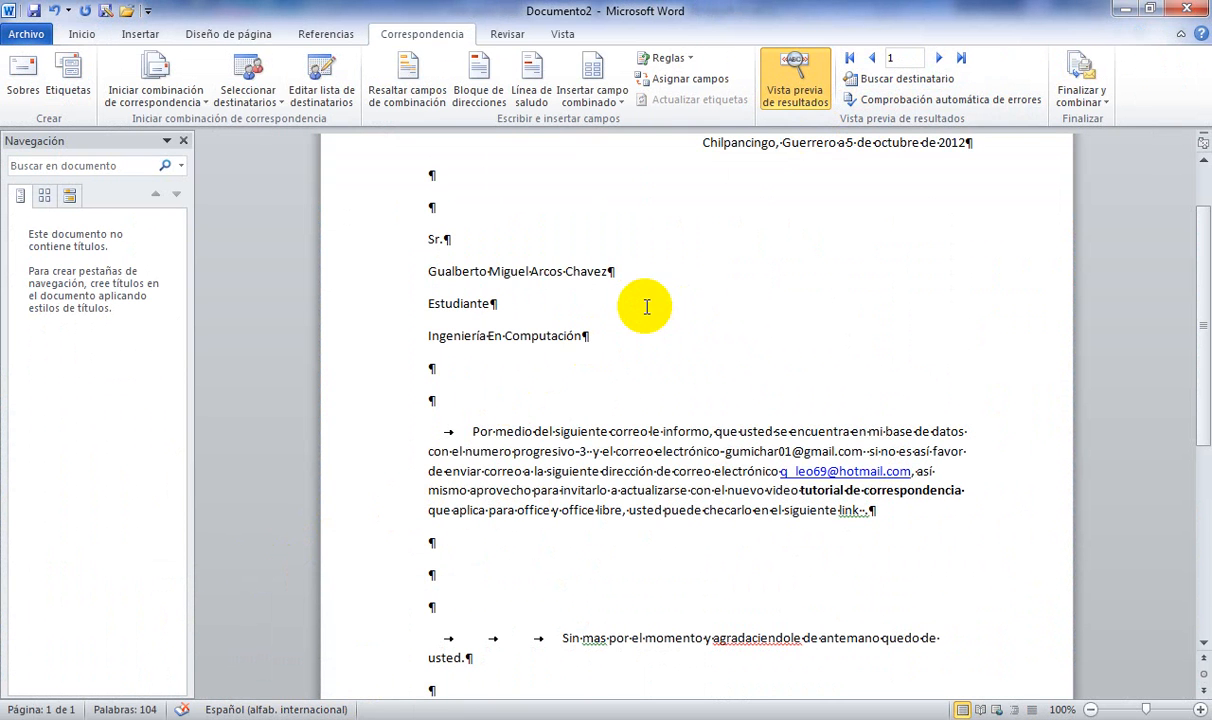
{"action": "left_click", "coordinate": [961, 60]}
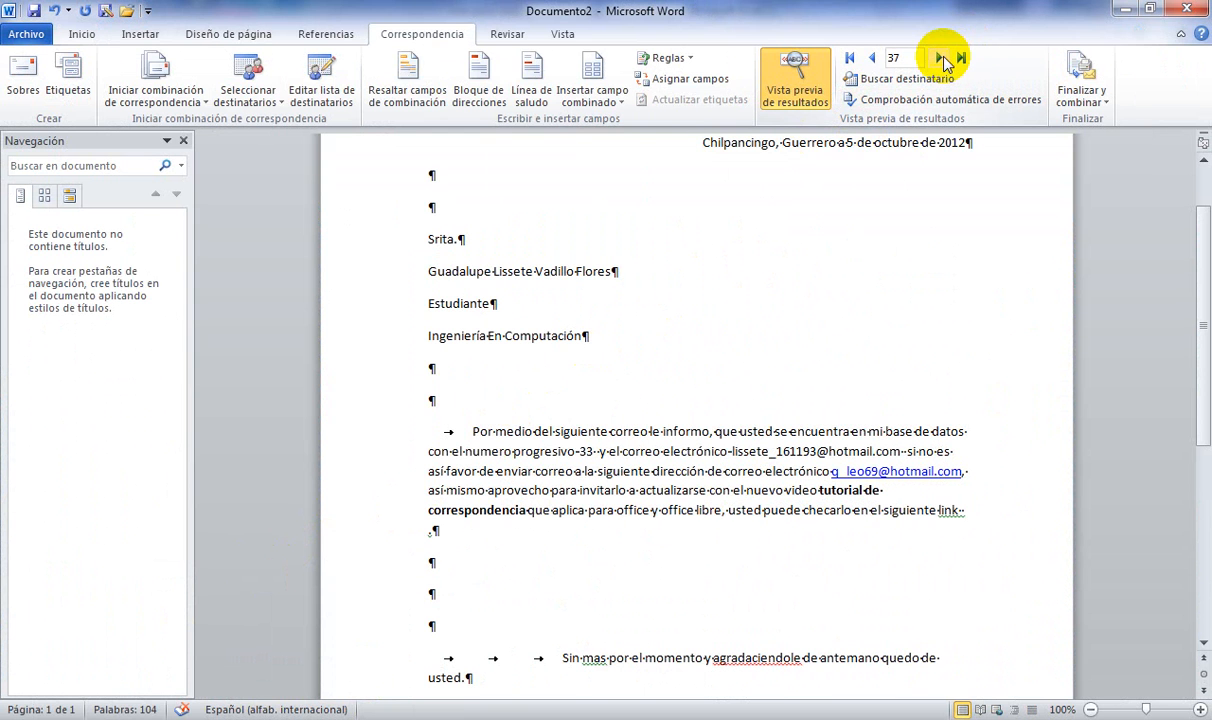
{"action": "left_click", "coordinate": [873, 60]}
{"action": "left_click", "coordinate": [873, 60]}
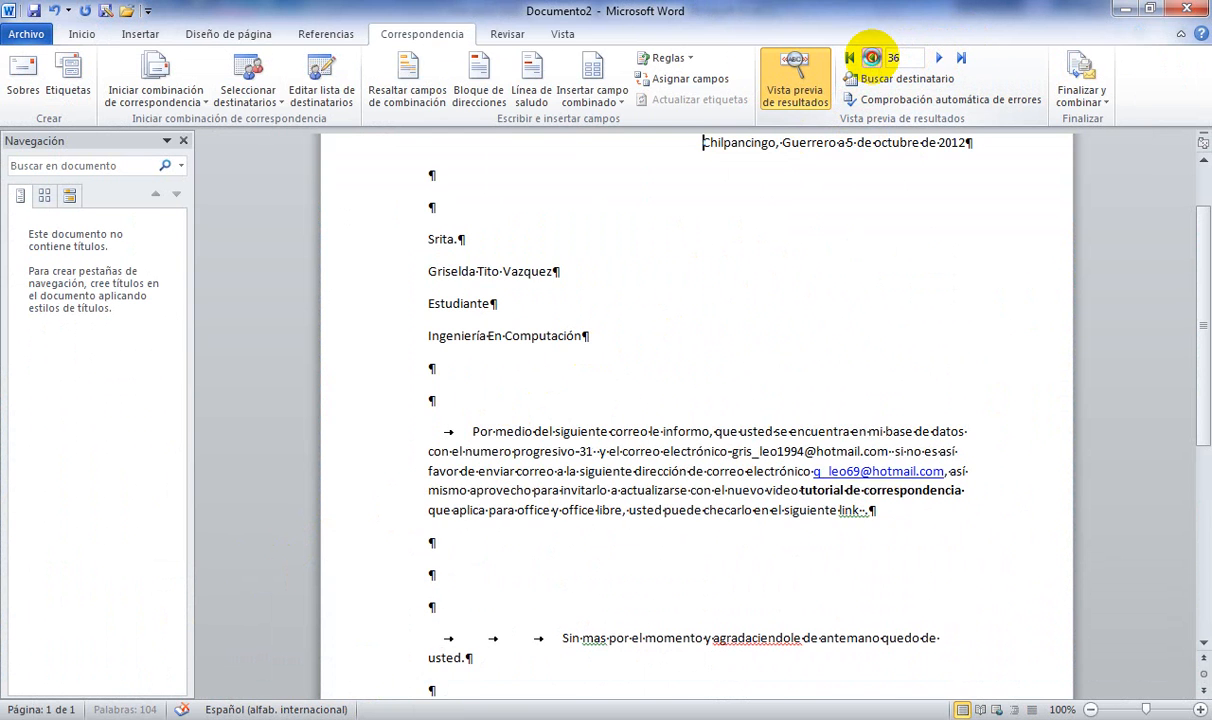
{"action": "left_click", "coordinate": [873, 60]}
{"action": "left_click", "coordinate": [873, 60]}
{"action": "left_click", "coordinate": [873, 60]}
{"action": "left_click", "coordinate": [873, 60]}
{"action": "left_click", "coordinate": [873, 60]}
{"action": "left_click", "coordinate": [873, 60]}
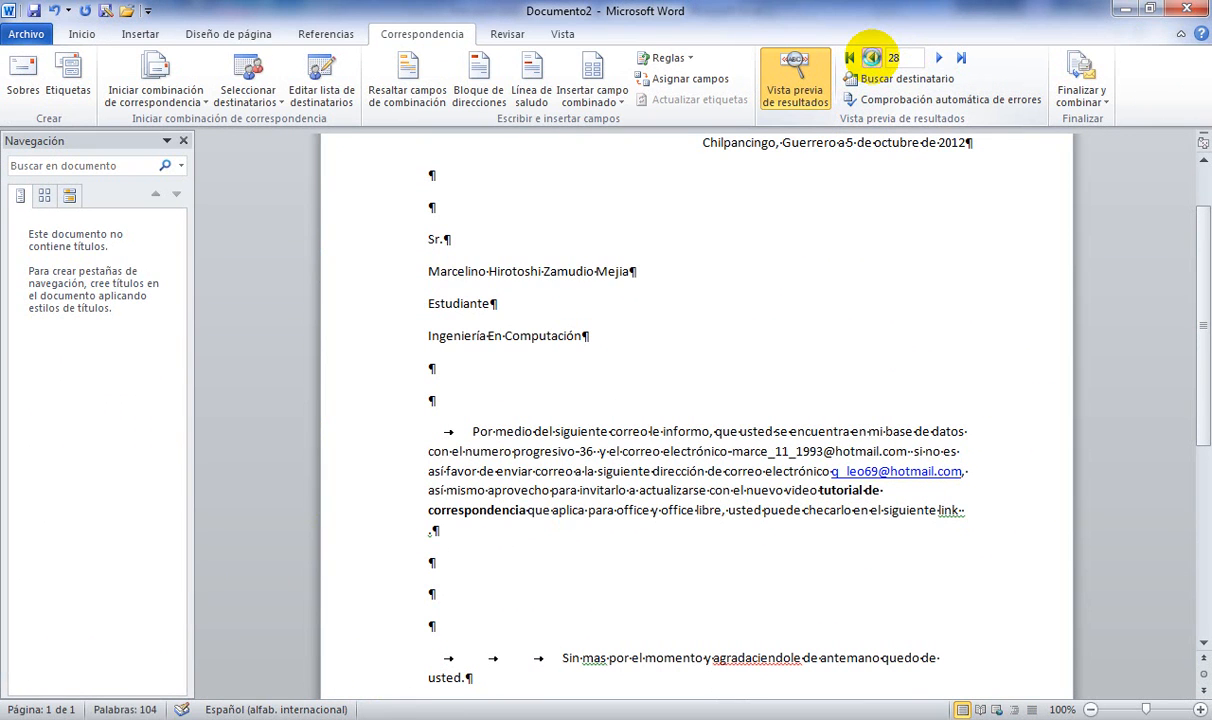
{"action": "left_click", "coordinate": [873, 60]}
{"action": "left_click", "coordinate": [939, 60]}
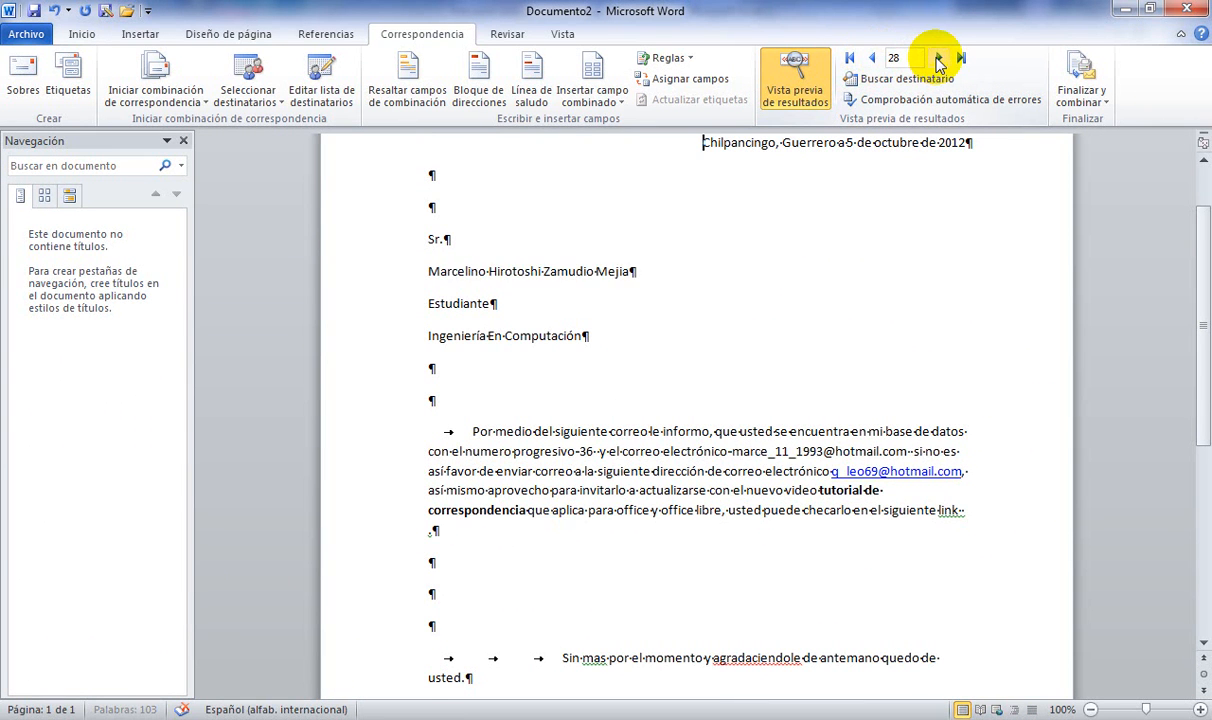
{"action": "left_click", "coordinate": [939, 60]}
{"action": "left_click", "coordinate": [939, 60]}
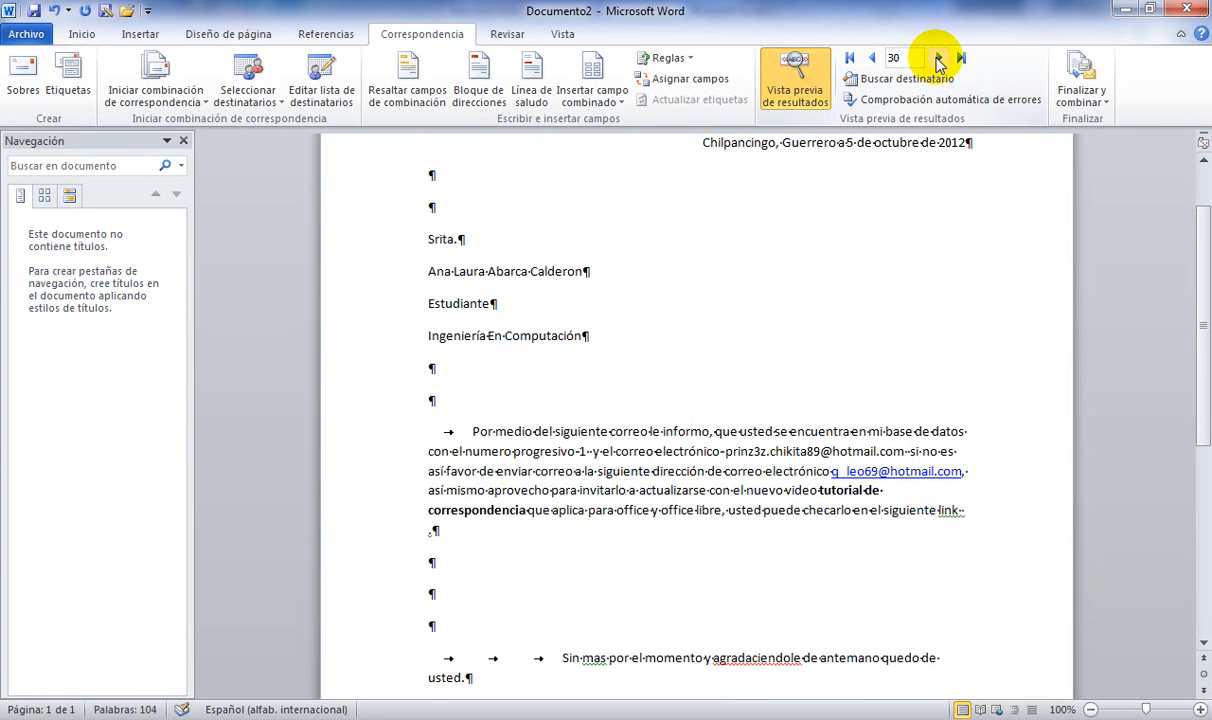
Step: Browse the previewed letters from record 29 to 36 and back to record 32, checking its cargo line
{"action": "left_click", "coordinate": [872, 58]}
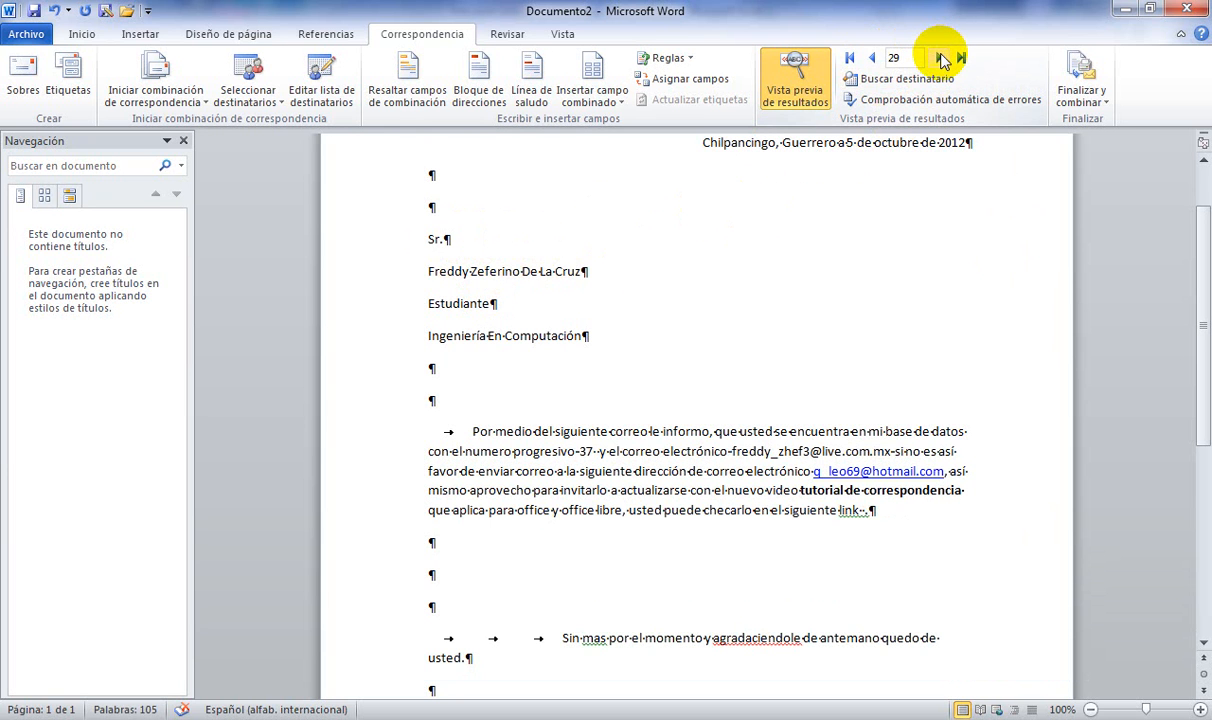
{"action": "left_click", "coordinate": [942, 58]}
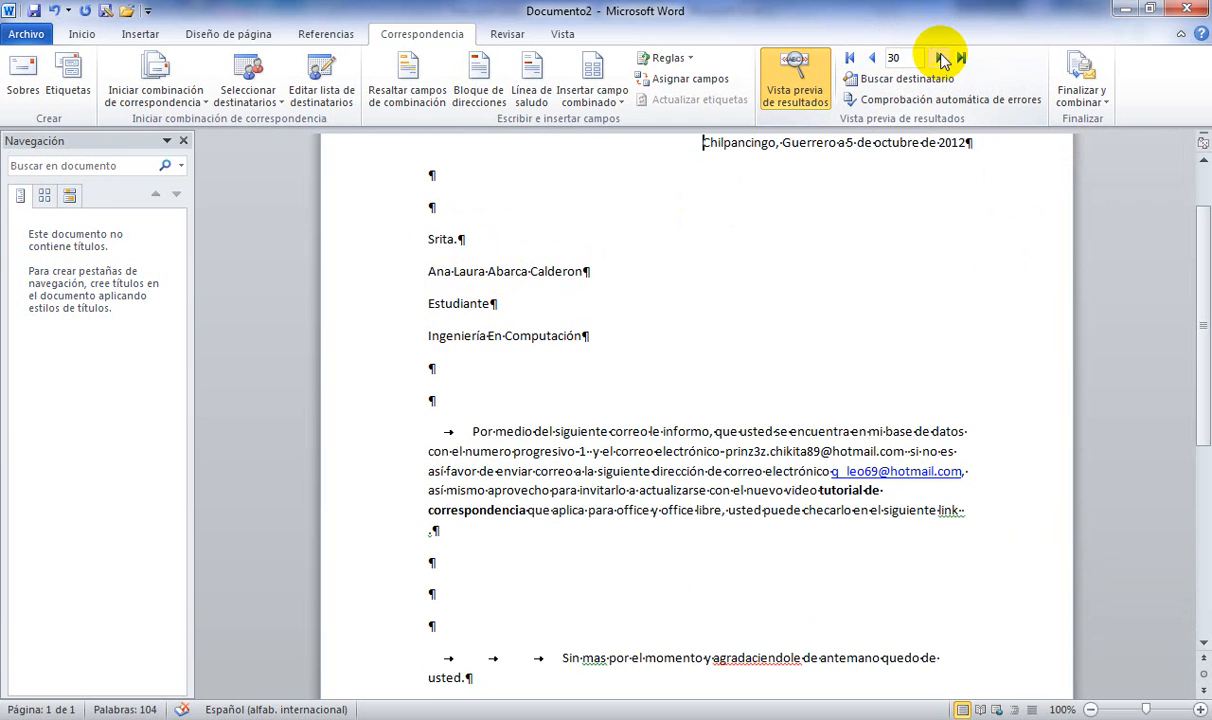
{"action": "left_click", "coordinate": [941, 58]}
{"action": "left_click", "coordinate": [941, 58]}
{"action": "left_click", "coordinate": [941, 58]}
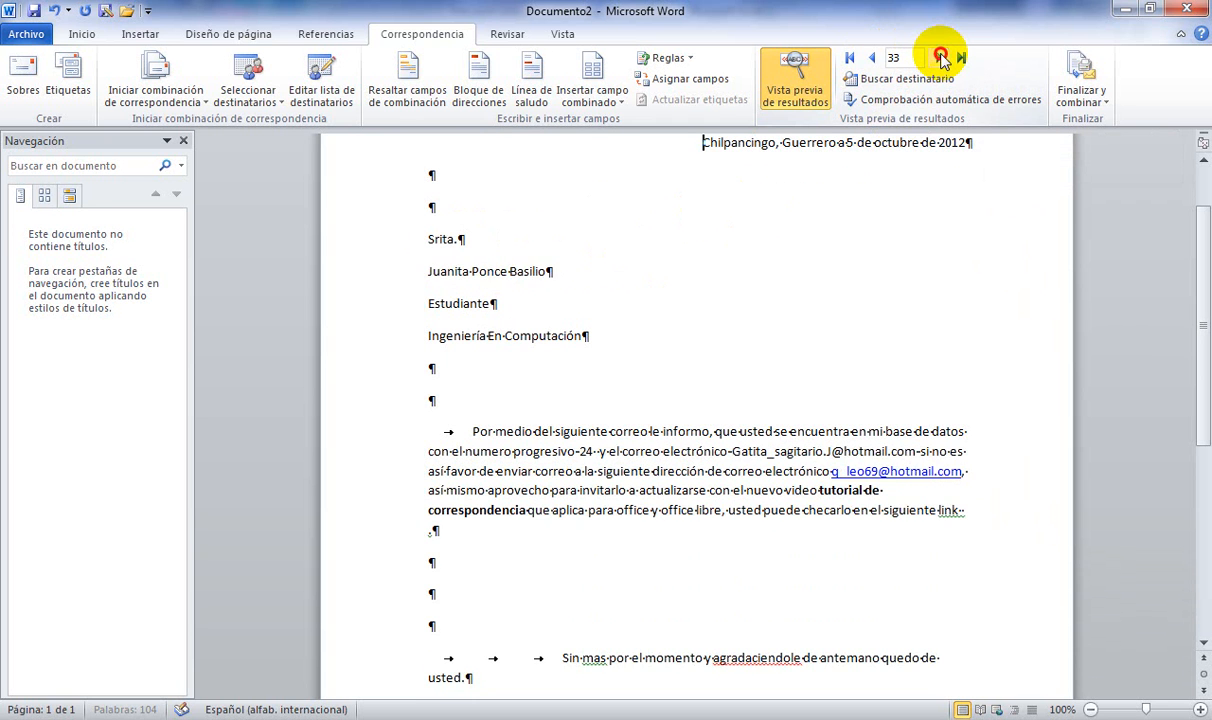
{"action": "left_click", "coordinate": [941, 58]}
{"action": "left_click", "coordinate": [941, 58]}
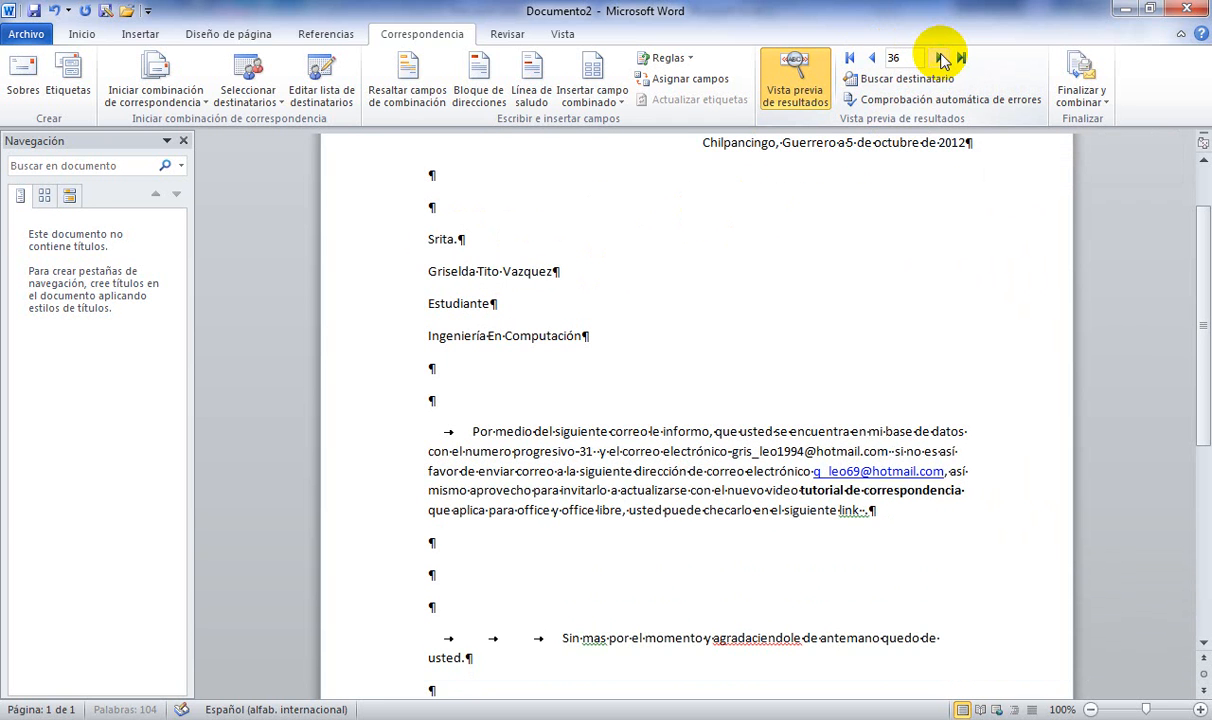
{"action": "left_click", "coordinate": [873, 58]}
{"action": "left_click", "coordinate": [873, 58]}
{"action": "left_click", "coordinate": [873, 58]}
{"action": "left_click", "coordinate": [873, 58]}
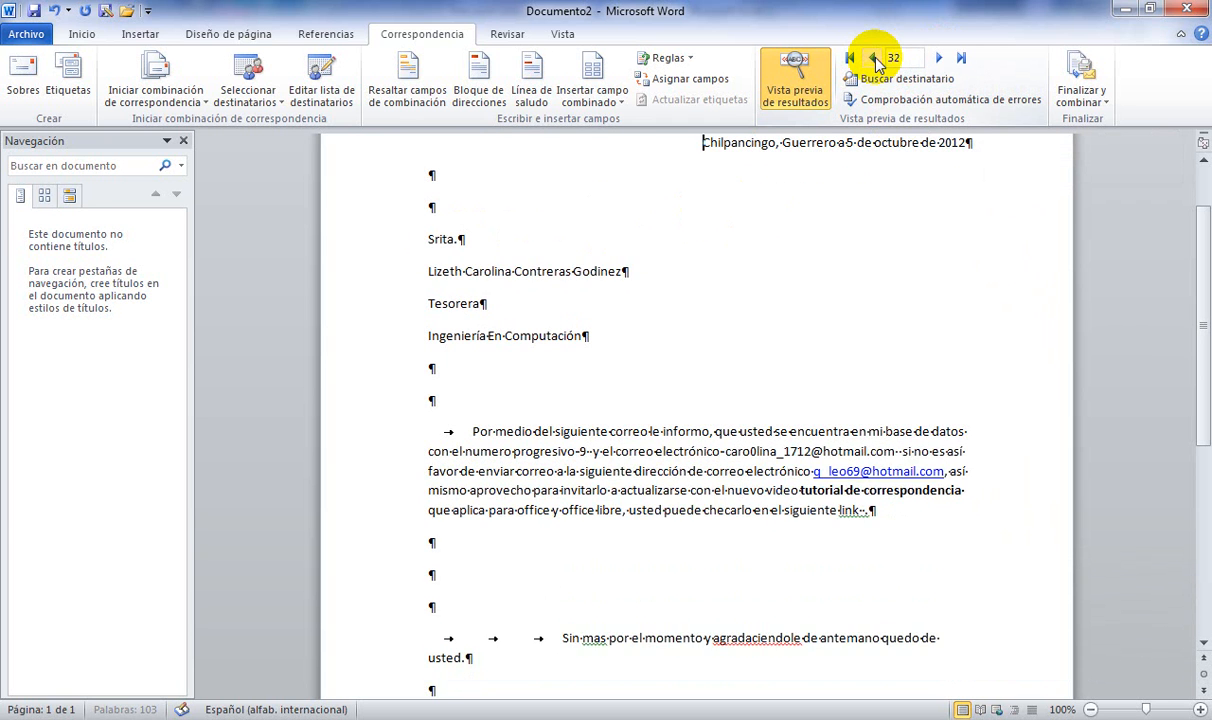
{"action": "left_click", "coordinate": [497, 304]}
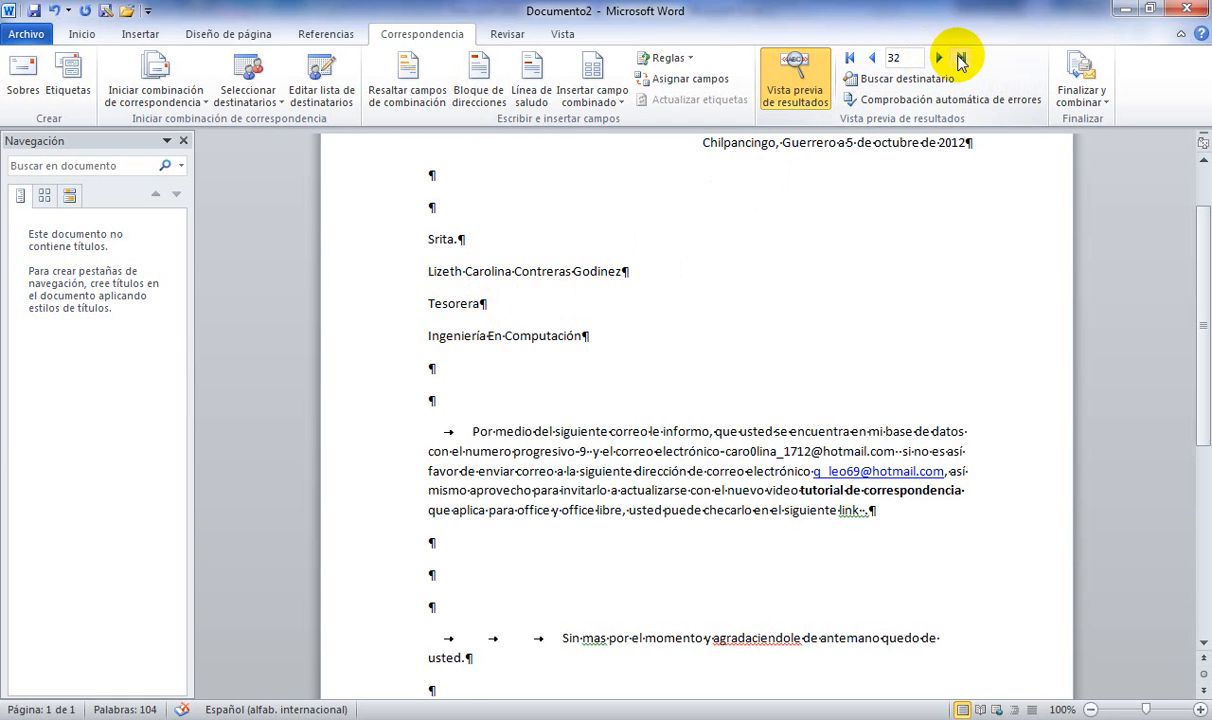
Step: Preview the first record, the last record, and the first record again
{"action": "left_click", "coordinate": [850, 60]}
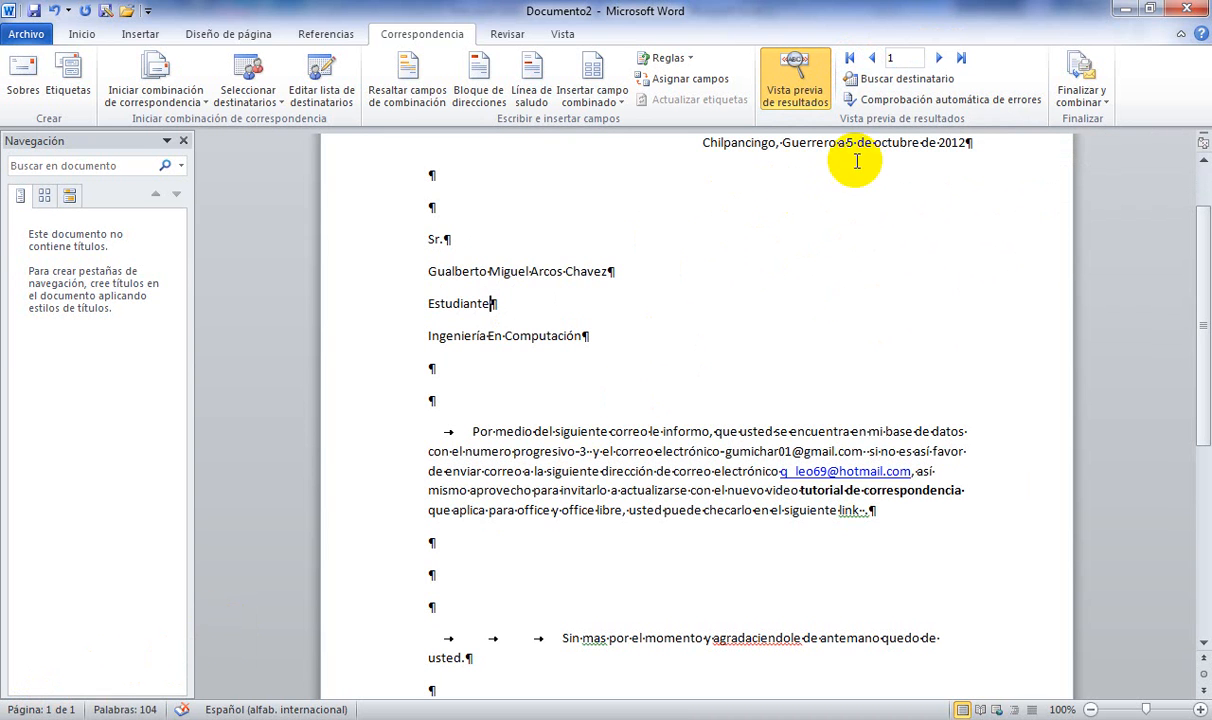
{"action": "left_click", "coordinate": [960, 60]}
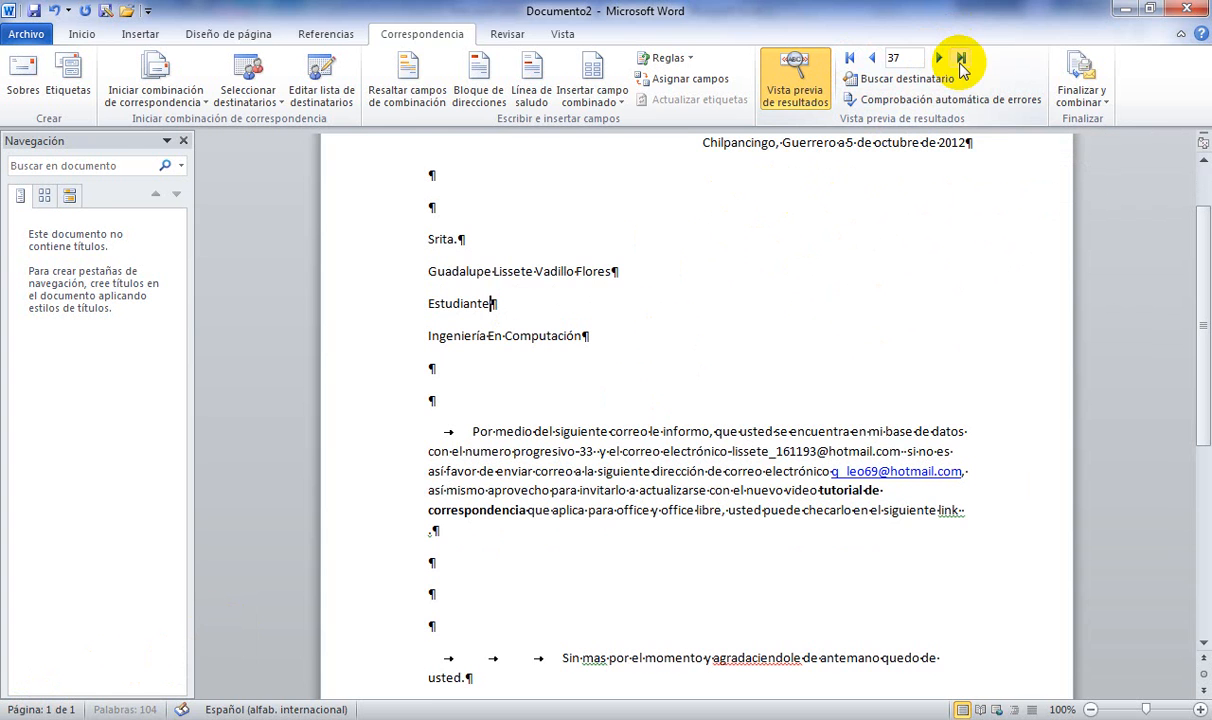
{"action": "left_click", "coordinate": [849, 60]}
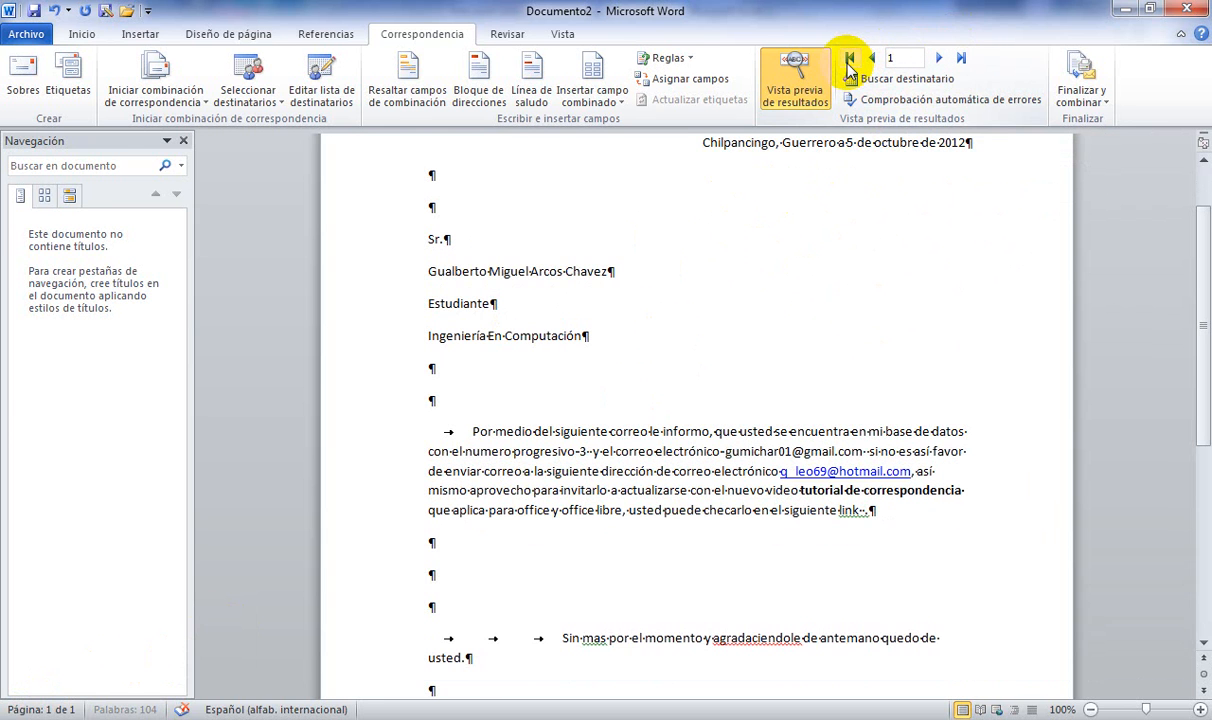
Step: Finish the merge by generating editable individual letters for all records in a new document
{"action": "left_click", "coordinate": [1088, 82]}
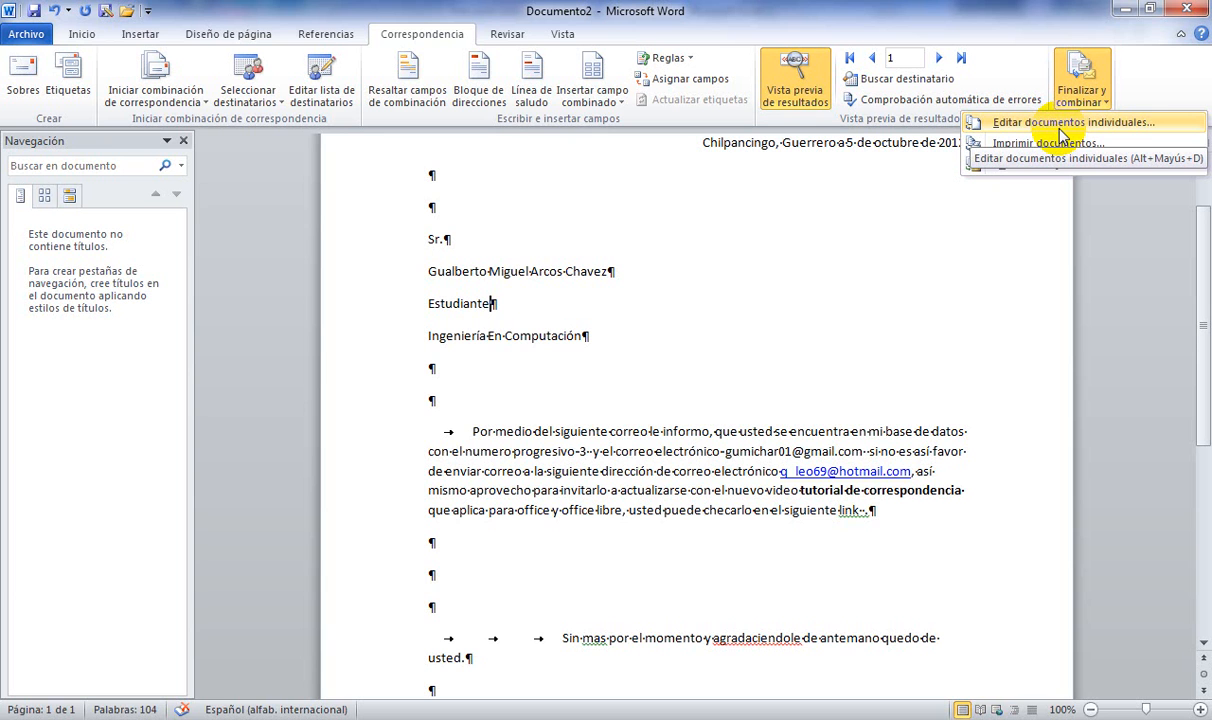
{"action": "left_click", "coordinate": [1060, 130]}
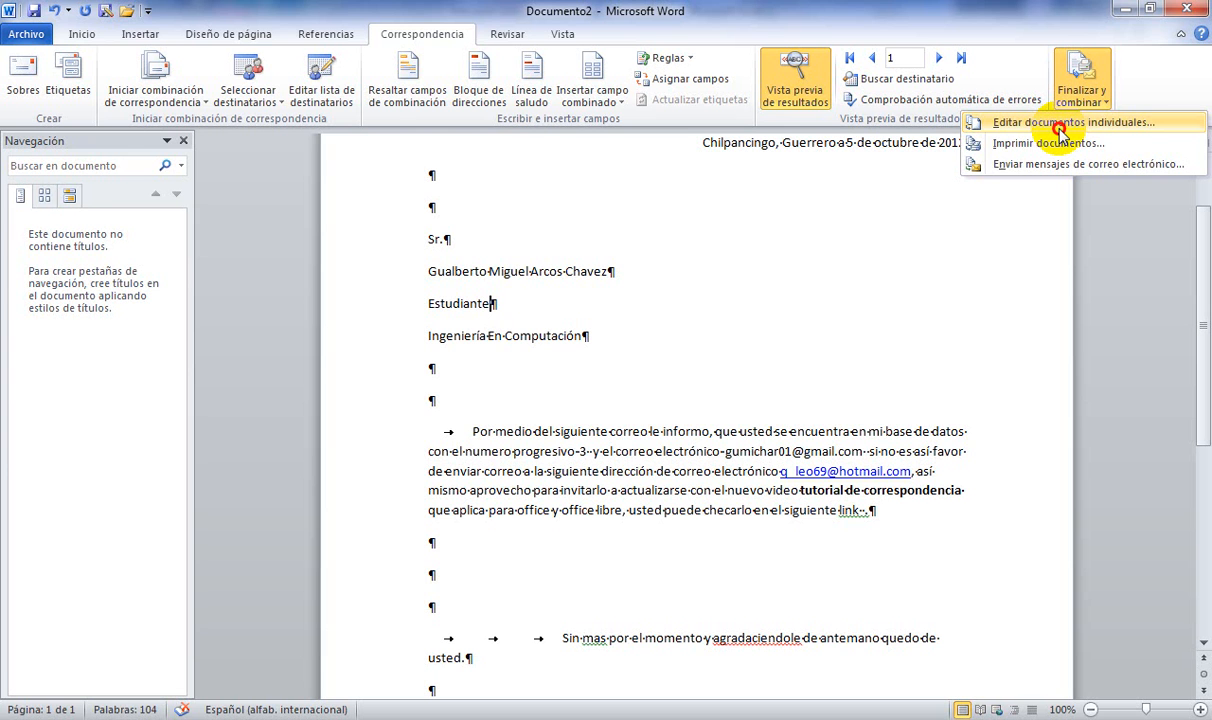
{"action": "left_click", "coordinate": [1059, 127]}
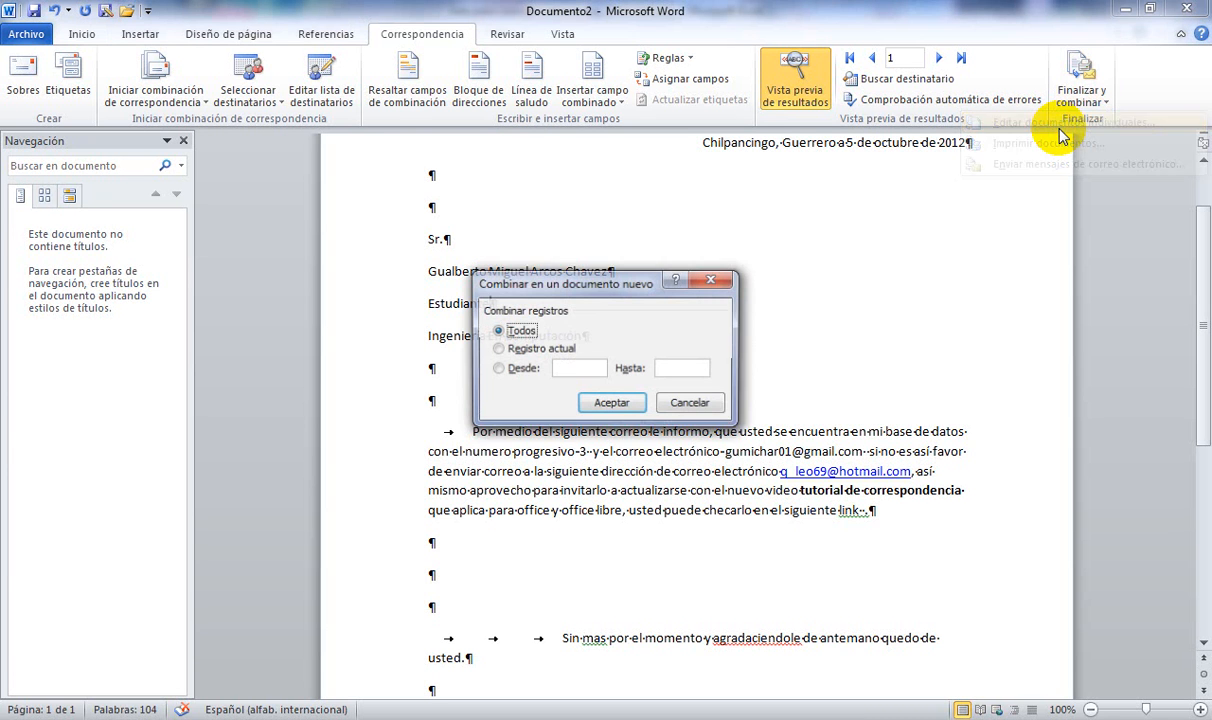
{"action": "left_click", "coordinate": [599, 405]}
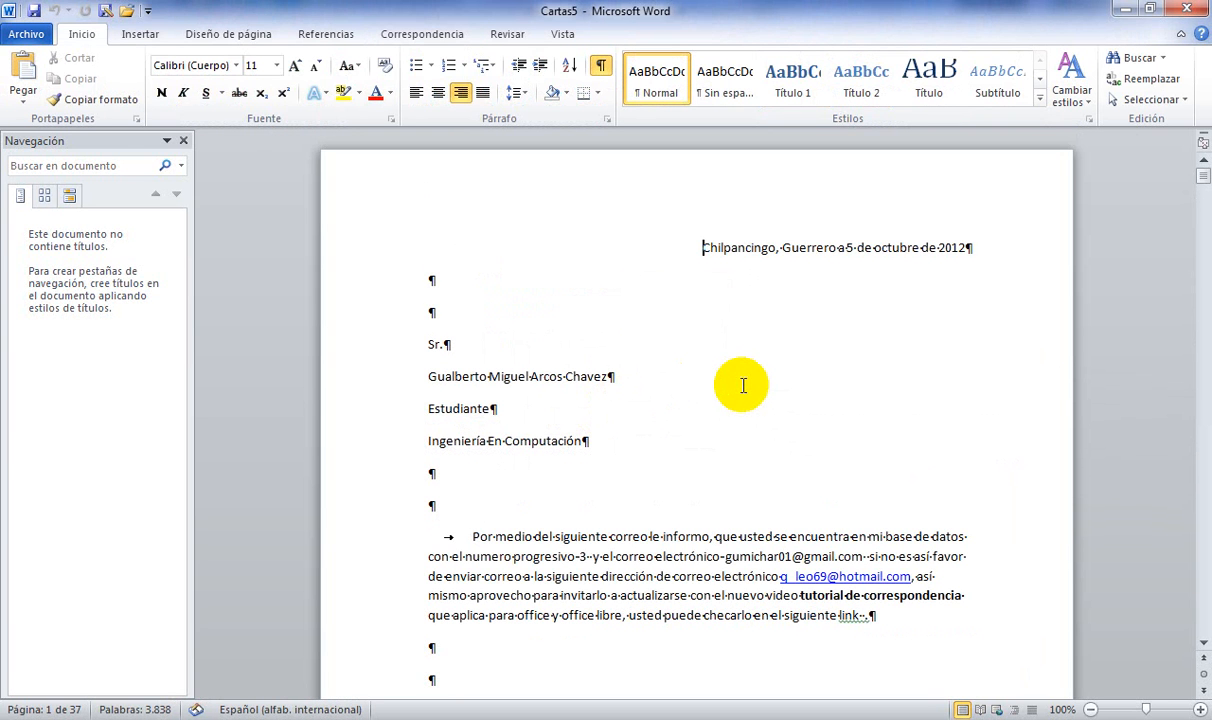
Step: Review the first generated letter from the date line to the closing, checking its recipient block and progressive number
{"action": "key", "text": "Down"}
{"action": "key", "text": "Down"}
{"action": "key", "text": "Down"}
{"action": "key", "text": "Down"}
{"action": "key", "text": "Down"}
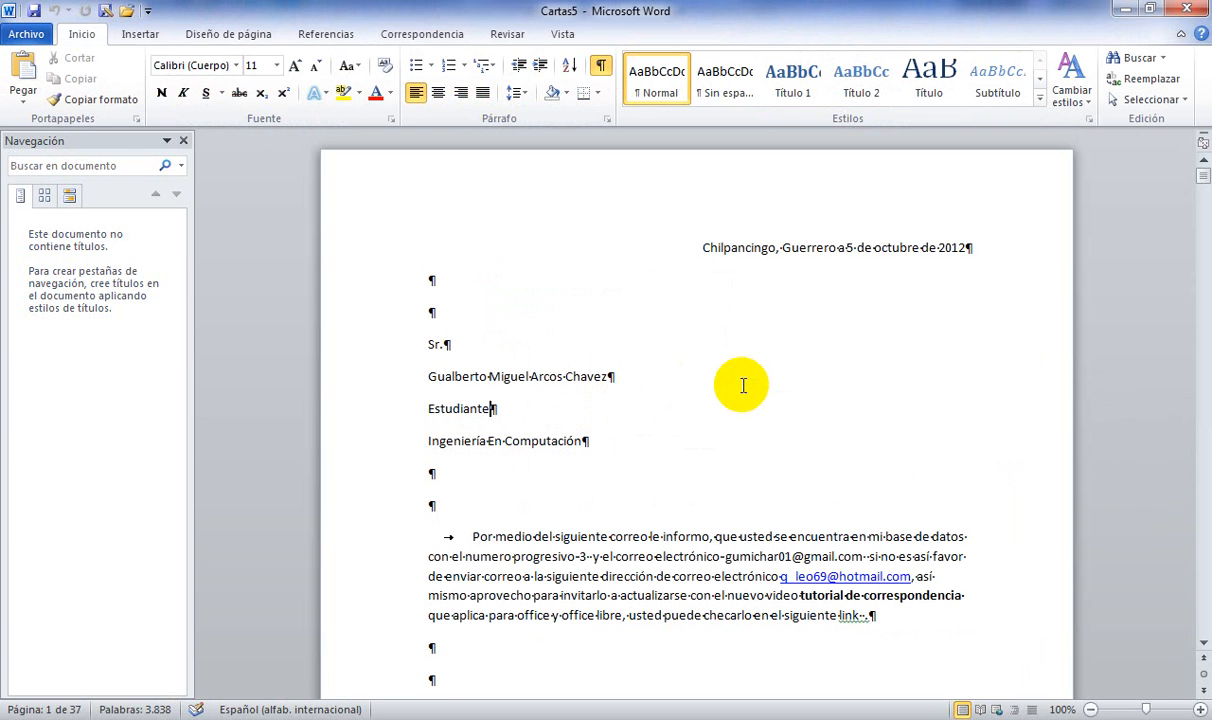
{"action": "key", "text": "Down"}
{"action": "key", "text": "Down"}
{"action": "key", "text": "Down"}
{"action": "key", "text": "Down"}
{"action": "key", "text": "Down"}
{"action": "key", "text": "Down"}
{"action": "key", "text": "Down"}
{"action": "key", "text": "Down"}
{"action": "key", "text": "Down"}
{"action": "key", "text": "Up"}
{"action": "key", "text": "Up"}
{"action": "key", "text": "Up"}
{"action": "key", "text": "Up"}
{"action": "key", "text": "Down"}
{"action": "key", "text": "Down"}
{"action": "key", "text": "Down"}
{"action": "key", "text": "Down"}
{"action": "key", "text": "Down"}
{"action": "key", "text": "Down"}
{"action": "key", "text": "Down"}
{"action": "key", "text": "Down"}
{"action": "key", "text": "Down"}
{"action": "key", "text": "Down"}
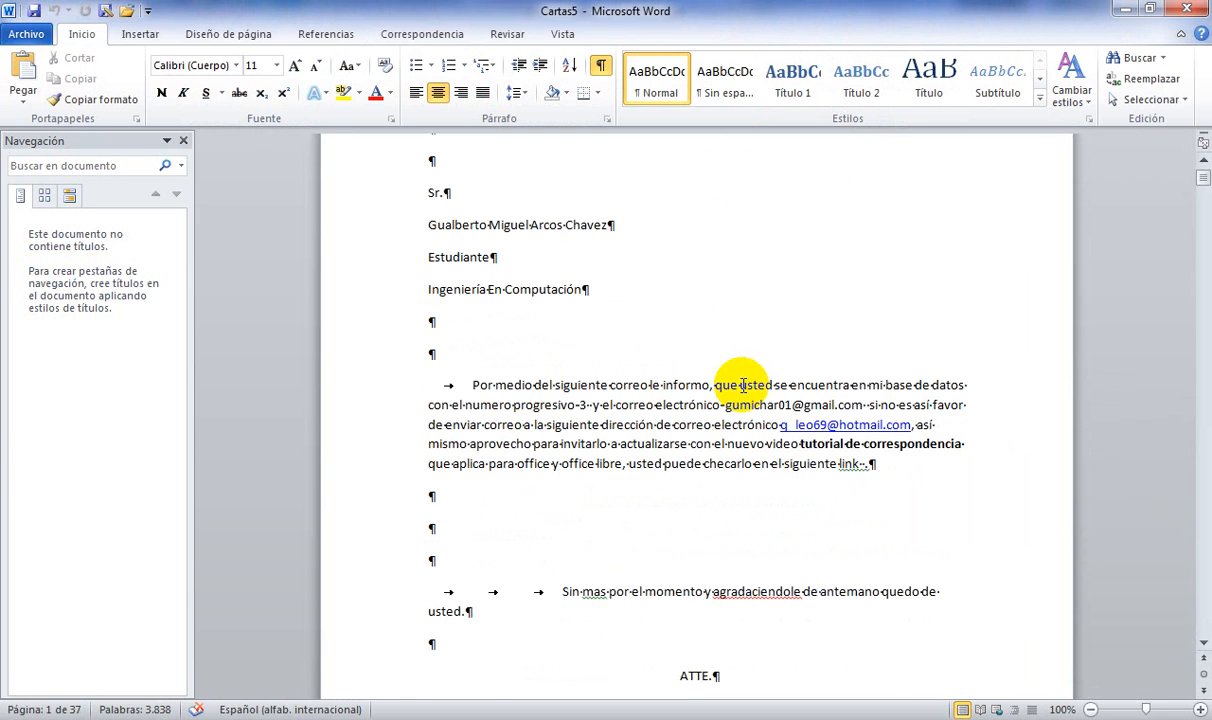
{"action": "left_click", "coordinate": [583, 404]}
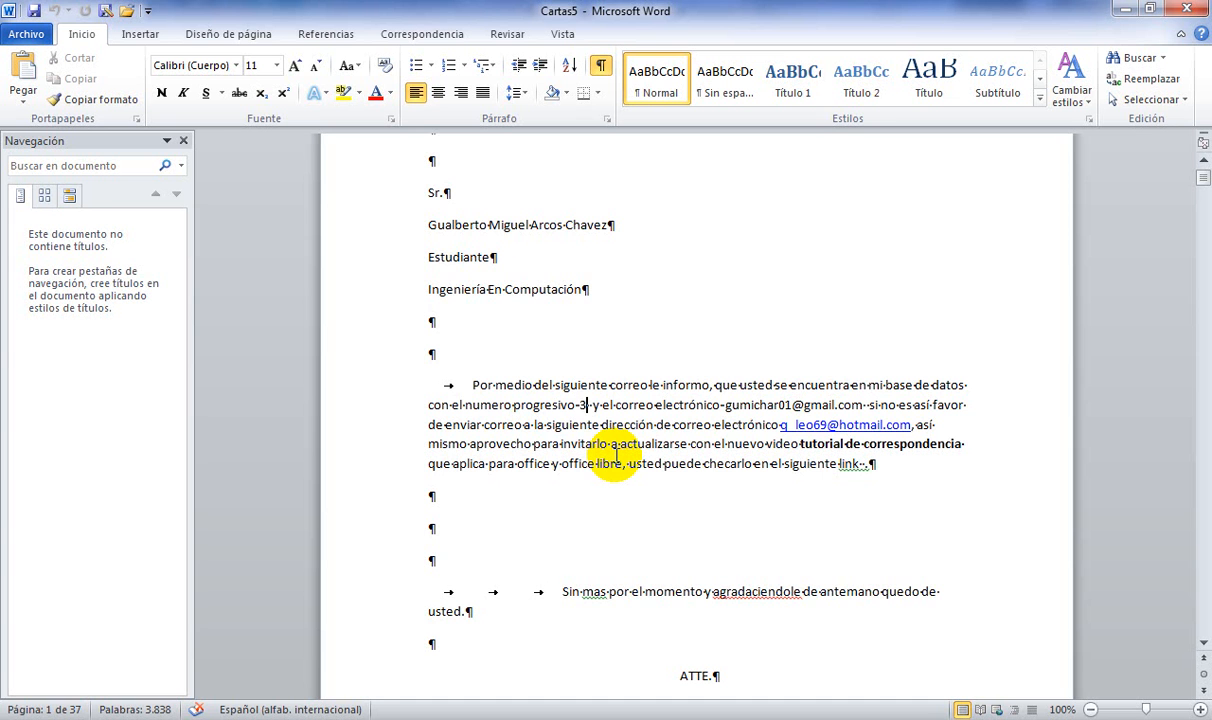
Step: Move on to the second generated letter and check its recipient block, progressive number and e-mail field
{"action": "key", "text": "Down"}
{"action": "key", "text": "Down"}
{"action": "key", "text": "Down"}
{"action": "key", "text": "Down"}
{"action": "key", "text": "Down"}
{"action": "key", "text": "Down"}
{"action": "key", "text": "Down"}
{"action": "key", "text": "Down"}
{"action": "key", "text": "Down"}
{"action": "key", "text": "Down"}
{"action": "key", "text": "Down"}
{"action": "key", "text": "Down"}
{"action": "key", "text": "Down"}
{"action": "key", "text": "Down"}
{"action": "key", "text": "Down"}
{"action": "key", "text": "Down"}
{"action": "key", "text": "Down"}
{"action": "key", "text": "Down"}
{"action": "key", "text": "Down"}
{"action": "key", "text": "Down"}
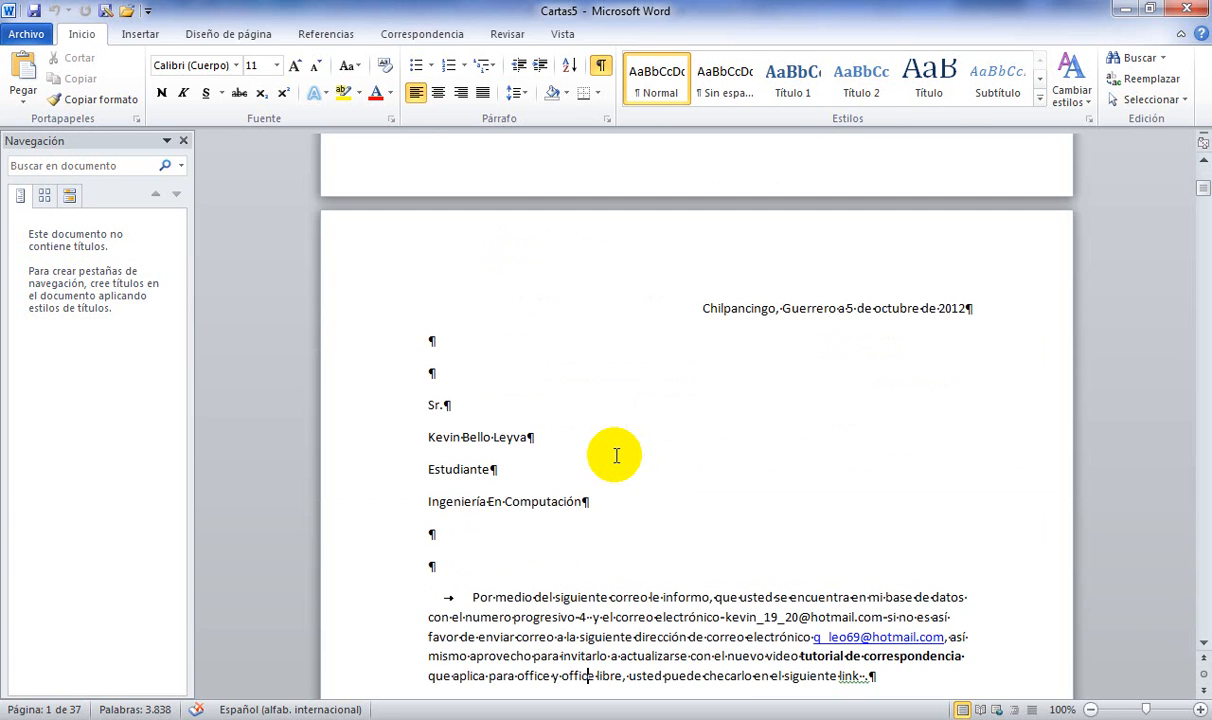
{"action": "key", "text": "Down"}
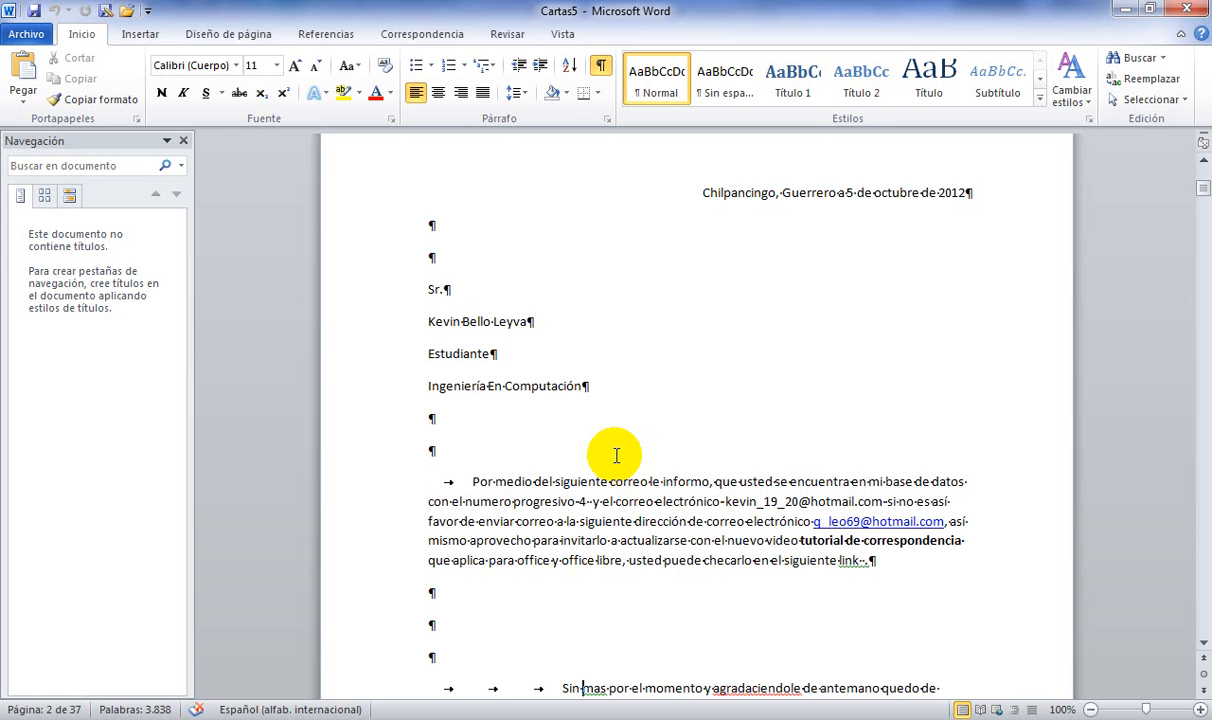
Step: Browse the third and fourth generated letters and return to the beginning of the merged document
{"action": "scroll", "coordinate": [616, 456], "scroll_direction": "down", "scroll_amount": 10}
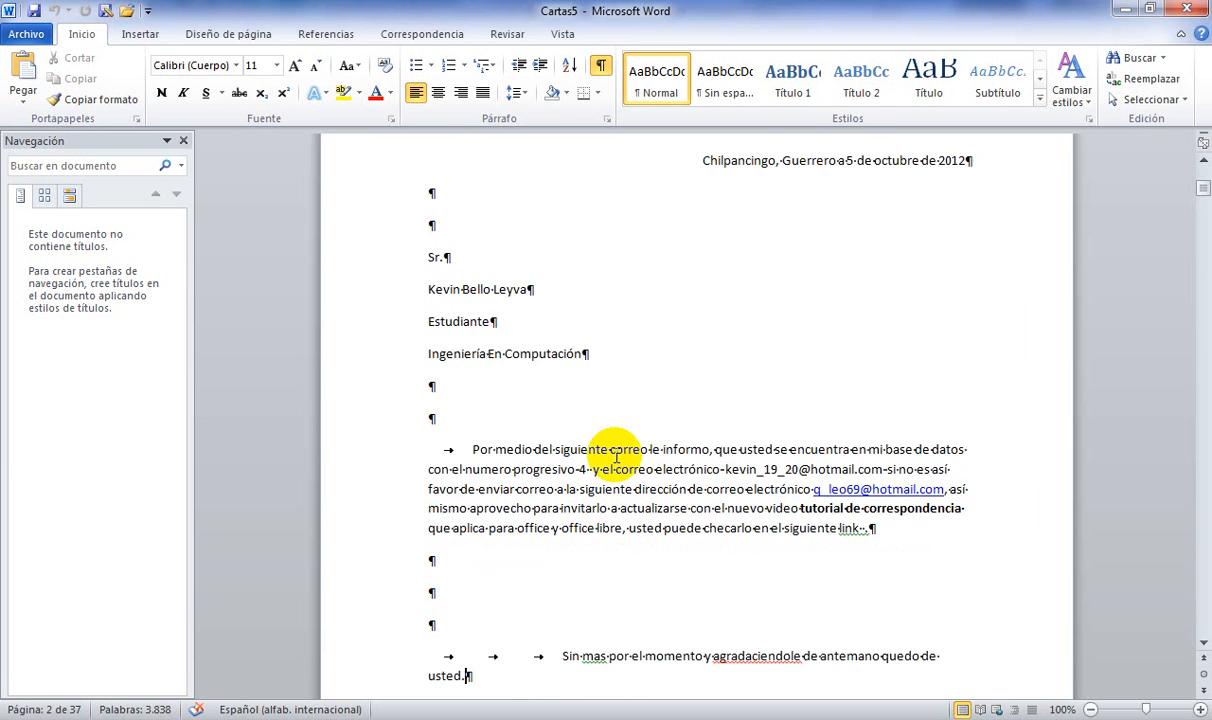
{"action": "scroll", "coordinate": [616, 456], "scroll_direction": "down", "scroll_amount": 5}
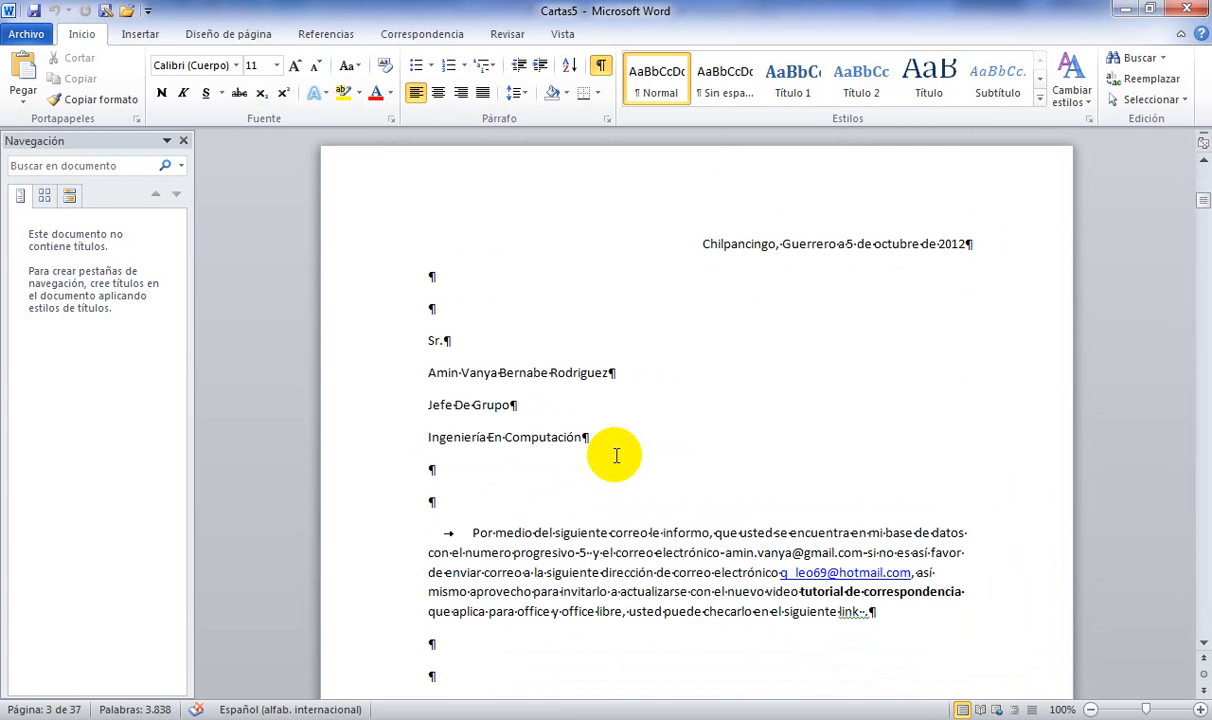
{"action": "scroll", "coordinate": [616, 456], "scroll_direction": "down", "scroll_amount": 11}
{"action": "scroll", "coordinate": [616, 456], "scroll_direction": "down", "scroll_amount": 3}
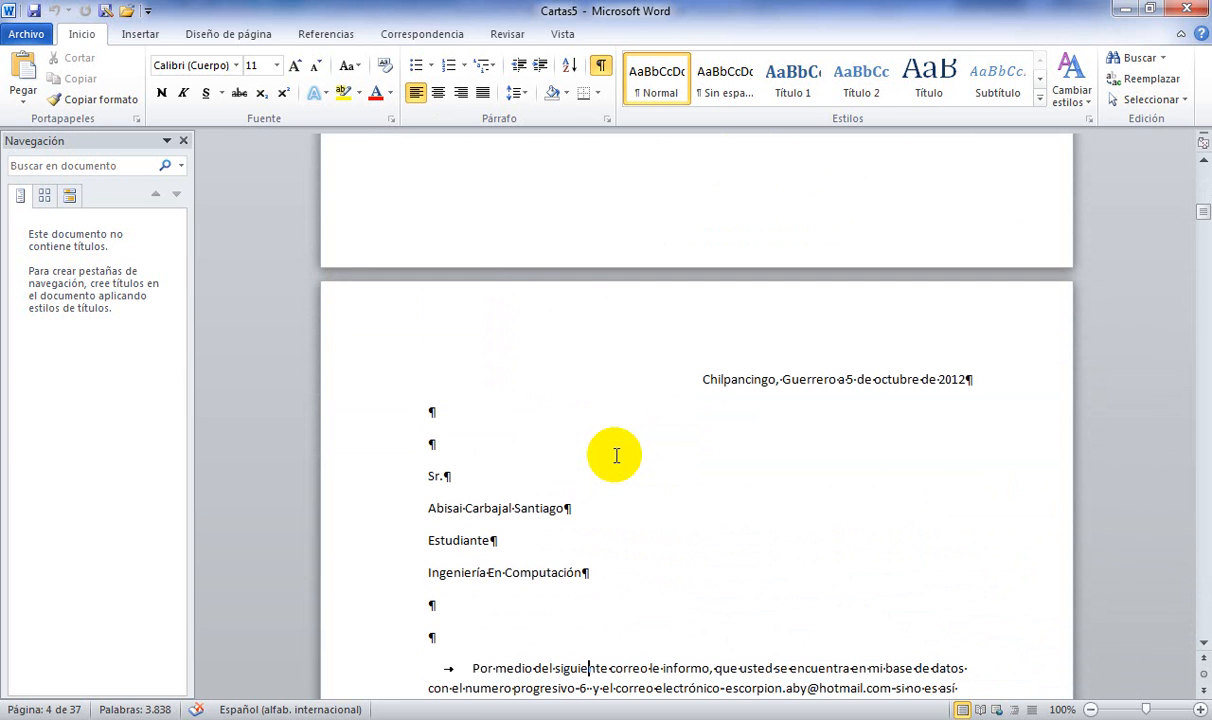
{"action": "scroll", "coordinate": [616, 456], "scroll_direction": "up", "scroll_amount": 12}
{"action": "scroll", "coordinate": [616, 456], "scroll_direction": "down", "scroll_amount": 3}
{"action": "scroll", "coordinate": [616, 456], "scroll_direction": "down", "scroll_amount": 3}
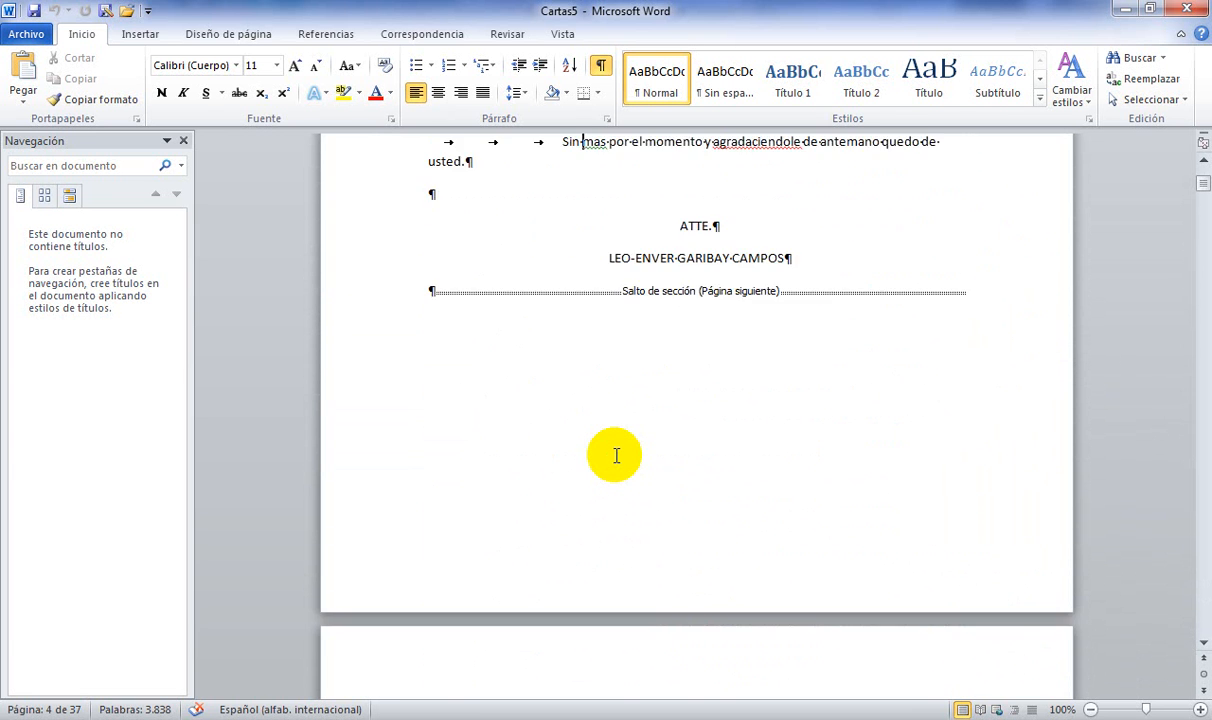
{"action": "key", "text": "ctrl+Home"}
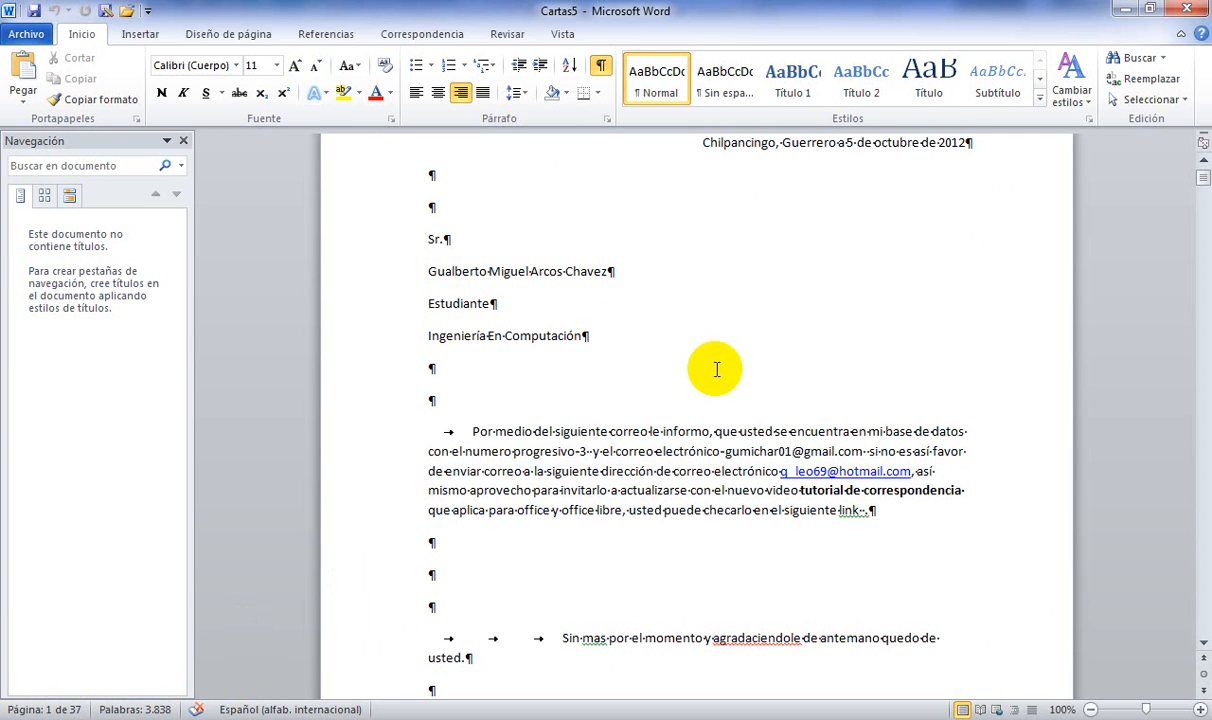
Step: Close the merged document Cartas5 without saving and turn off the results preview in the main letter to show its merge fields
{"action": "left_click", "coordinate": [1190, 9]}
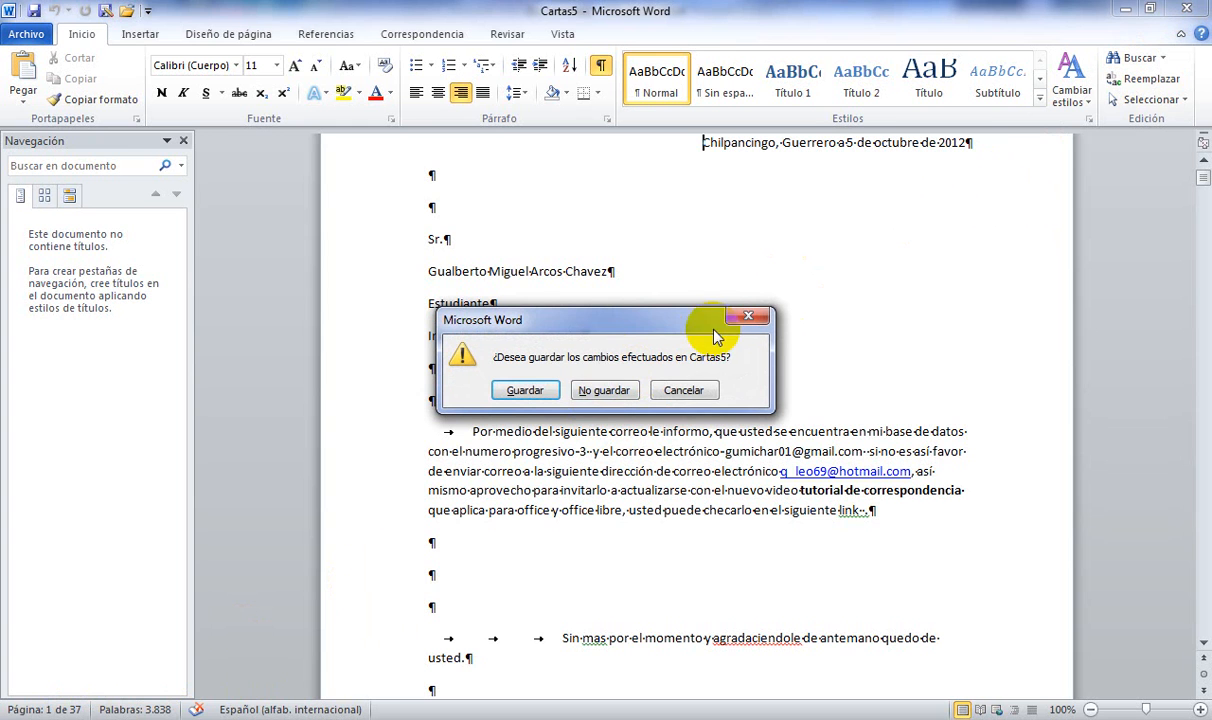
{"action": "left_click", "coordinate": [605, 391]}
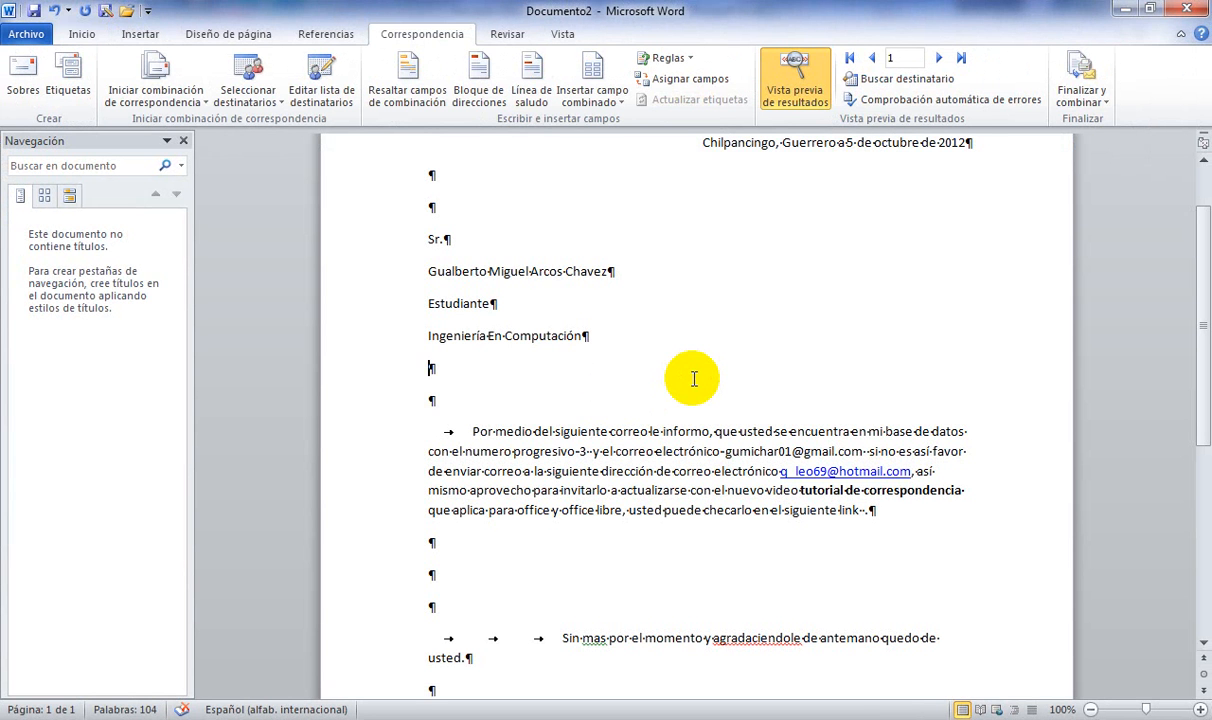
{"action": "left_click", "coordinate": [796, 100]}
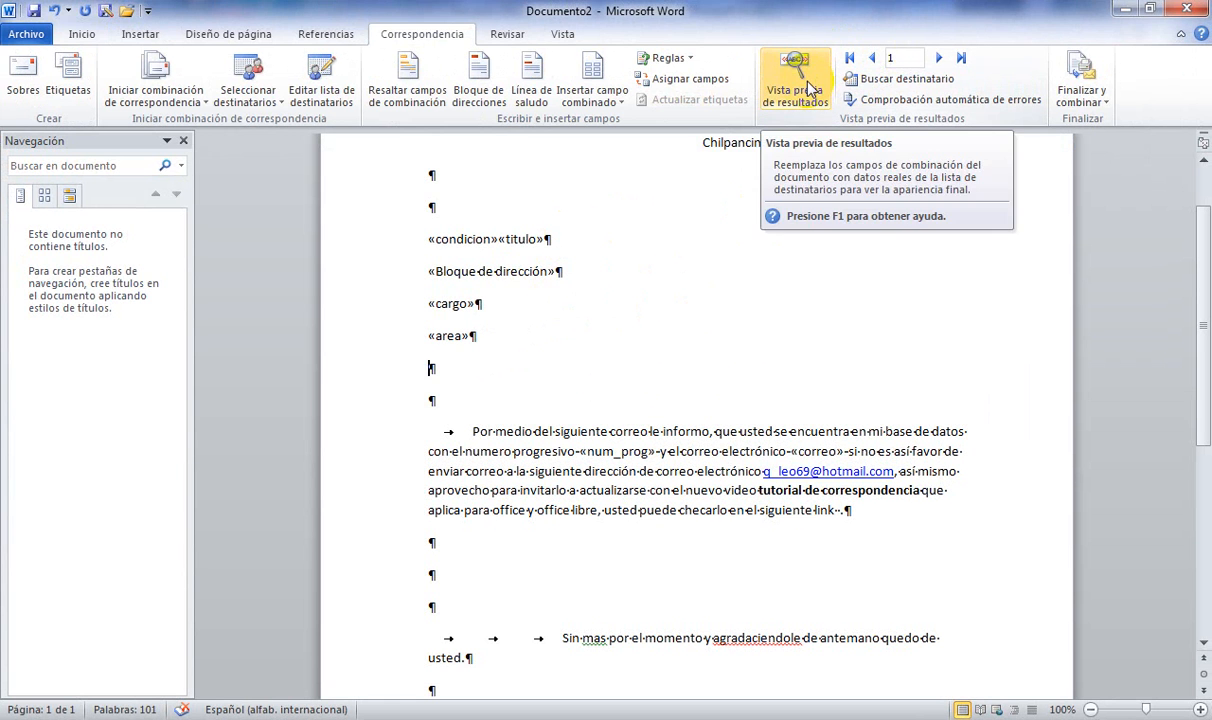
Step: Set up an e-mail merge to the correo field with the subject "correspondencia" for all records, and cancel it without sending
{"action": "left_click", "coordinate": [1082, 90]}
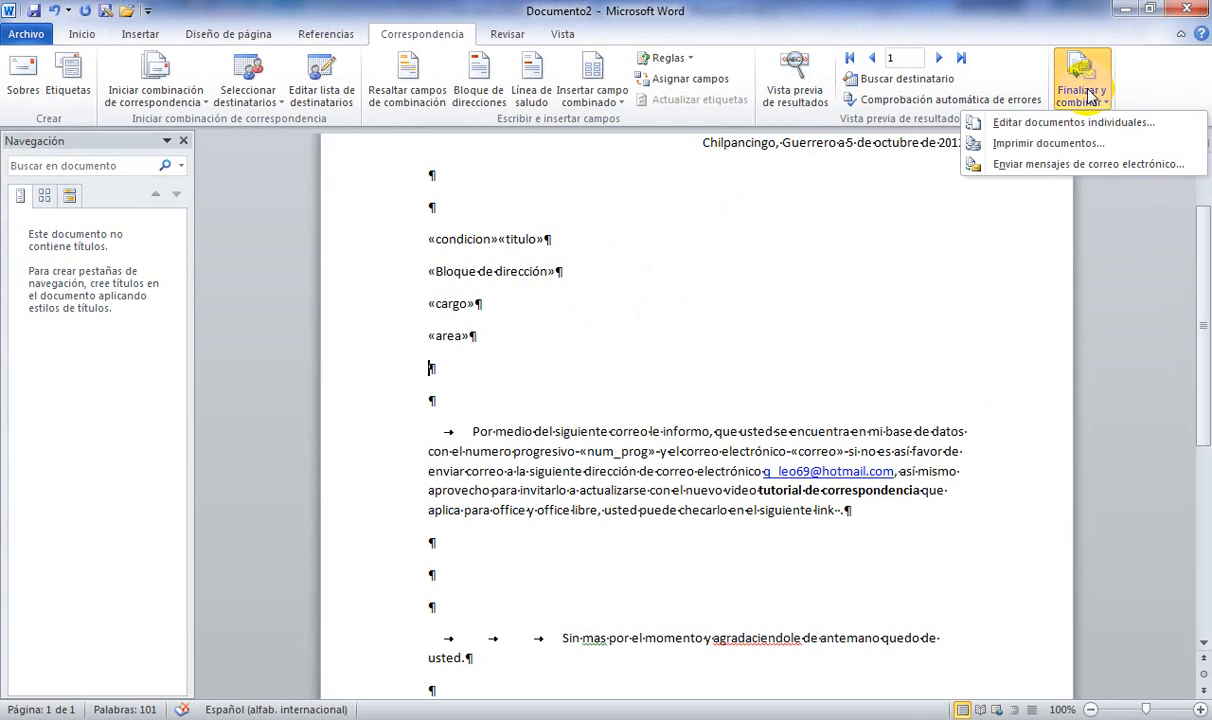
{"action": "left_click", "coordinate": [1048, 168]}
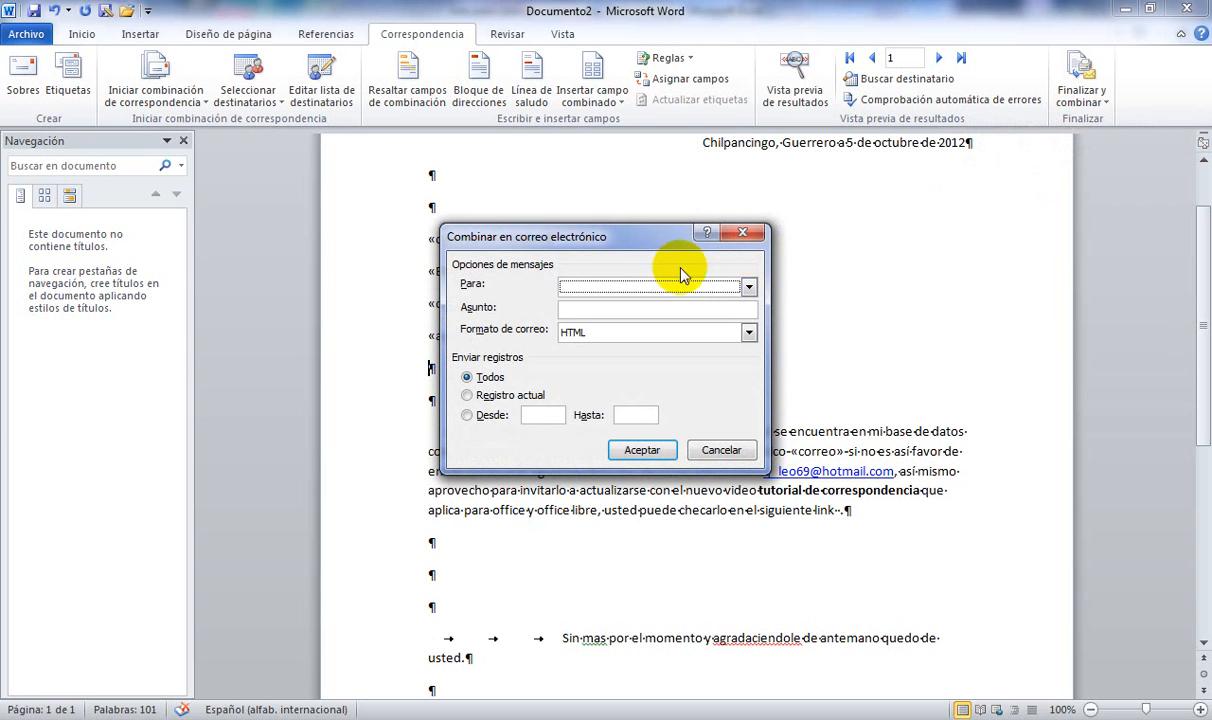
{"action": "left_click", "coordinate": [654, 287]}
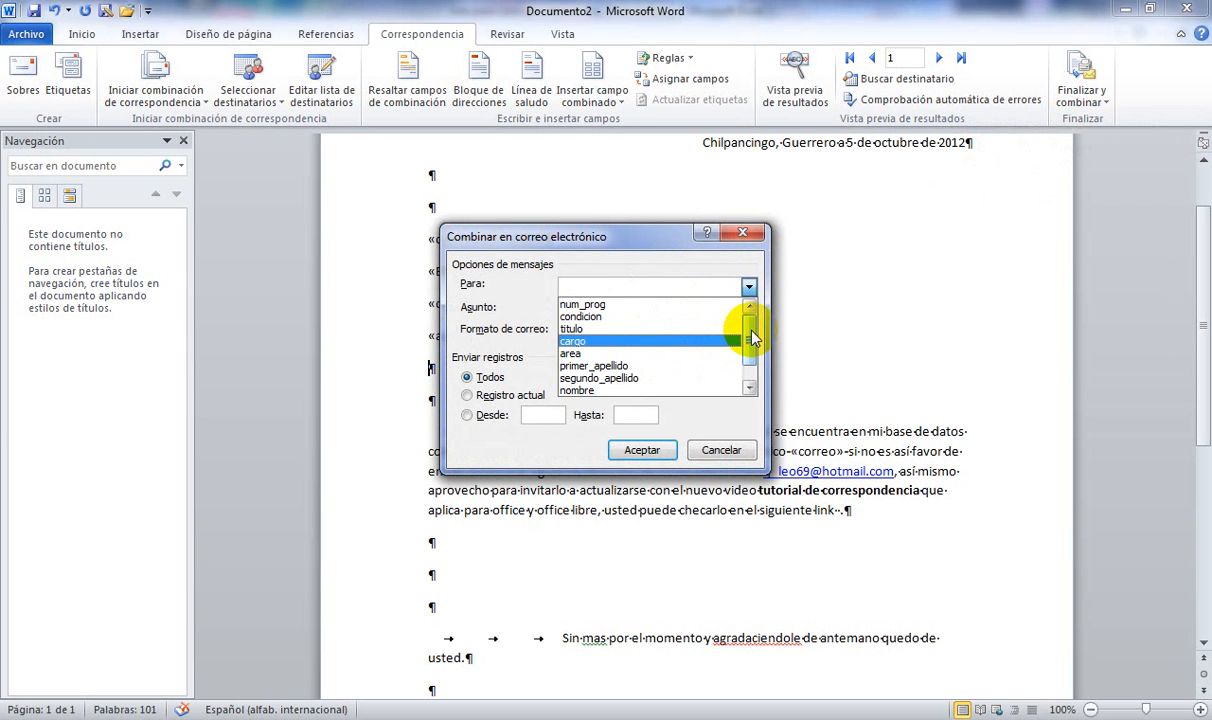
{"action": "mouse_move", "coordinate": [750, 343]}
{"action": "left_mouse_down"}
{"action": "mouse_move", "coordinate": [752, 358]}
{"action": "mouse_move", "coordinate": [749, 317]}
{"action": "mouse_move", "coordinate": [750, 350]}
{"action": "left_mouse_up"}
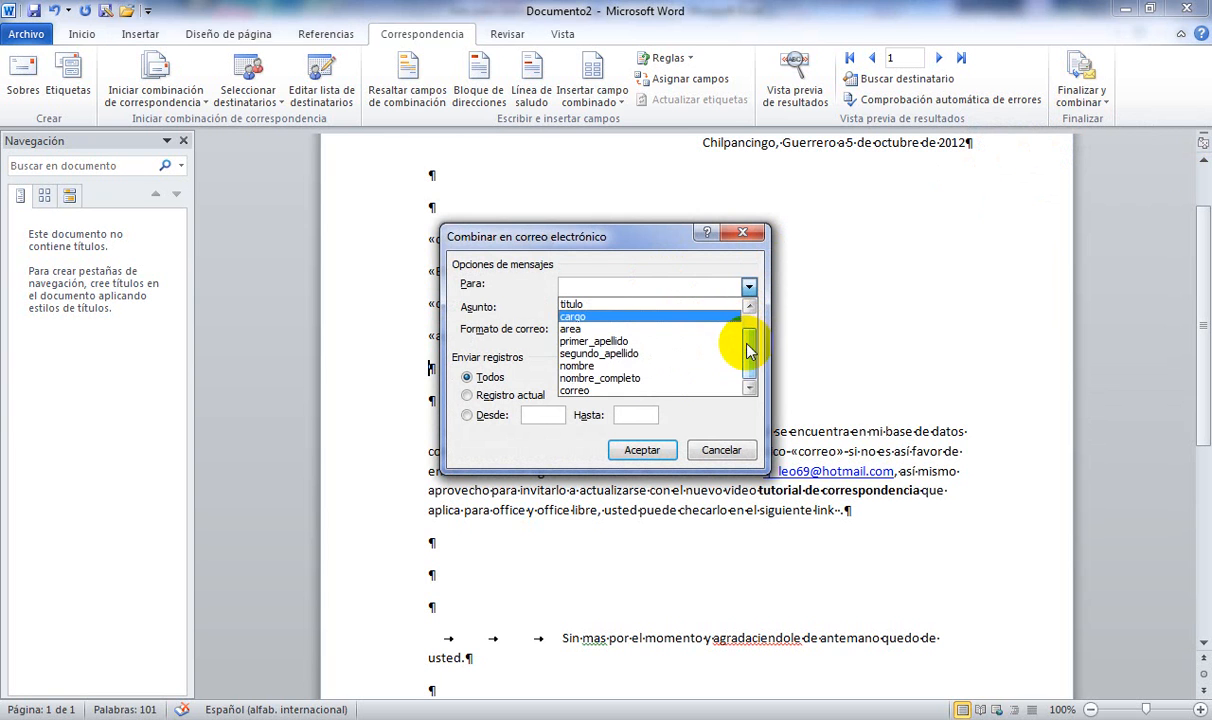
{"action": "left_click", "coordinate": [630, 390]}
{"action": "left_click", "coordinate": [637, 310]}
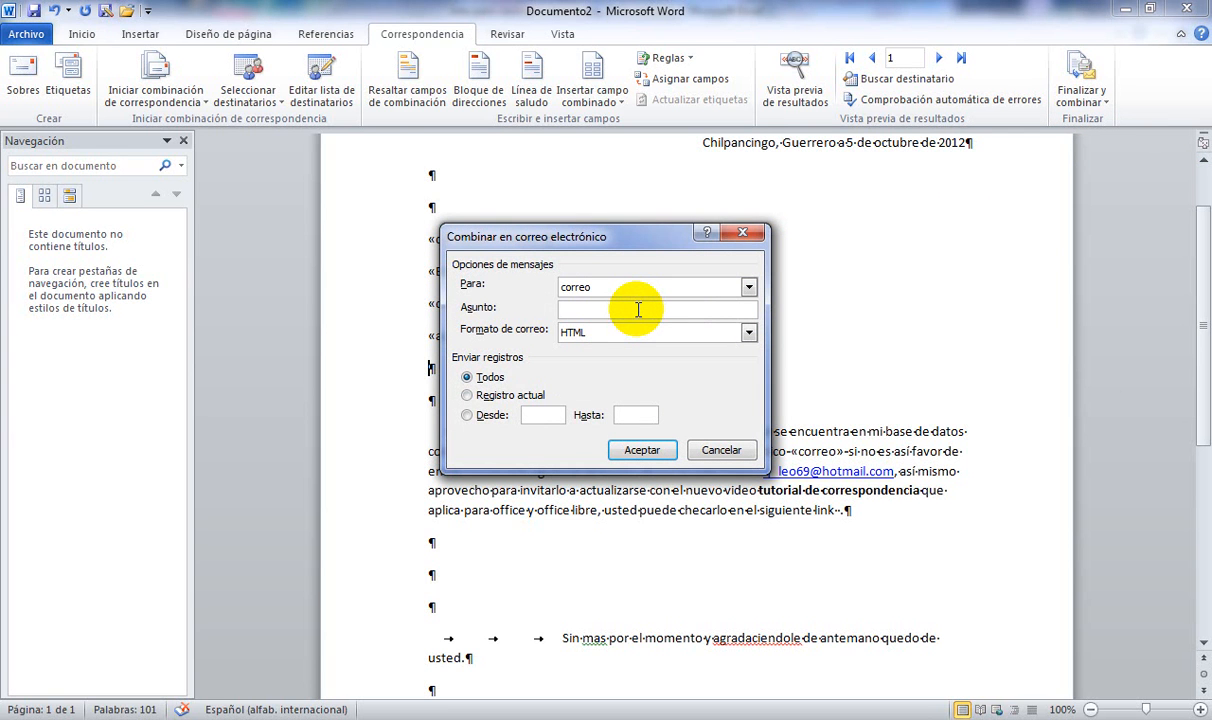
{"action": "type", "text": "correspondencia"}
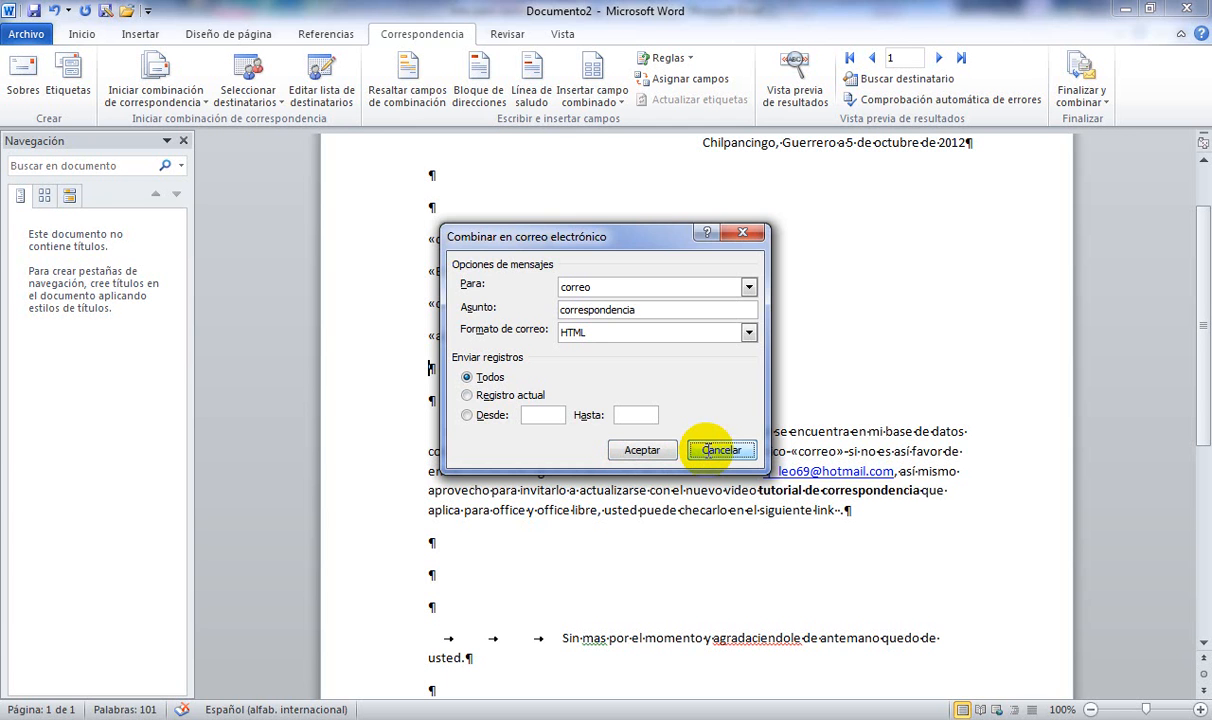
{"action": "left_click", "coordinate": [708, 455]}
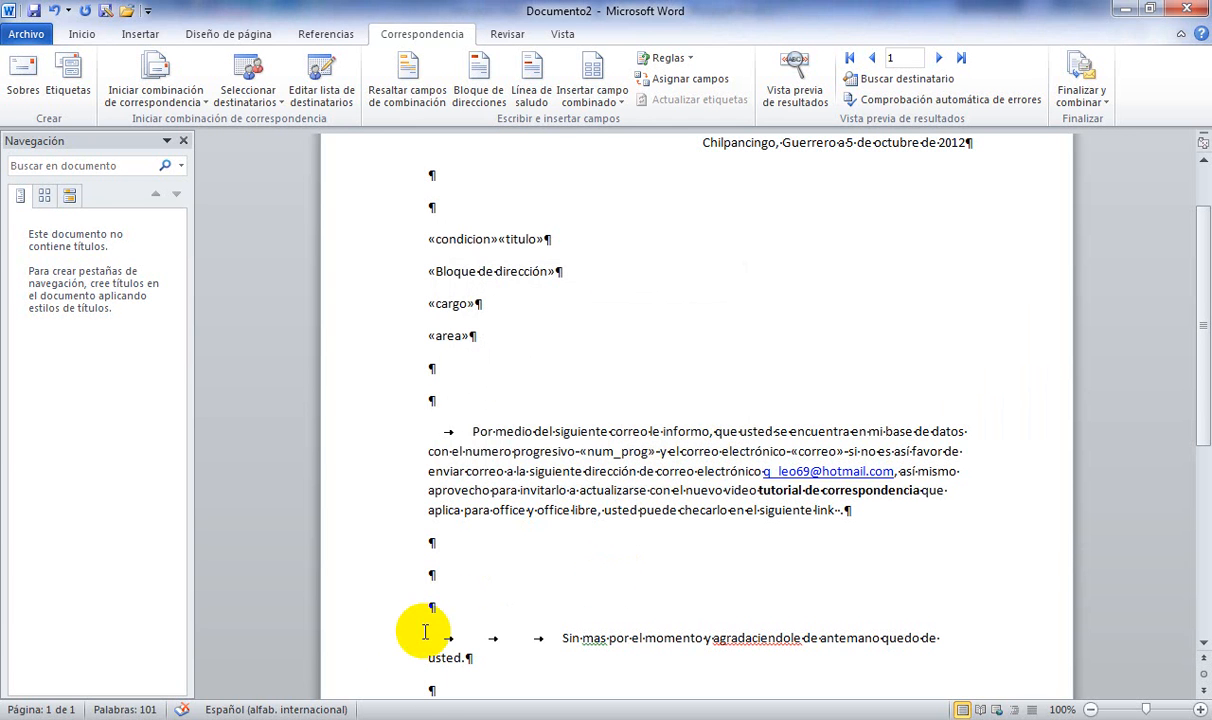
Step: Switch to LibreOffice Writer's blank document Sin título 2
{"action": "left_click", "coordinate": [425, 716]}
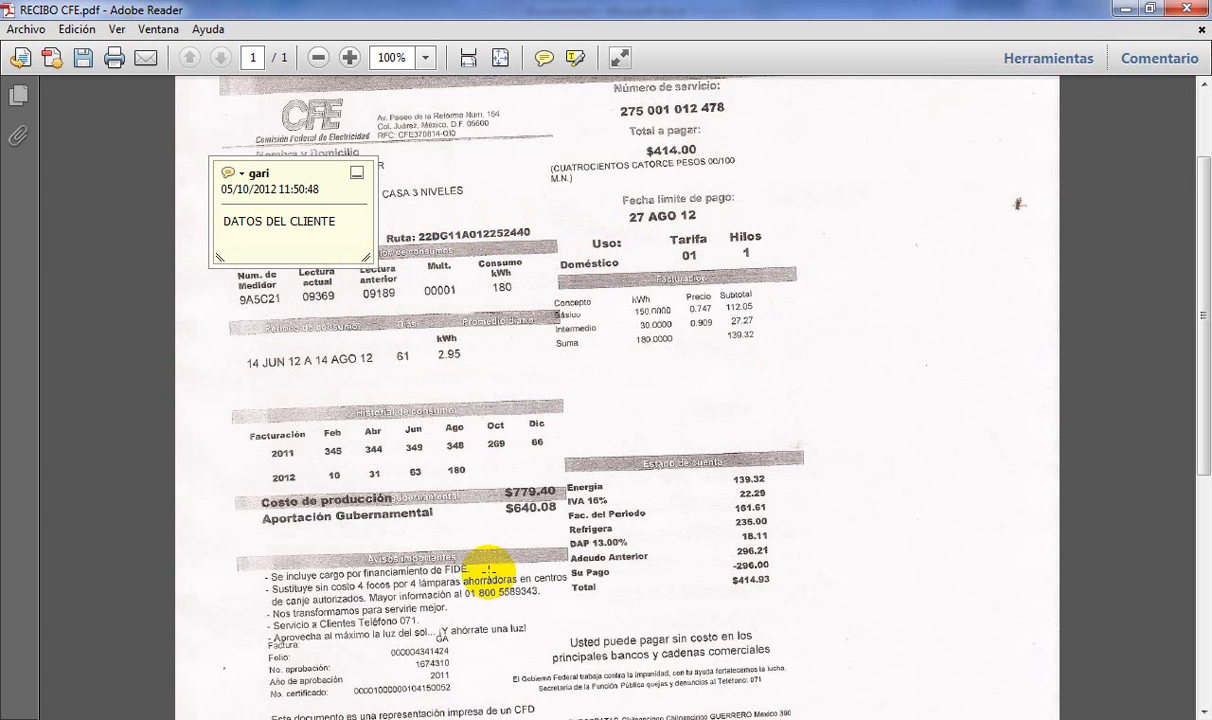
{"action": "left_click", "coordinate": [377, 719]}
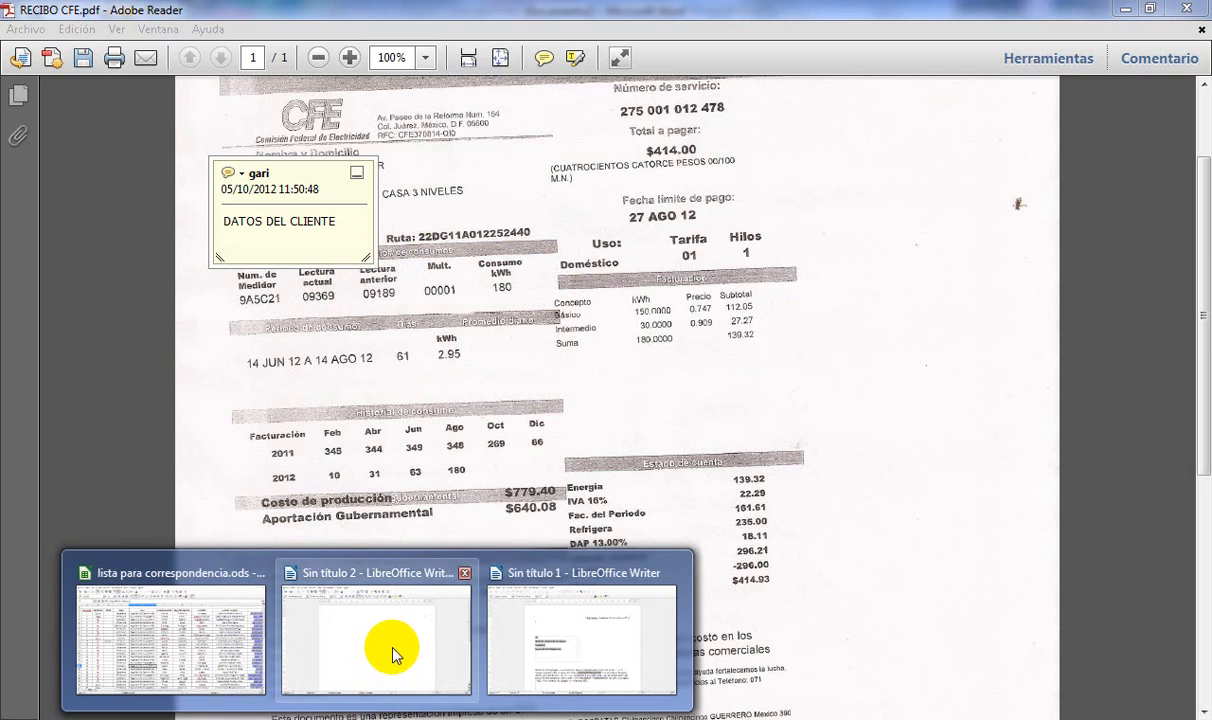
{"action": "mouse_move", "coordinate": [396, 651]}
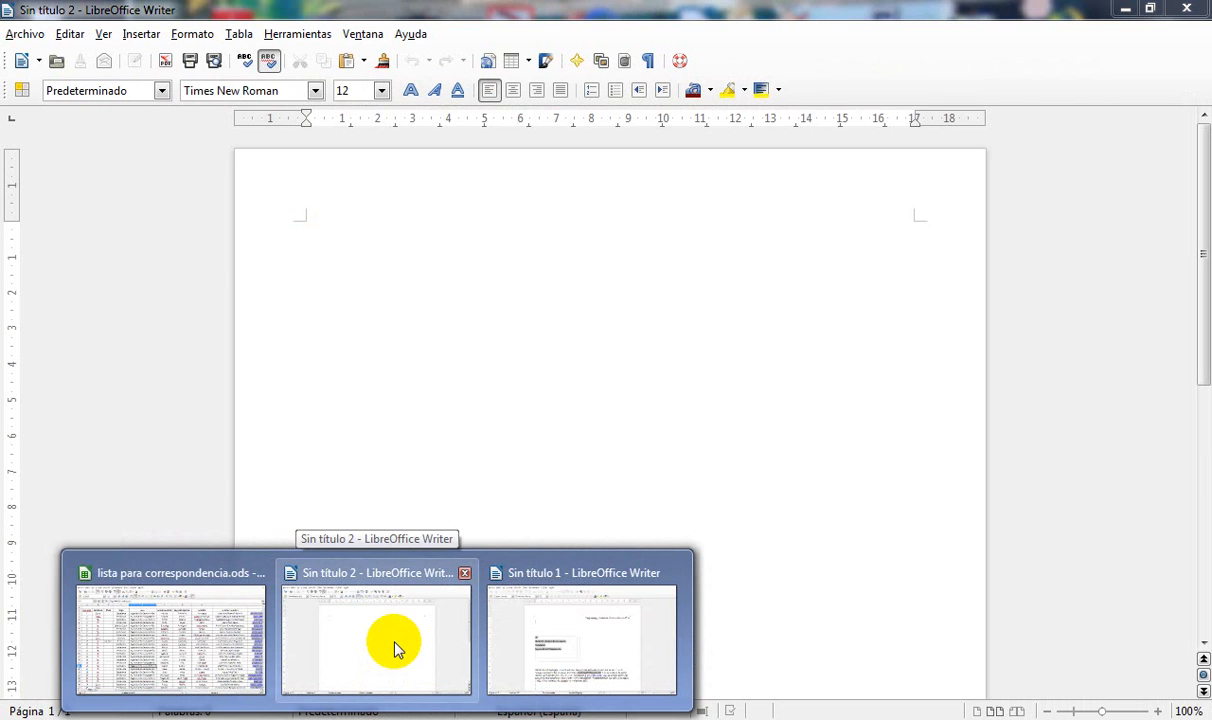
{"action": "left_click", "coordinate": [396, 651]}
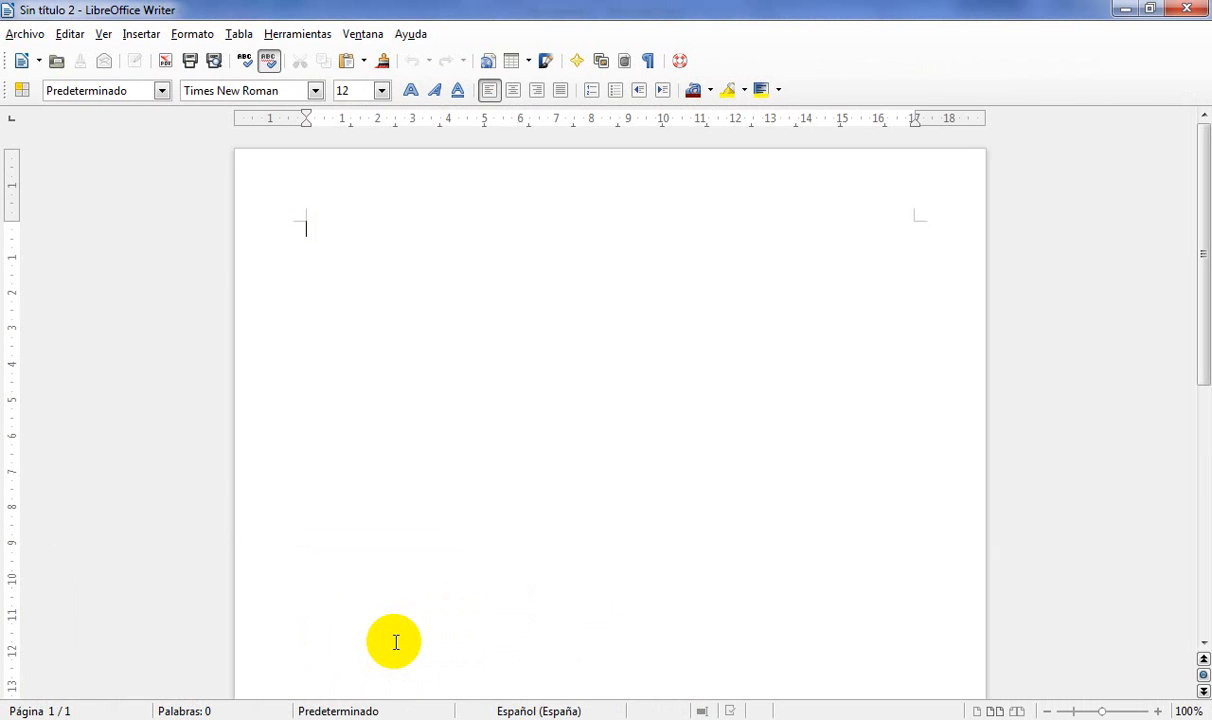
{"action": "left_click", "coordinate": [442, 291]}
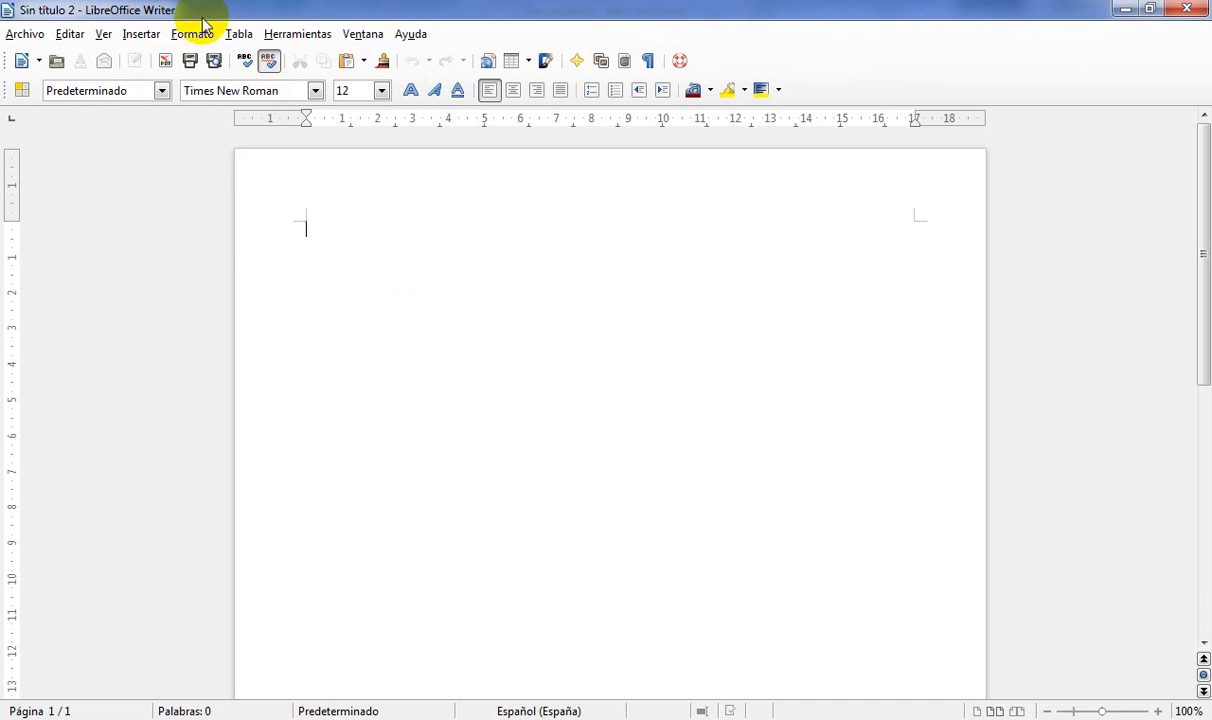
Step: Start the mail merge wizard with the current document as the starting document and Carta as the type, and proceed to the address block
{"action": "left_click", "coordinate": [297, 36]}
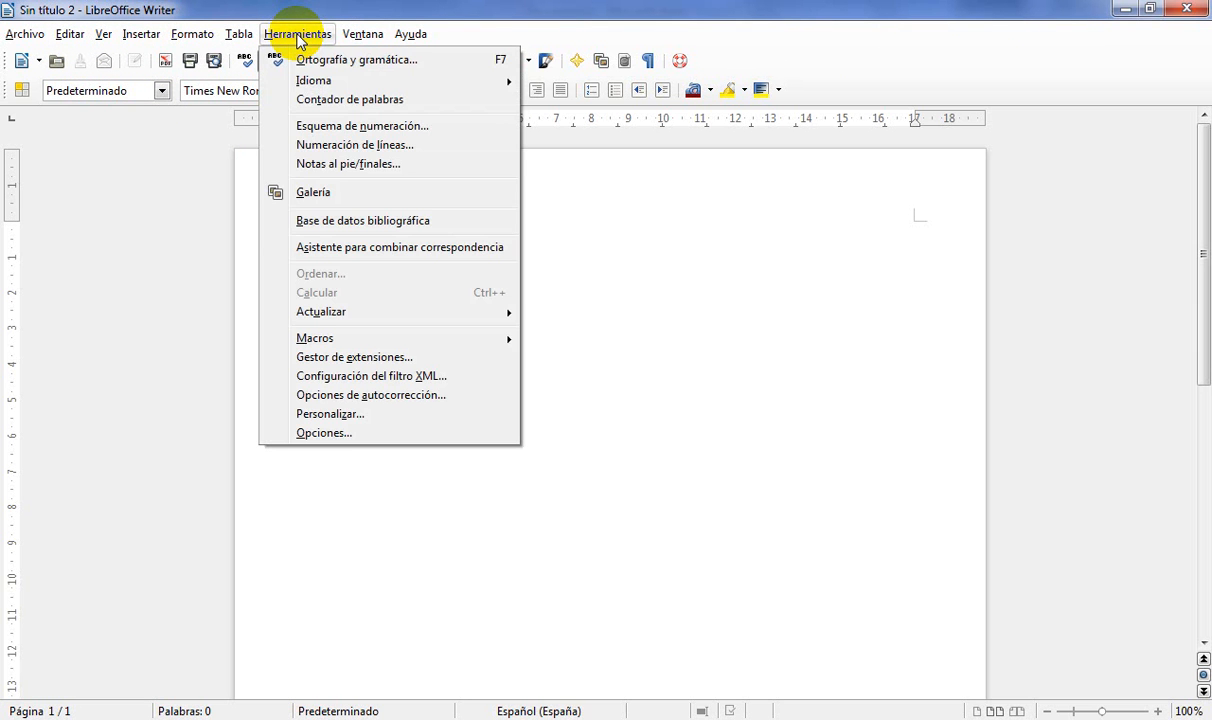
{"action": "left_click", "coordinate": [373, 256]}
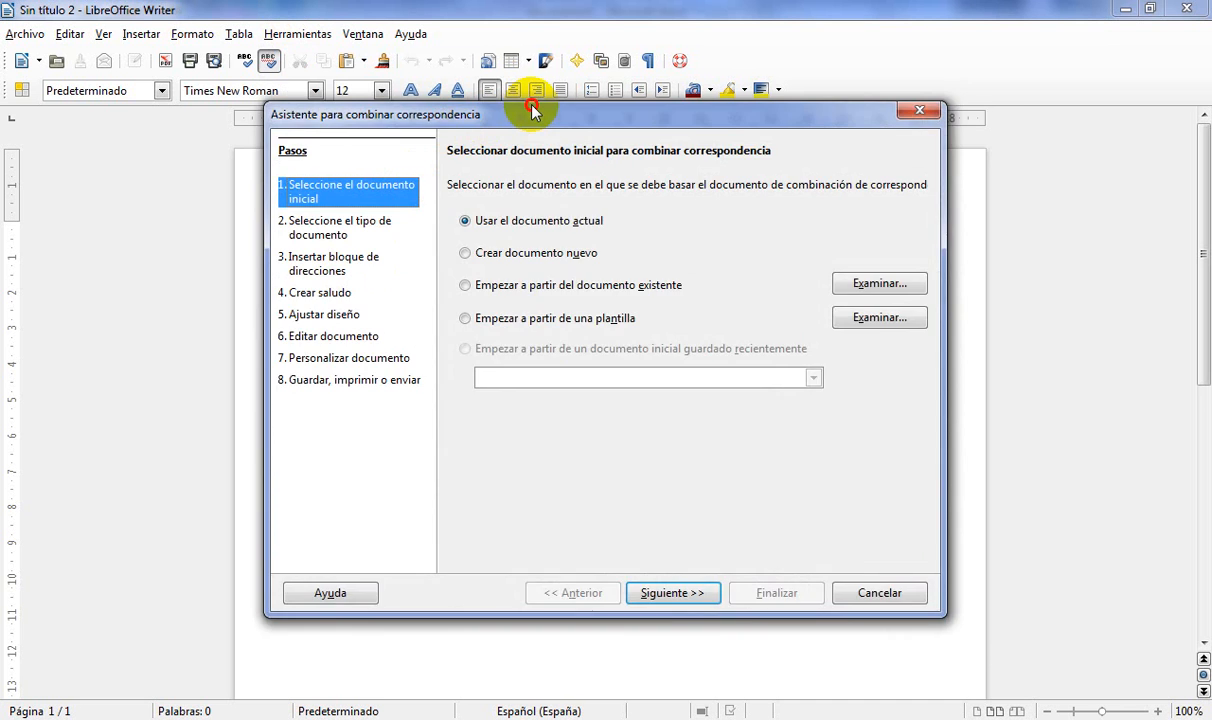
{"action": "left_click_drag", "start_coordinate": [532, 111], "coordinate": [627, 175]}
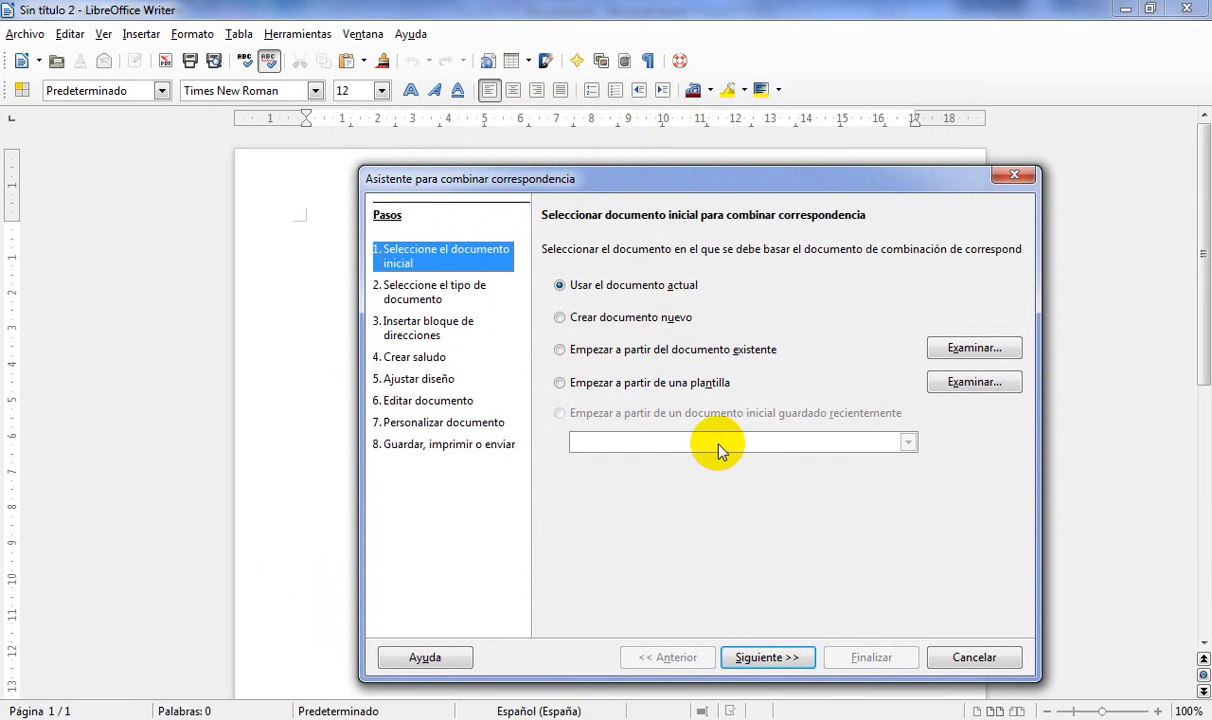
{"action": "left_click", "coordinate": [778, 665]}
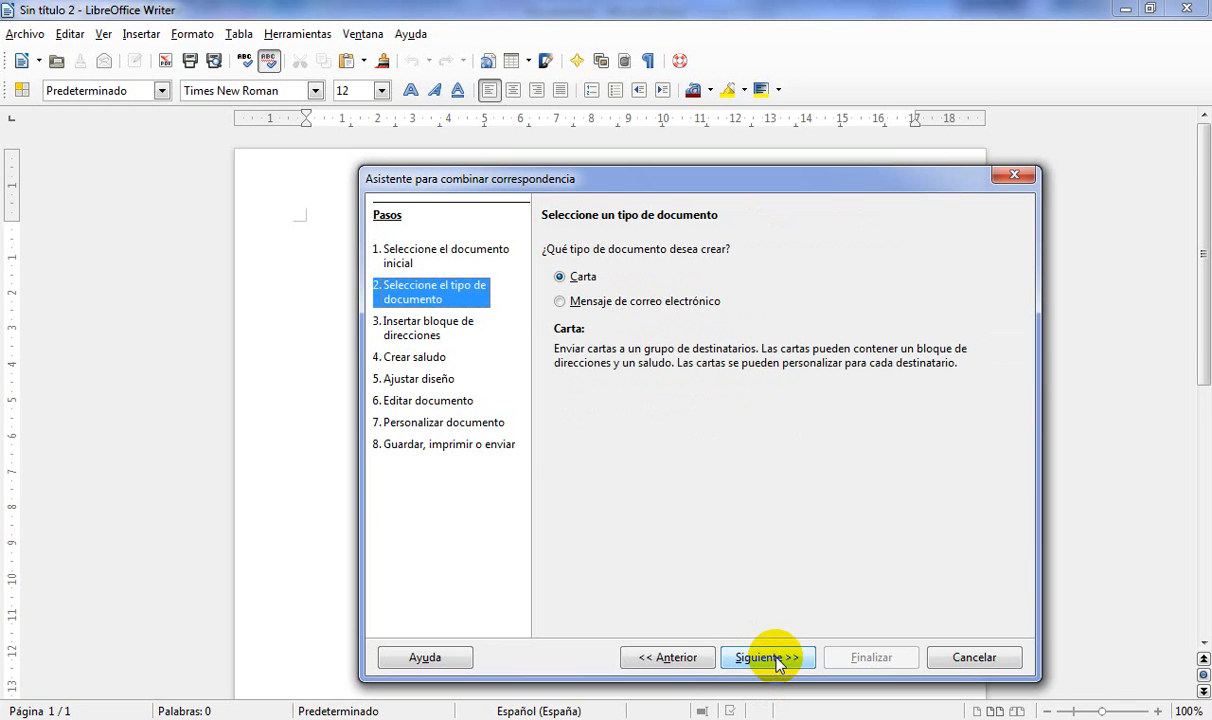
{"action": "left_click", "coordinate": [779, 664]}
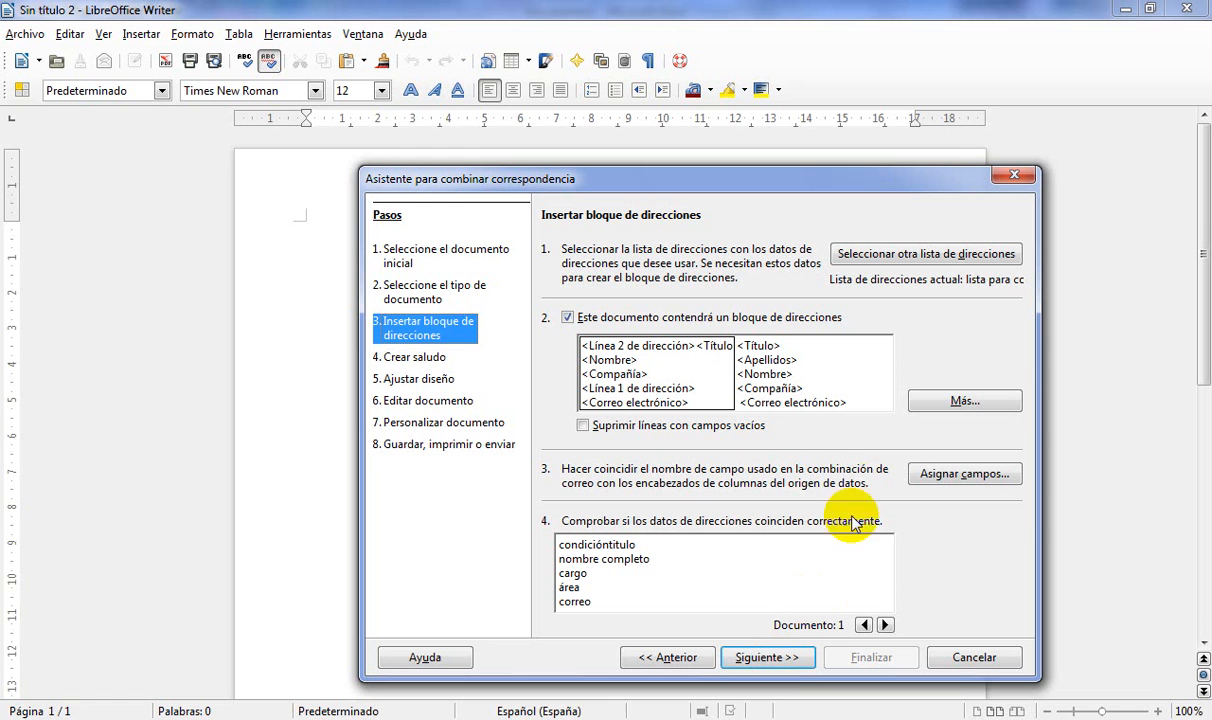
Step: Open the address list selection and browse Documentos for lista para correspondencia.ods as a list to add, cancelling the file selection
{"action": "left_click", "coordinate": [875, 256]}
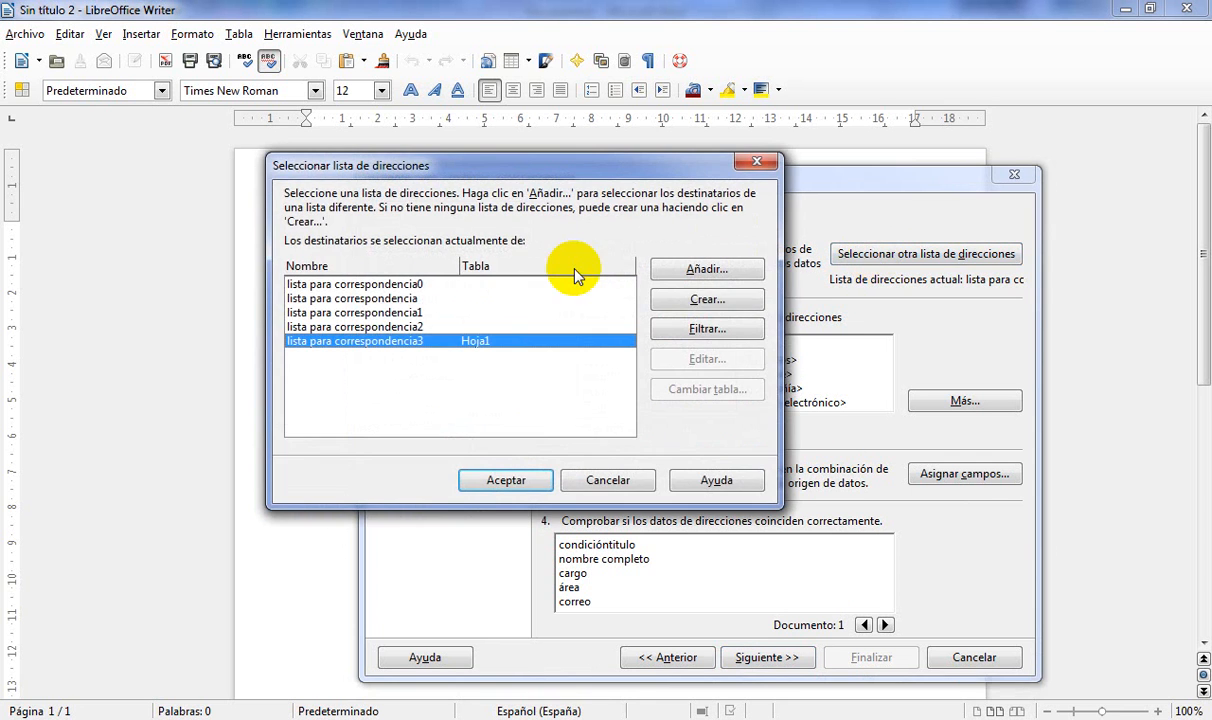
{"action": "left_click", "coordinate": [672, 274]}
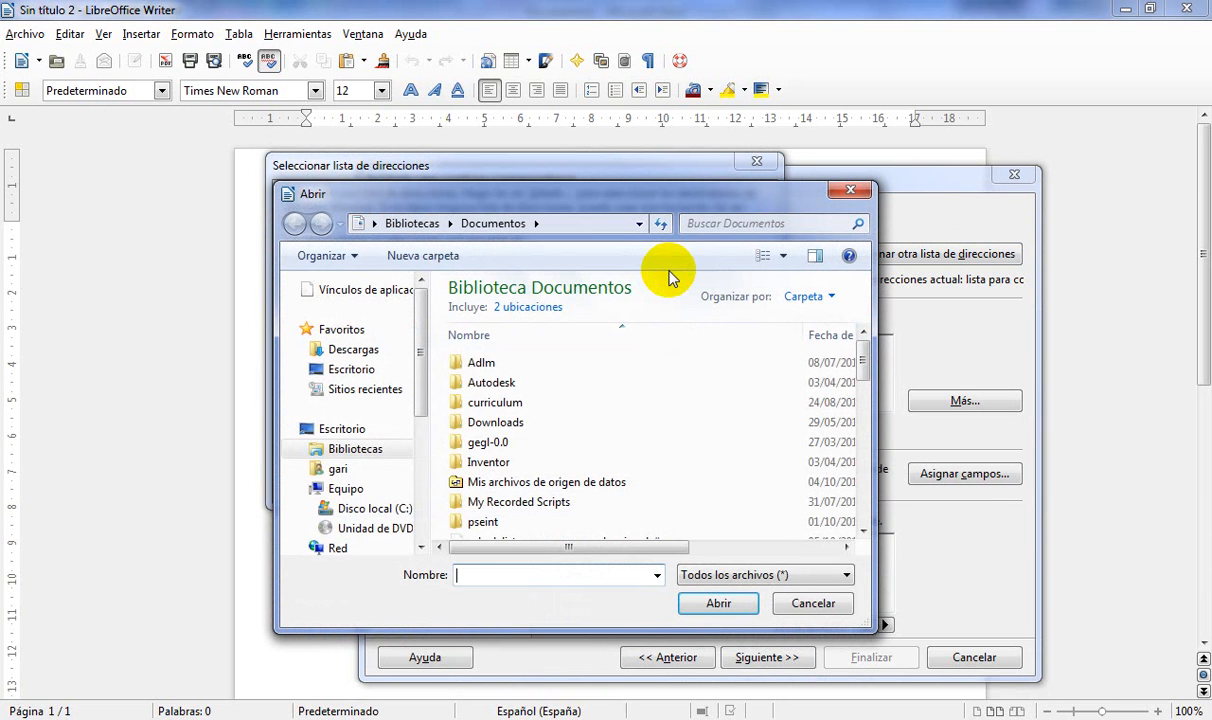
{"action": "key", "text": "Down"}
{"action": "key", "text": "Down"}
{"action": "key", "text": "Down"}
{"action": "key", "text": "Down"}
{"action": "key", "text": "Down"}
{"action": "key", "text": "Down"}
{"action": "key", "text": "Down"}
{"action": "key", "text": "Down"}
{"action": "key", "text": "Down"}
{"action": "key", "text": "Down"}
{"action": "key", "text": "Down"}
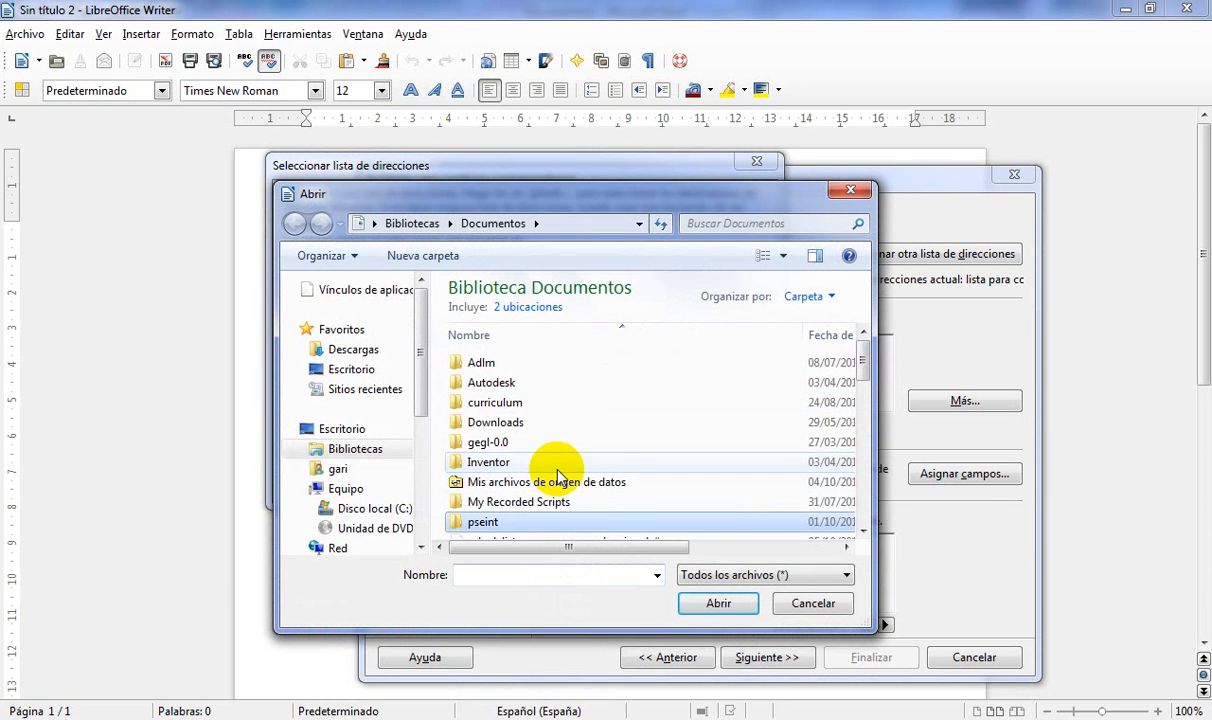
{"action": "key", "text": "Down"}
{"action": "key", "text": "Down"}
{"action": "key", "text": "Down"}
{"action": "key", "text": "Down"}
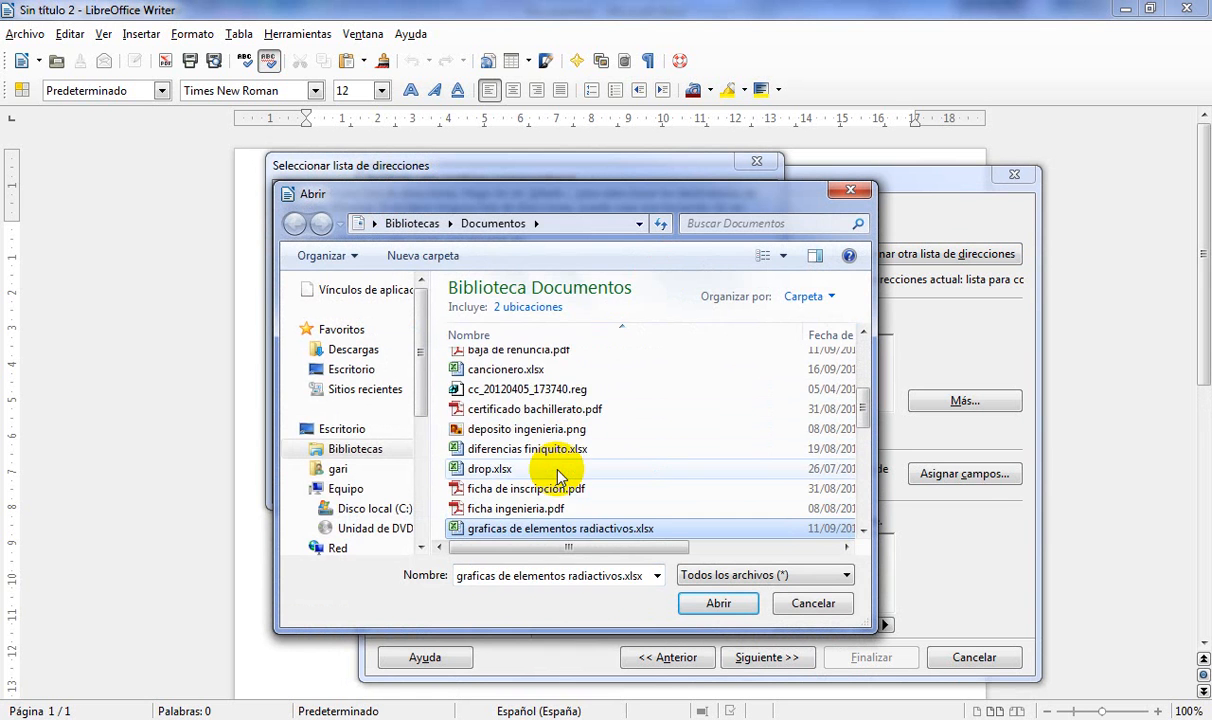
{"action": "key", "text": "Down"}
{"action": "key", "text": "Down"}
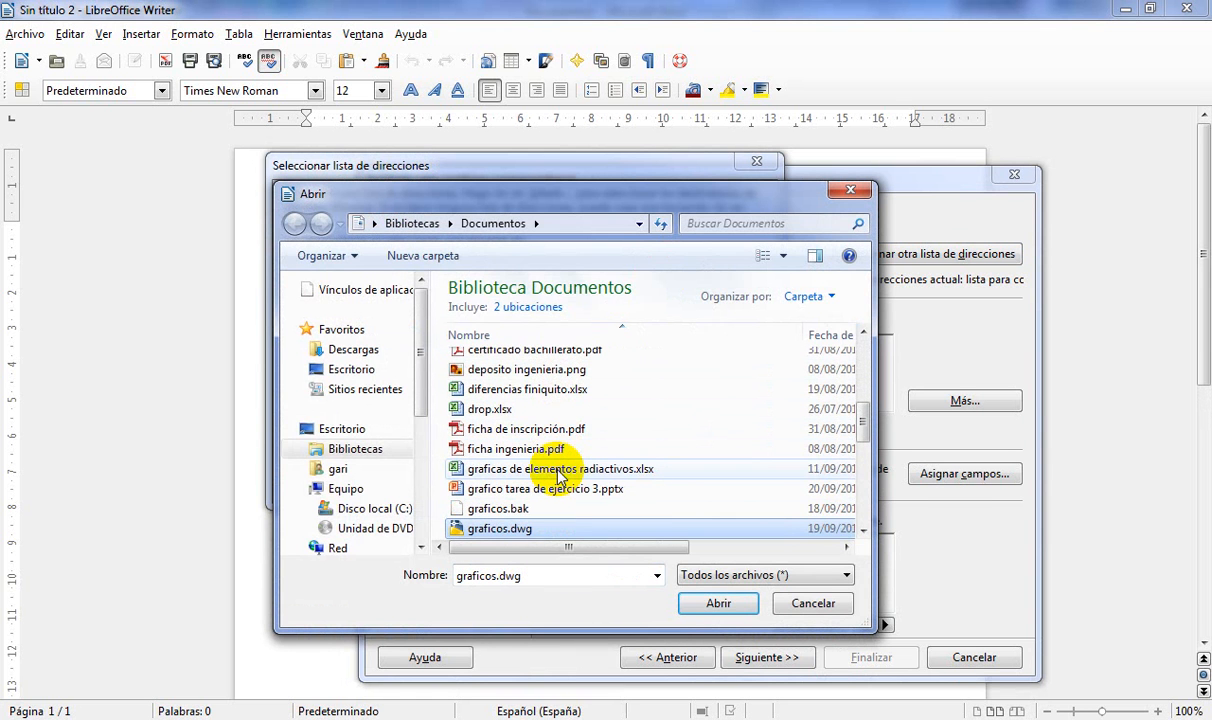
{"action": "left_click", "coordinate": [558, 473]}
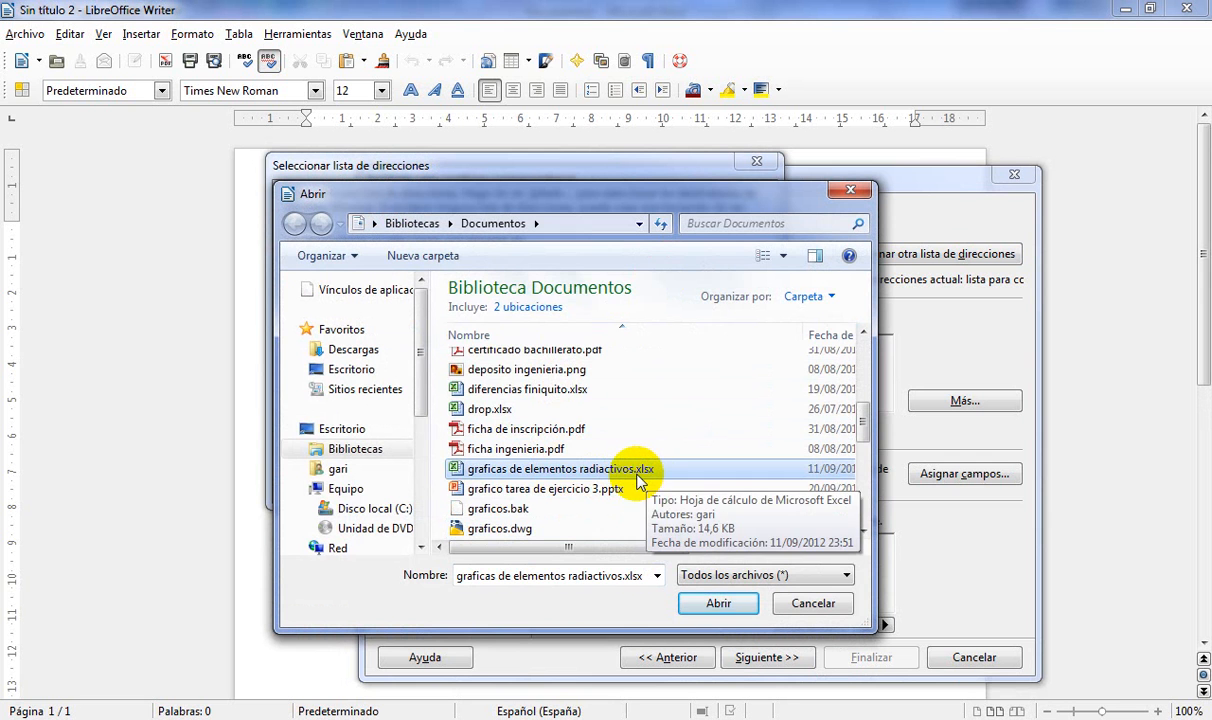
{"action": "key", "text": "Down"}
{"action": "key", "text": "Down"}
{"action": "key", "text": "Down"}
{"action": "key", "text": "Down"}
{"action": "key", "text": "Down"}
{"action": "key", "text": "Down"}
{"action": "key", "text": "Down"}
{"action": "key", "text": "Down"}
{"action": "key", "text": "Down"}
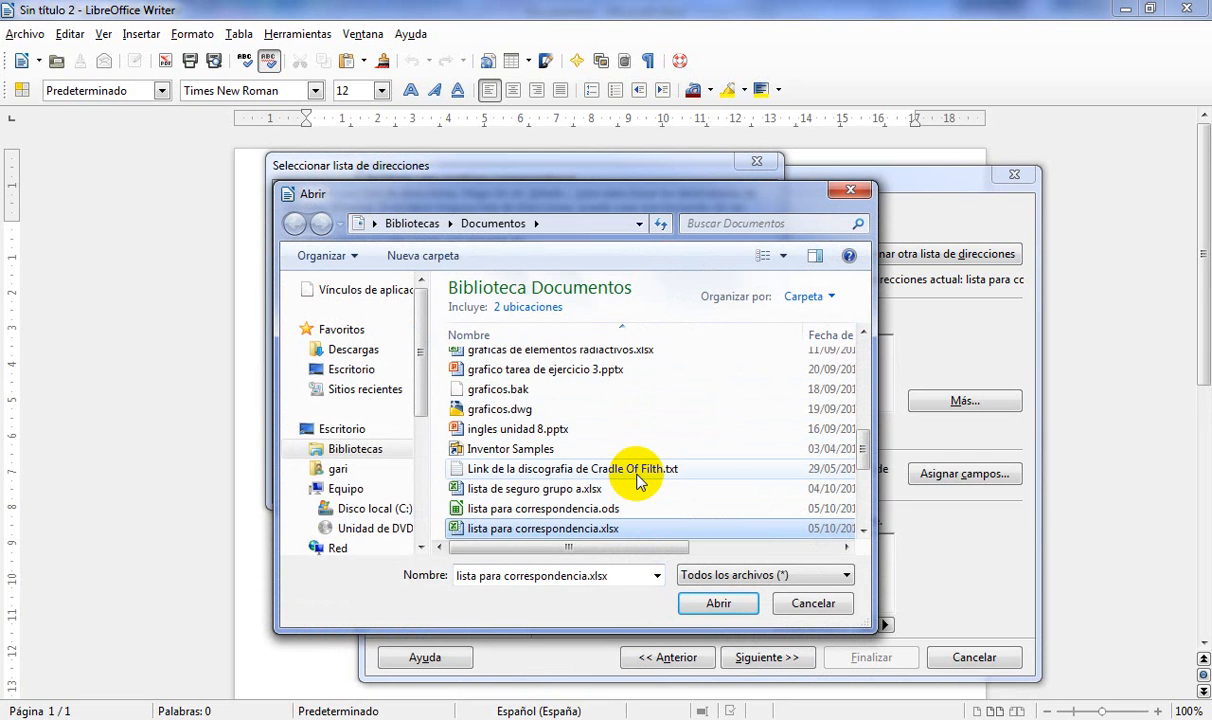
{"action": "key", "text": "Down"}
{"action": "left_click", "coordinate": [640, 482]}
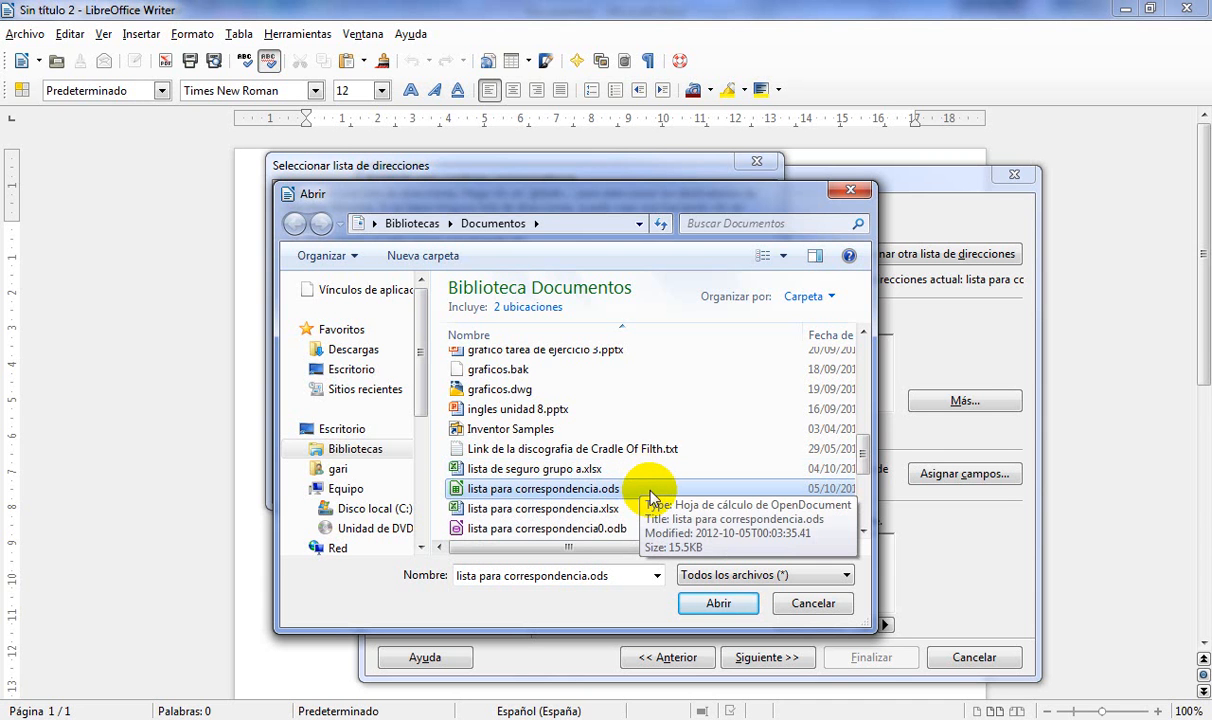
{"action": "left_click", "coordinate": [650, 491]}
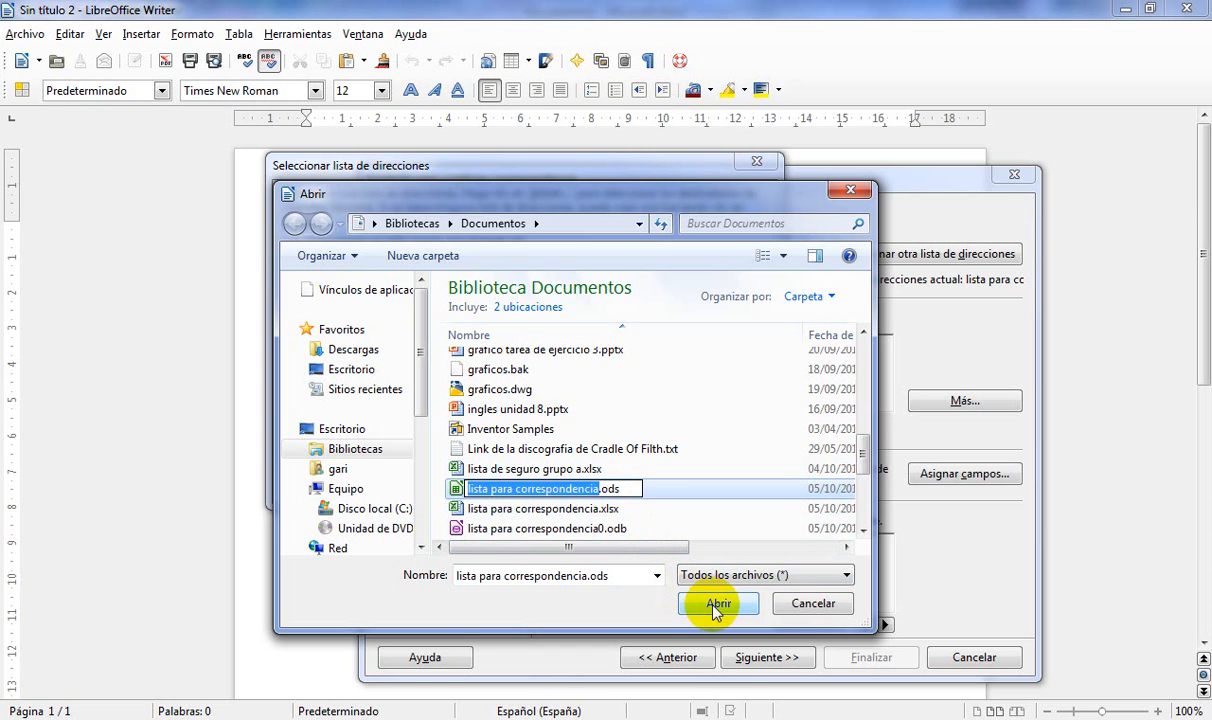
{"action": "left_click", "coordinate": [801, 612]}
{"action": "left_click", "coordinate": [801, 612]}
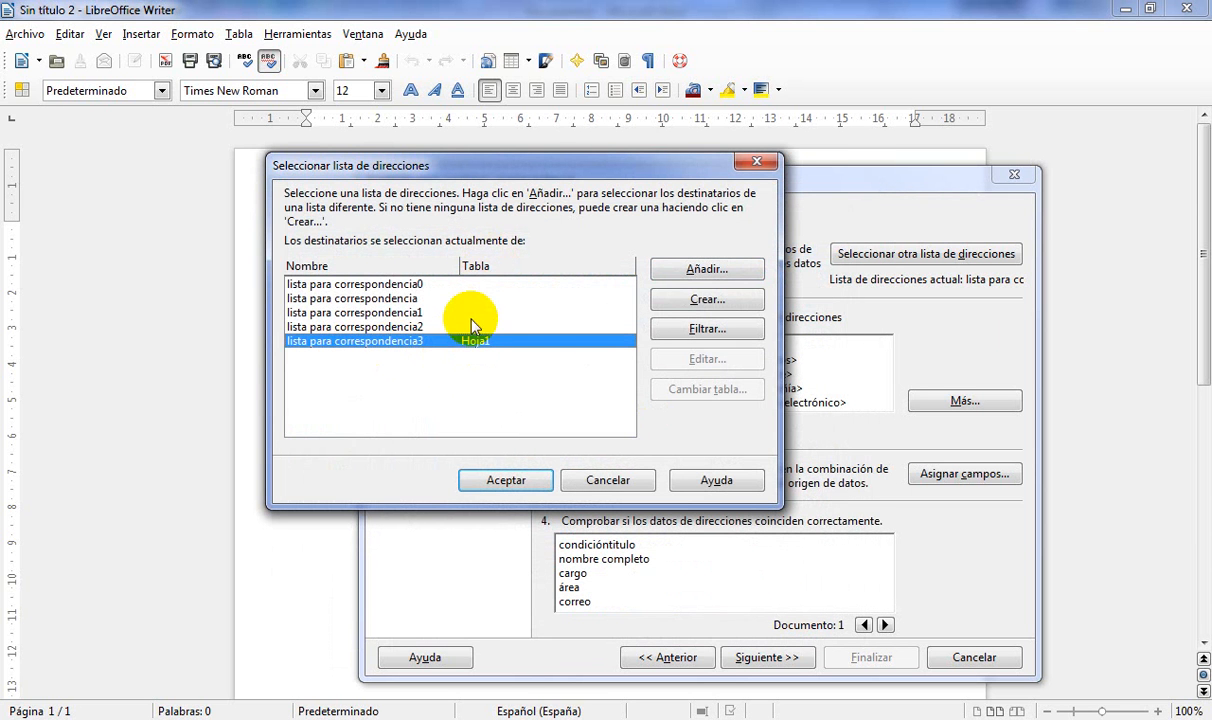
Step: Select lista para correspondencia3 with table Hoja1 as the address list and accept it
{"action": "left_click", "coordinate": [365, 313]}
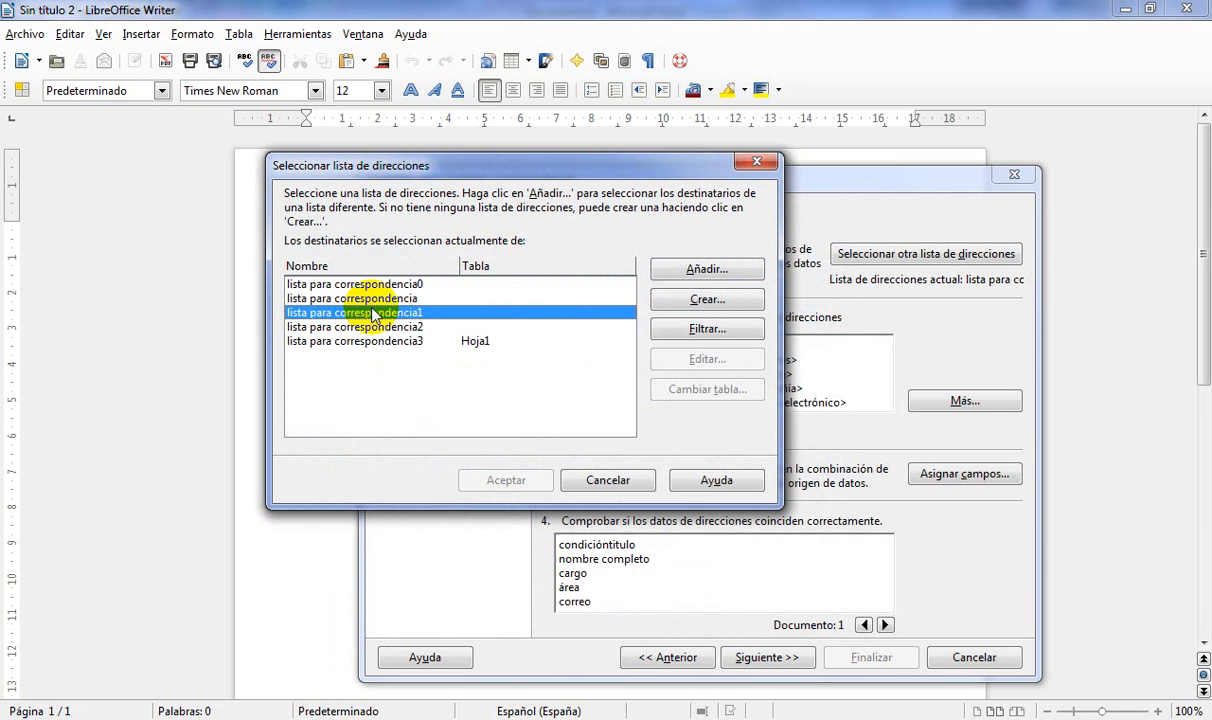
{"action": "left_click", "coordinate": [358, 342]}
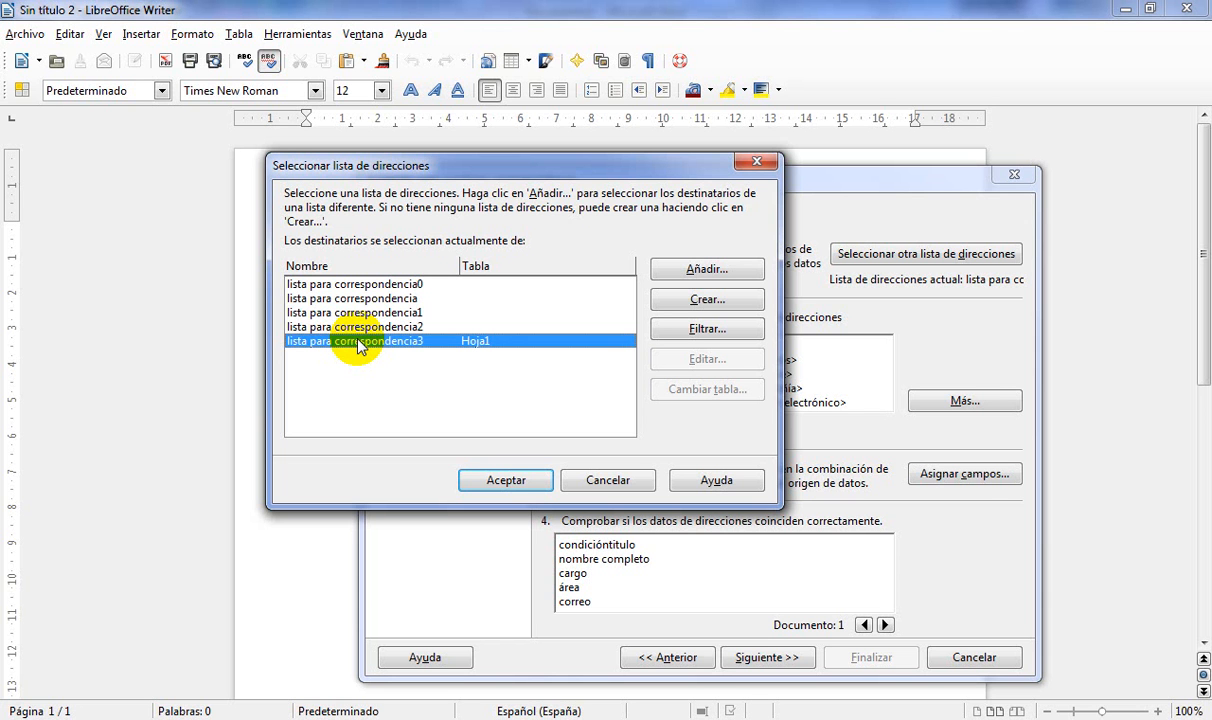
{"action": "left_click", "coordinate": [505, 481]}
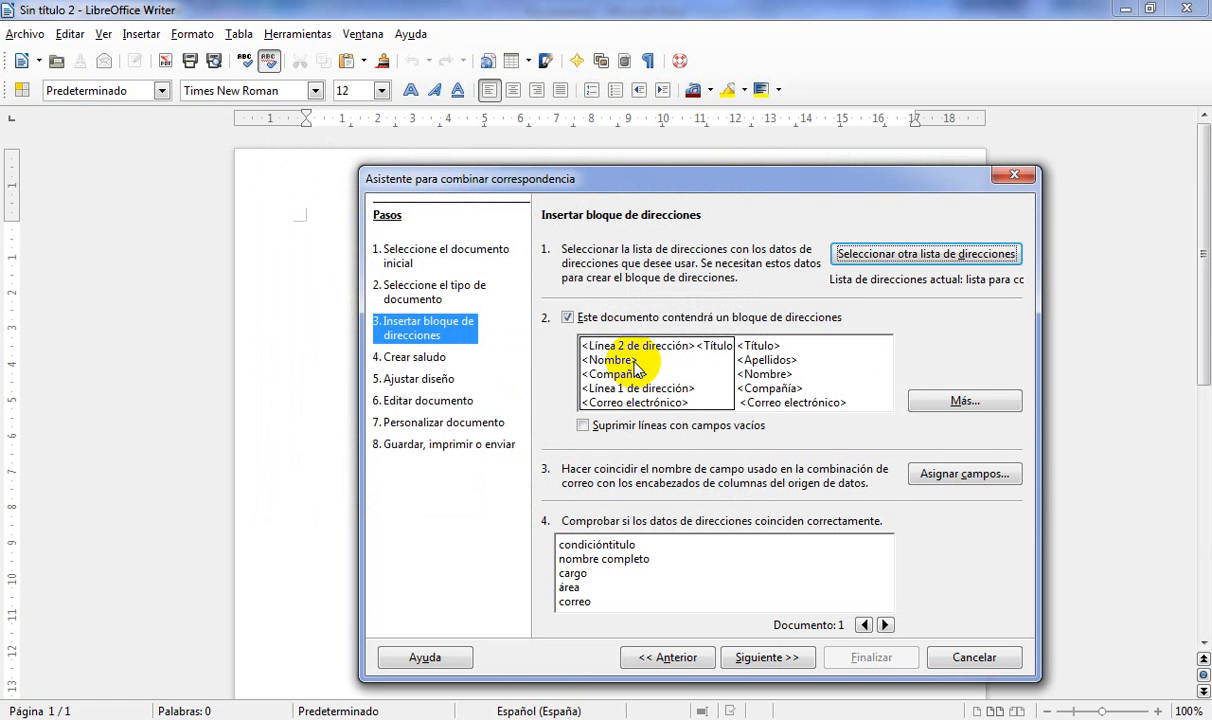
Step: Accept the address block starting with <Línea 2 de dirección><Título>, never including the country, and toggle the suppression of lines with empty fields
{"action": "left_click", "coordinate": [934, 402]}
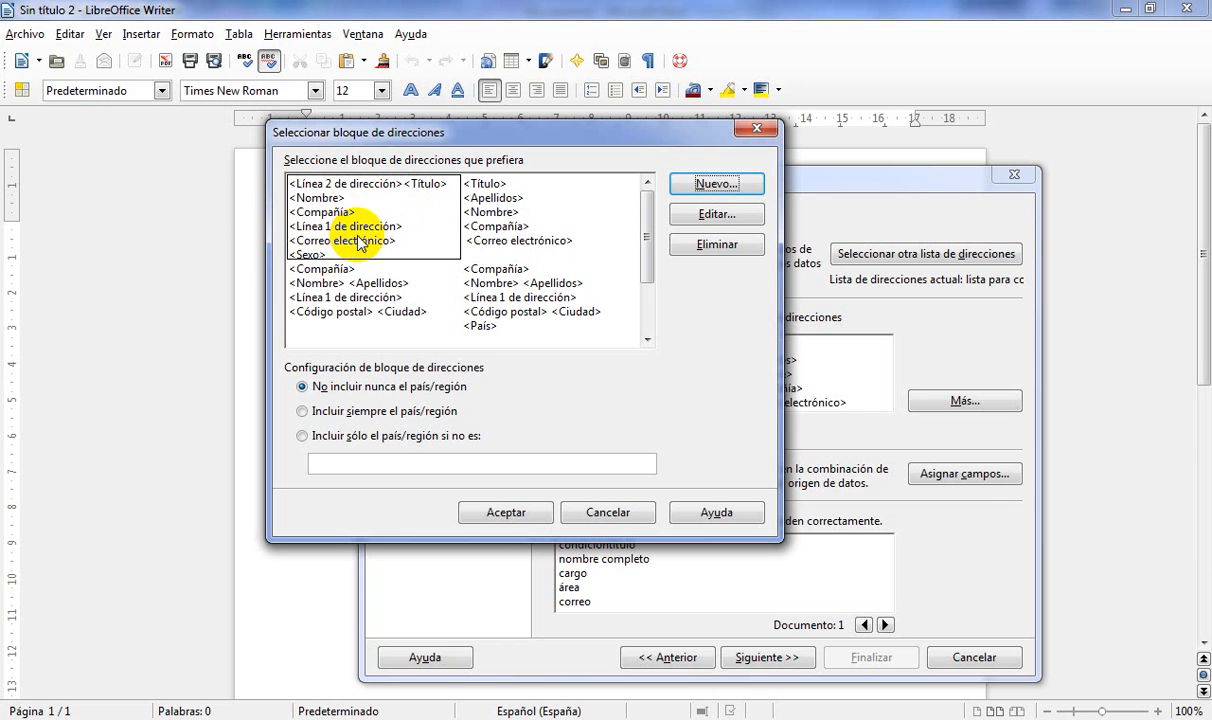
{"action": "left_click", "coordinate": [508, 514]}
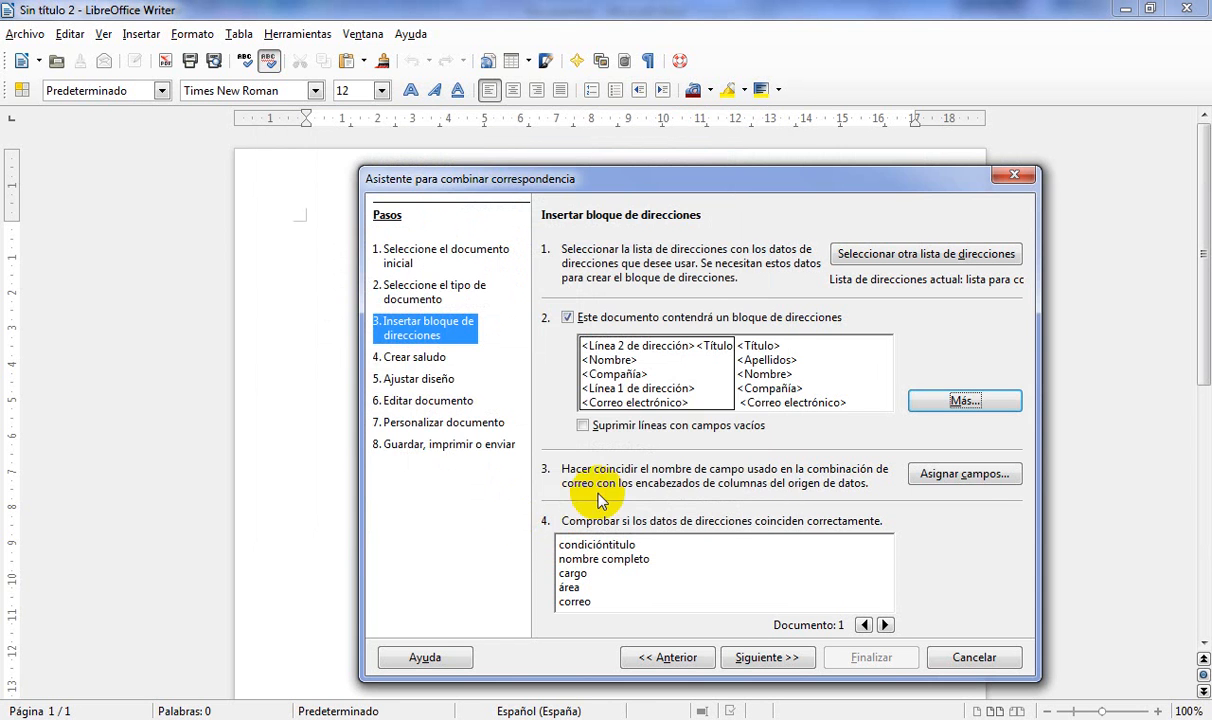
{"action": "left_click", "coordinate": [583, 426]}
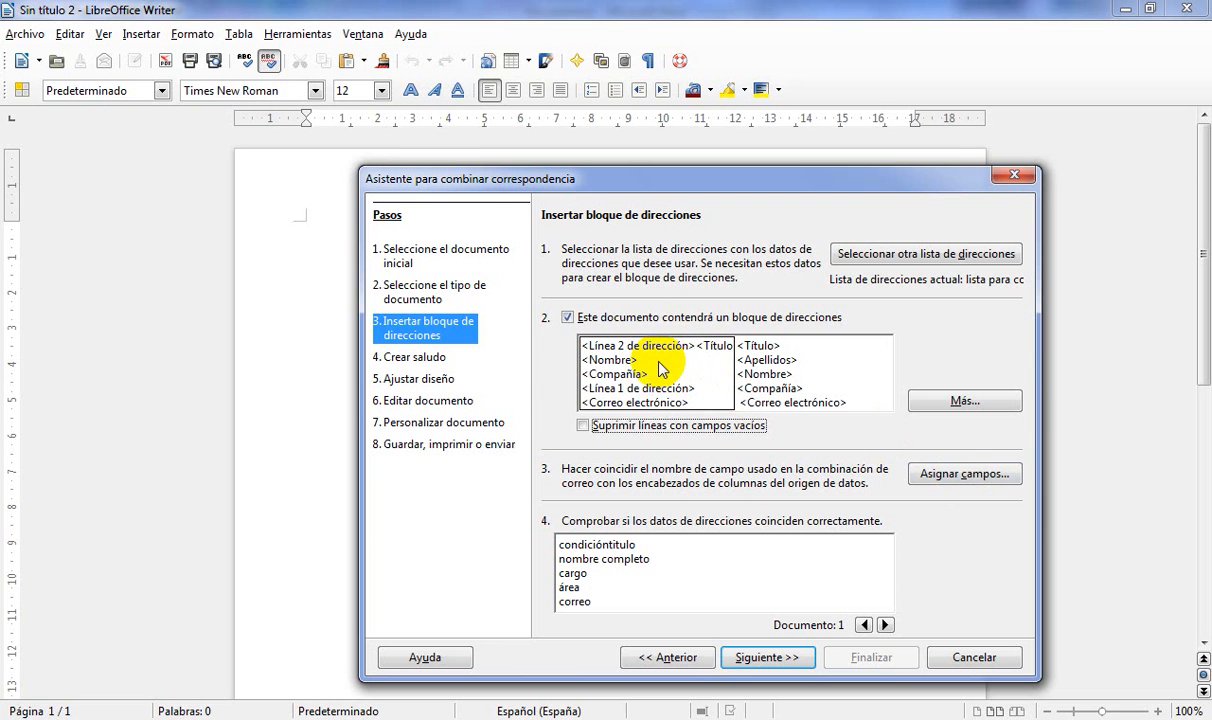
Step: Open the field assignment, check the titulo column in Excel's lista para correspondencia.xlsx, and return to Sin título 2 in LibreOffice Writer
{"action": "left_click", "coordinate": [940, 486]}
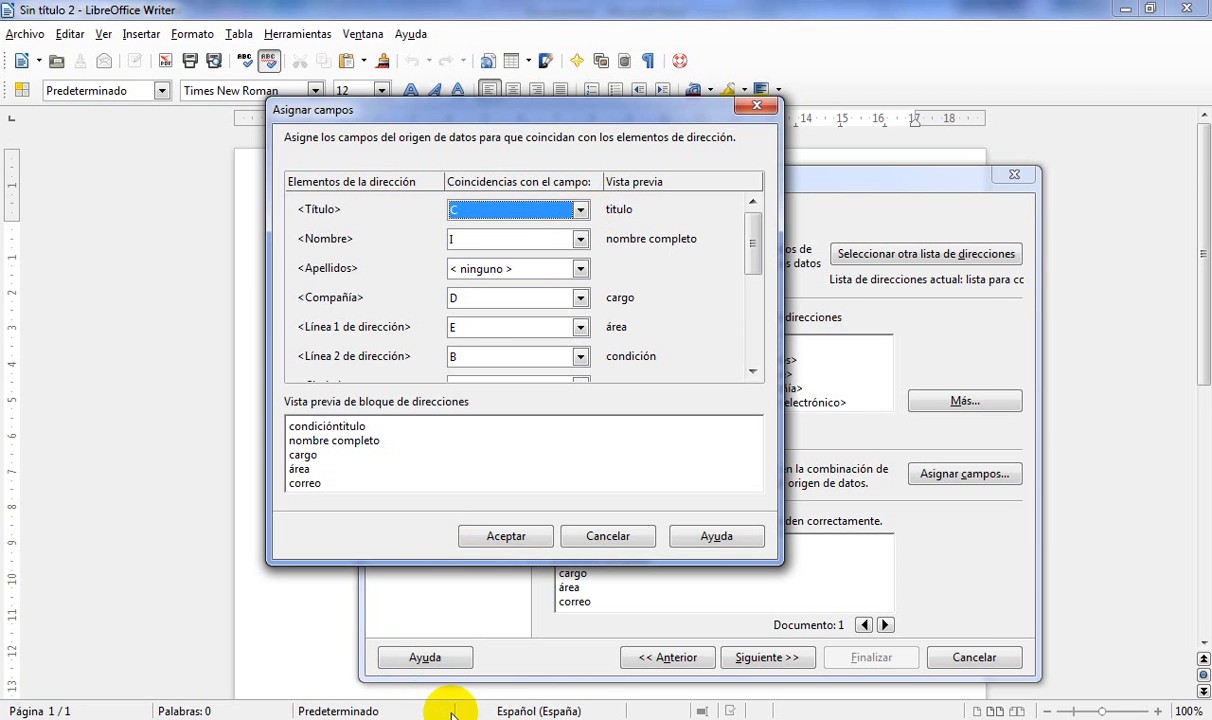
{"action": "left_click", "coordinate": [493, 719]}
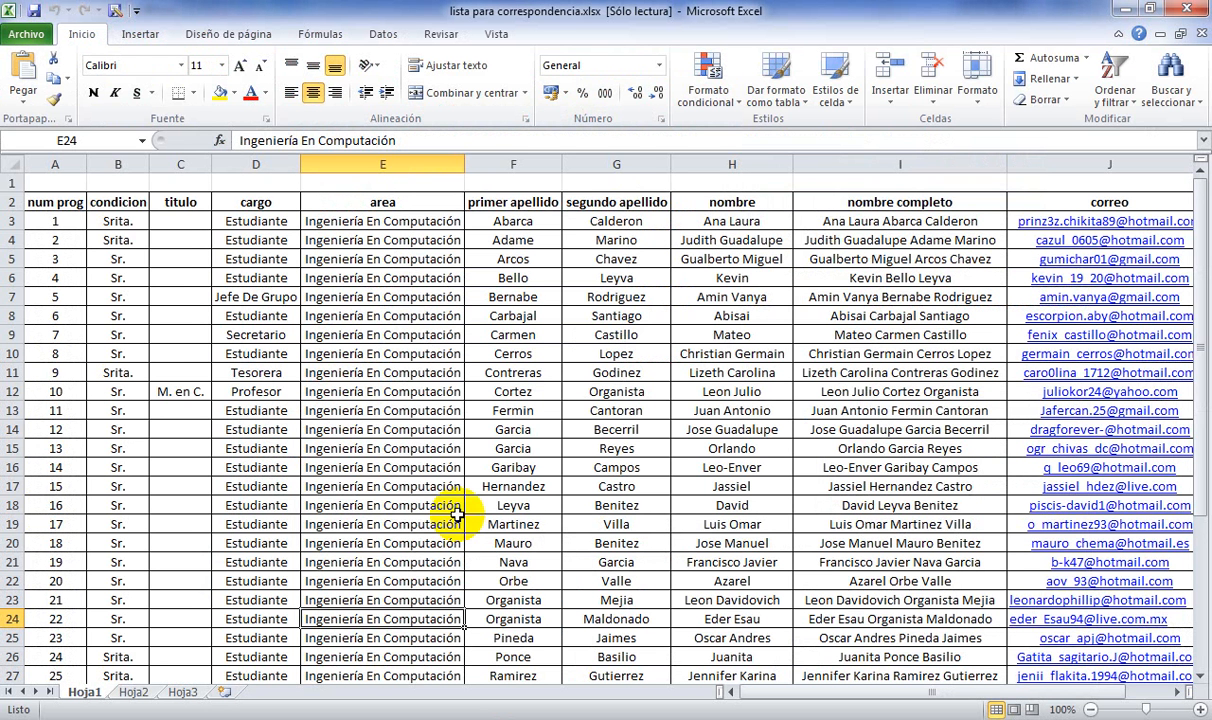
{"action": "left_click", "coordinate": [170, 244]}
{"action": "left_click", "coordinate": [180, 202]}
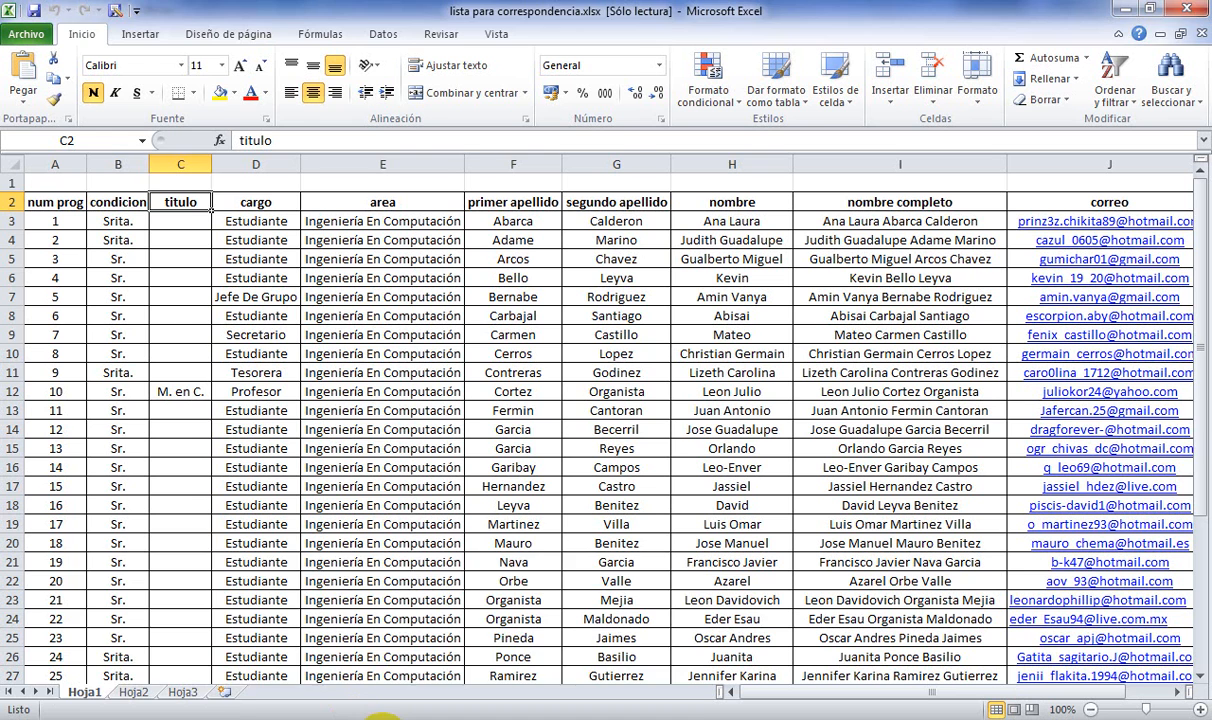
{"action": "mouse_move", "coordinate": [350, 678]}
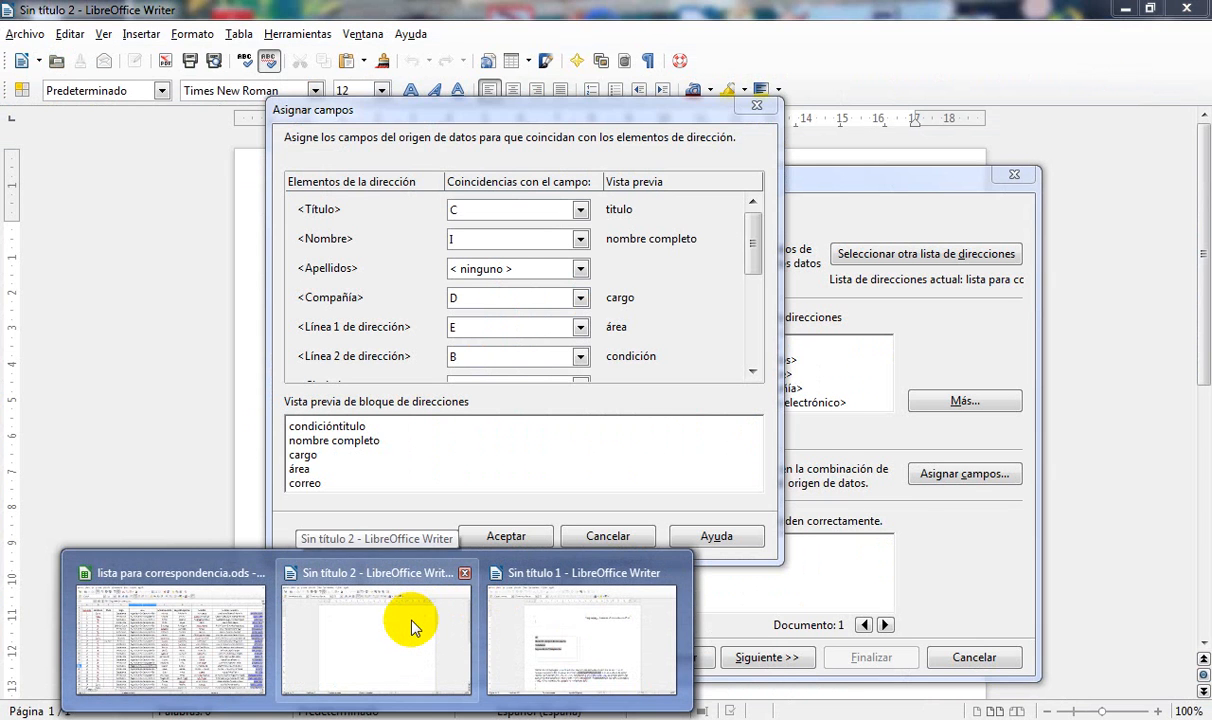
{"action": "left_click", "coordinate": [415, 625]}
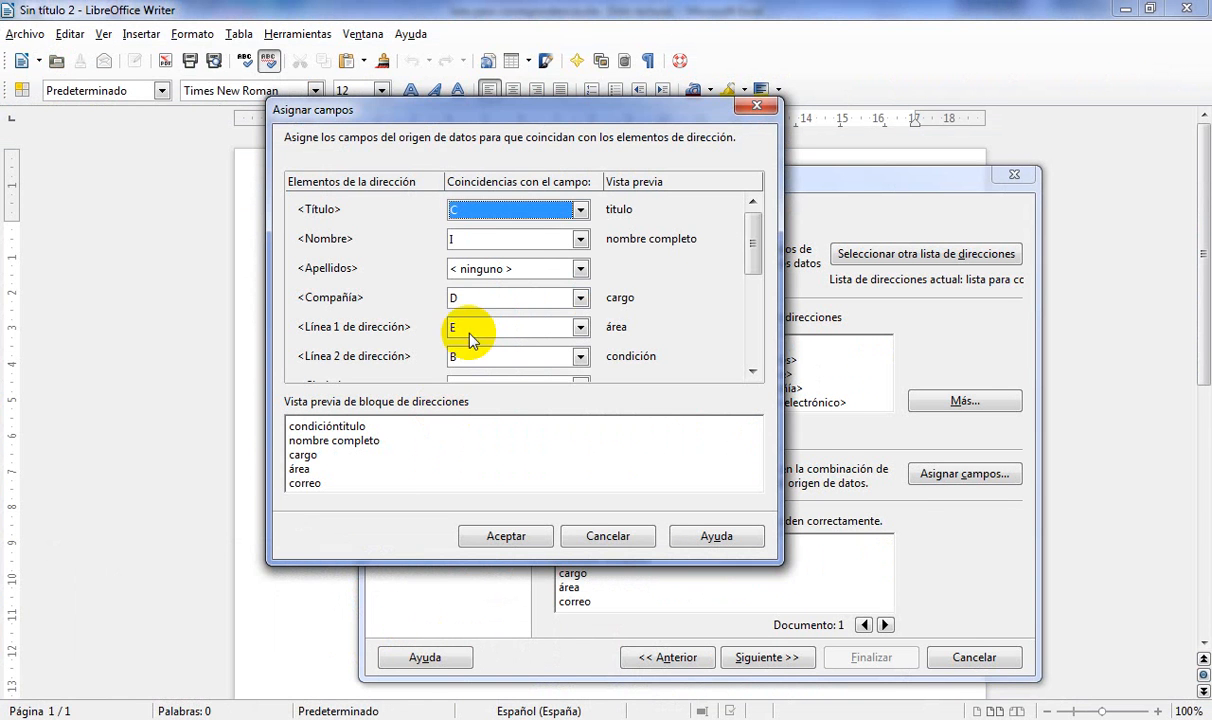
Step: Match the <Nombre> address element to column H
{"action": "left_click", "coordinate": [529, 242]}
{"action": "left_click", "coordinate": [529, 243]}
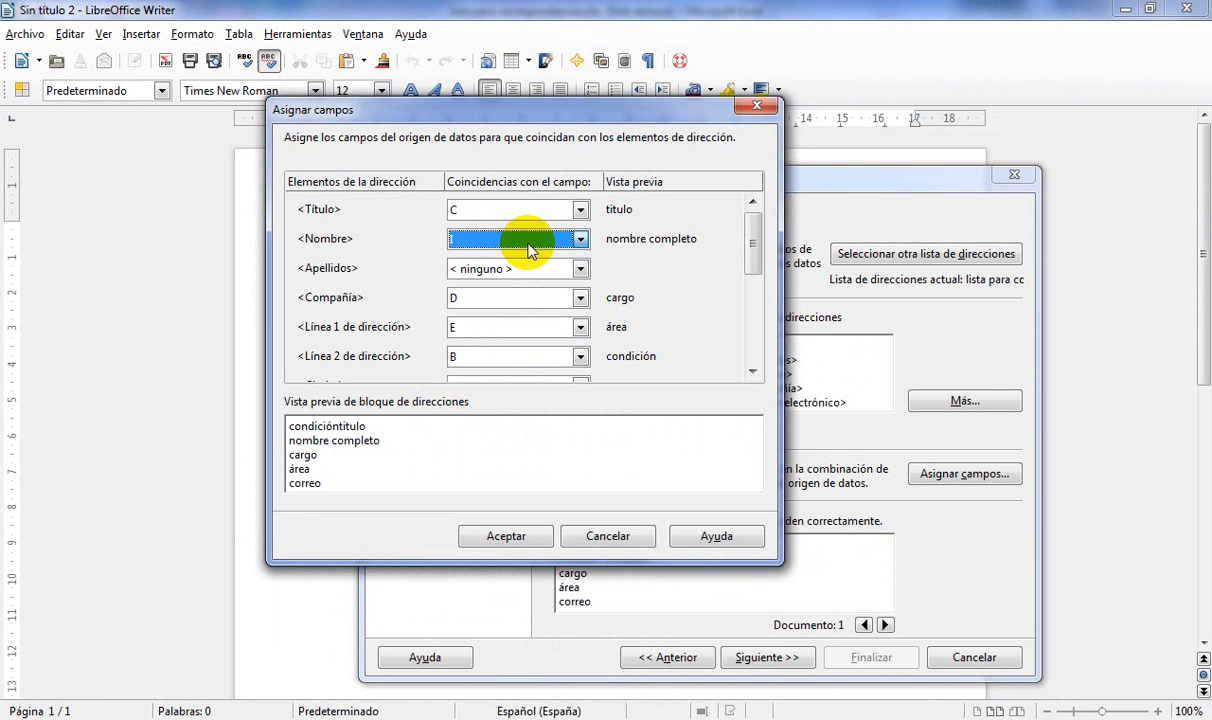
{"action": "left_click", "coordinate": [531, 243]}
{"action": "left_click", "coordinate": [521, 289]}
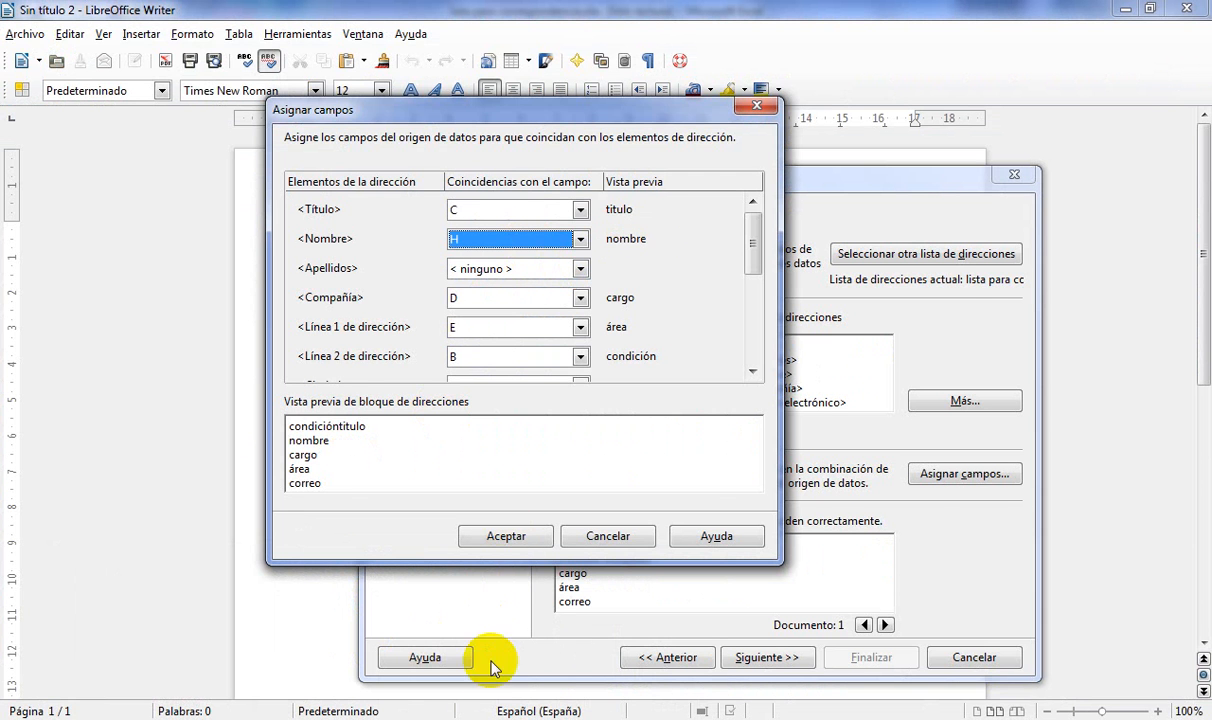
Step: Compare the nombre and nombre completo columns in the Excel list, and match <Nombre> to column I back in Writer's field assignment
{"action": "left_click", "coordinate": [493, 719]}
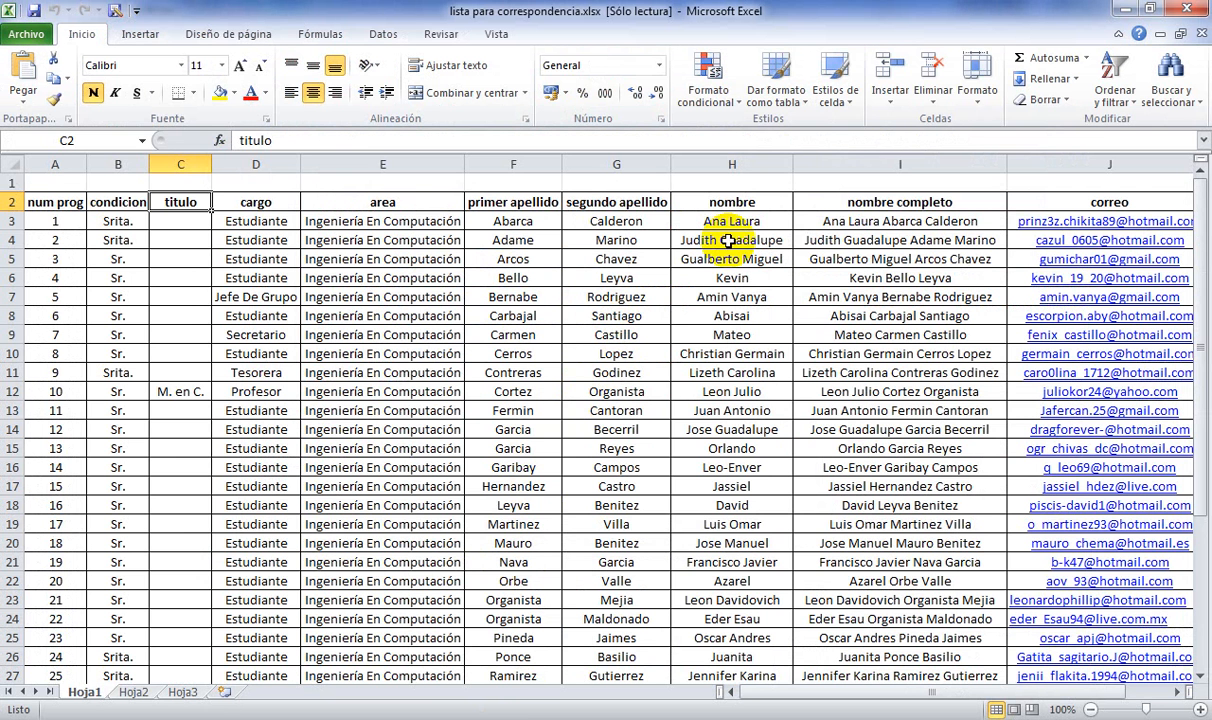
{"action": "left_click", "coordinate": [730, 220]}
{"action": "left_click", "coordinate": [724, 163]}
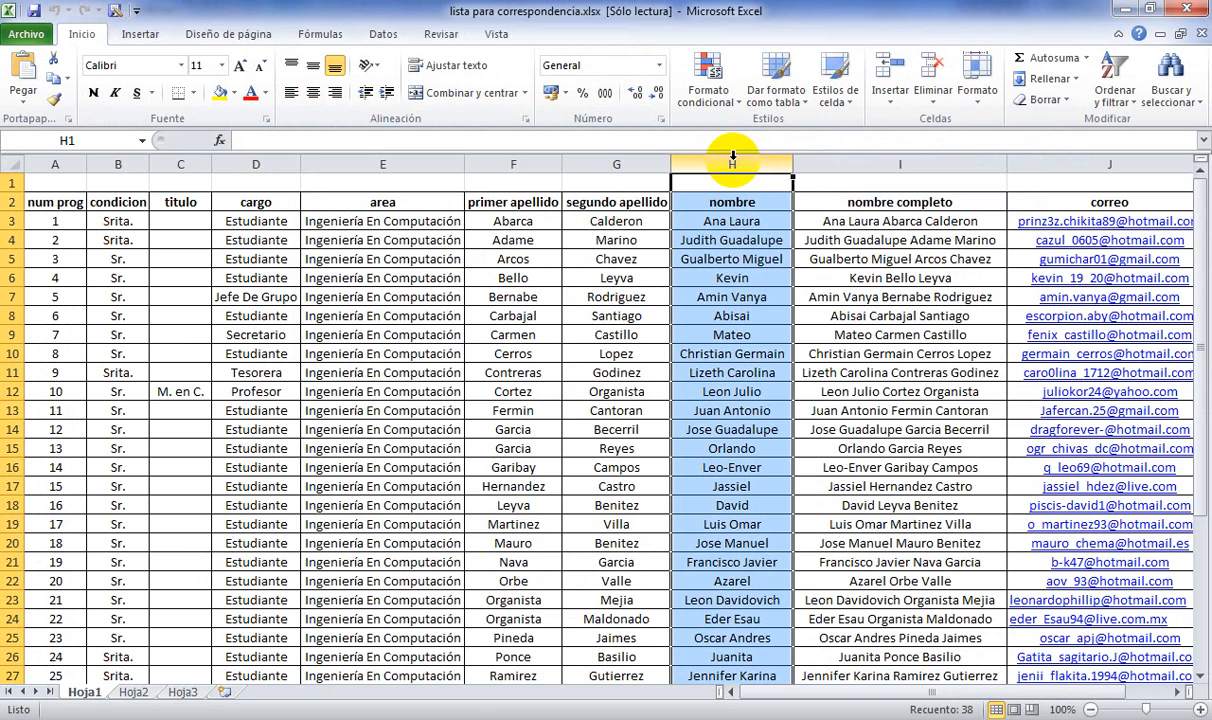
{"action": "left_click", "coordinate": [818, 160]}
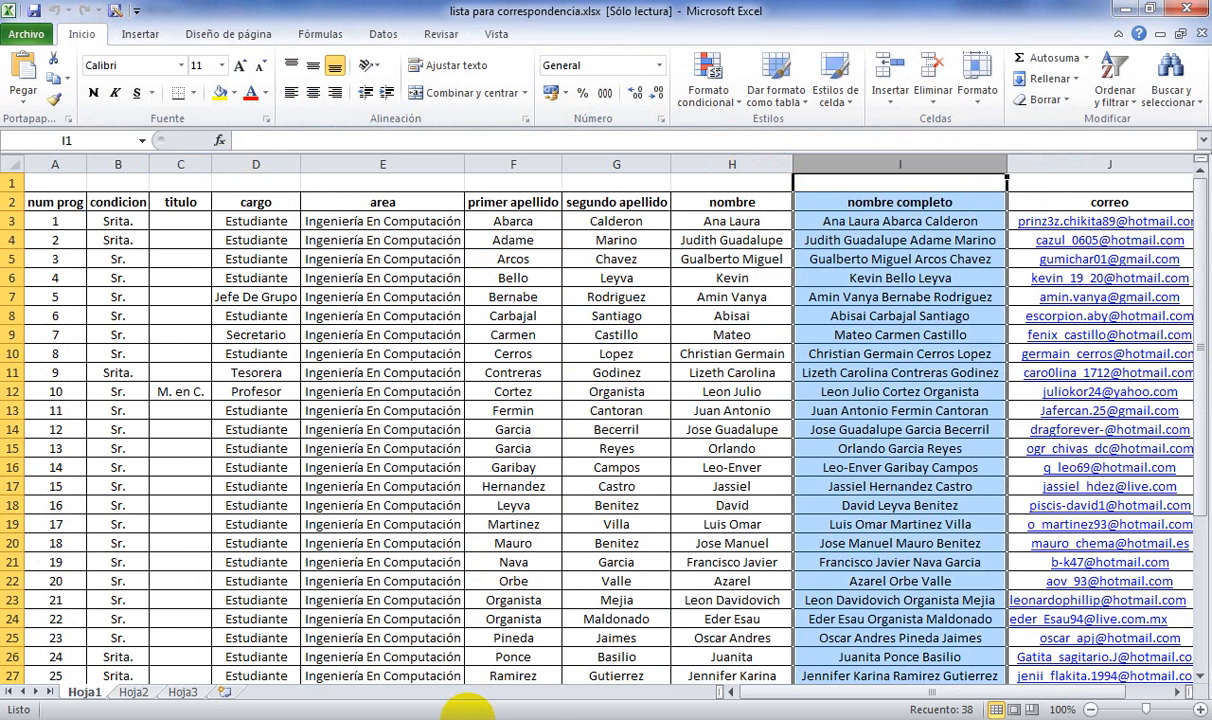
{"action": "mouse_move", "coordinate": [487, 716]}
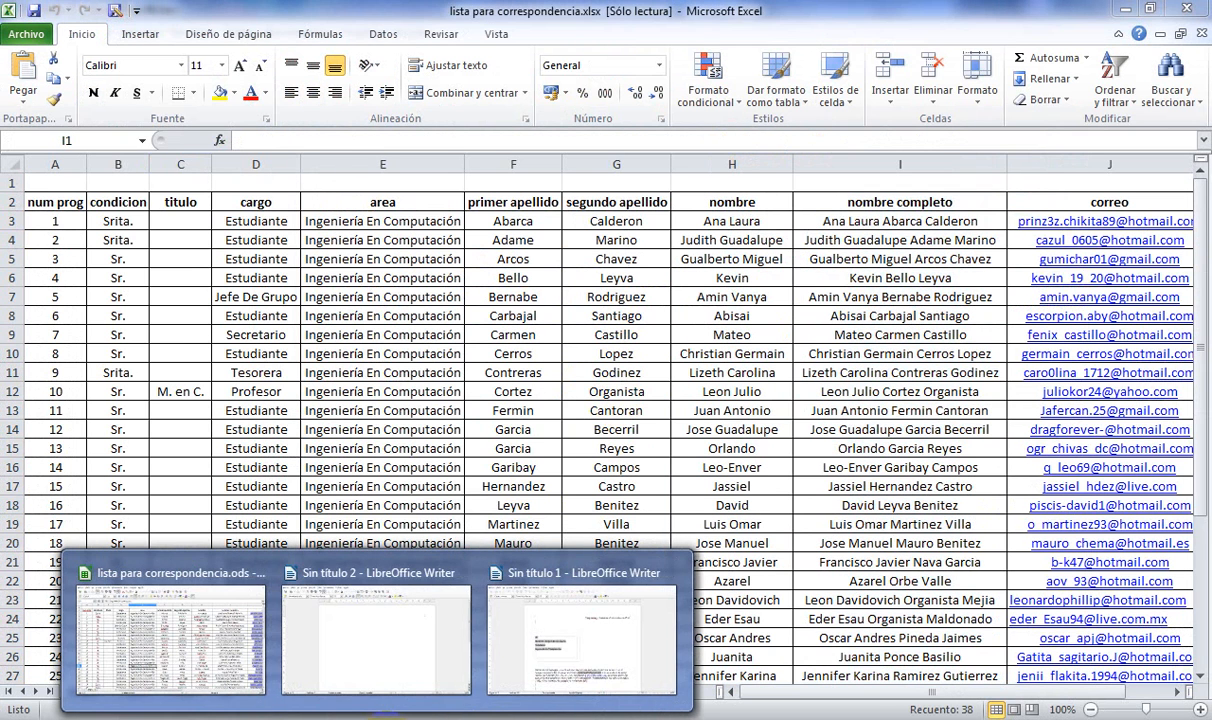
{"action": "left_click", "coordinate": [390, 672]}
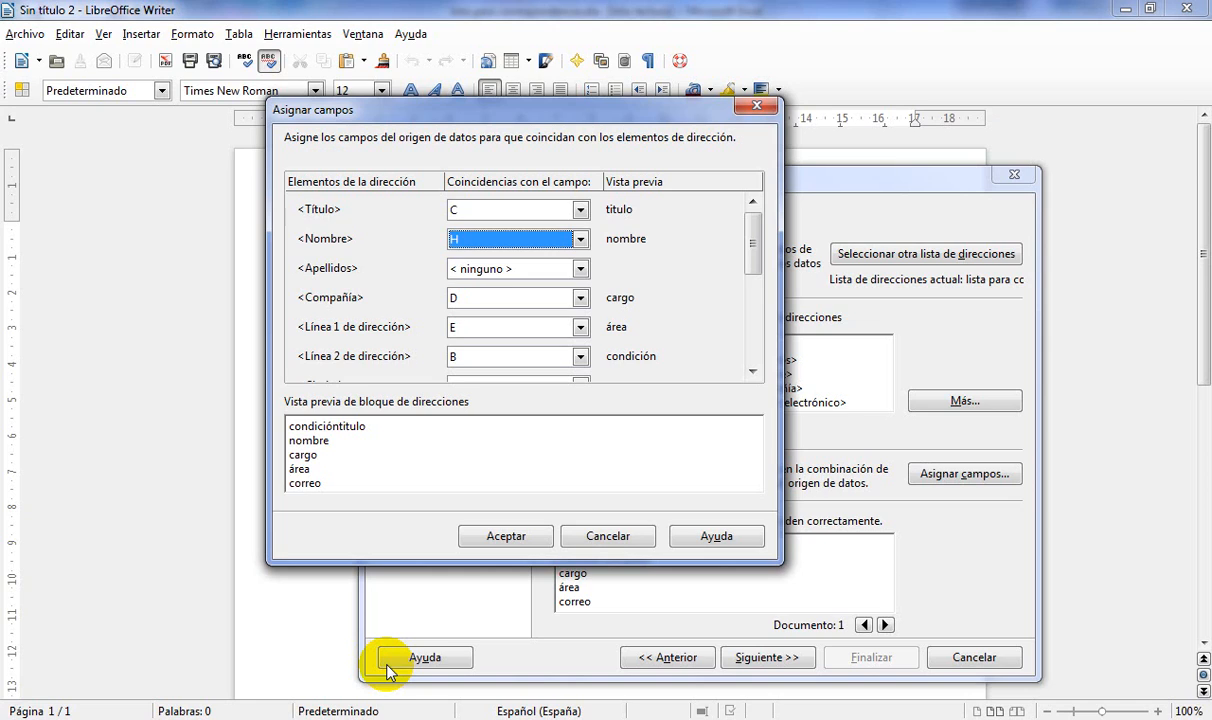
{"action": "left_click", "coordinate": [577, 239]}
{"action": "left_click", "coordinate": [555, 302]}
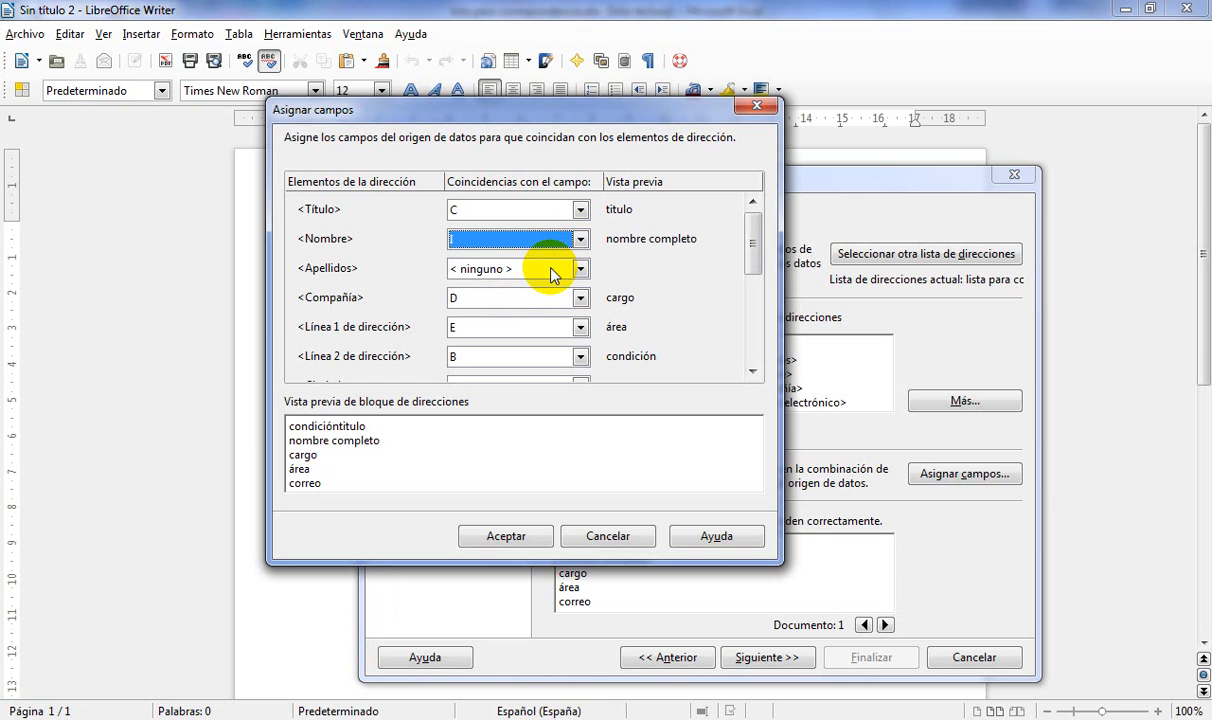
Step: Try leaving the <Título> address element unmatched, and try matching it to column A
{"action": "left_click", "coordinate": [578, 209]}
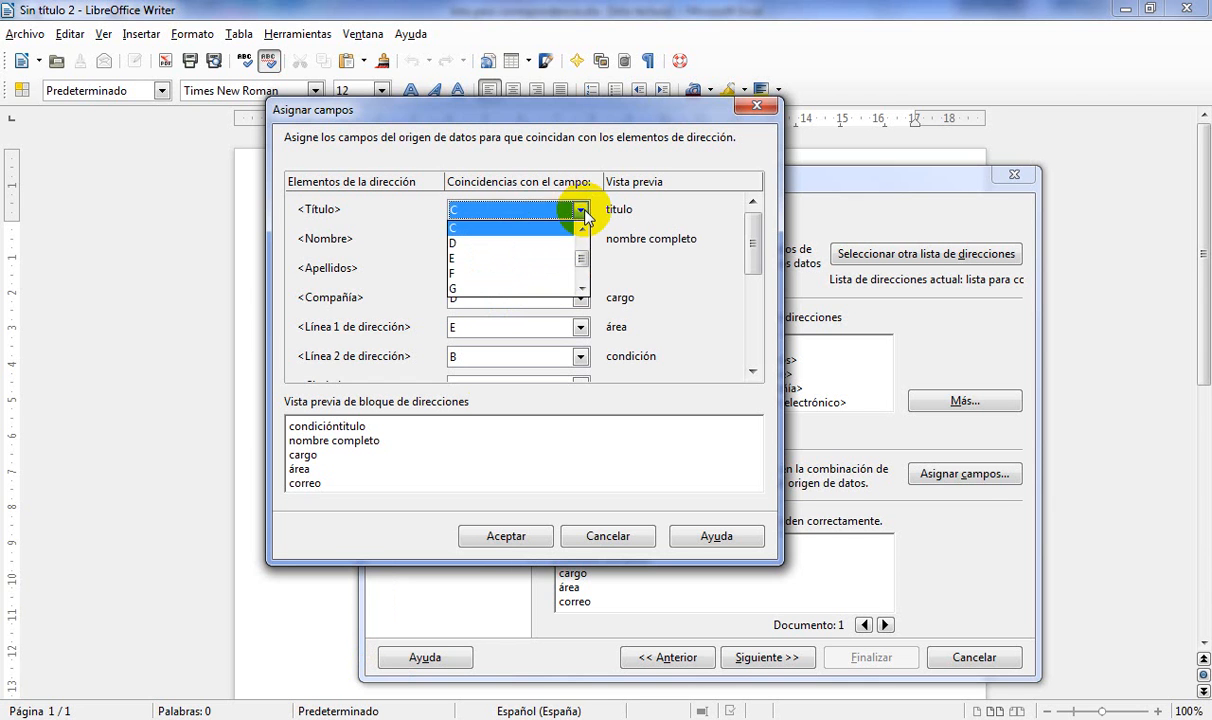
{"action": "scroll", "coordinate": [584, 232], "scroll_direction": "up", "scroll_amount": 3}
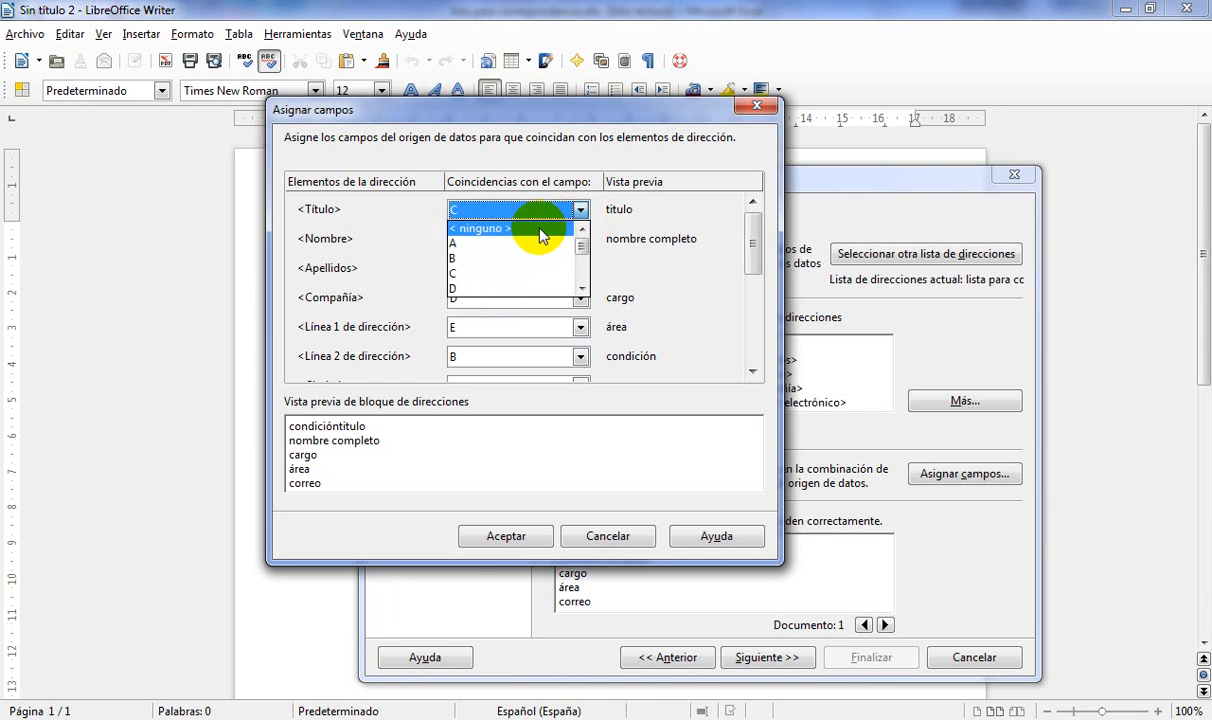
{"action": "left_click", "coordinate": [540, 233]}
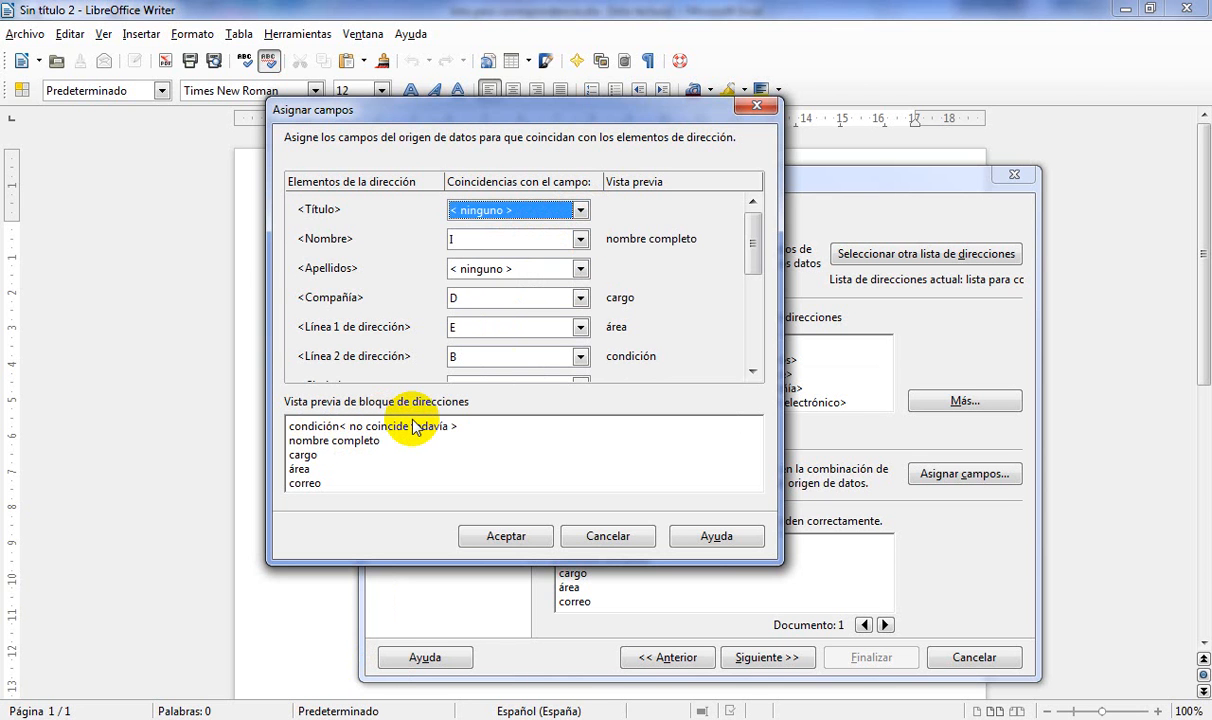
{"action": "left_click", "coordinate": [574, 210]}
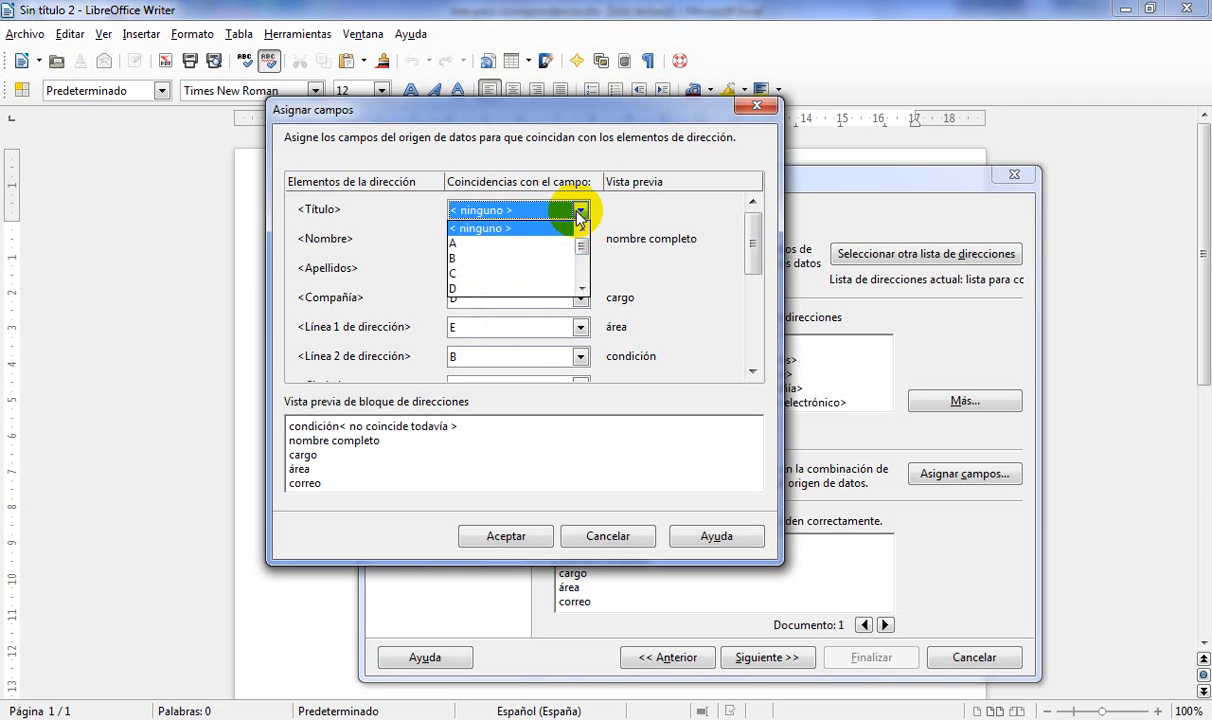
{"action": "left_click", "coordinate": [558, 244]}
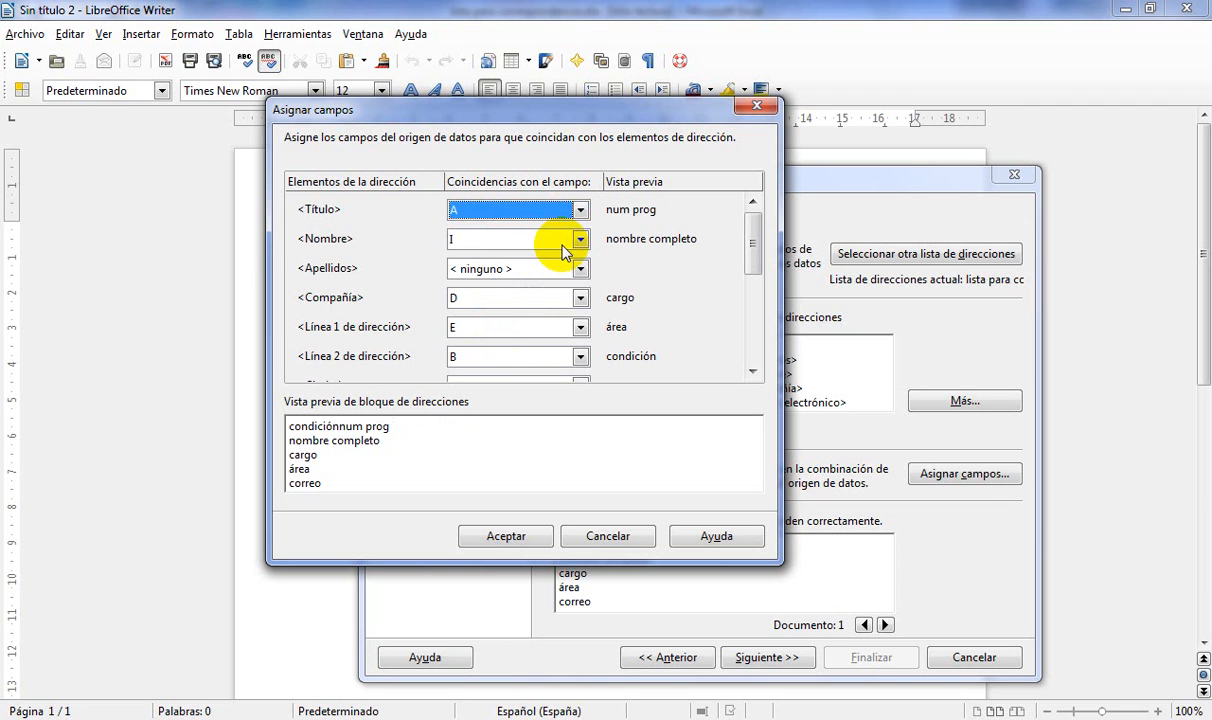
Step: Match <Título> to column C, accept the field assignment, and continue to the greeting step of the wizard
{"action": "left_click", "coordinate": [579, 209]}
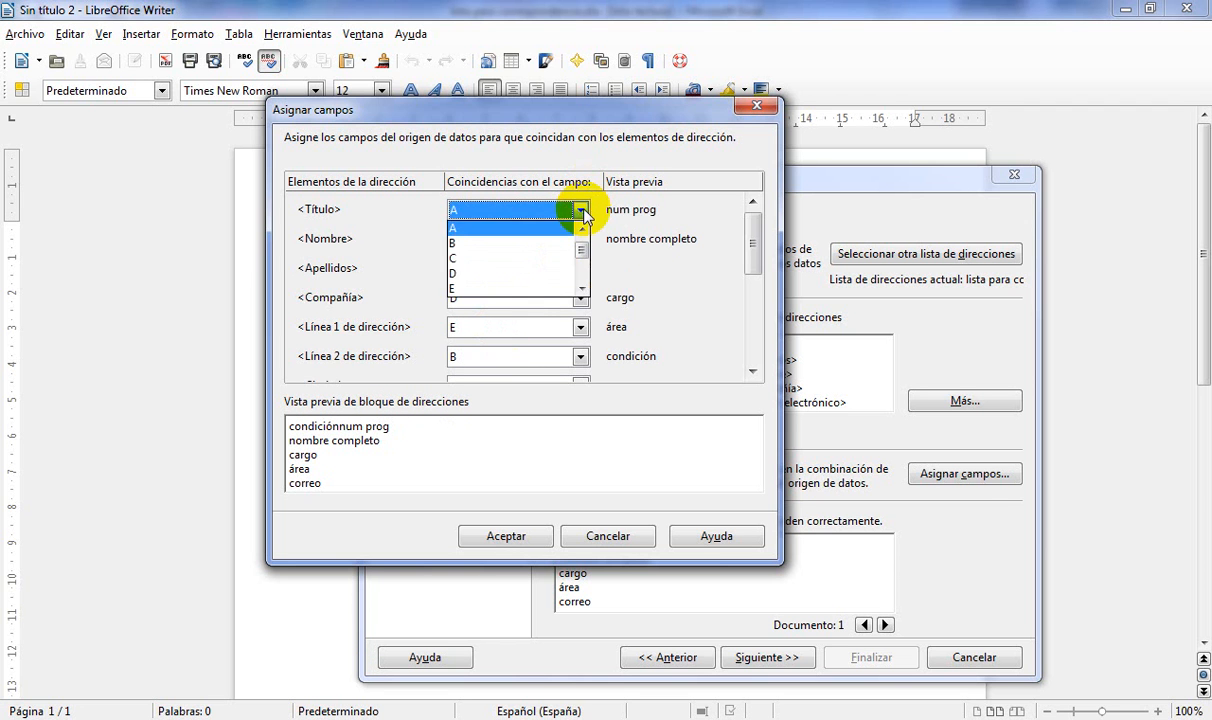
{"action": "left_click", "coordinate": [556, 266]}
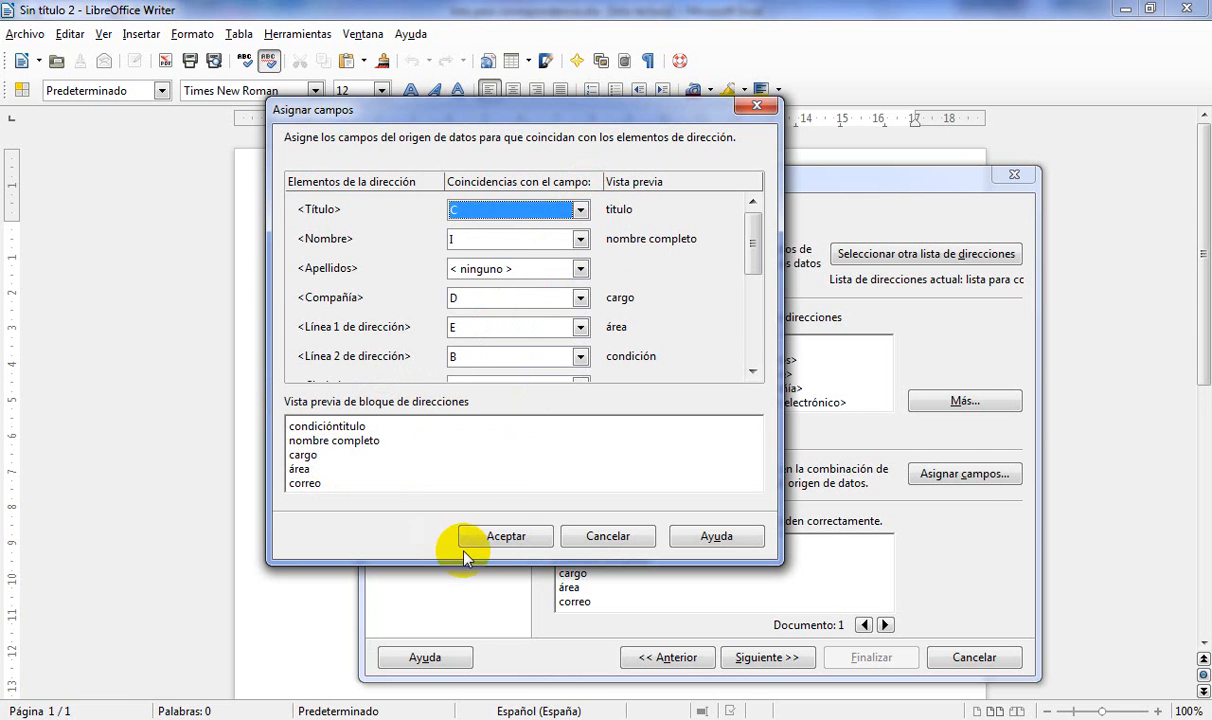
{"action": "left_click", "coordinate": [505, 537]}
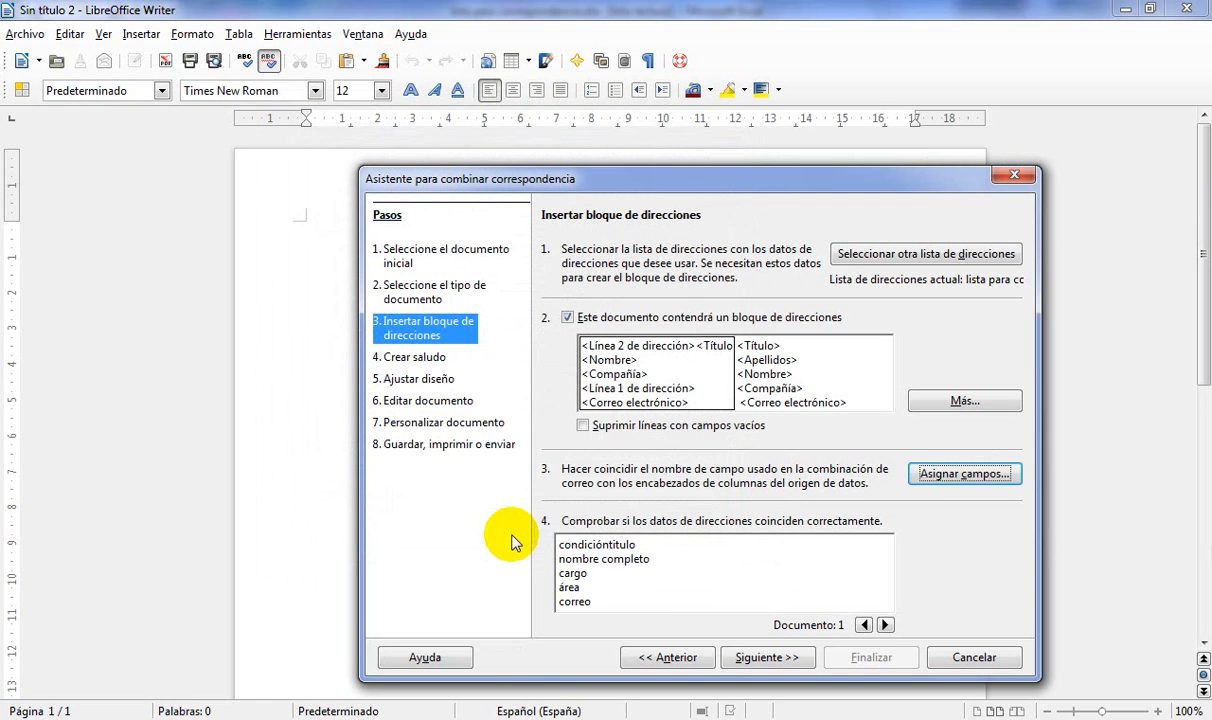
{"action": "left_click", "coordinate": [762, 658]}
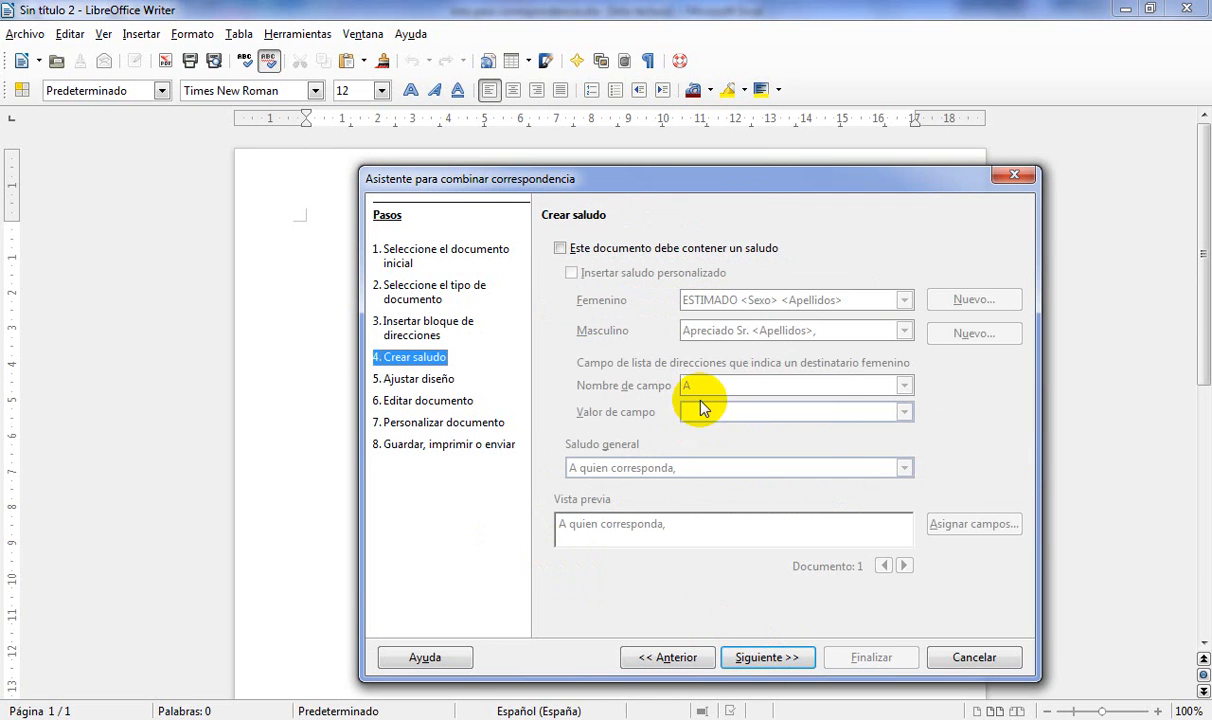
Step: Try including a greeting with the personalised salutation, and turn both options off again
{"action": "left_click", "coordinate": [561, 248]}
{"action": "left_click", "coordinate": [561, 249]}
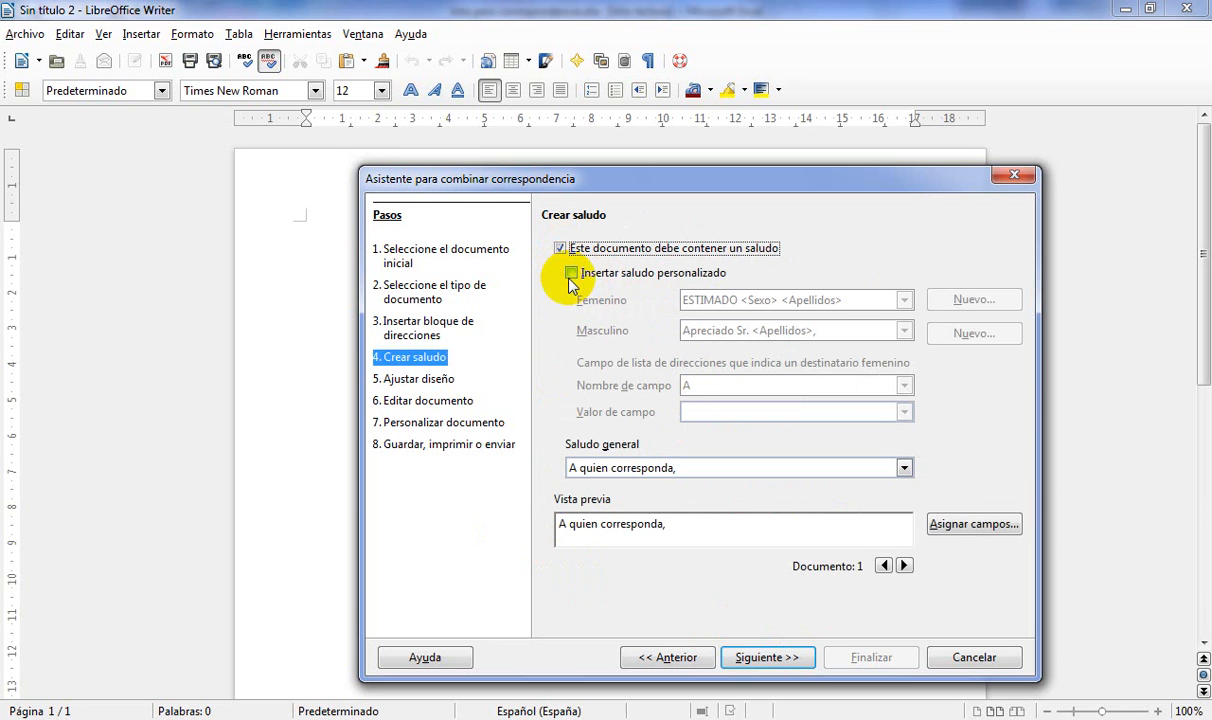
{"action": "left_click", "coordinate": [570, 273]}
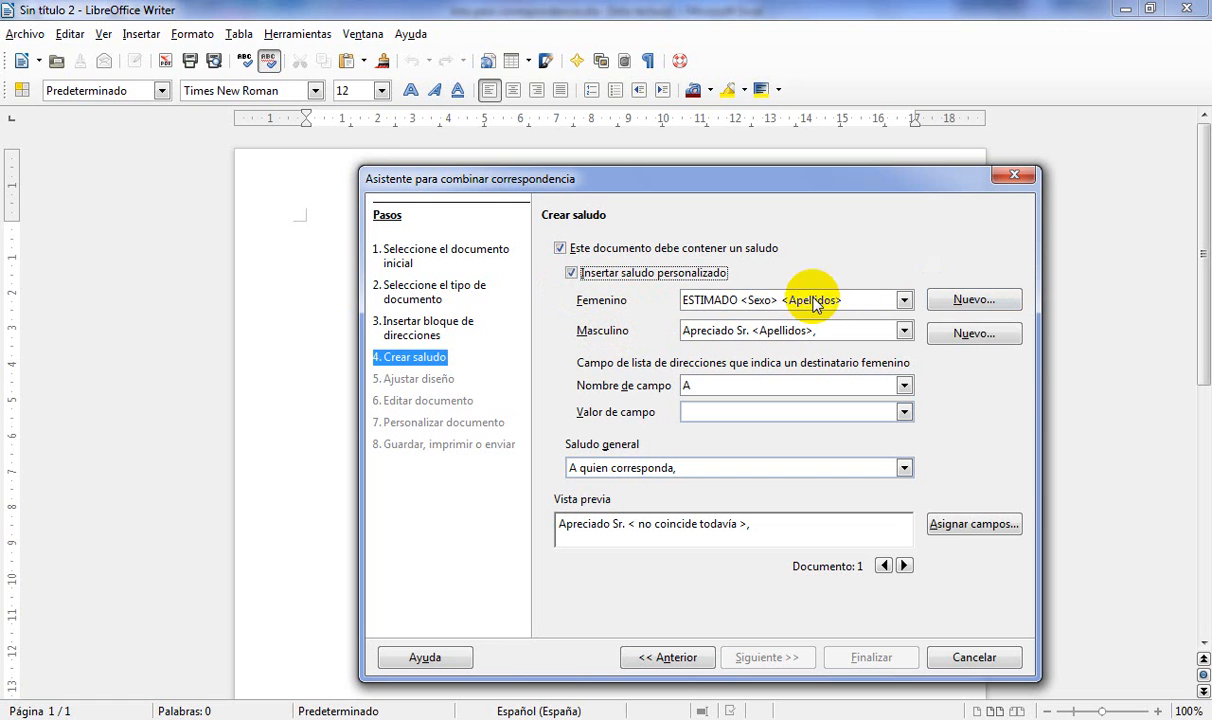
{"action": "left_click", "coordinate": [572, 275]}
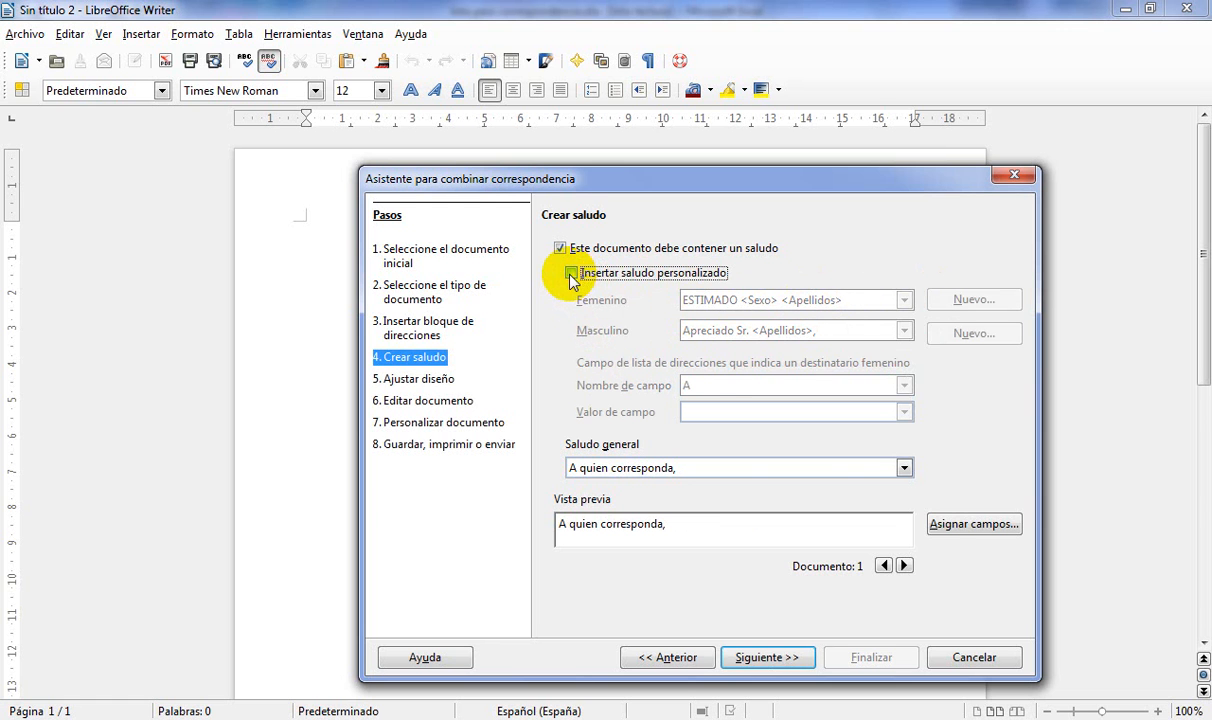
{"action": "left_click", "coordinate": [561, 249]}
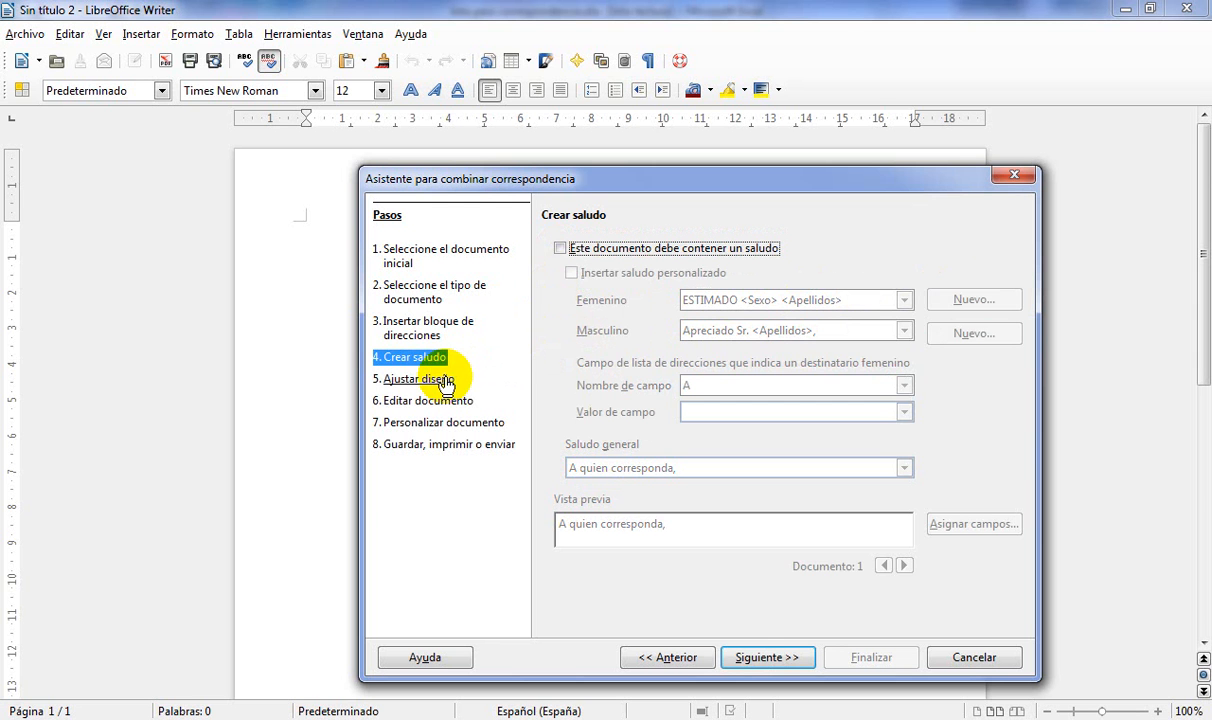
Step: Continue past the layout step to the document editing step and preview the last recipient
{"action": "left_click", "coordinate": [760, 658]}
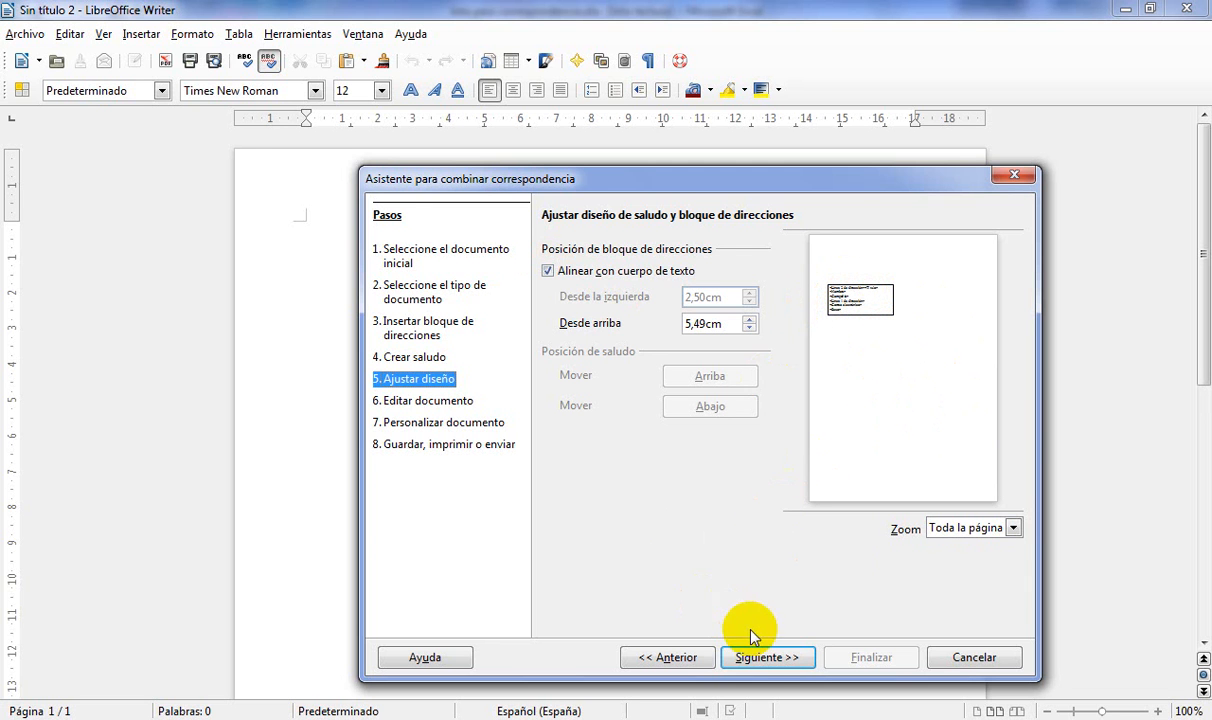
{"action": "left_click", "coordinate": [763, 662]}
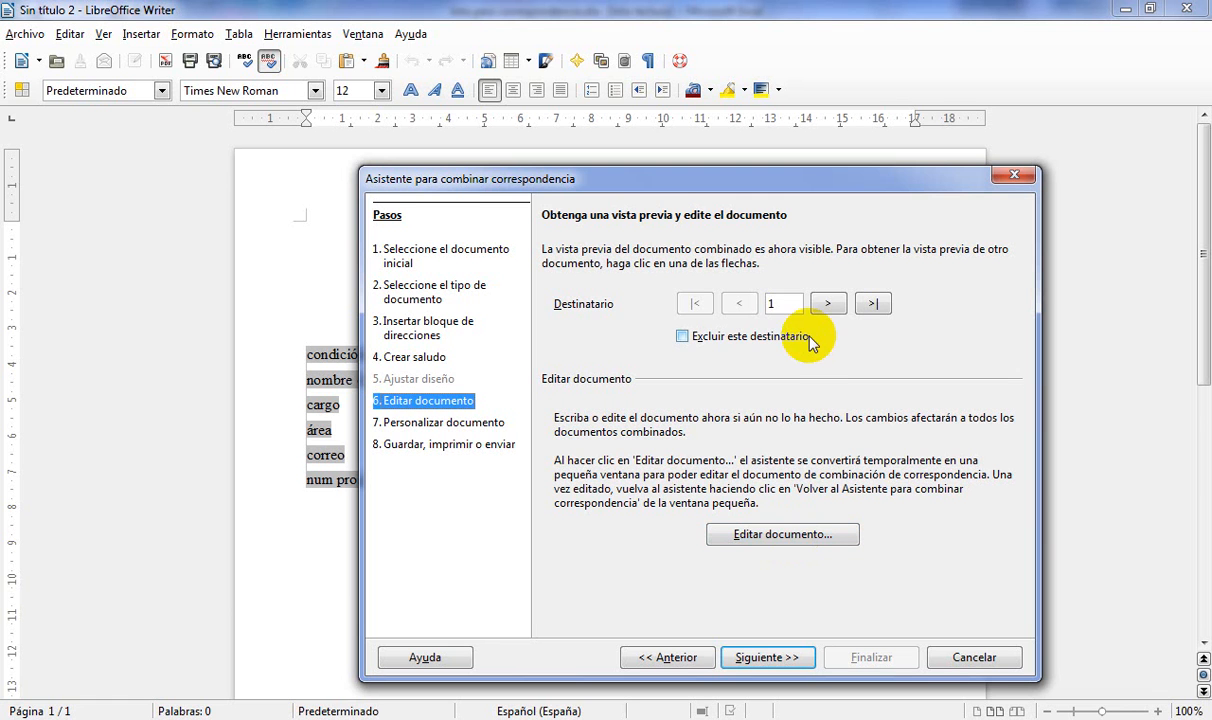
{"action": "left_click", "coordinate": [870, 307]}
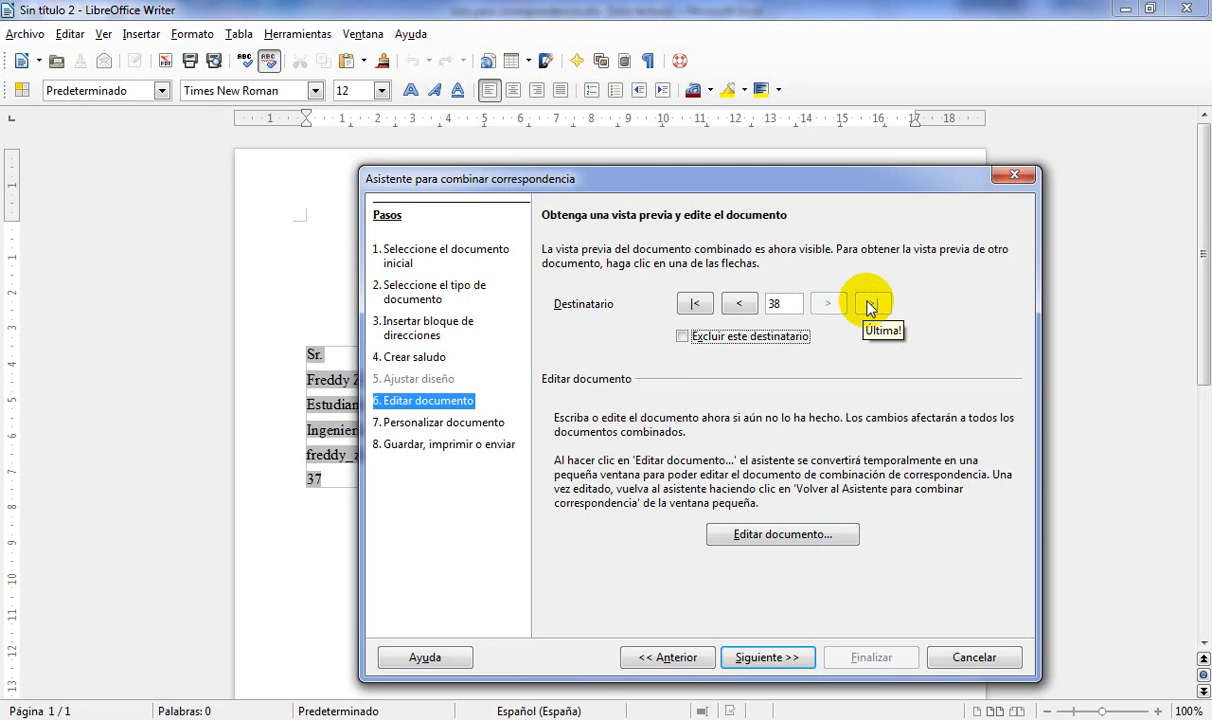
Step: Switch to lista para correspondencia.xlsx in Excel and review the header row from num prog to correo
{"action": "left_click", "coordinate": [505, 719]}
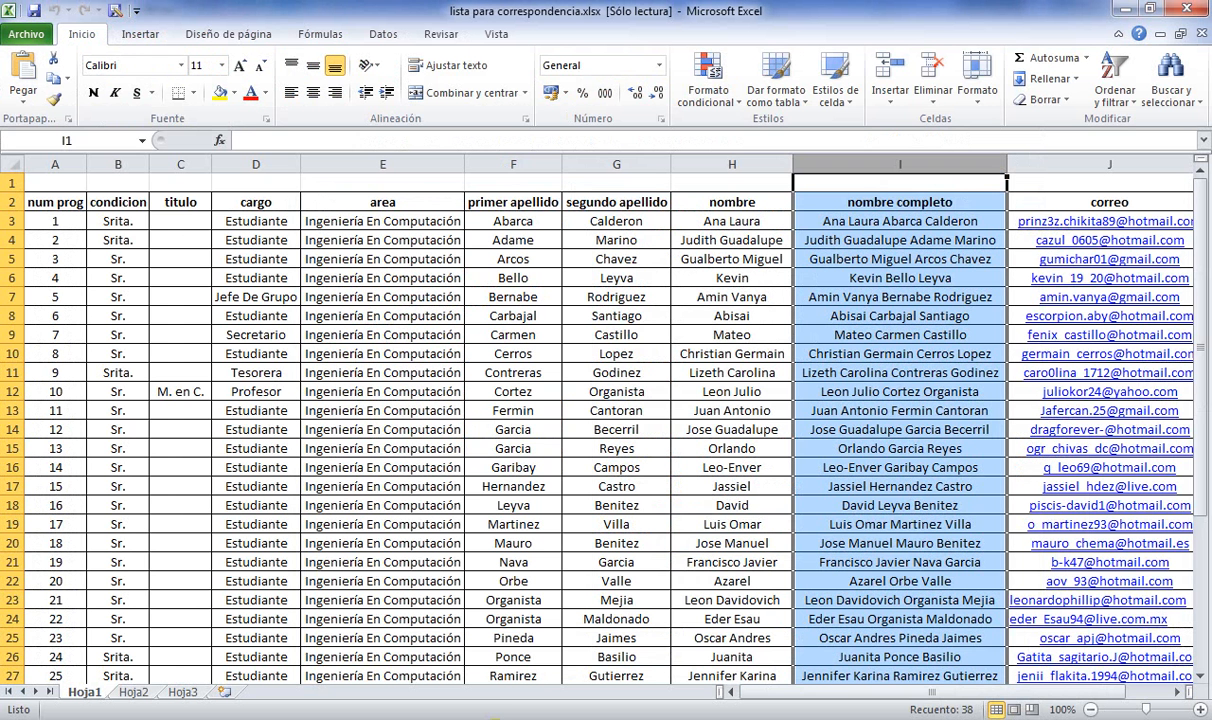
{"action": "left_click", "coordinate": [176, 203]}
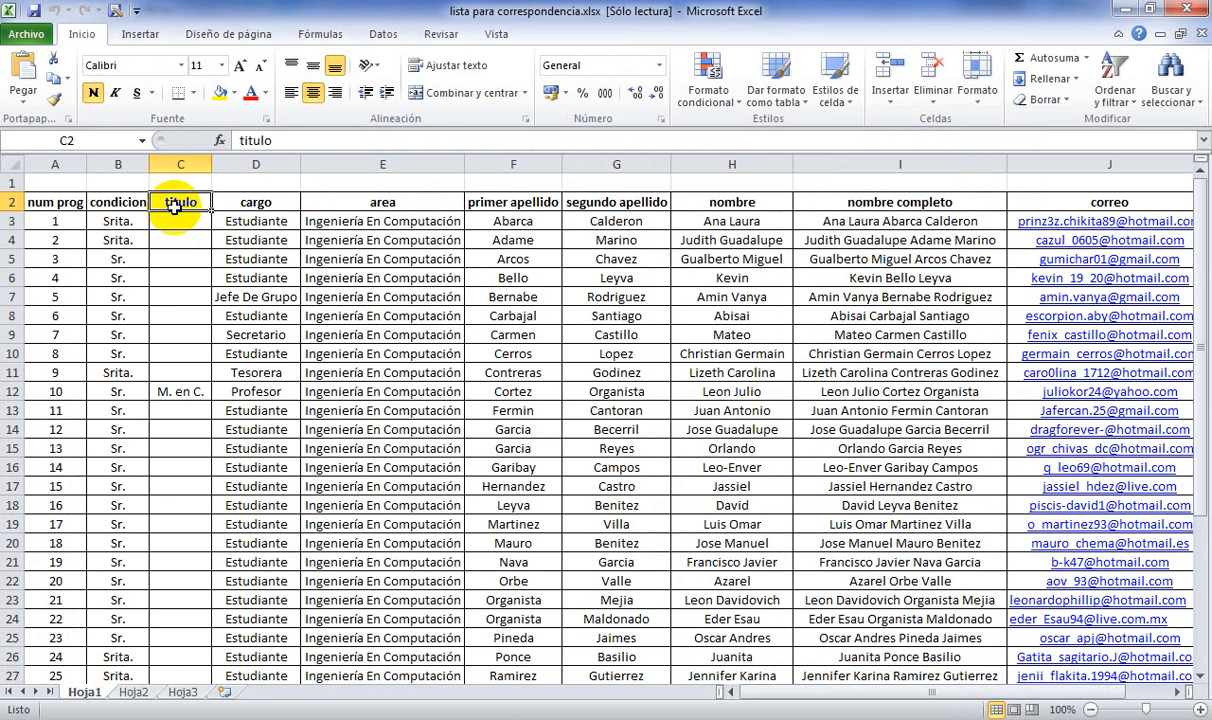
{"action": "key", "text": "Left"}
{"action": "key", "text": "Left"}
{"action": "key", "text": "Right"}
{"action": "key", "text": "Right"}
{"action": "key", "text": "Right"}
{"action": "key", "text": "Right"}
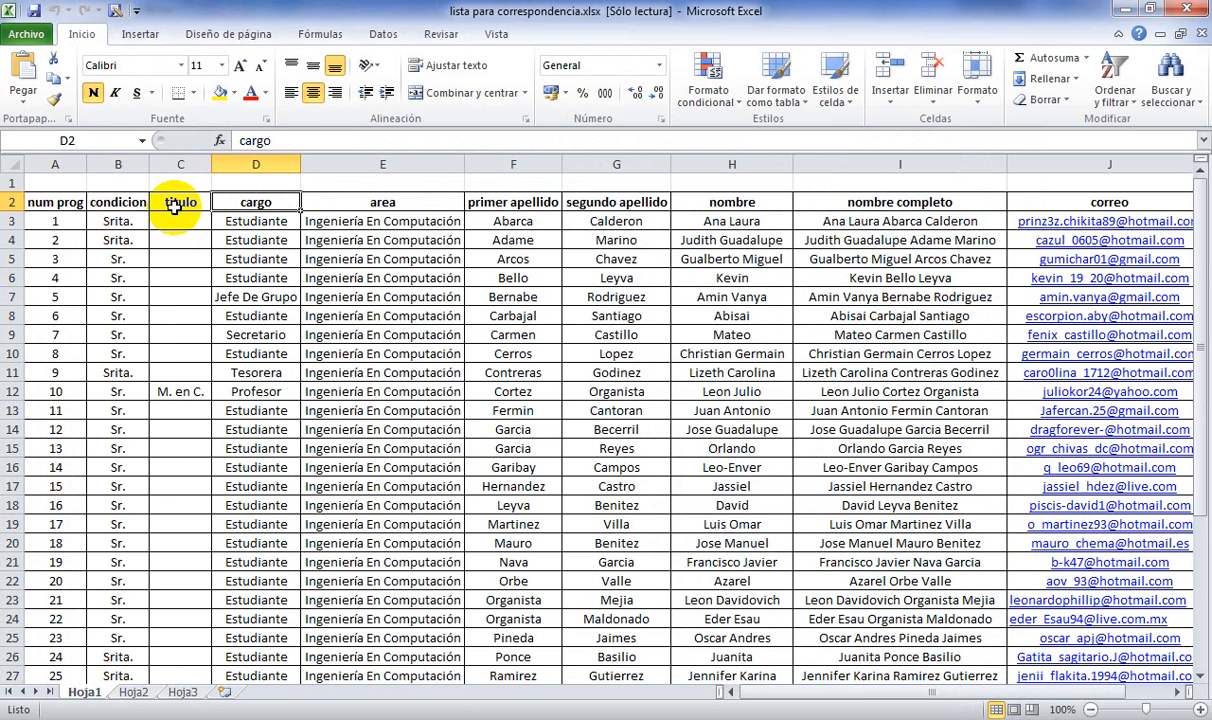
{"action": "key", "text": "Right"}
{"action": "key", "text": "Right"}
{"action": "key", "text": "Right"}
{"action": "key", "text": "Right"}
{"action": "key", "text": "Right"}
{"action": "key", "text": "Right"}
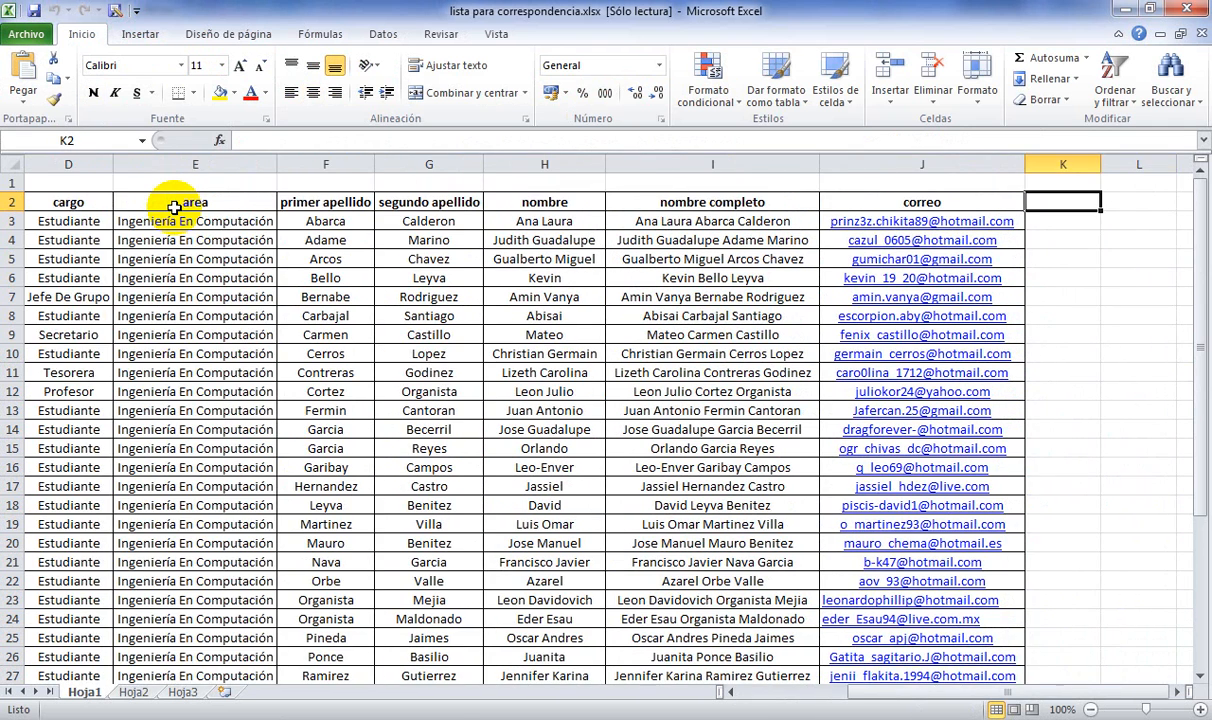
{"action": "key", "text": "Left"}
{"action": "key", "text": "Left"}
{"action": "key", "text": "Left"}
{"action": "key", "text": "Left"}
{"action": "key", "text": "Left"}
{"action": "key", "text": "Home"}
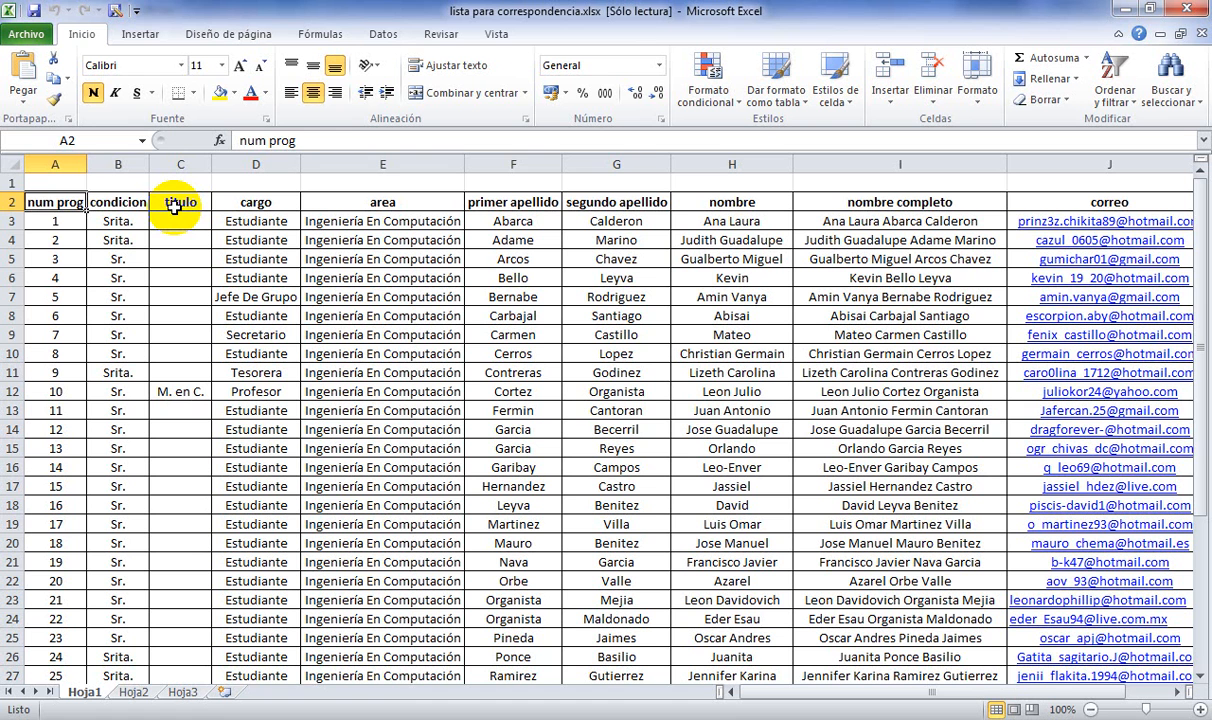
Step: Examine the last record of the num prog column, and check the titulo and cargo columns near the list's start
{"action": "key", "text": "Down"}
{"action": "key", "text": "ctrl+Down"}
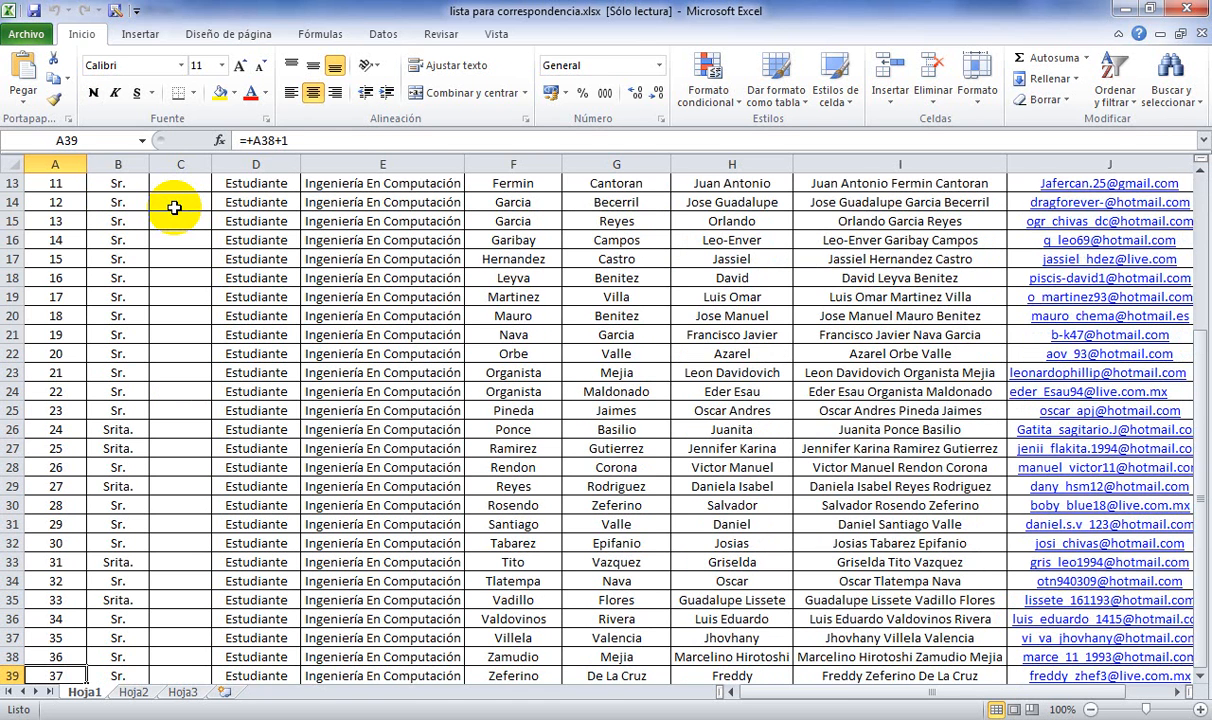
{"action": "key", "text": "Down"}
{"action": "key", "text": "Up"}
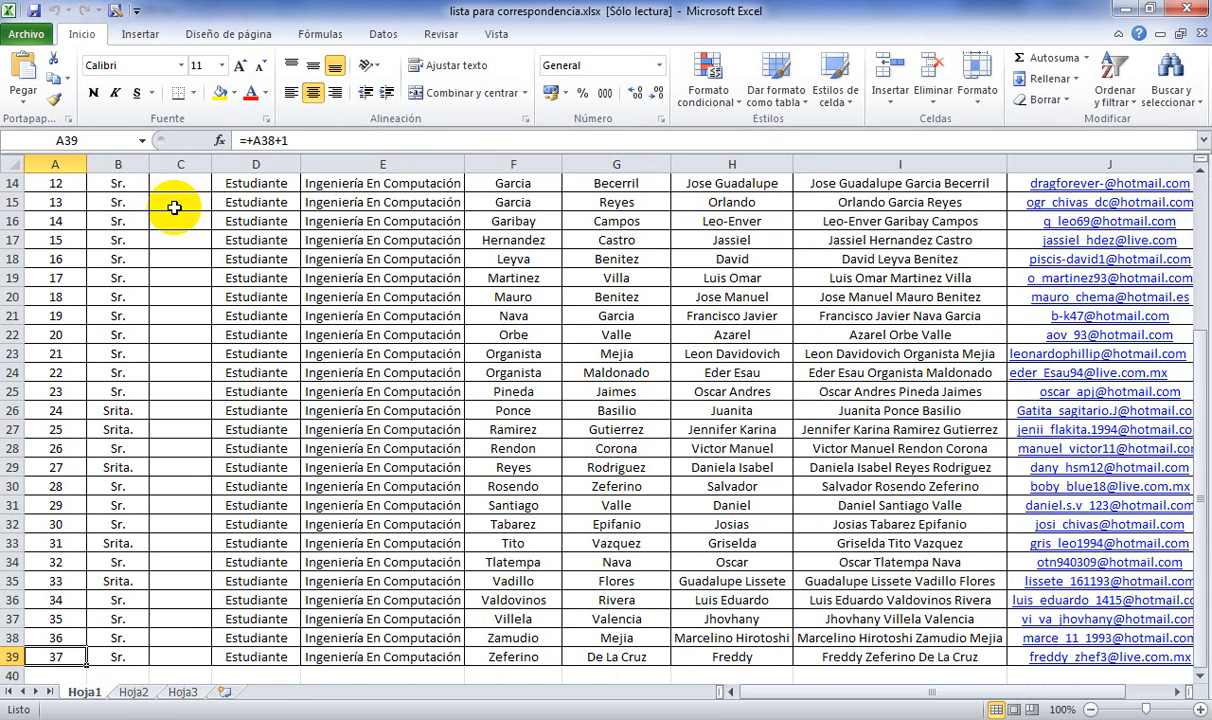
{"action": "key", "text": "ctrl+Up"}
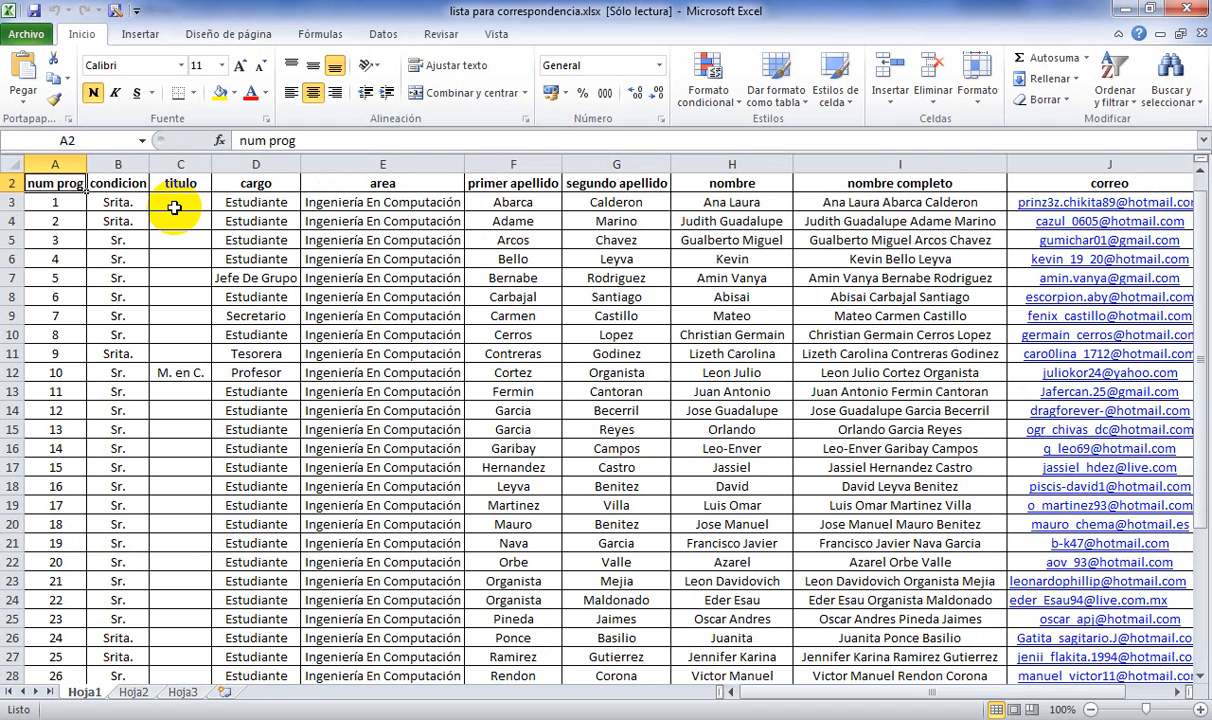
{"action": "left_click", "coordinate": [182, 183]}
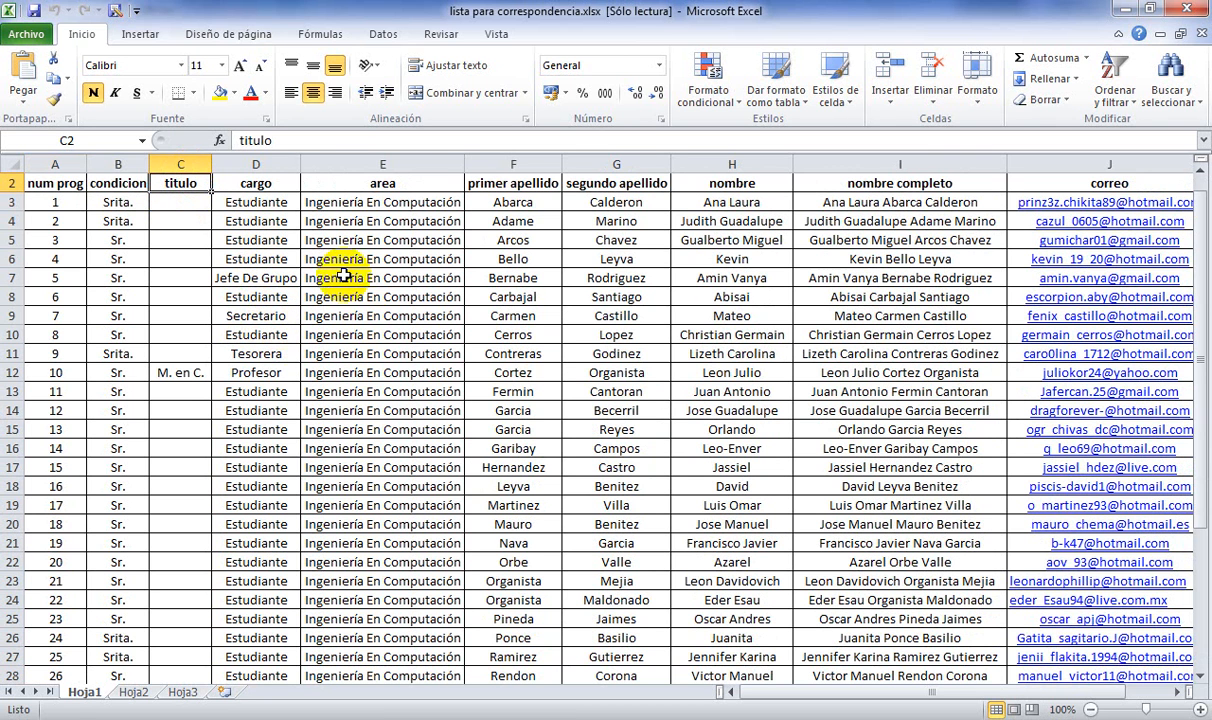
{"action": "left_click", "coordinate": [255, 278]}
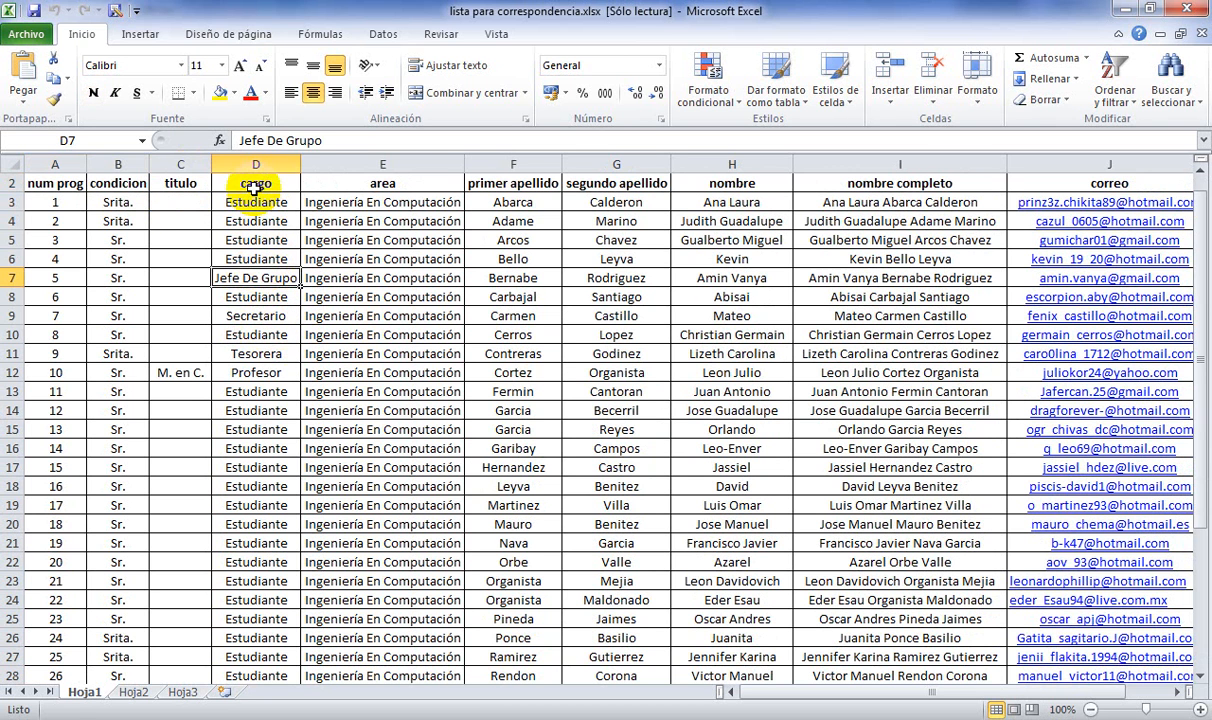
{"action": "left_click", "coordinate": [250, 240]}
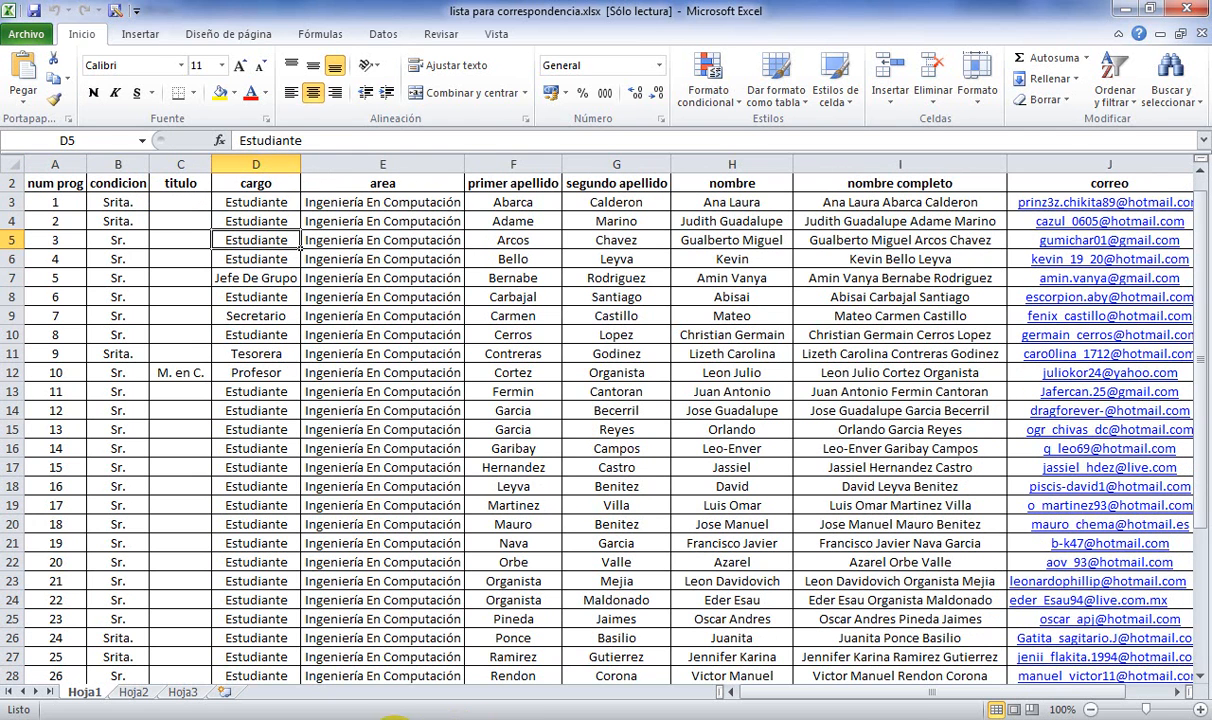
Step: Return to Sin título 2 in LibreOffice Writer and preview the first recipient
{"action": "key", "text": "alt+Tab"}
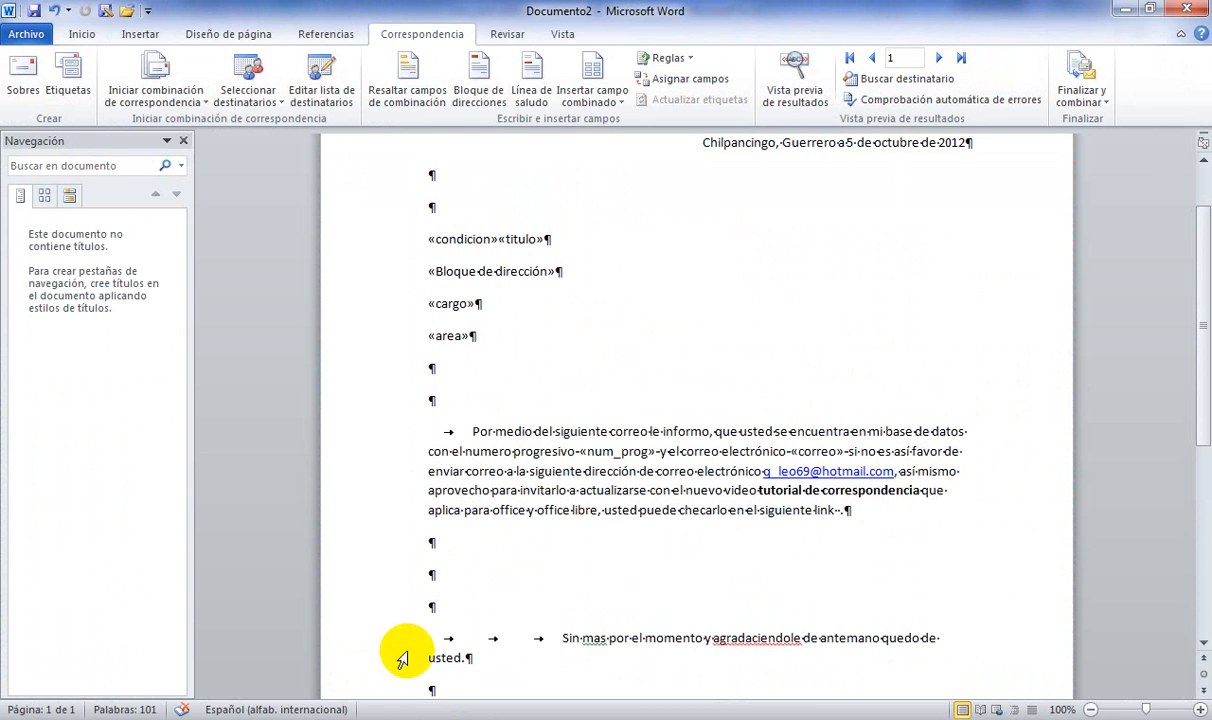
{"action": "left_click", "coordinate": [378, 718]}
{"action": "left_click", "coordinate": [378, 638]}
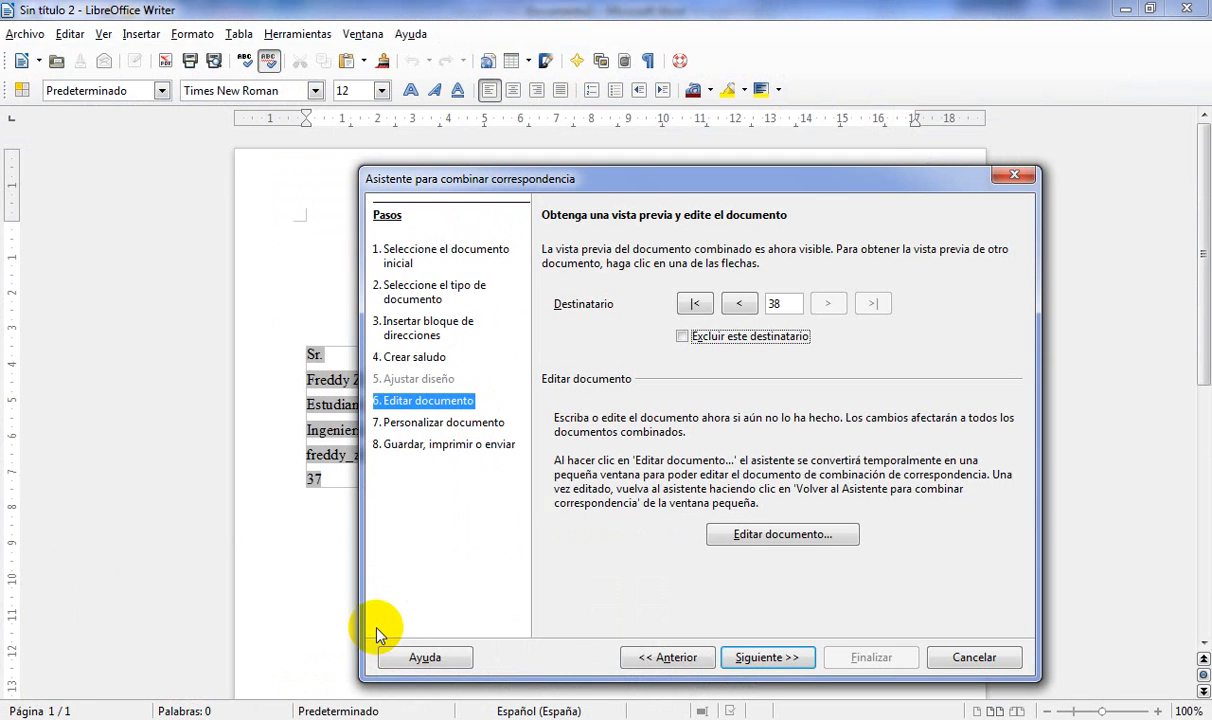
{"action": "left_click", "coordinate": [694, 302]}
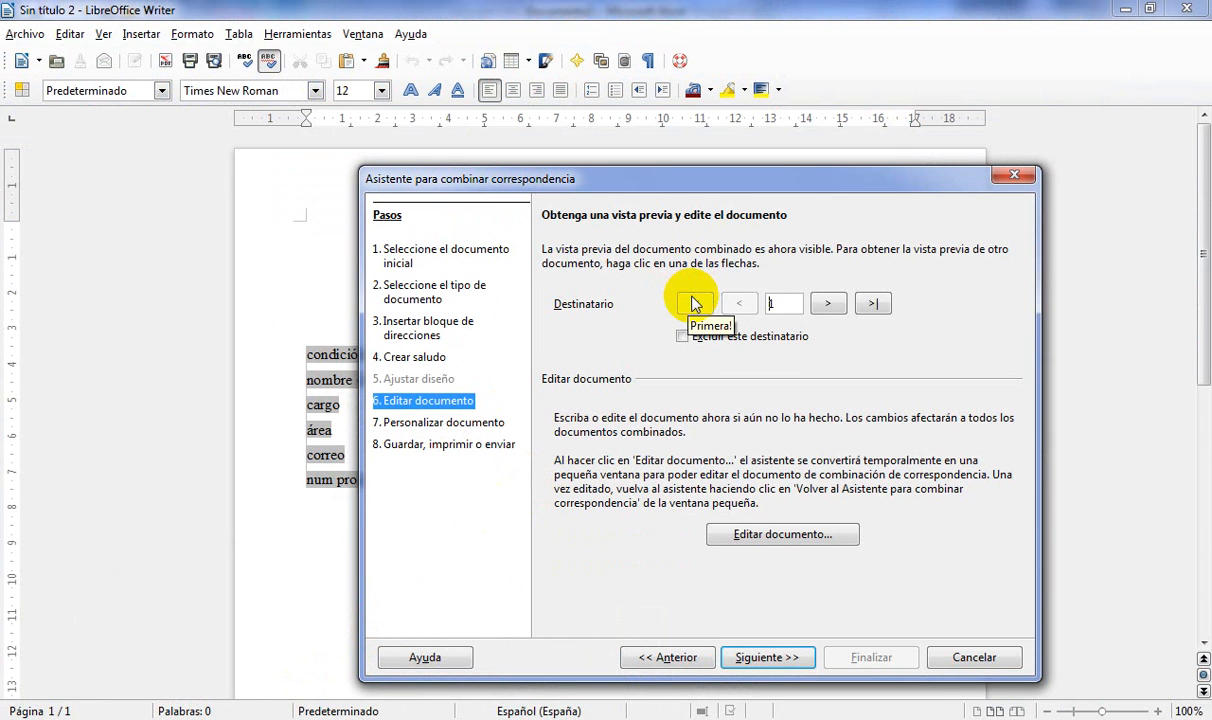
Step: Open the merge document for editing and move the minimised wizard window clear of the address block
{"action": "left_click", "coordinate": [769, 536]}
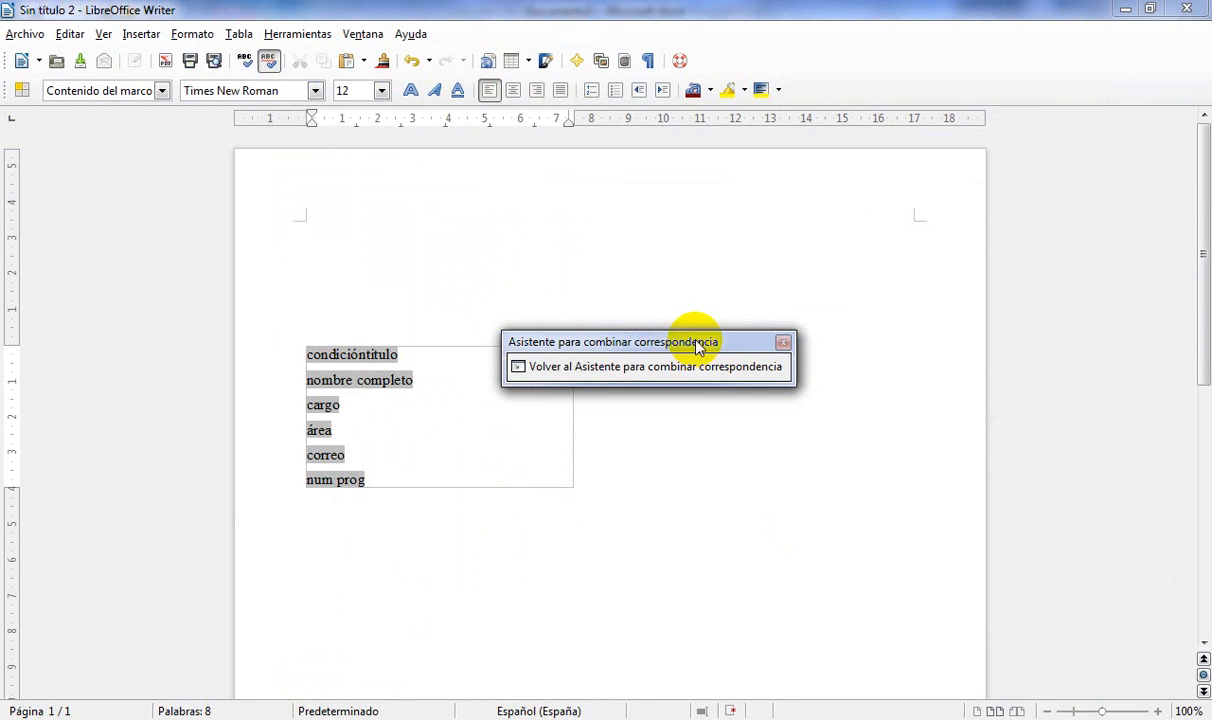
{"action": "left_click_drag", "start_coordinate": [695, 342], "coordinate": [239, 184]}
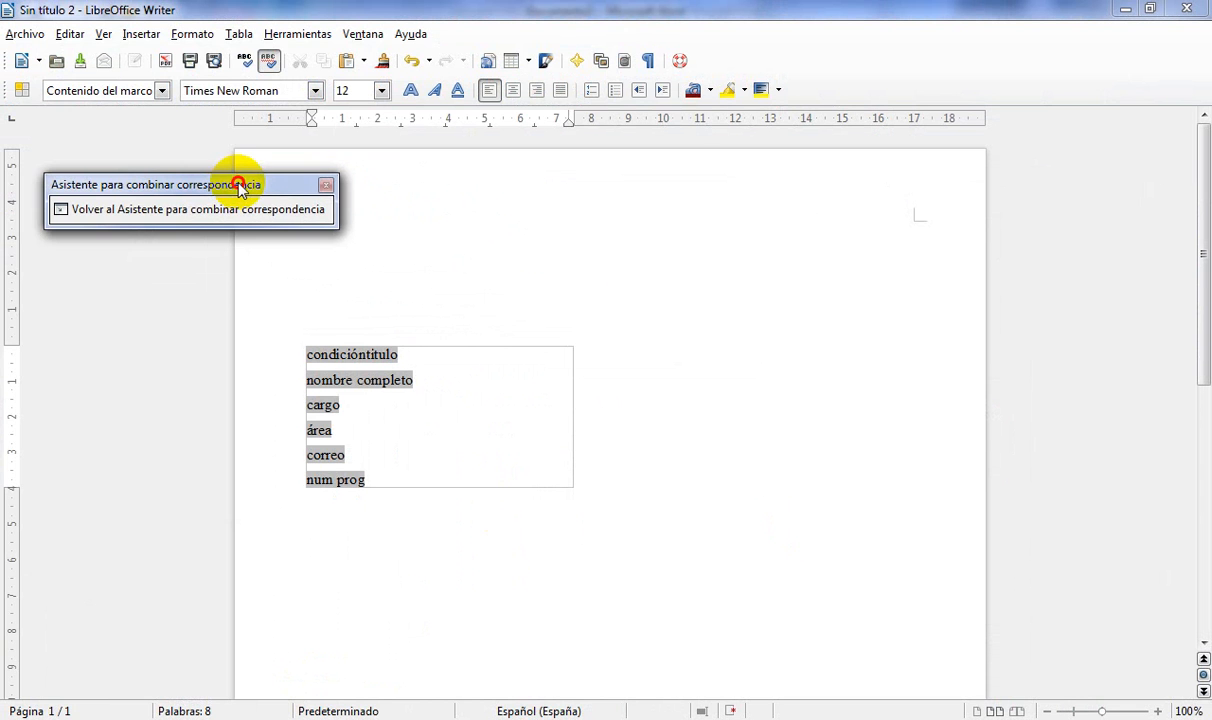
Step: Try deleting the address block frame, undo the deletion, and place the cursor after num prog inside the frame
{"action": "left_click", "coordinate": [440, 347]}
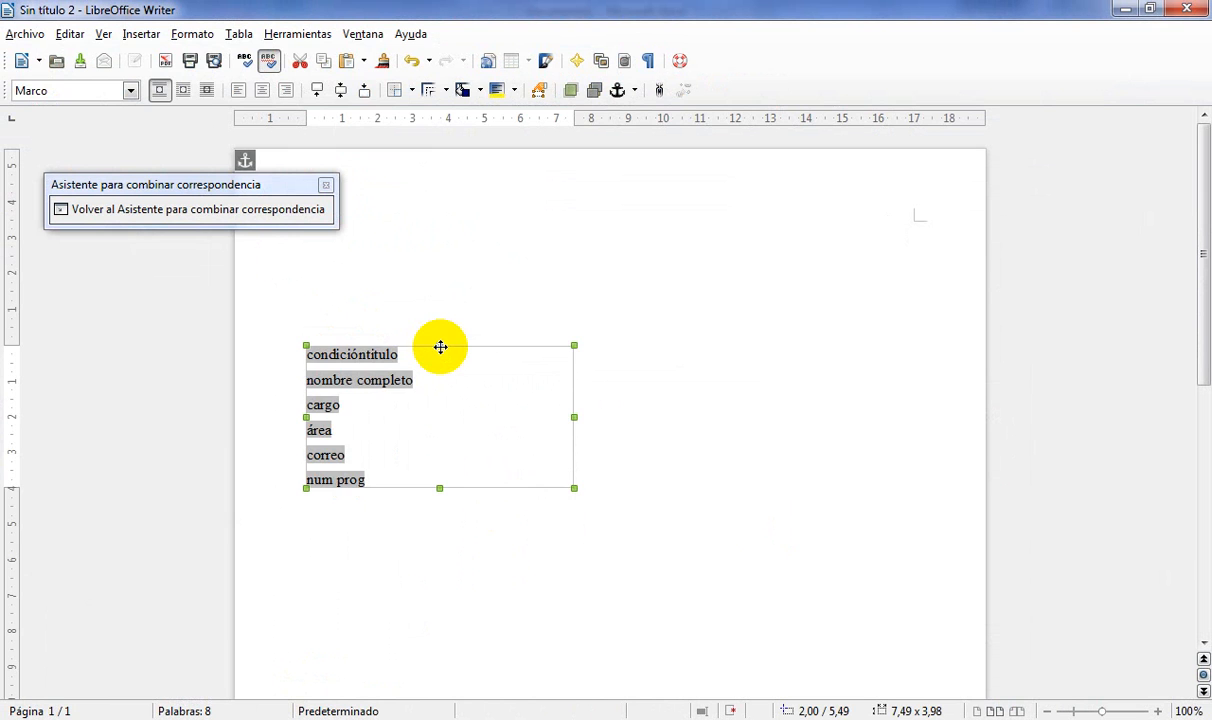
{"action": "key", "text": "Delete"}
{"action": "key", "text": "ctrl+z"}
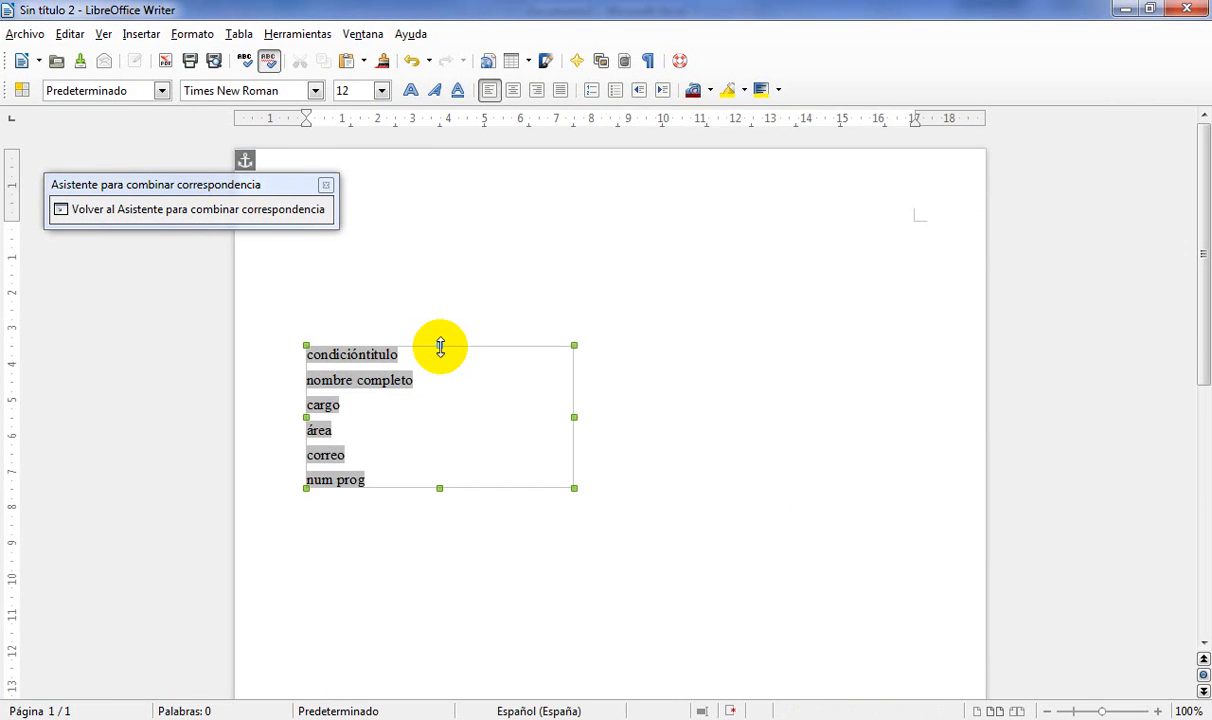
{"action": "left_click", "coordinate": [436, 467]}
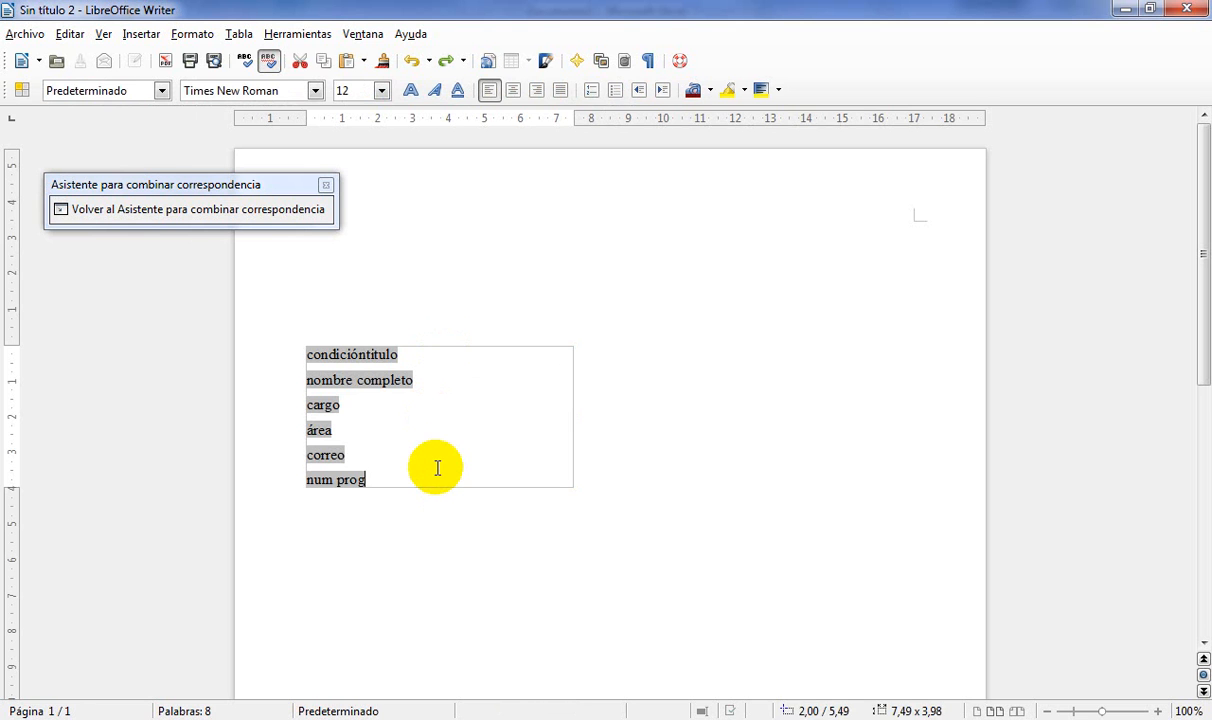
Step: Move all the merge fields, from condición and titulo through num prog, out of the address frame into the document body
{"action": "key", "text": "shift+Up"}
{"action": "key", "text": "shift+Up"}
{"action": "key", "text": "shift+Up"}
{"action": "key", "text": "shift+Up"}
{"action": "key", "text": "shift+Up"}
{"action": "key", "text": "ctrl+c"}
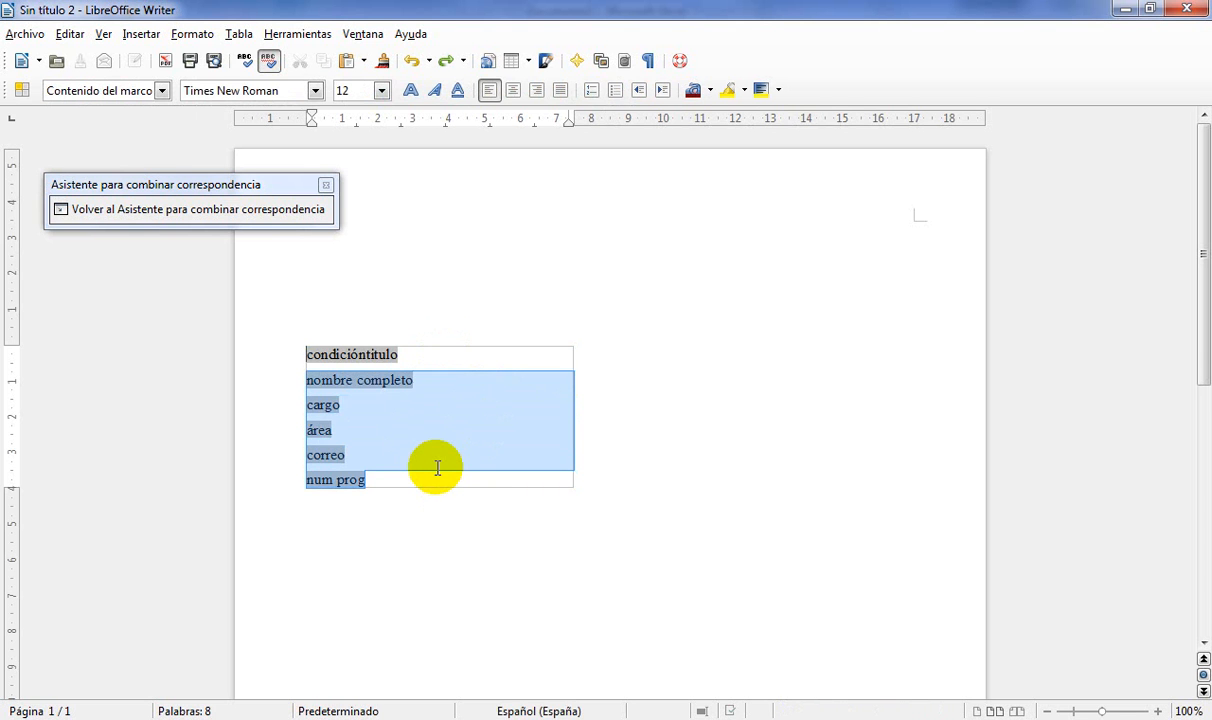
{"action": "key", "text": "Delete"}
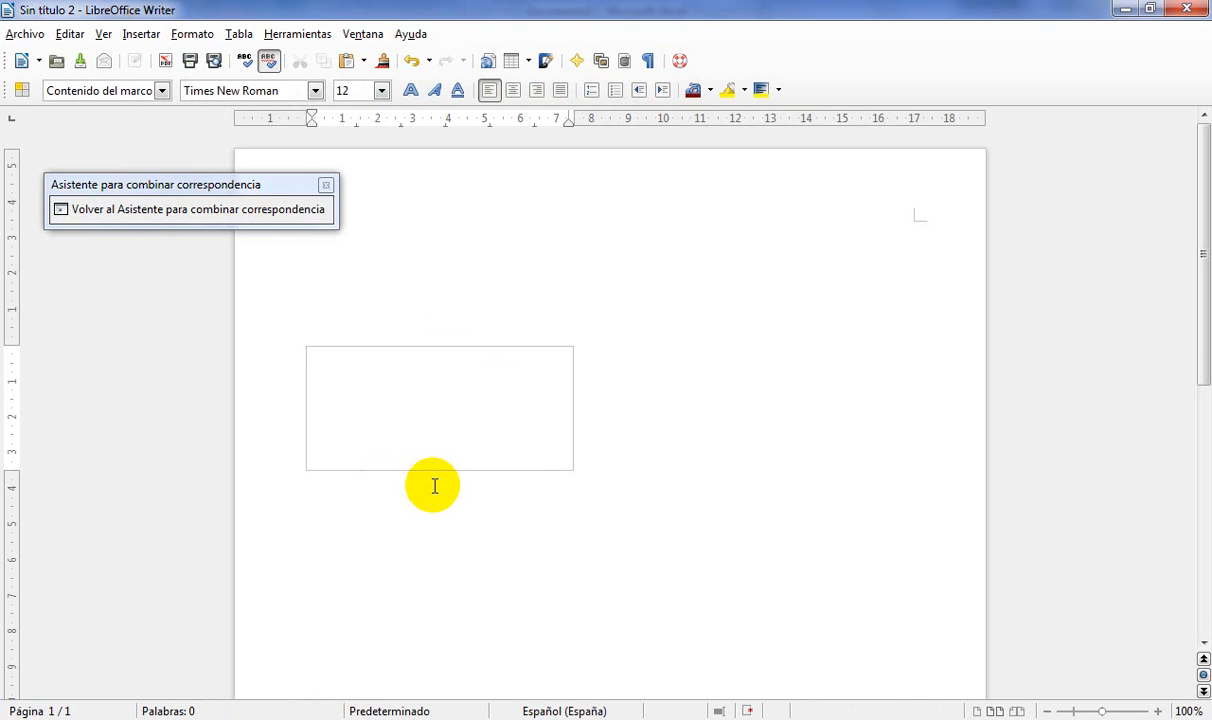
{"action": "left_click", "coordinate": [433, 490]}
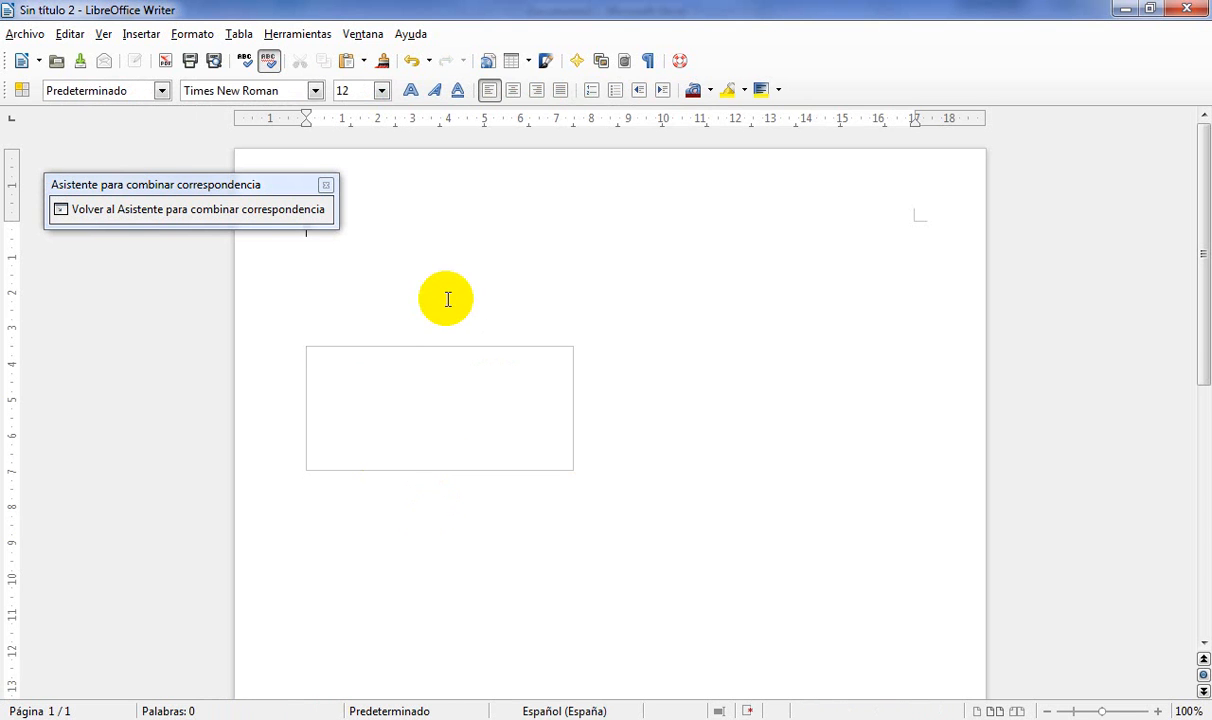
{"action": "key", "text": "ctrl+v"}
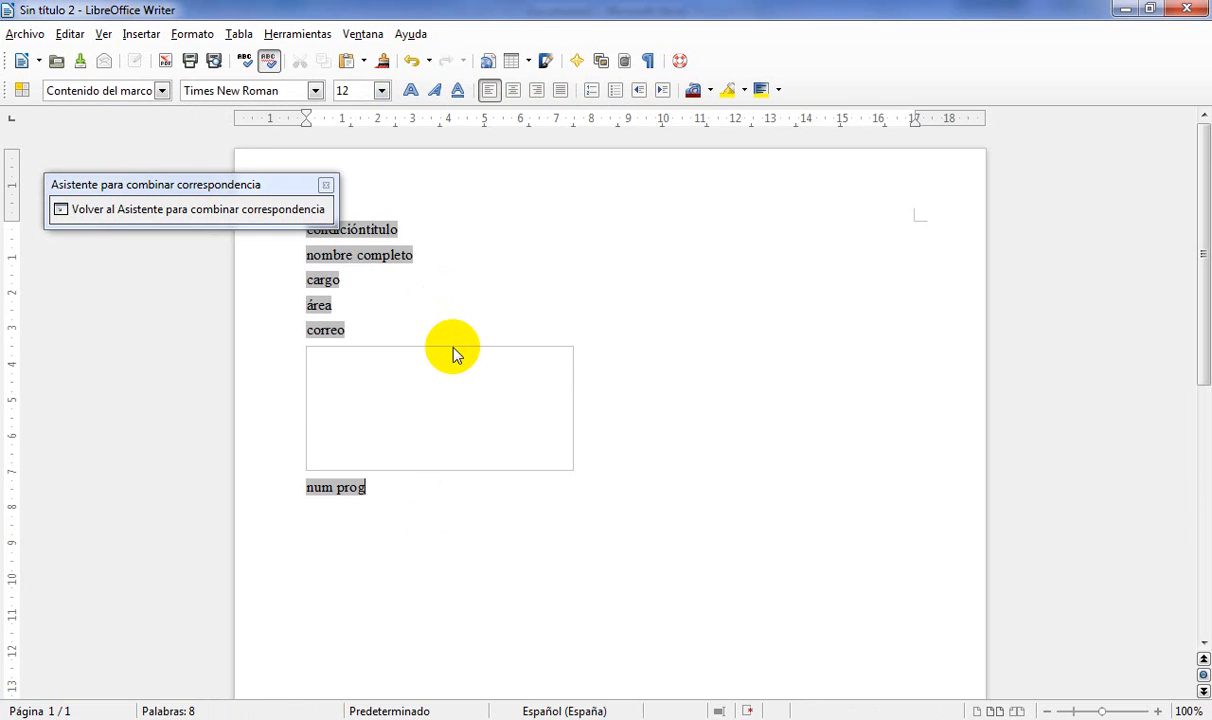
Step: Delete the empty address frame and insert four blank lines above the condición and titulo fields
{"action": "left_click", "coordinate": [451, 348]}
{"action": "key", "text": "Delete"}
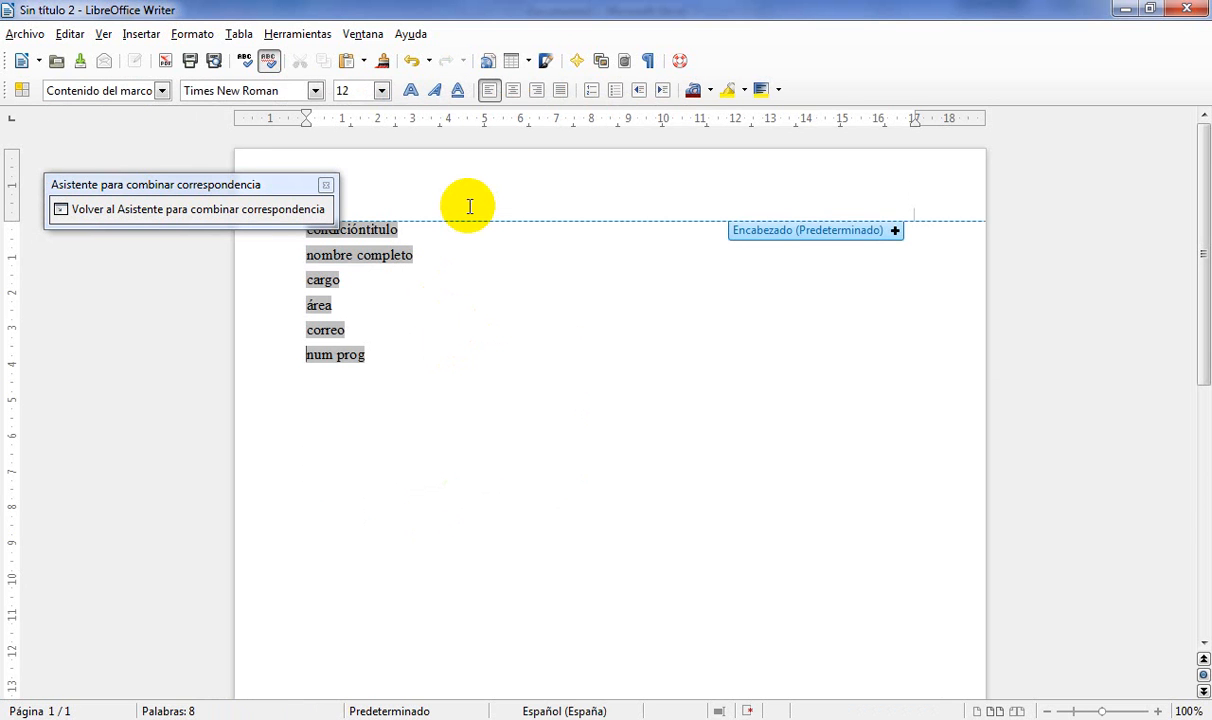
{"action": "left_click", "coordinate": [305, 232]}
{"action": "key", "text": "Return"}
{"action": "key", "text": "Return"}
{"action": "key", "text": "Return"}
{"action": "key", "text": "Return"}
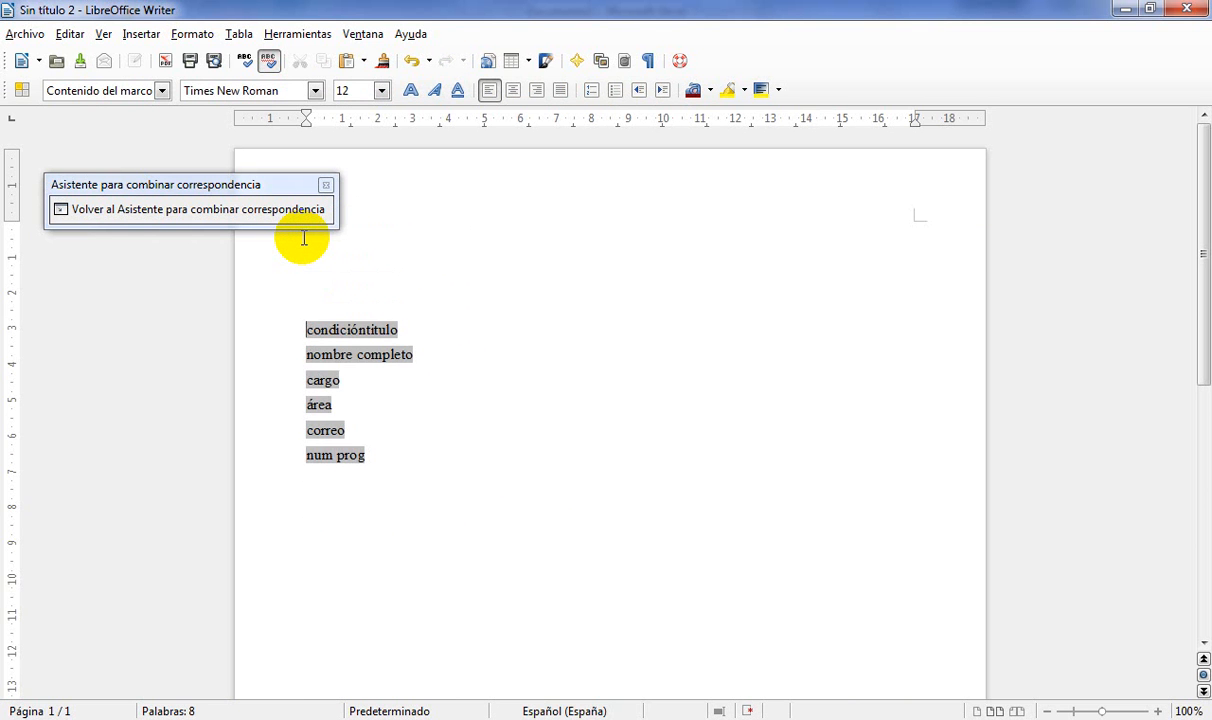
Step: Switch to Documento2 in Microsoft Word and copy the "Chilpancingo, Guerrero a 5 de octubre de 2012" line with the blank paragraph below it
{"action": "key", "text": "super+d"}
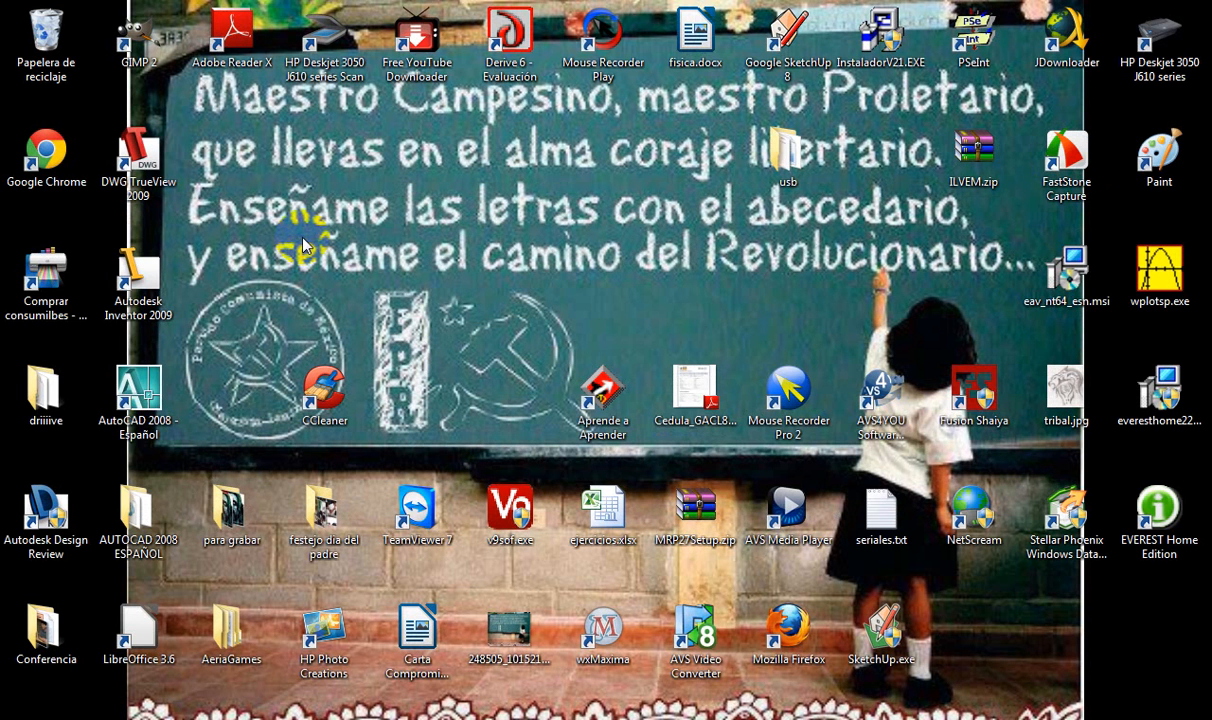
{"action": "right_click", "coordinate": [321, 434]}
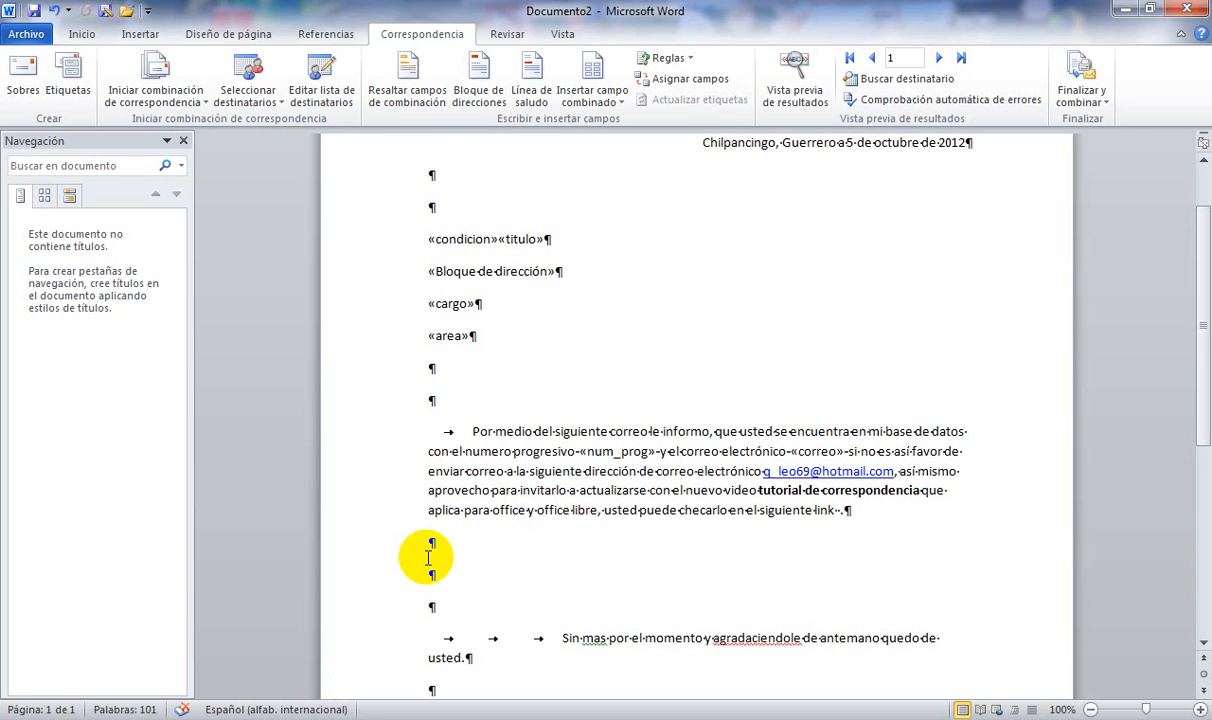
{"action": "left_click", "coordinate": [703, 146]}
{"action": "left_click_drag", "start_coordinate": [703, 146], "coordinate": [941, 184]}
{"action": "key", "text": "ctrl+c"}
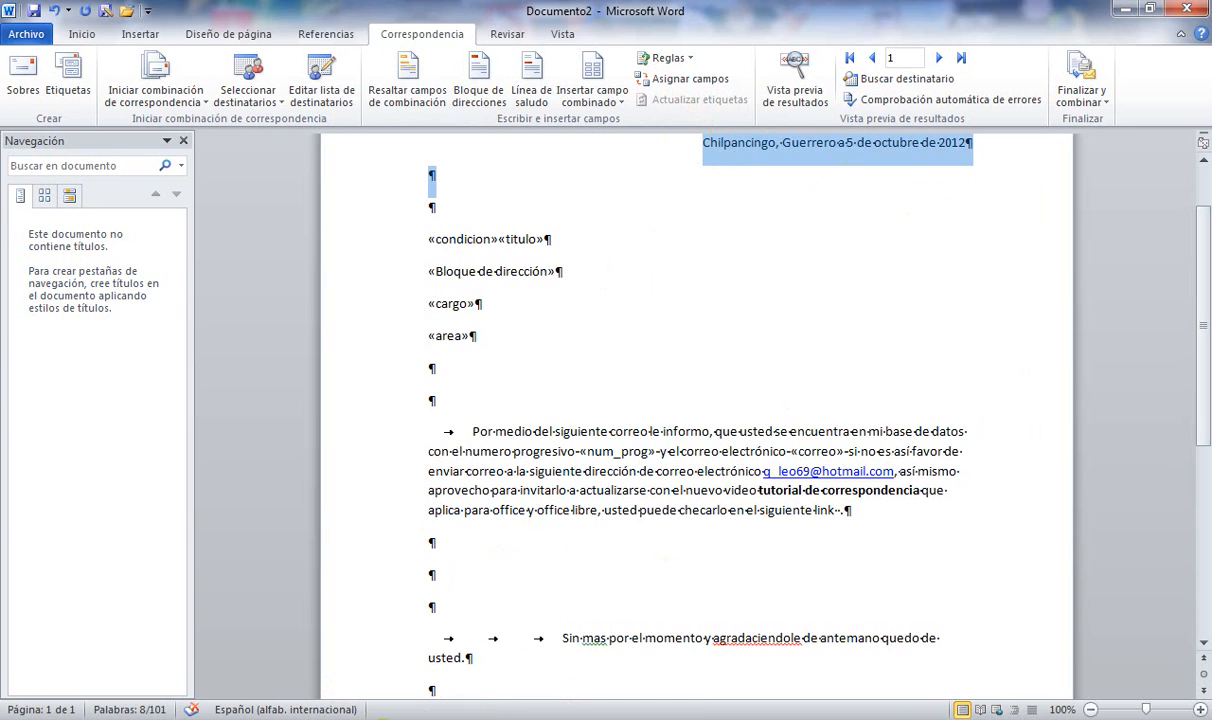
Step: Return to Sin título 2 in LibreOffice Writer, paste the date line above the merge fields, and right-align it
{"action": "left_click", "coordinate": [378, 719]}
{"action": "left_click", "coordinate": [396, 642]}
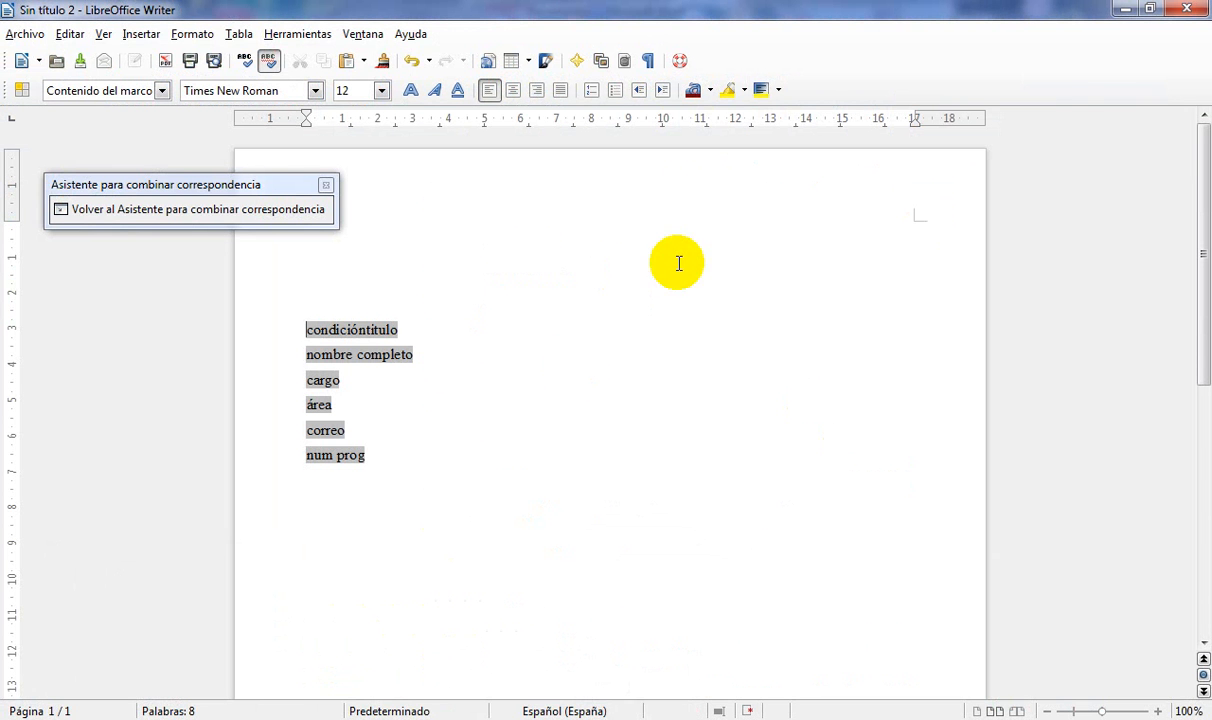
{"action": "left_click", "coordinate": [709, 217]}
{"action": "left_click", "coordinate": [698, 260]}
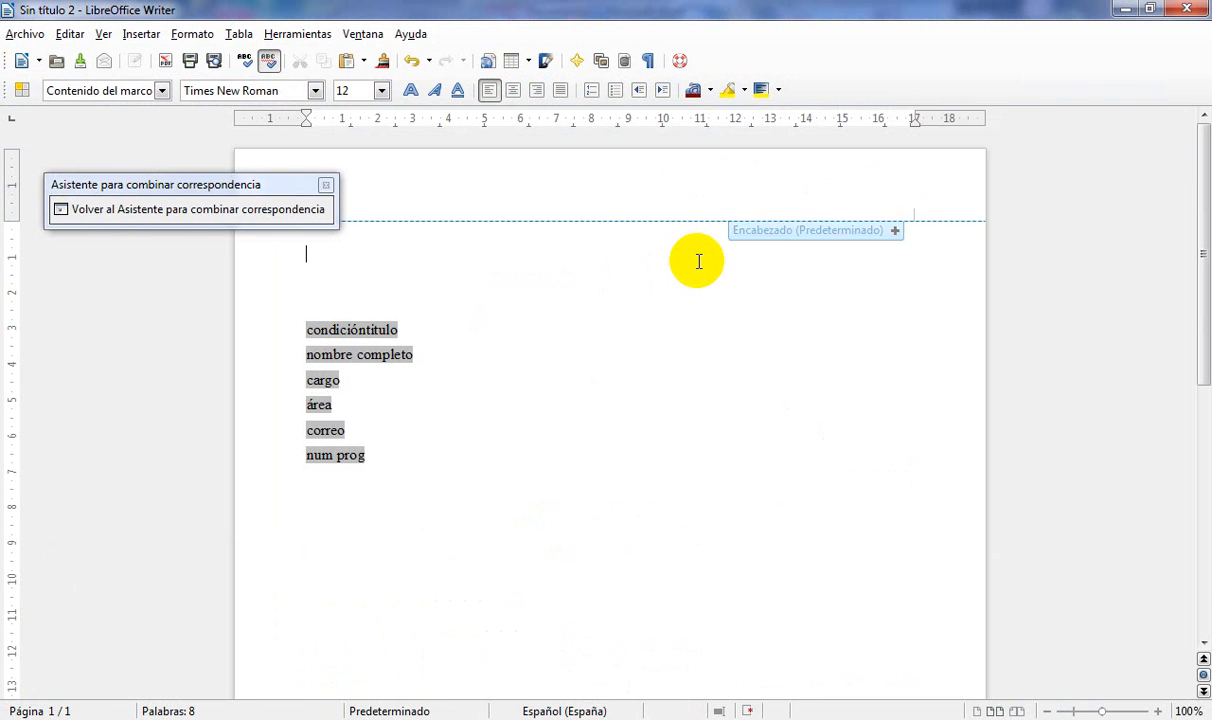
{"action": "key", "text": "ctrl+v"}
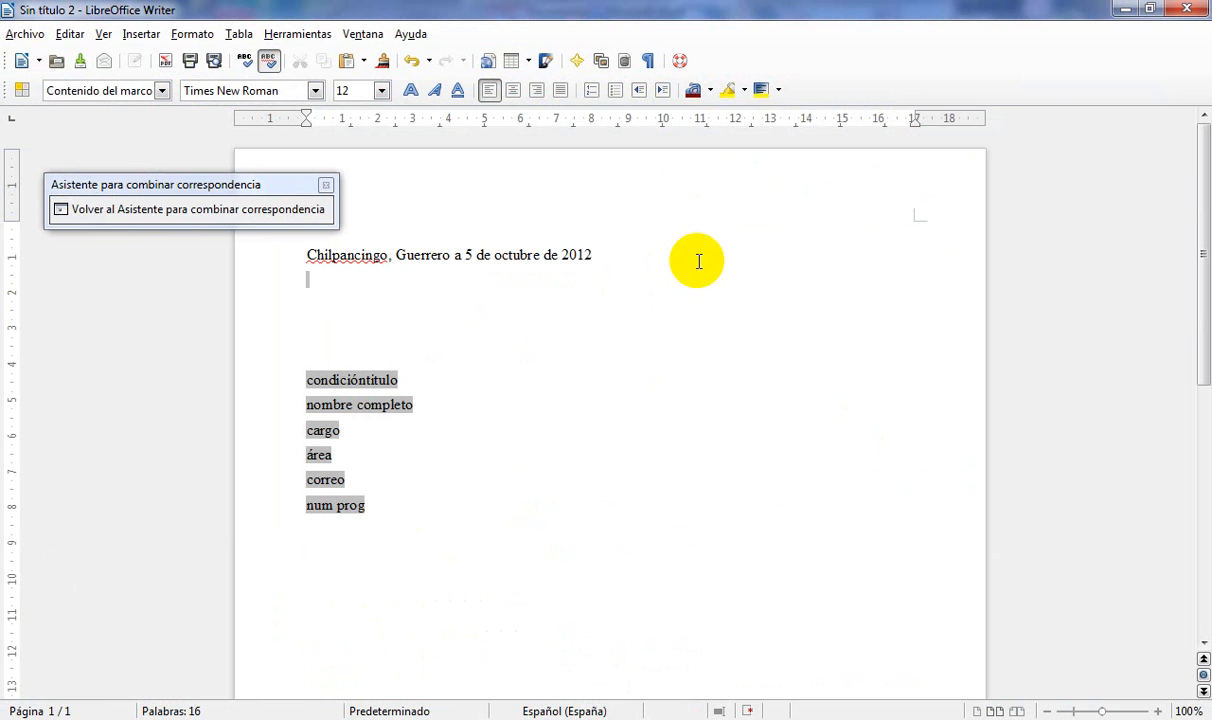
{"action": "left_click", "coordinate": [537, 90]}
Step: Add three new lines after the num prog field
{"action": "left_click", "coordinate": [527, 508]}
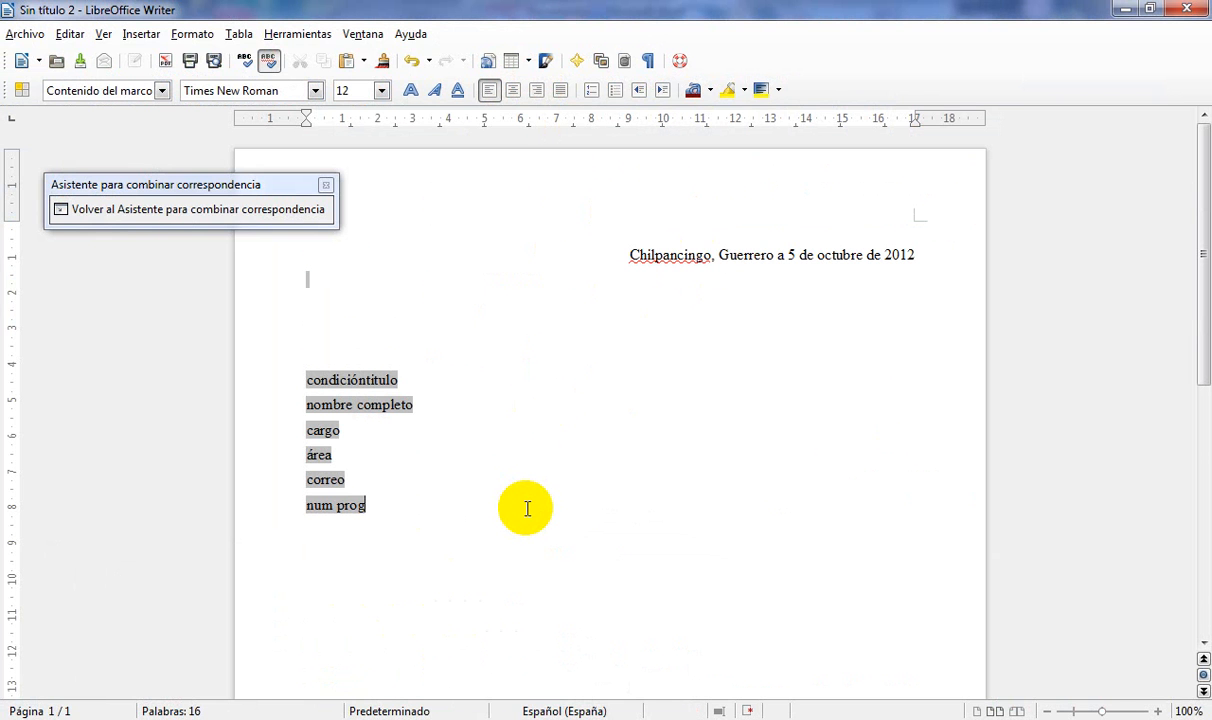
{"action": "key", "text": "Return"}
{"action": "key", "text": "Return"}
{"action": "key", "text": "Return"}
Step: Switch to Documento2 in Microsoft Word and copy the letter text from "Por medio del siguiente correo" through "quedo de usted."
{"action": "key", "text": "super+d"}
{"action": "right_click", "coordinate": [526, 511]}
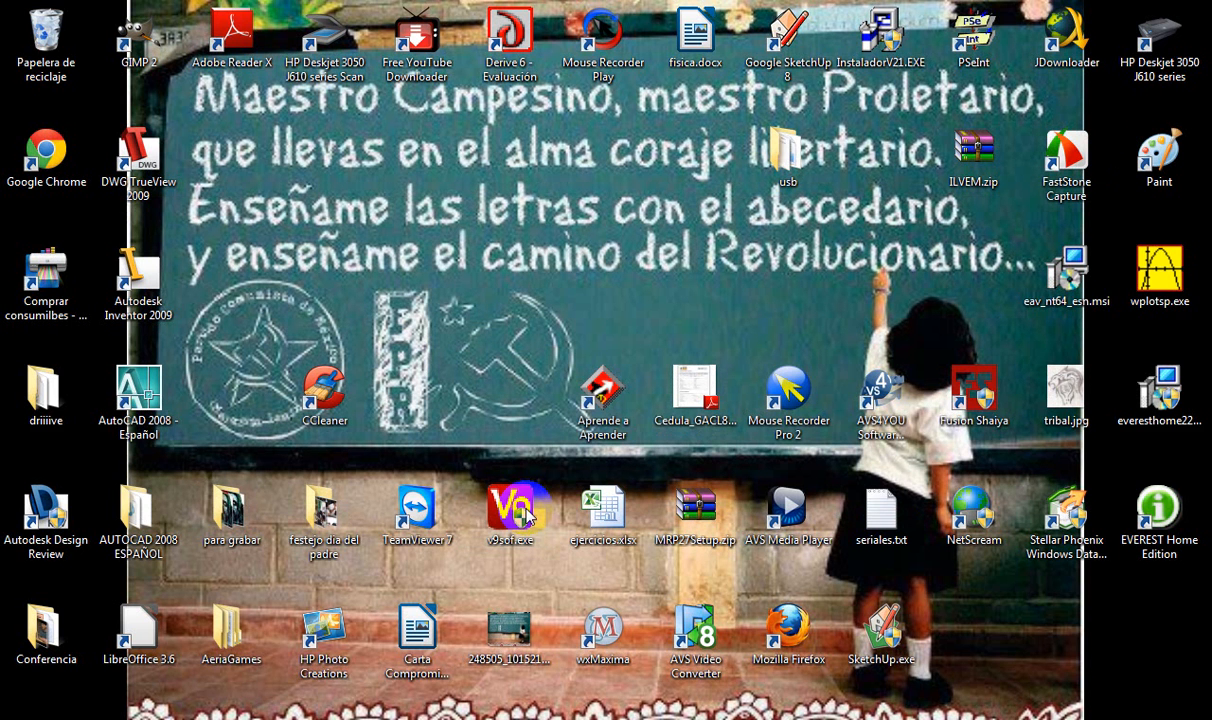
{"action": "left_click", "coordinate": [378, 719]}
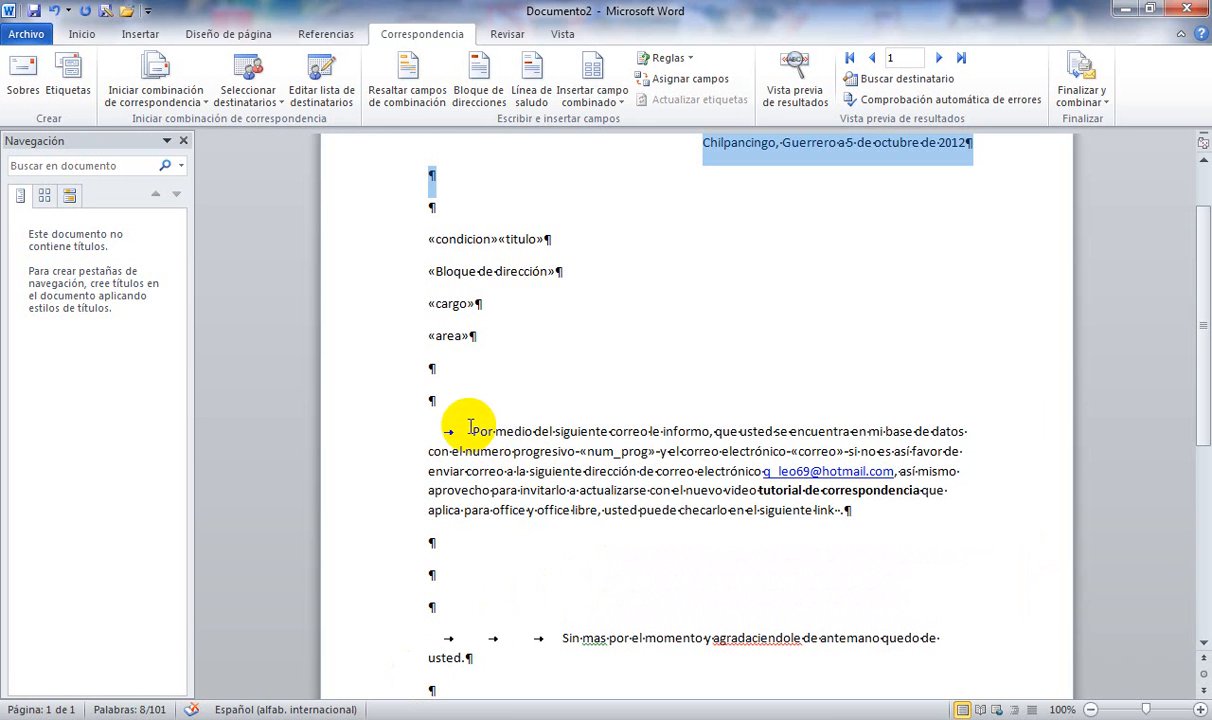
{"action": "left_click_drag", "start_coordinate": [430, 431], "coordinate": [841, 668]}
{"action": "key", "text": "ctrl+c"}
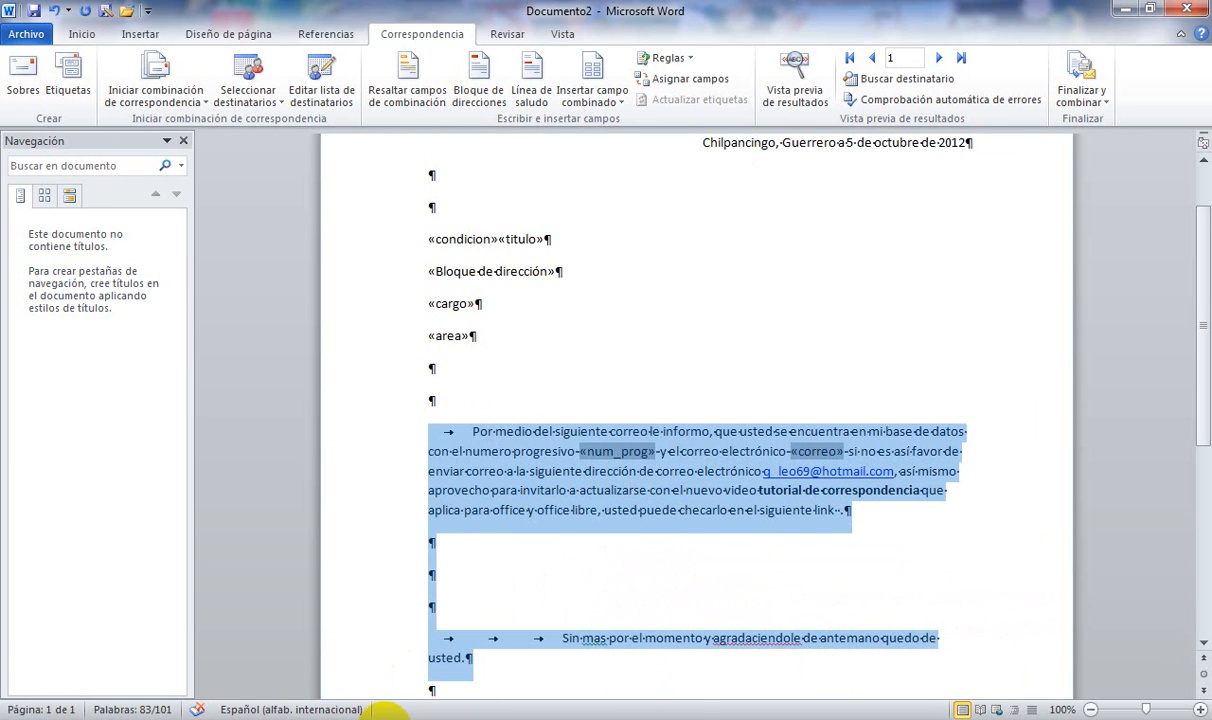
Step: Return to Sin título 2 in LibreOffice Writer and paste the letter text below the merge fields
{"action": "left_click", "coordinate": [379, 712]}
{"action": "left_click", "coordinate": [406, 641]}
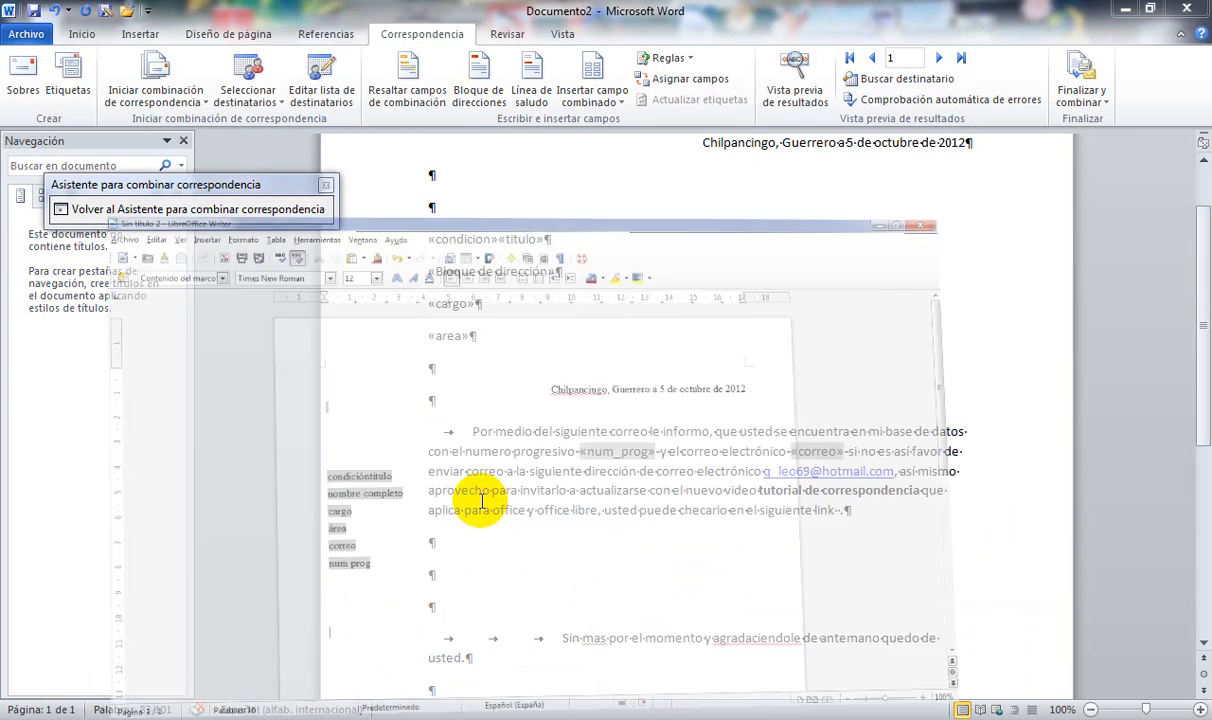
{"action": "key", "text": "ctrl+v"}
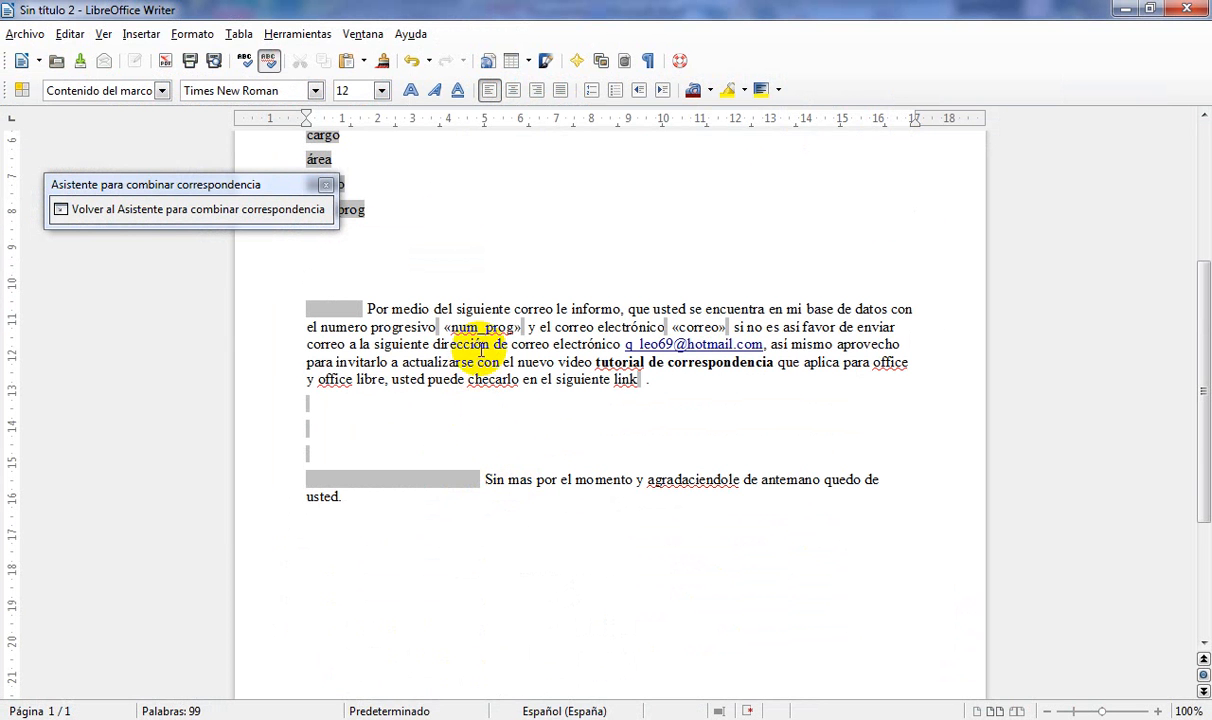
Step: Delete the «num_prog» placeholder text after "numero progresivo" in the first paragraph
{"action": "left_click", "coordinate": [484, 327]}
{"action": "key", "text": "Delete"}
{"action": "key", "text": "Delete"}
{"action": "key", "text": "Delete"}
{"action": "key", "text": "Delete"}
{"action": "key", "text": "Delete"}
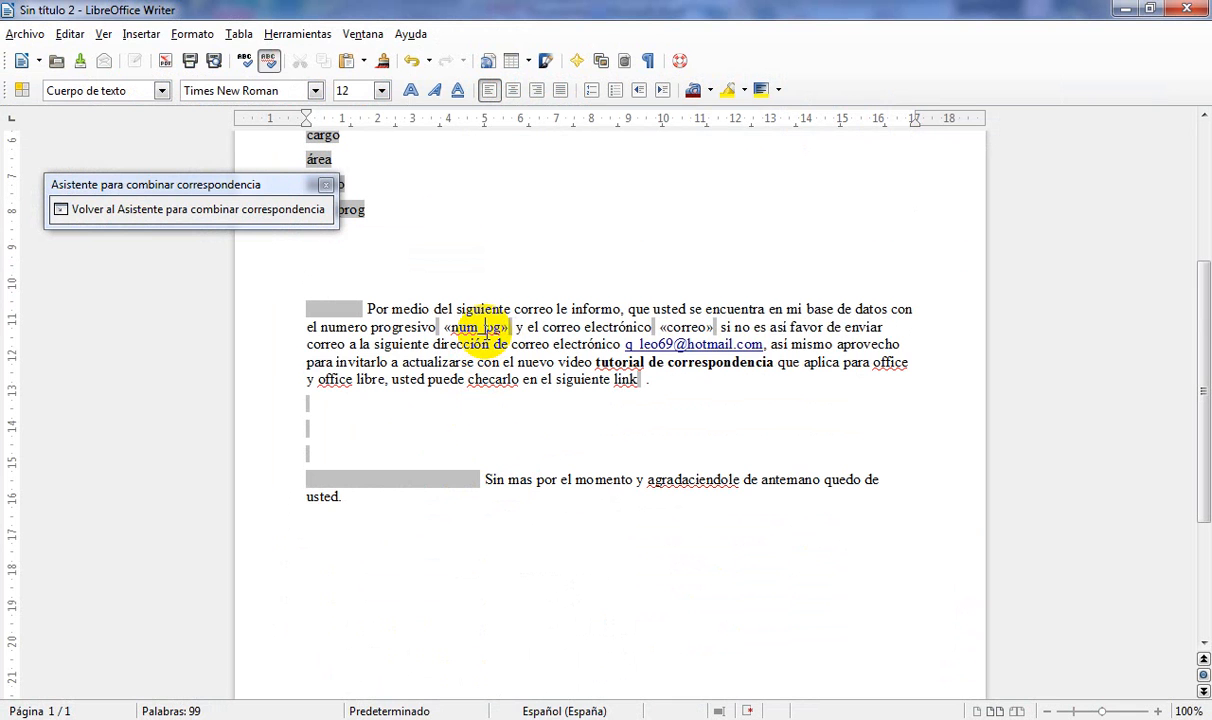
{"action": "key", "text": "BackSpace"}
{"action": "key", "text": "BackSpace"}
{"action": "key", "text": "BackSpace"}
{"action": "key", "text": "BackSpace"}
{"action": "key", "text": "BackSpace"}
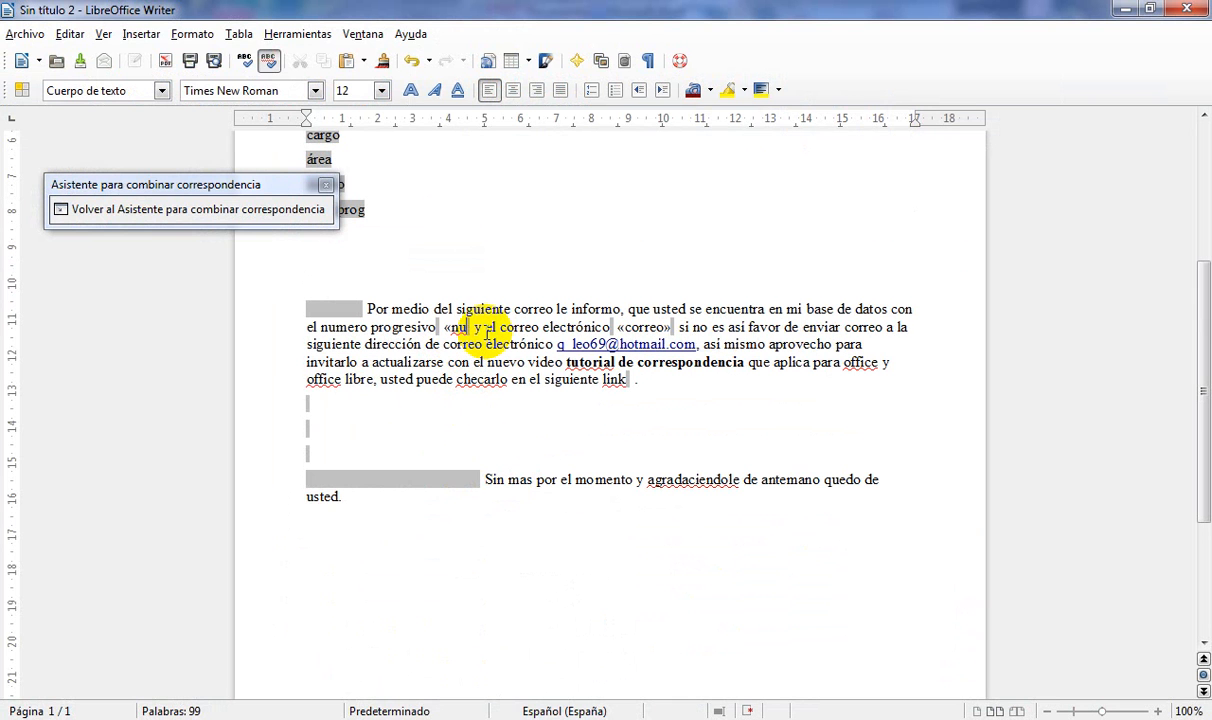
{"action": "key", "text": "BackSpace"}
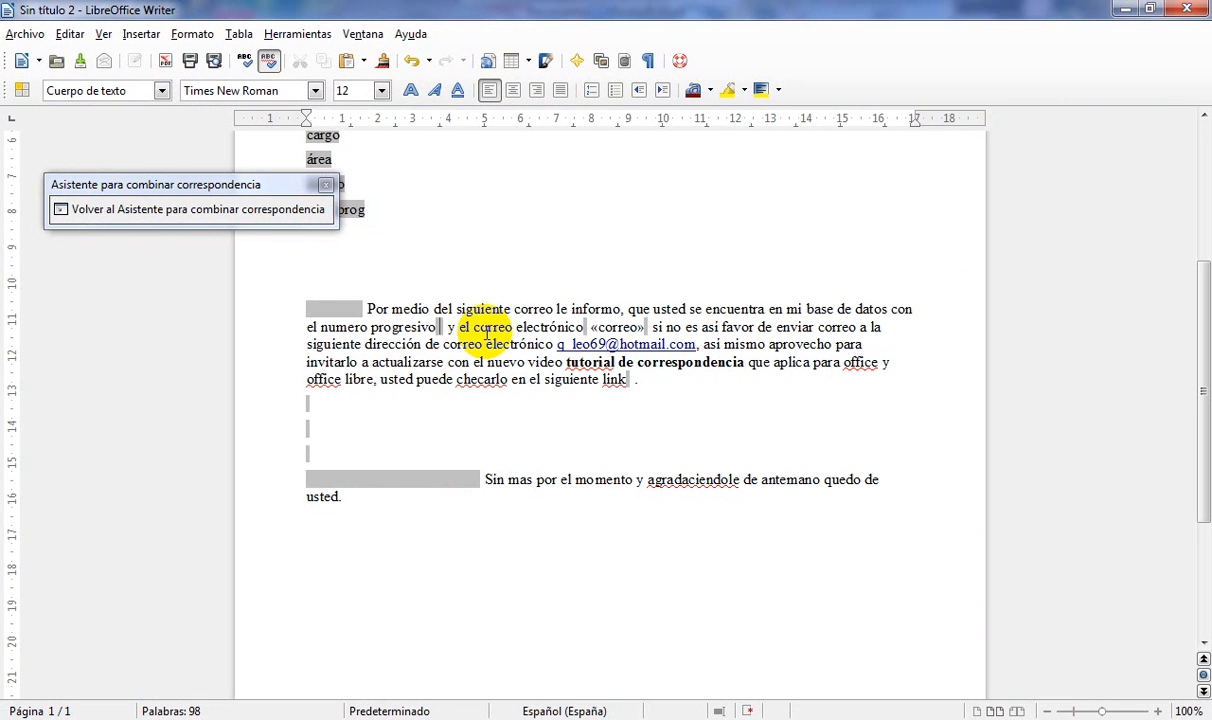
Step: Delete the «correo» placeholder text after "correo electrónico" in the first paragraph
{"action": "left_click", "coordinate": [613, 328]}
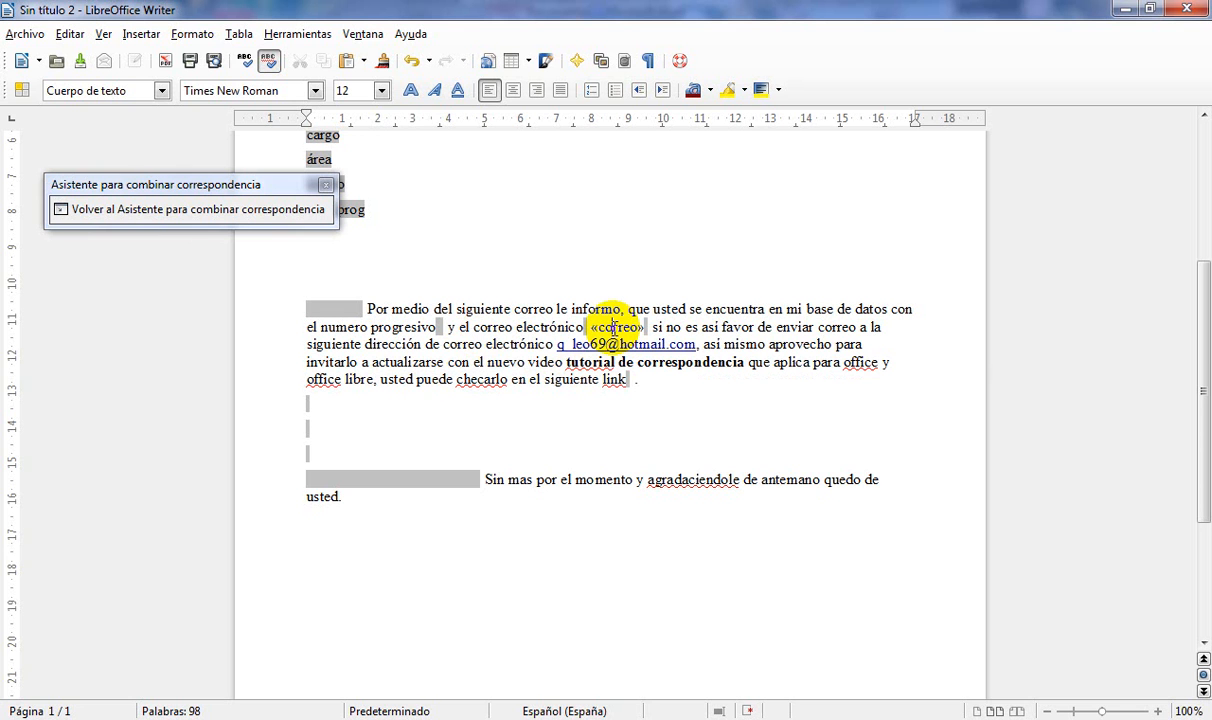
{"action": "key", "text": "BackSpace"}
{"action": "key", "text": "BackSpace"}
{"action": "key", "text": "BackSpace"}
{"action": "key", "text": "BackSpace"}
{"action": "key", "text": "BackSpace"}
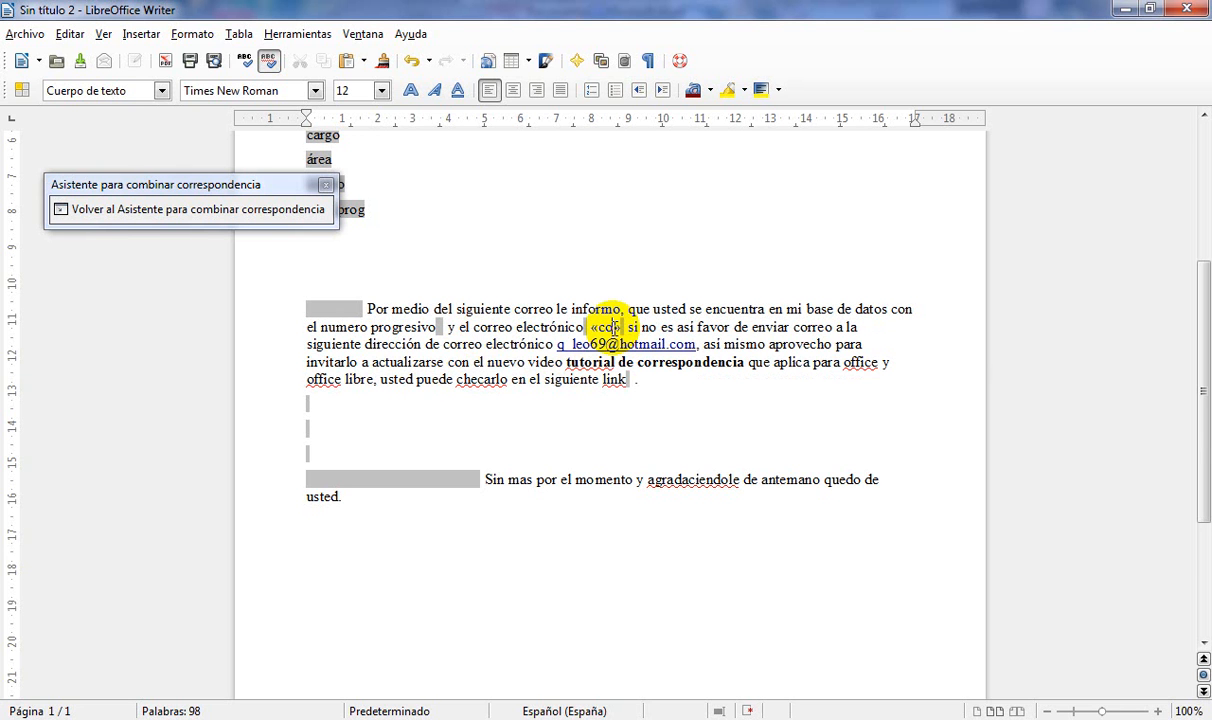
{"action": "key", "text": "BackSpace"}
{"action": "key", "text": "BackSpace"}
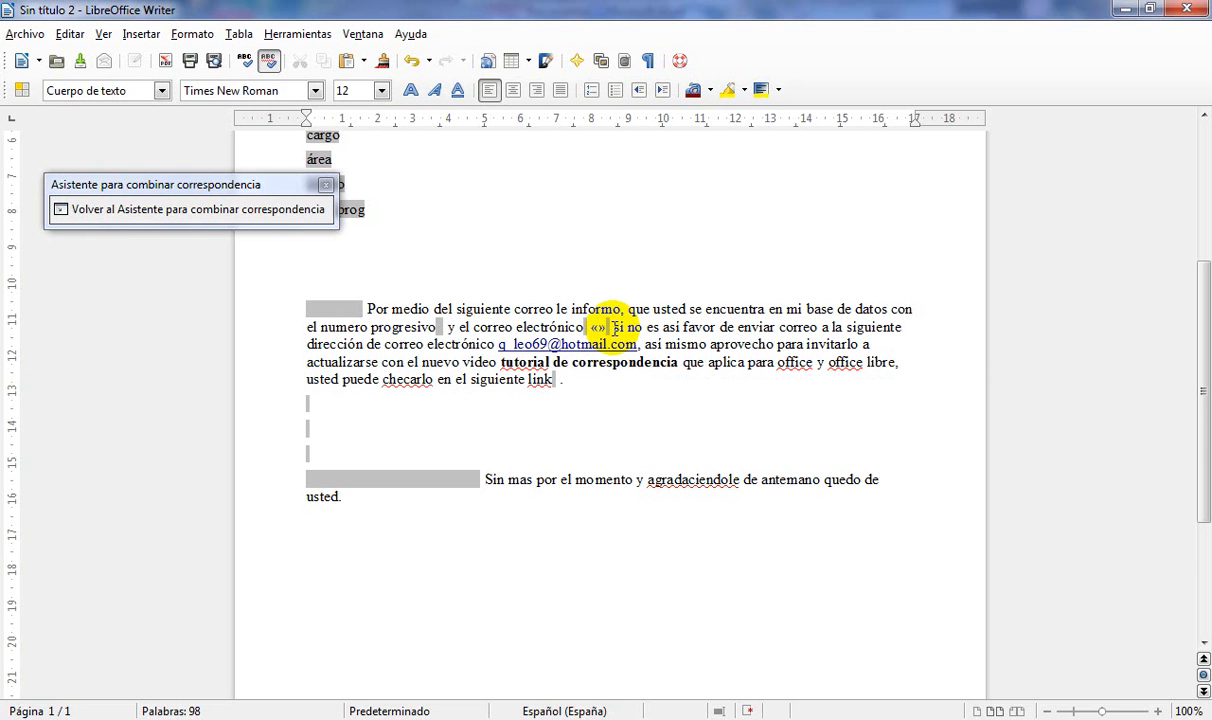
{"action": "key", "text": "BackSpace"}
{"action": "key", "text": "Delete"}
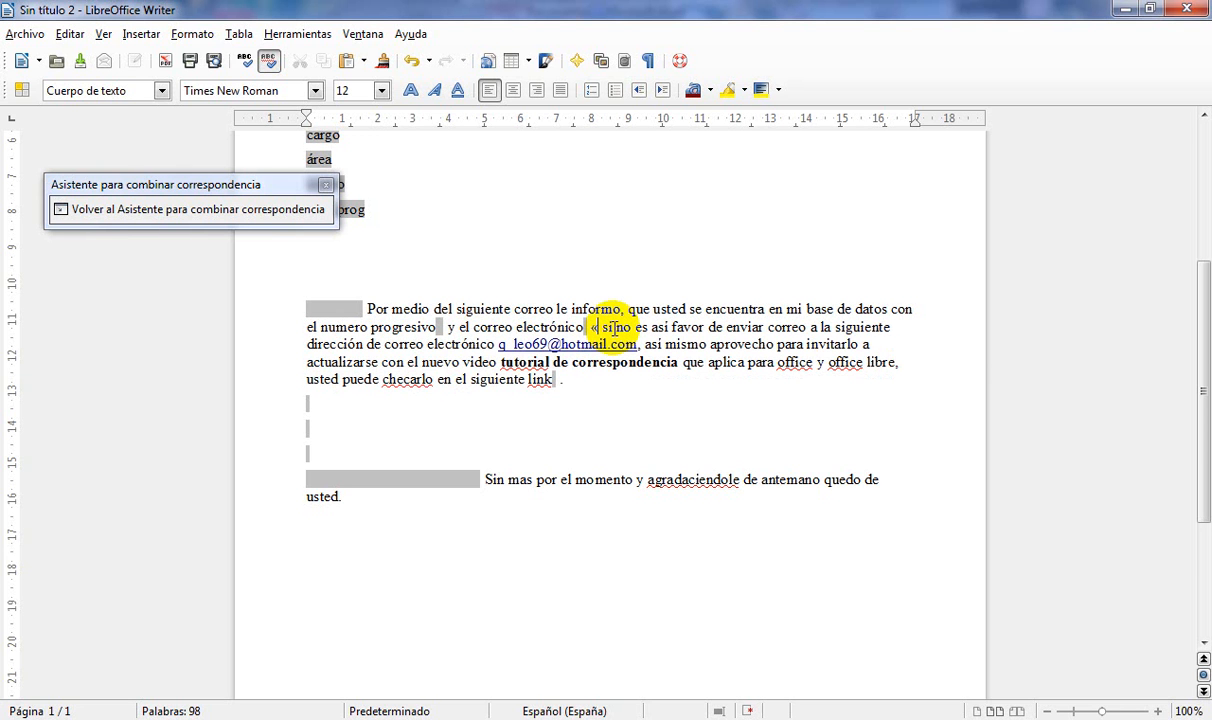
{"action": "key", "text": "BackSpace"}
Step: Add several blank lines below the closing paragraph that ends in "quedo de usted."
{"action": "left_click", "coordinate": [632, 265]}
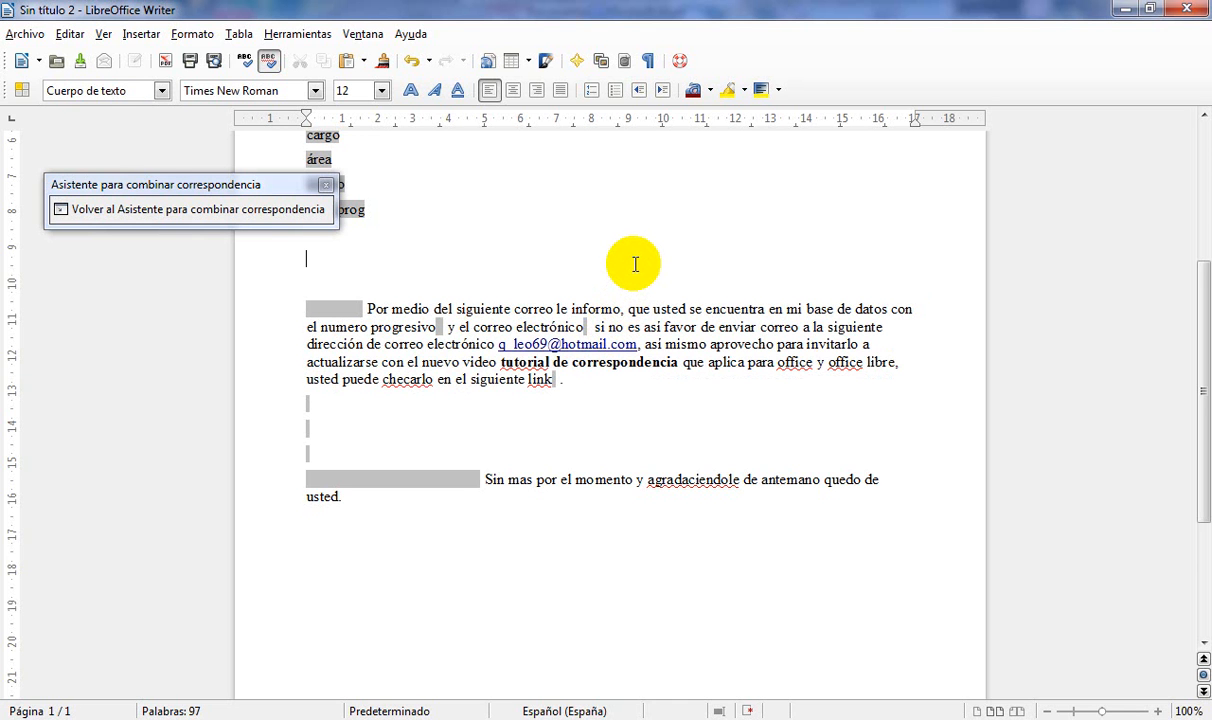
{"action": "scroll", "coordinate": [634, 264], "scroll_direction": "up", "scroll_amount": 3}
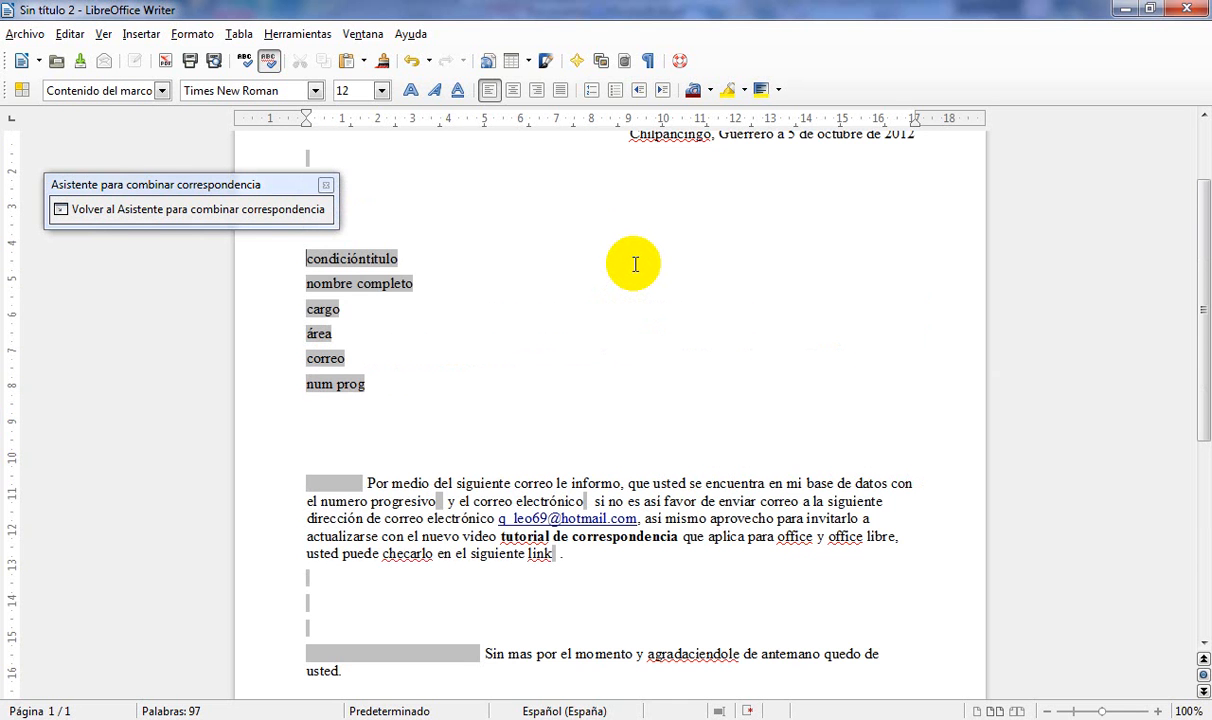
{"action": "scroll", "coordinate": [634, 264], "scroll_direction": "down", "scroll_amount": 3}
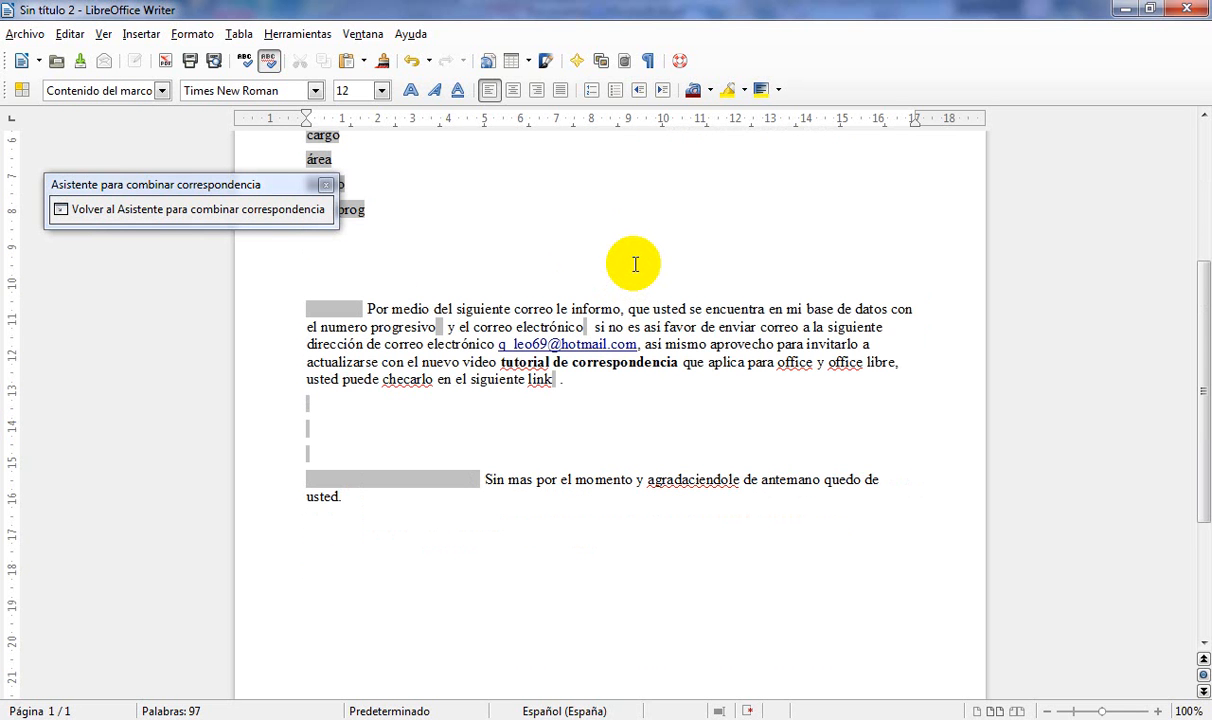
{"action": "type", "text": "ççççç"}
{"action": "key", "text": "BackSpace"}
{"action": "key", "text": "BackSpace"}
{"action": "key", "text": "BackSpace"}
{"action": "key", "text": "BackSpace"}
{"action": "key", "text": "BackSpace"}
{"action": "key", "text": "Return"}
{"action": "key", "text": "Return"}
{"action": "key", "text": "Return"}
{"action": "key", "text": "Return"}
{"action": "key", "text": "Return"}
{"action": "key", "text": "Return"}
{"action": "key", "text": "Return"}
{"action": "key", "text": "Return"}
{"action": "key", "text": "Return"}
{"action": "key", "text": "Return"}
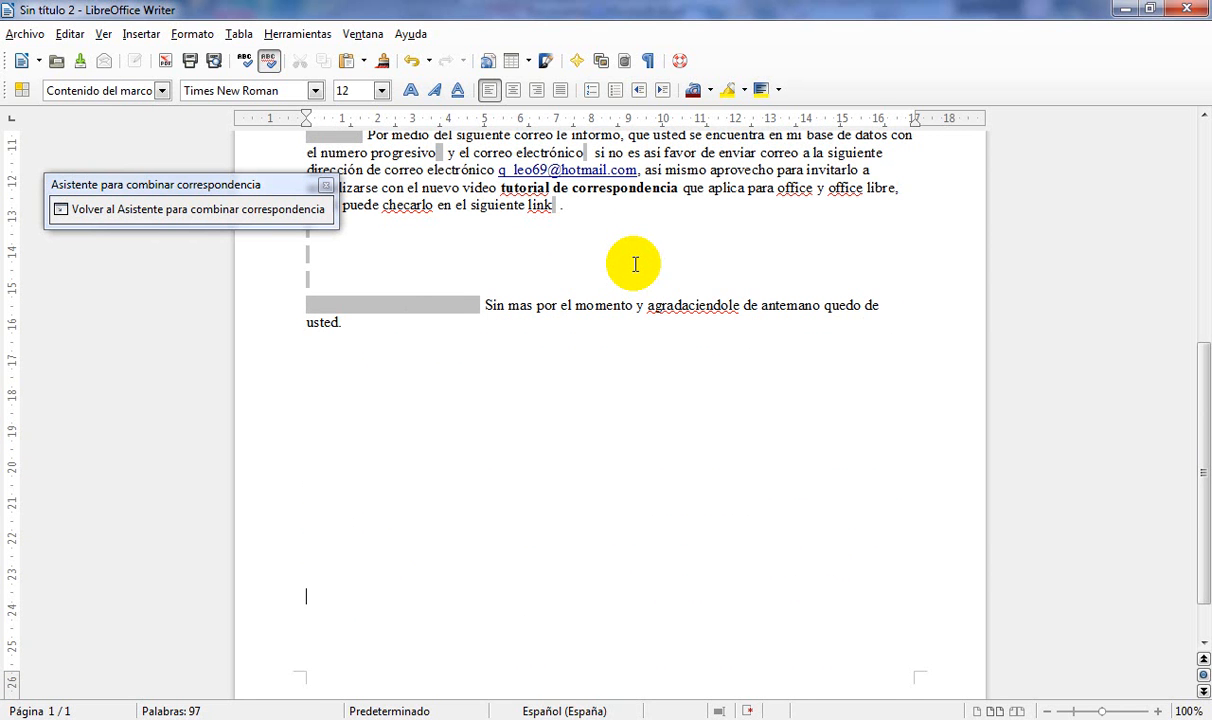
{"action": "key", "text": "BackSpace"}
{"action": "key", "text": "BackSpace"}
{"action": "key", "text": "BackSpace"}
{"action": "key", "text": "BackSpace"}
{"action": "key", "text": "BackSpace"}
{"action": "key", "text": "BackSpace"}
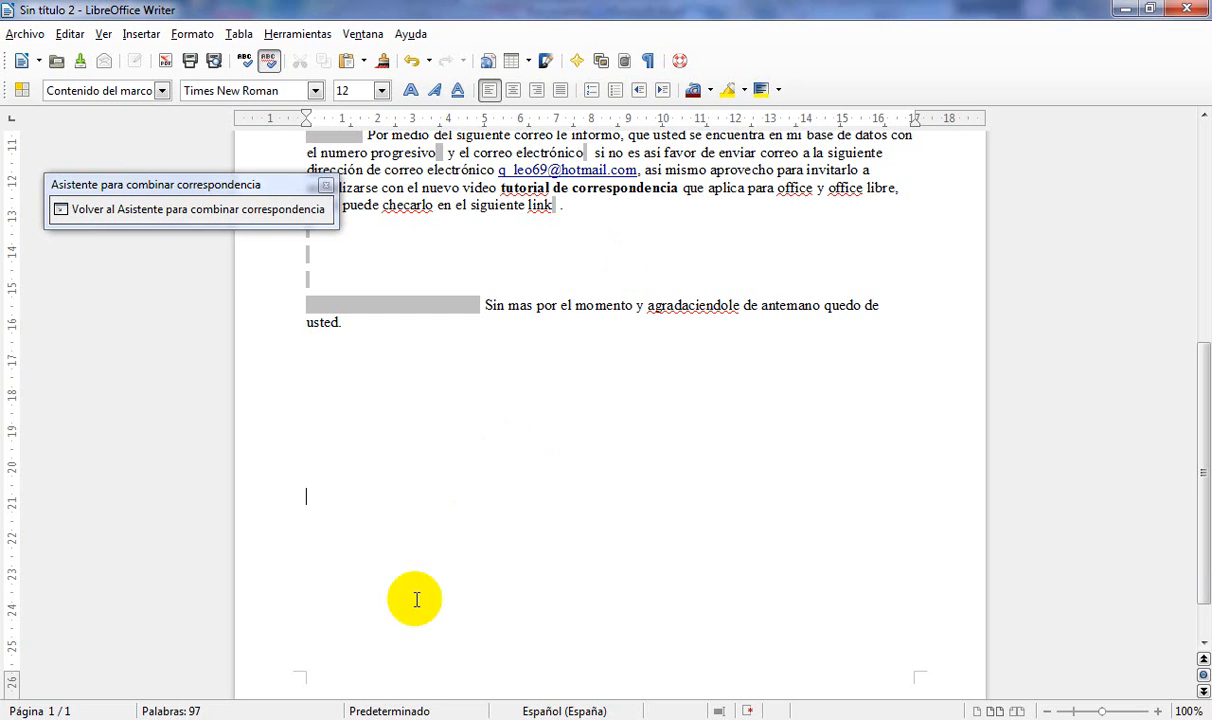
Step: Copy the ATTE. line and the sender's name from Documento2 in Microsoft Word, and return to Sin título 2 in LibreOffice Writer
{"action": "left_click", "coordinate": [330, 718]}
{"action": "left_click", "coordinate": [535, 617]}
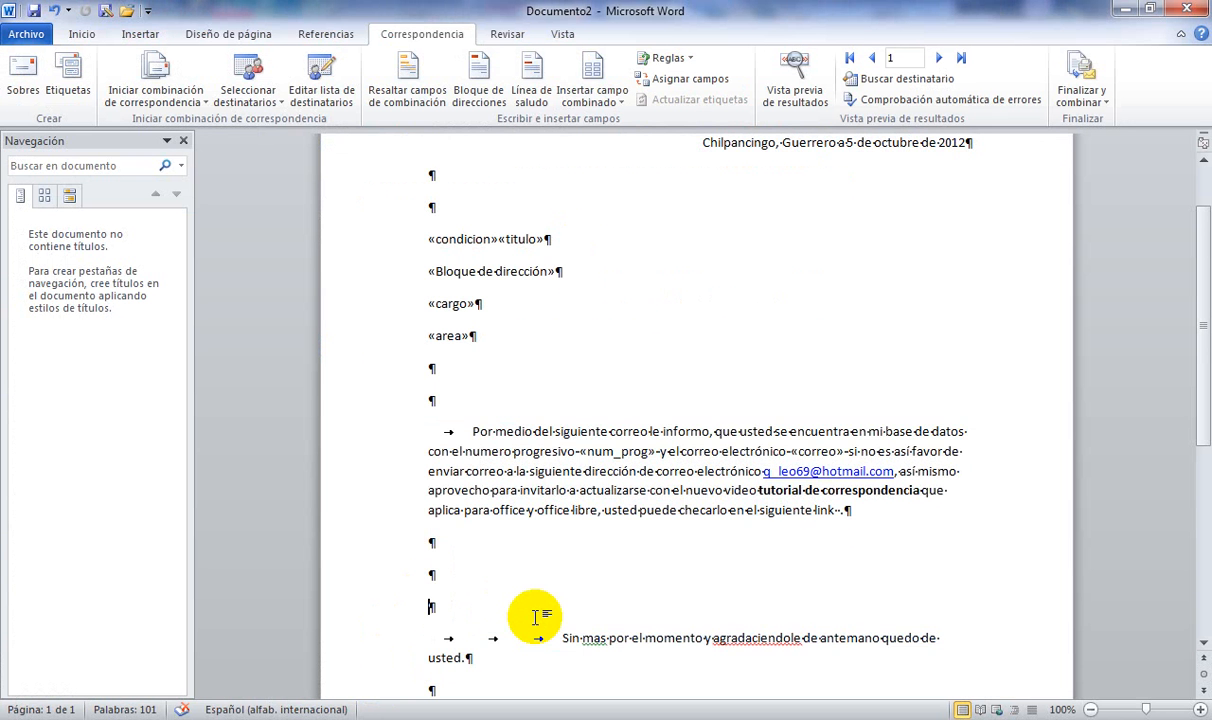
{"action": "key", "text": "Down"}
{"action": "key", "text": "Down"}
{"action": "key", "text": "Down"}
{"action": "key", "text": "Down"}
{"action": "key", "text": "Down"}
{"action": "key", "text": "Down"}
{"action": "key", "text": "Up"}
{"action": "key", "text": "Up"}
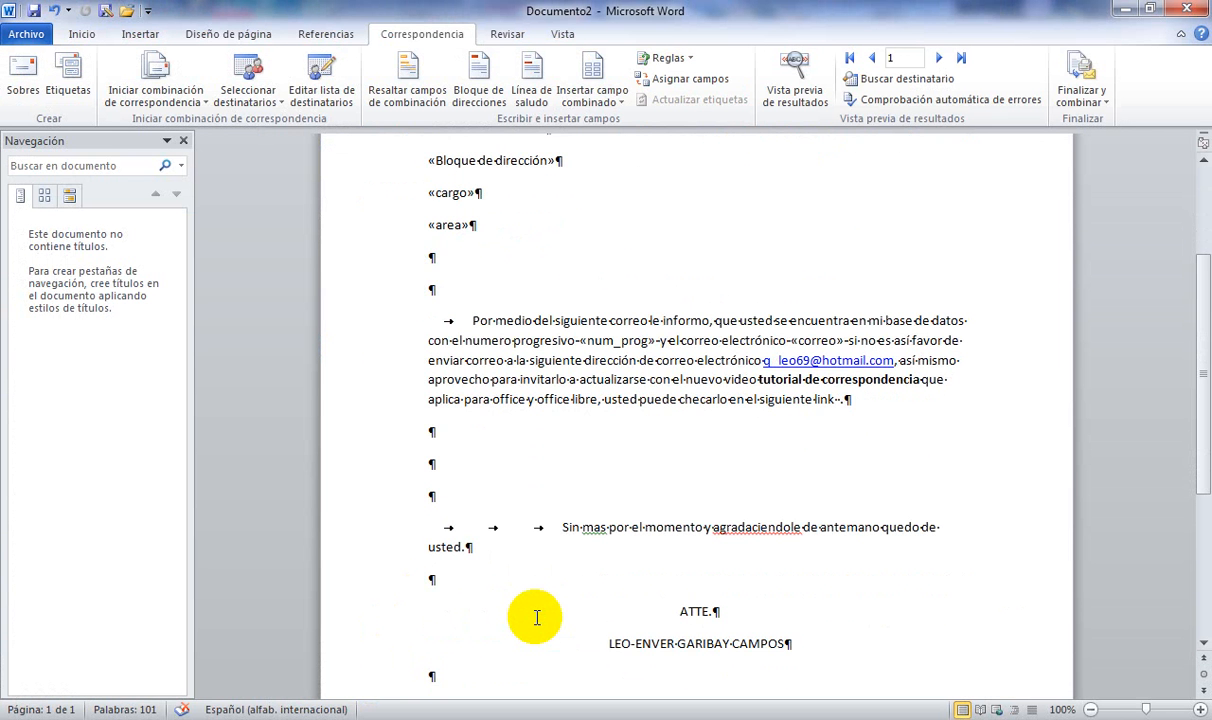
{"action": "key", "text": "shift+Down"}
{"action": "key", "text": "shift+Down"}
{"action": "key", "text": "ctrl+c"}
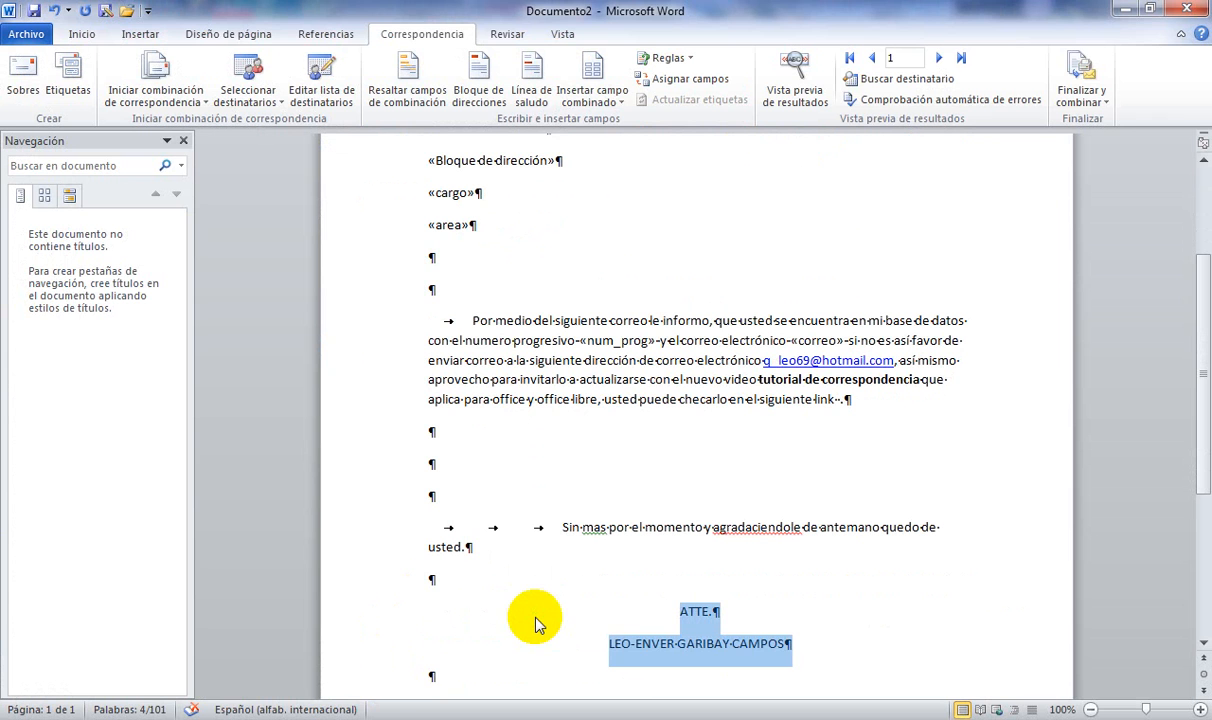
{"action": "left_click", "coordinate": [406, 716]}
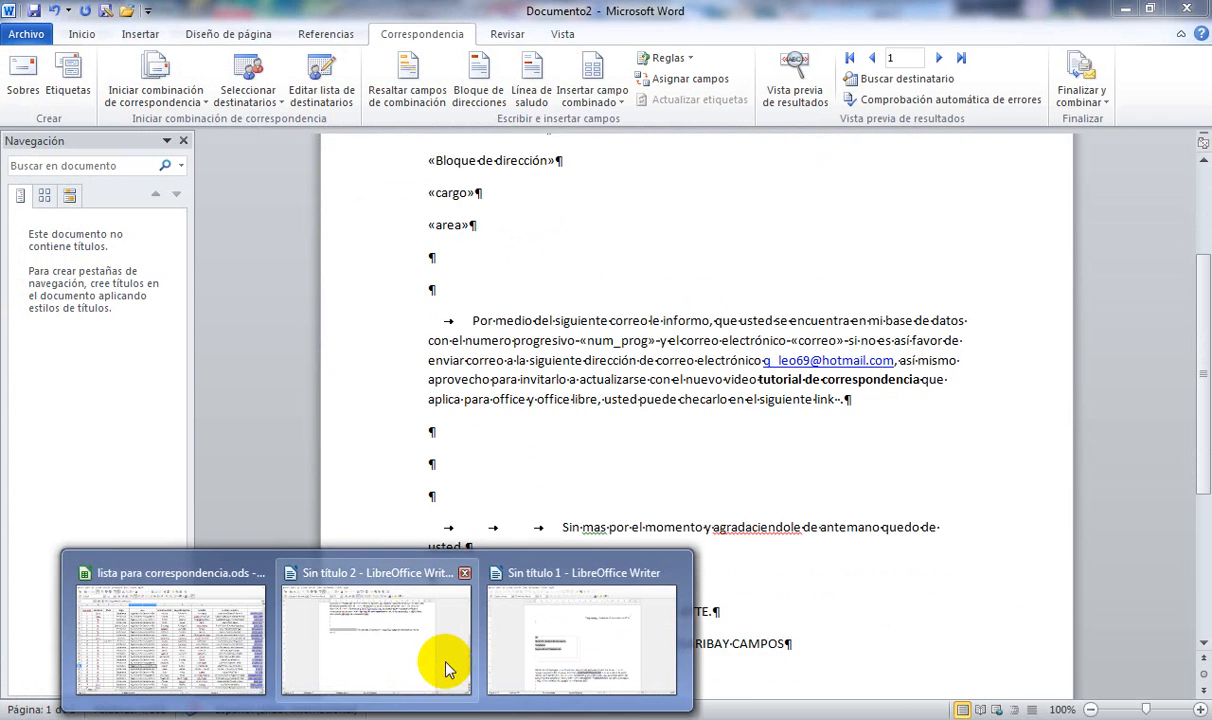
{"action": "left_click", "coordinate": [425, 665]}
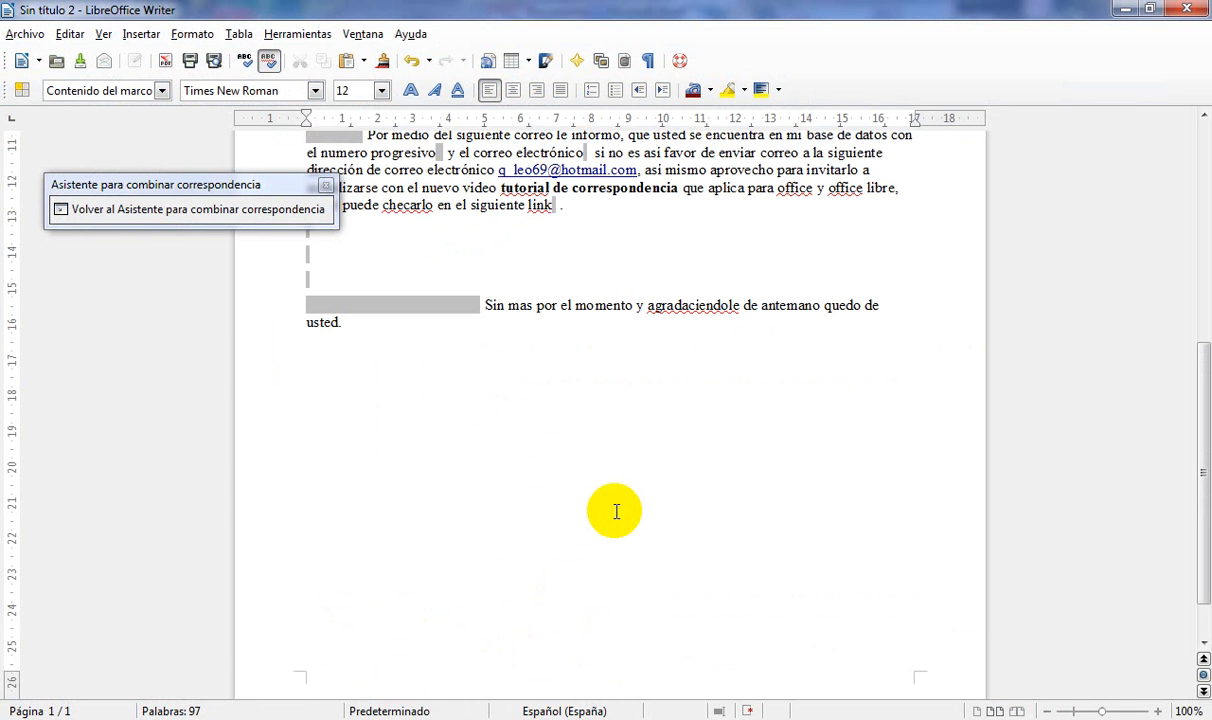
Step: Paste the ATTE. line and the sender's name below the closing paragraph, and centre the ATTE. line
{"action": "key", "text": "ctrl+v"}
{"action": "left_click", "coordinate": [389, 498]}
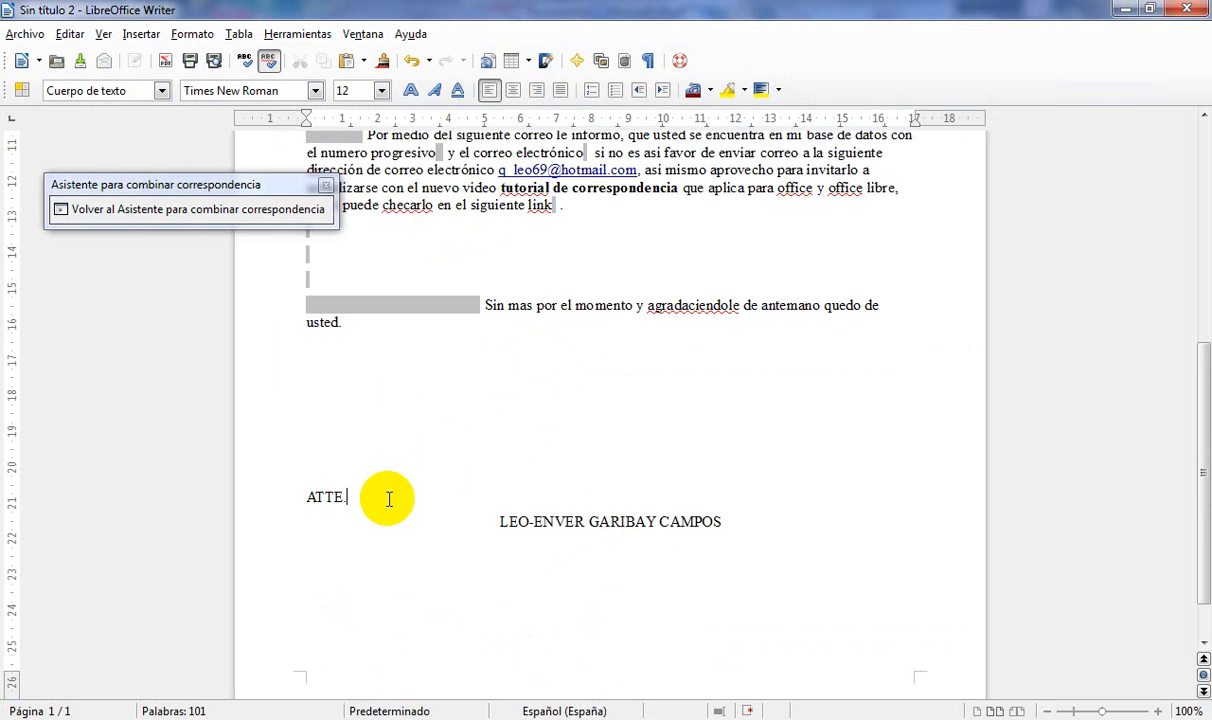
{"action": "left_click", "coordinate": [512, 90]}
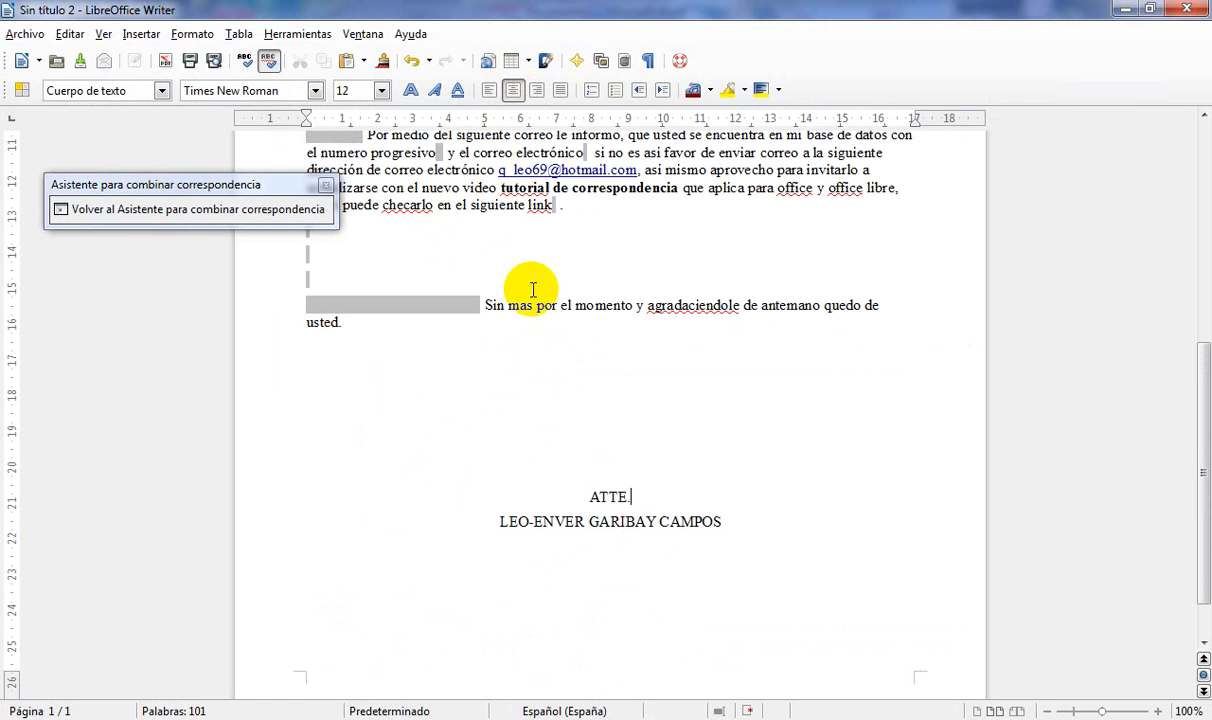
Step: Correct the spelling of the misspelled word before "de antemano" in the closing paragraph to "agradeciendole"
{"action": "left_click", "coordinate": [547, 464]}
{"action": "key", "text": "Up"}
{"action": "key", "text": "Up"}
{"action": "key", "text": "Up"}
{"action": "key", "text": "Up"}
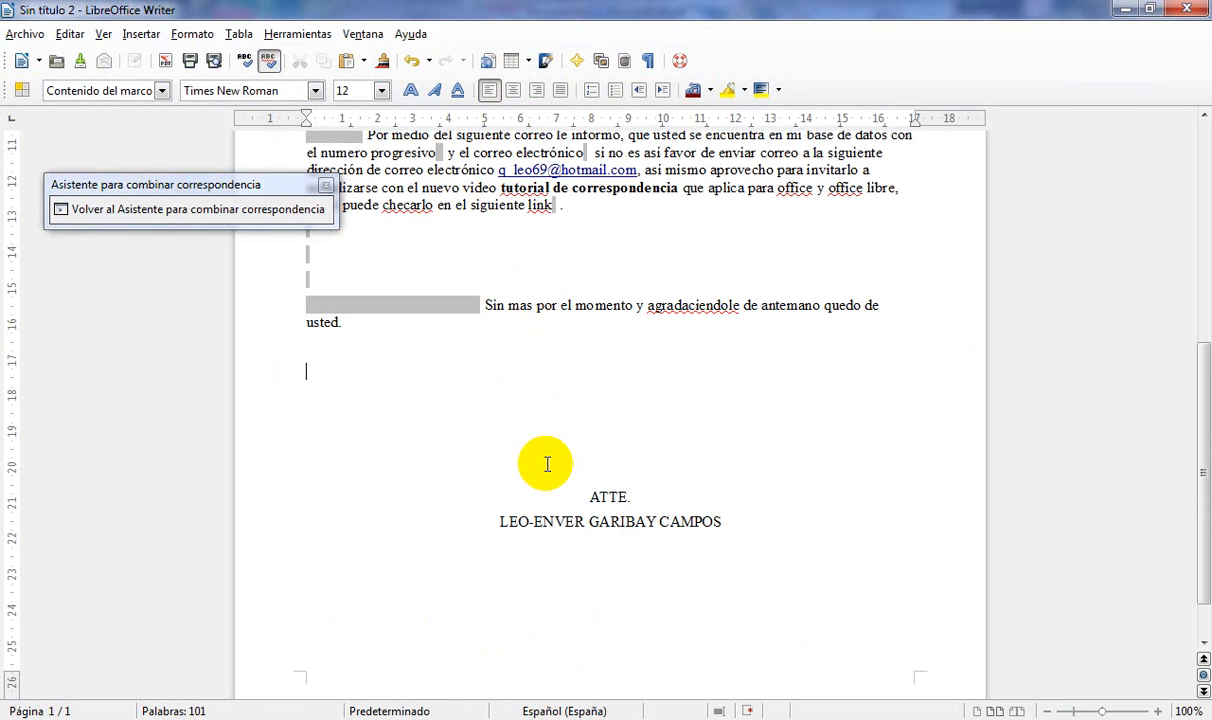
{"action": "key", "text": "Up"}
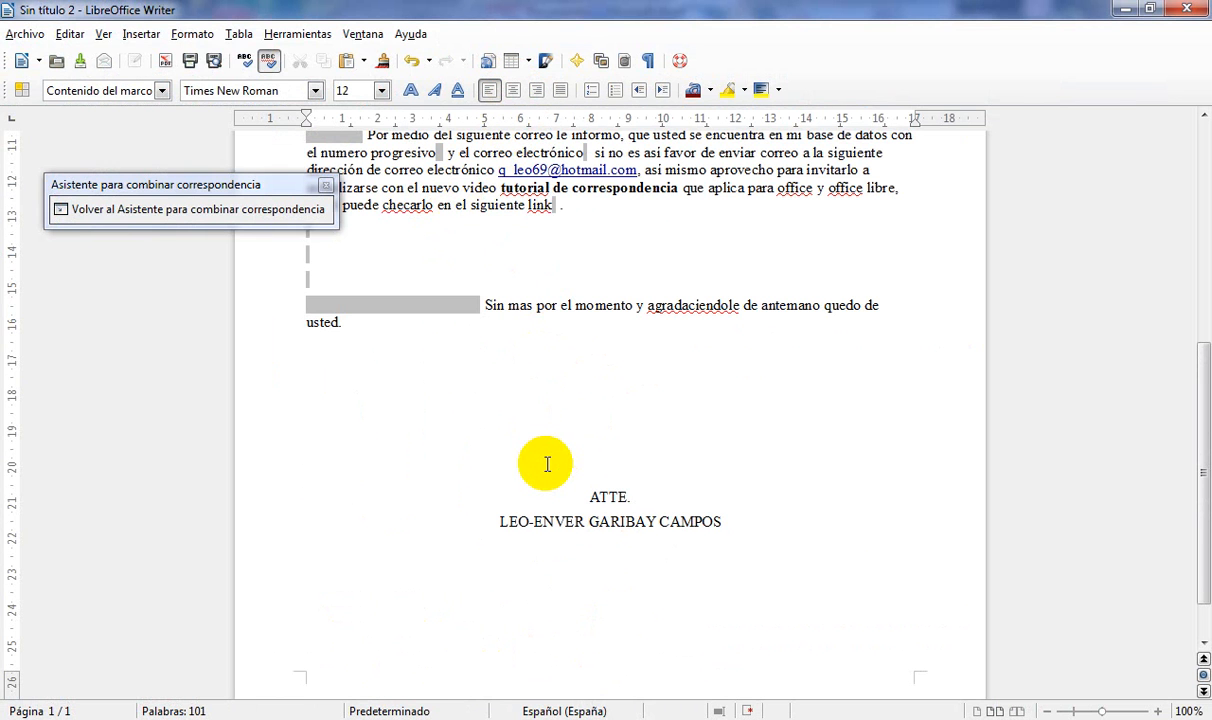
{"action": "left_click", "coordinate": [686, 305]}
{"action": "key", "text": "BackSpace"}
{"action": "type", "text": "e"}
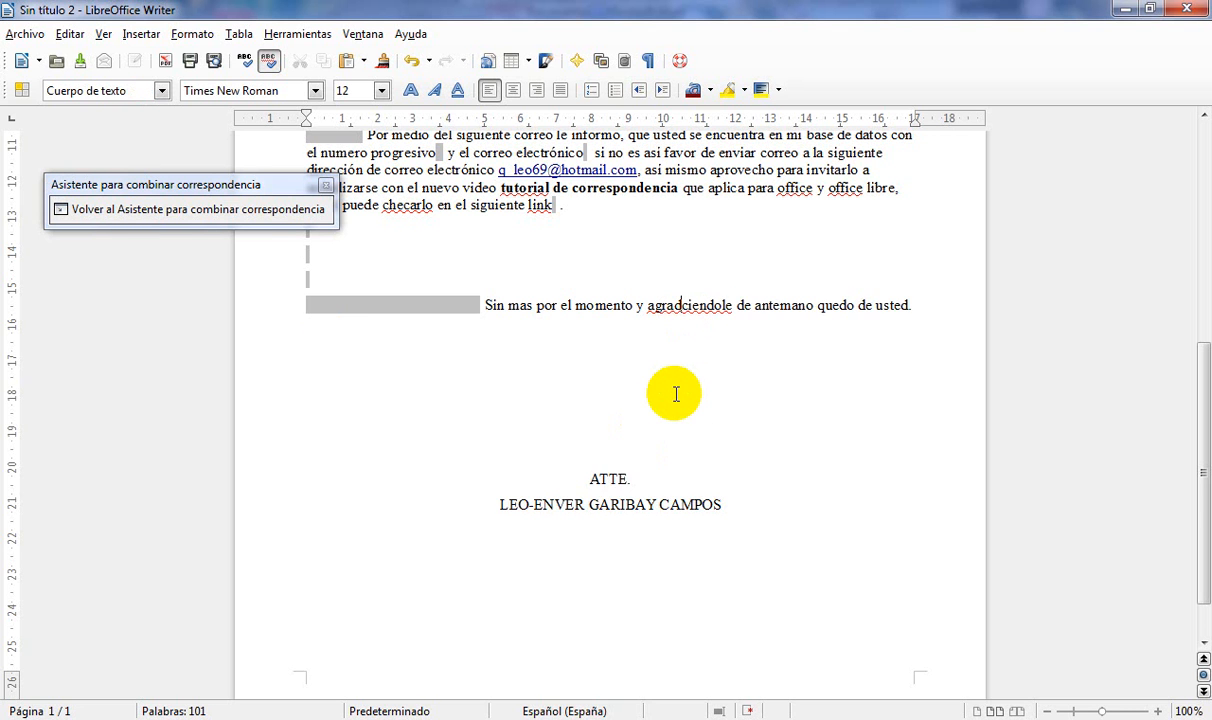
{"action": "left_click", "coordinate": [676, 393]}
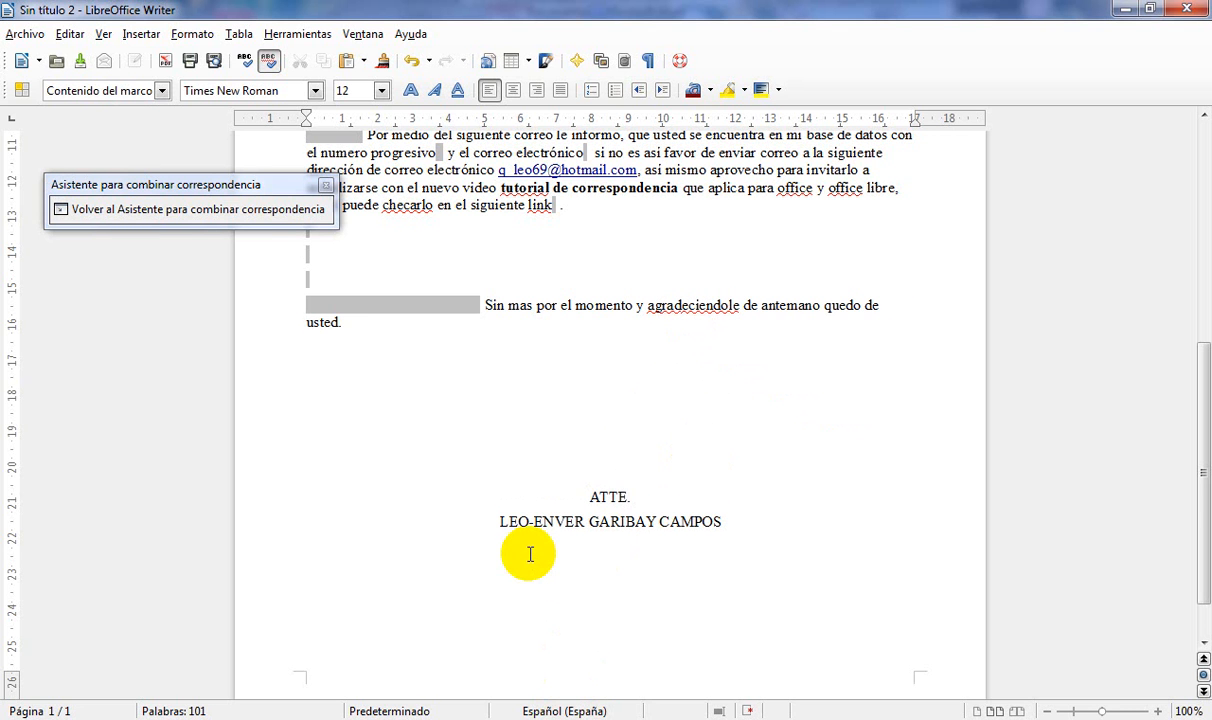
Step: Copy the correo merge field from the address block above the letter text and remove it from there
{"action": "scroll", "coordinate": [530, 554], "scroll_direction": "up", "scroll_amount": 6}
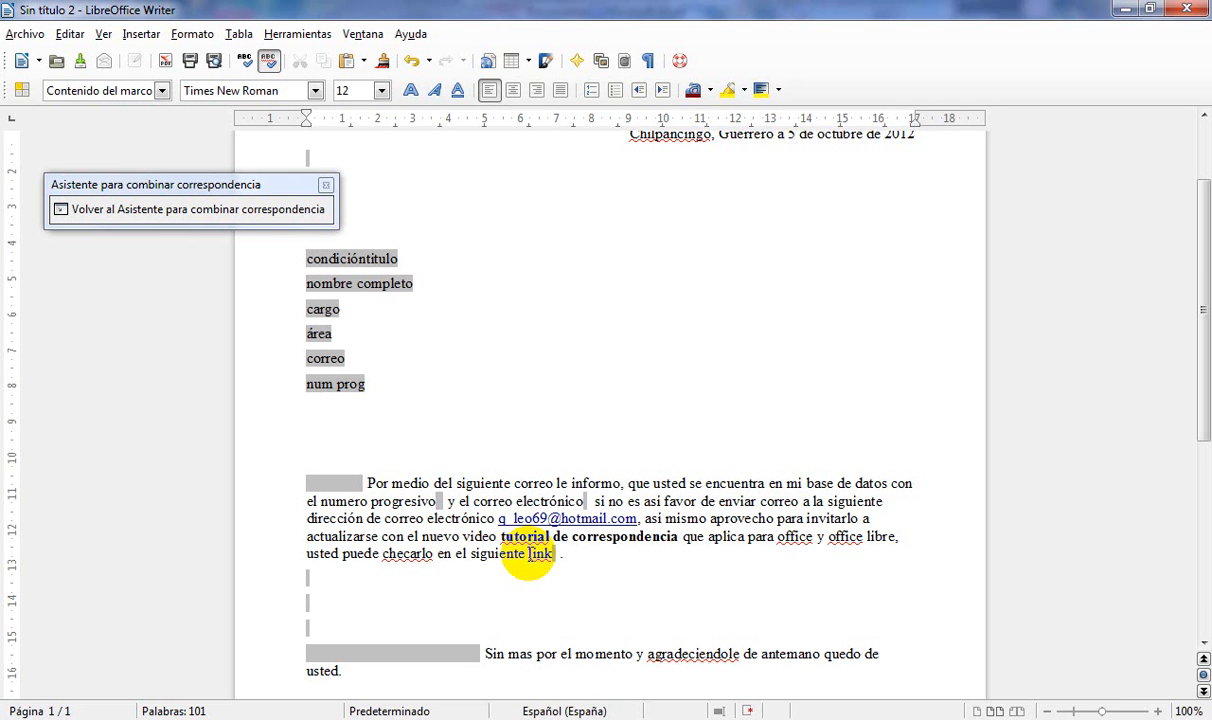
{"action": "key", "text": "shift+Down"}
{"action": "key", "text": "shift+Left"}
{"action": "key", "text": "ctrl+c"}
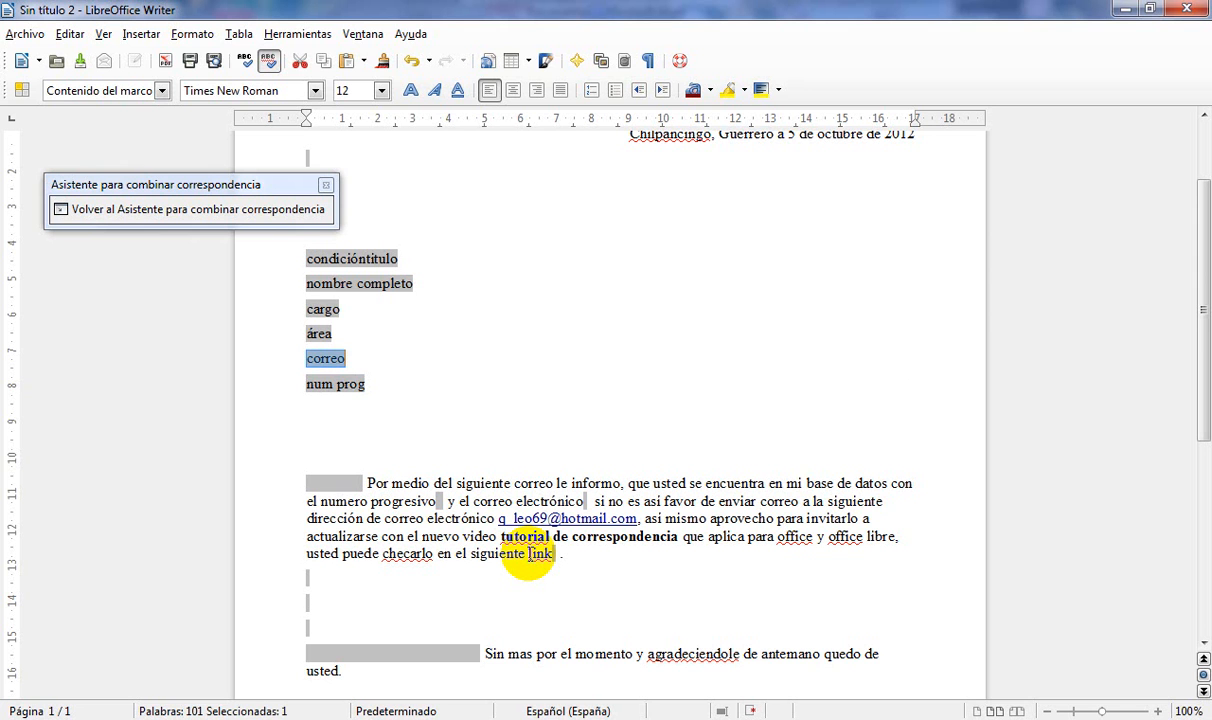
{"action": "key", "text": "Delete"}
Step: Replace "el" with "su" before "correo electrónico" on the second line of the first paragraph
{"action": "key", "text": "Down"}
{"action": "key", "text": "Down"}
{"action": "key", "text": "Down"}
{"action": "key", "text": "Down"}
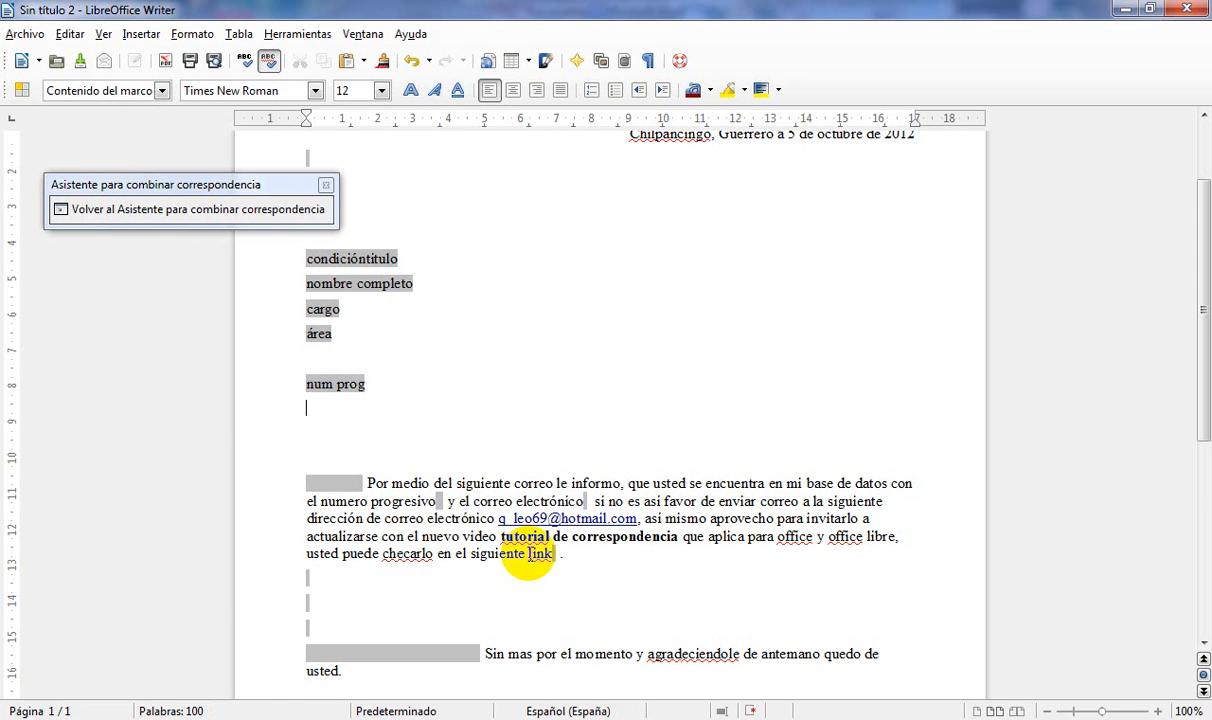
{"action": "key", "text": "Down"}
{"action": "key", "text": "Down"}
{"action": "key", "text": "Right"}
{"action": "key", "text": "Right"}
{"action": "key", "text": "Right"}
{"action": "key", "text": "Right"}
{"action": "key", "text": "Right"}
{"action": "key", "text": "Right"}
{"action": "key", "text": "Right"}
{"action": "key", "text": "Right"}
{"action": "key", "text": "Right"}
{"action": "key", "text": "Right"}
{"action": "key", "text": "Right"}
{"action": "key", "text": "Right"}
{"action": "key", "text": "Right"}
{"action": "key", "text": "Right"}
{"action": "key", "text": "Right"}
{"action": "key", "text": "Right"}
{"action": "key", "text": "Right"}
{"action": "key", "text": "Right"}
{"action": "key", "text": "Right"}
{"action": "key", "text": "Right"}
{"action": "key", "text": "Right"}
{"action": "key", "text": "Right"}
{"action": "key", "text": "Right"}
{"action": "key", "text": "Right"}
{"action": "key", "text": "Right"}
{"action": "key", "text": "Right"}
{"action": "key", "text": "Right"}
{"action": "key", "text": "Right"}
{"action": "key", "text": "Right"}
{"action": "key", "text": "Right"}
{"action": "key", "text": "Right"}
{"action": "key", "text": "Right"}
{"action": "key", "text": "Right"}
{"action": "key", "text": "Right"}
{"action": "key", "text": "Right"}
{"action": "key", "text": "Right"}
{"action": "key", "text": "Right"}
{"action": "key", "text": "Left"}
{"action": "key", "text": "Left"}
{"action": "key", "text": "Left"}
{"action": "key", "text": "Left"}
{"action": "key", "text": "Left"}
{"action": "key", "text": "Left"}
{"action": "key", "text": "Left"}
{"action": "key", "text": "Left"}
{"action": "key", "text": "Left"}
{"action": "key", "text": "Left"}
{"action": "key", "text": "Left"}
{"action": "key", "text": "Left"}
{"action": "key", "text": "Left"}
{"action": "key", "text": "Left"}
{"action": "key", "text": "Left"}
{"action": "key", "text": "Left"}
{"action": "key", "text": "Left"}
{"action": "key", "text": "Left"}
{"action": "key", "text": "Left"}
{"action": "key", "text": "BackSpace"}
{"action": "key", "text": "BackSpace"}
{"action": "type", "text": "su"}
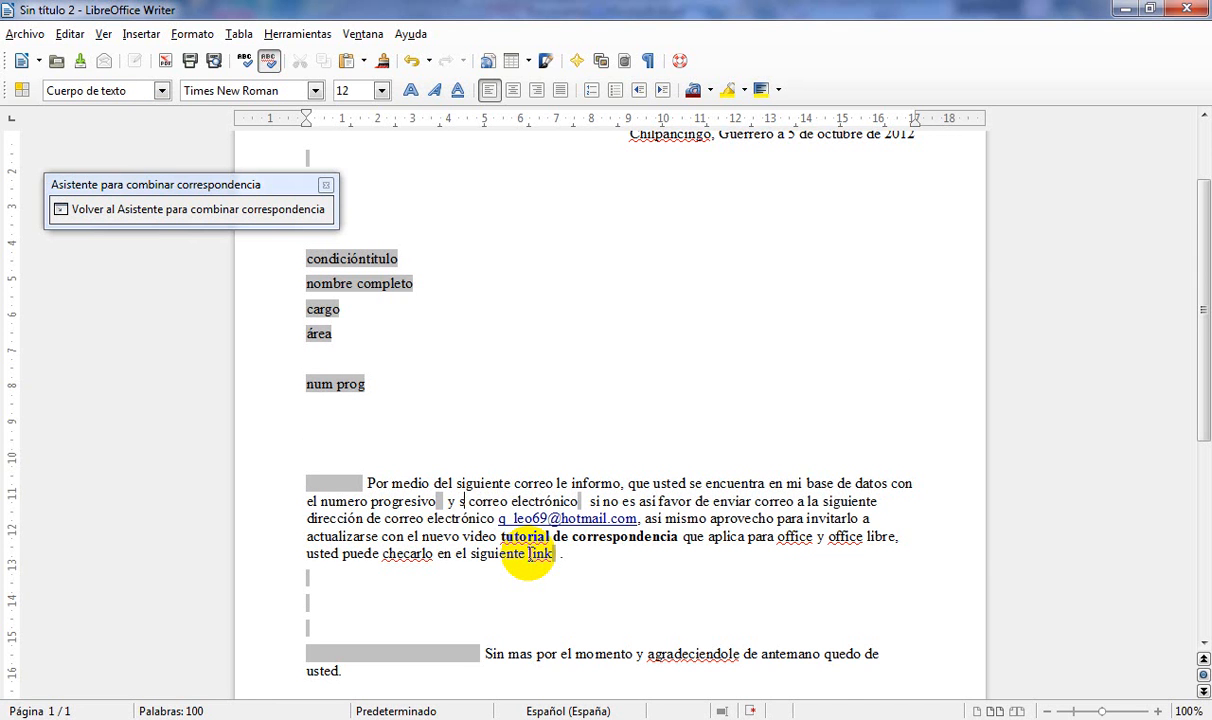
Step: Add "es" and the copied correo merge field after "su correo electrónico" in the first paragraph
{"action": "key", "text": "Right"}
{"action": "key", "text": "Right"}
{"action": "key", "text": "Right"}
{"action": "key", "text": "Right"}
{"action": "key", "text": "Right"}
{"action": "key", "text": "Right"}
{"action": "key", "text": "Right"}
{"action": "key", "text": "Right"}
{"action": "key", "text": "Right"}
{"action": "key", "text": "Right"}
{"action": "key", "text": "Right"}
{"action": "key", "text": "Right"}
{"action": "key", "text": "Right"}
{"action": "key", "text": "Right"}
{"action": "key", "text": "Right"}
{"action": "key", "text": "Right"}
{"action": "key", "text": "Right"}
{"action": "key", "text": "Right"}
{"action": "key", "text": "Right"}
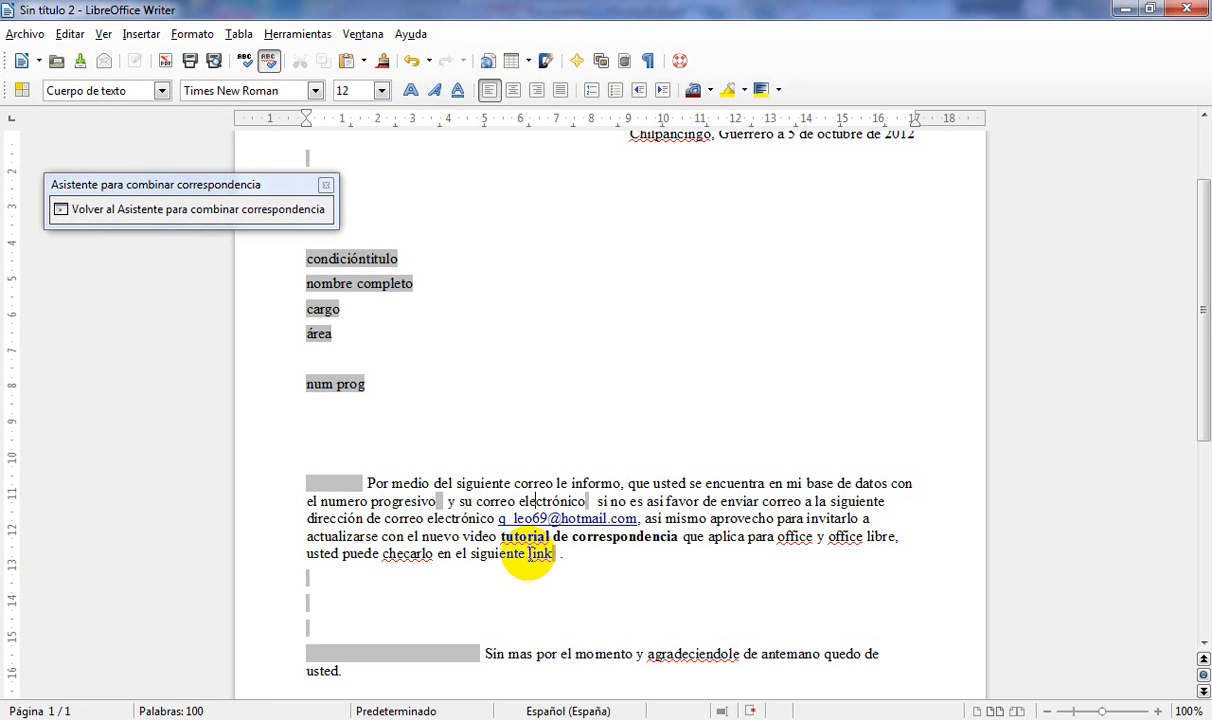
{"action": "type", "text": "es"}
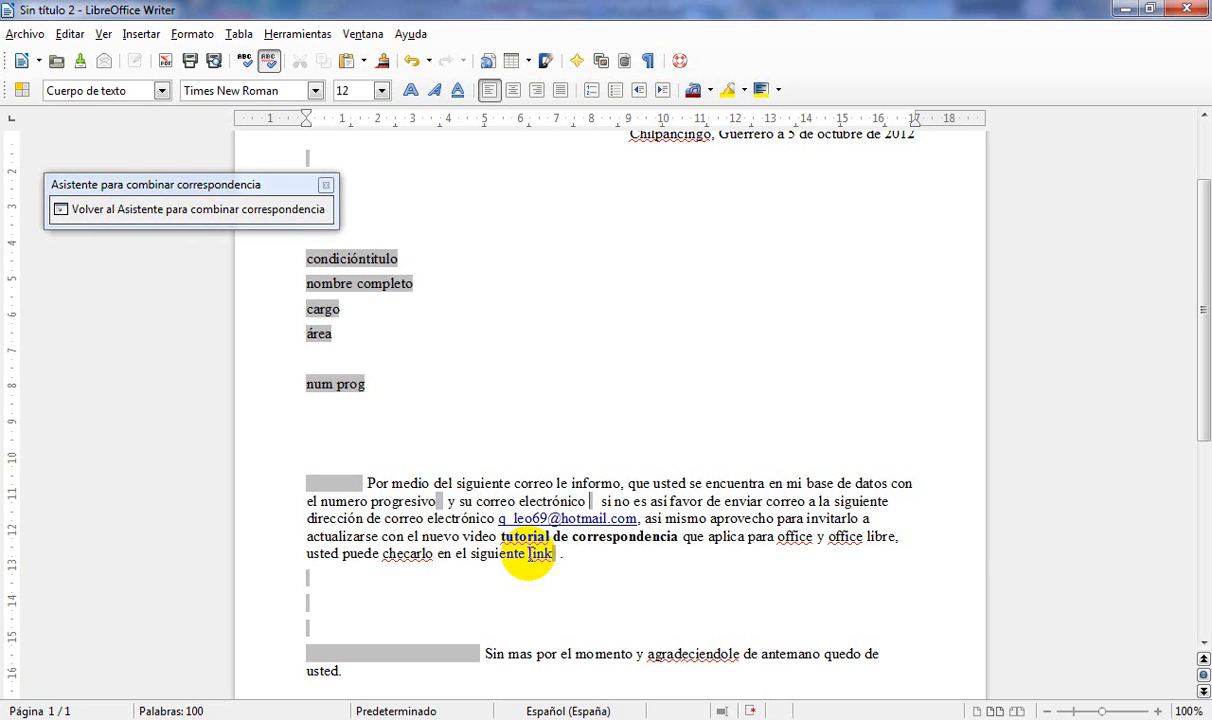
{"action": "key", "text": "ctrl+v"}
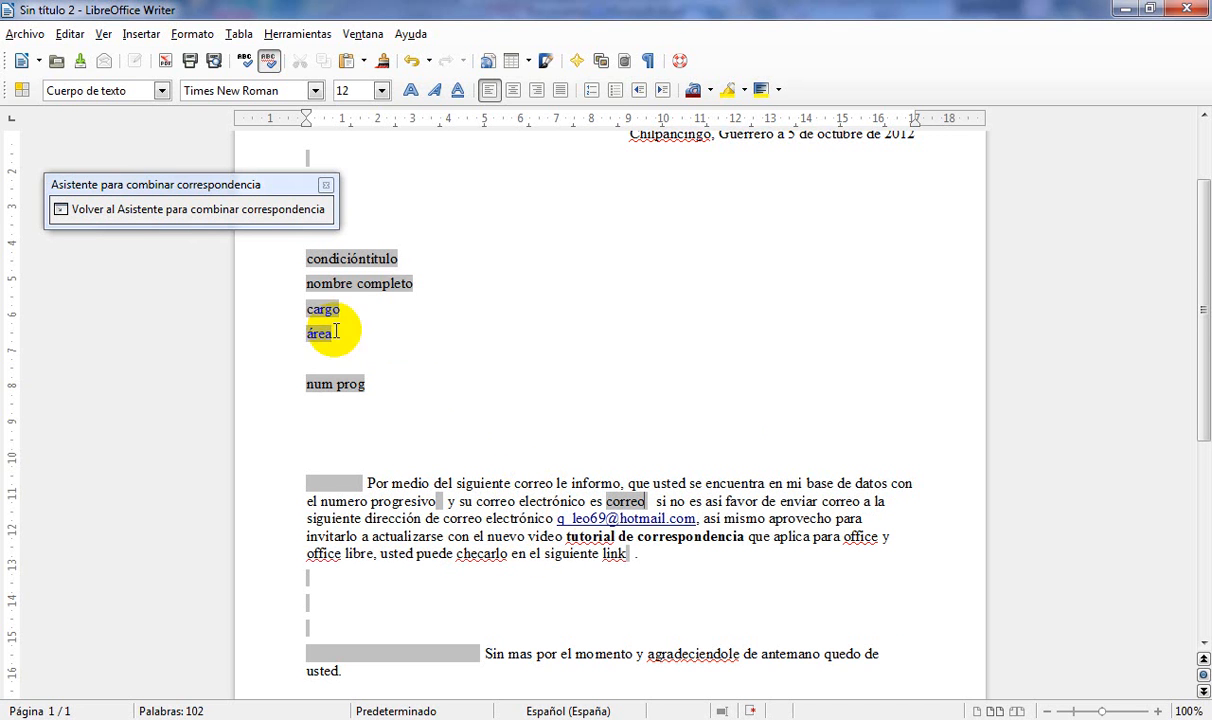
Step: Move the num prog merge field from the address block to after "numero progresivo" in the first paragraph
{"action": "left_click", "coordinate": [382, 382]}
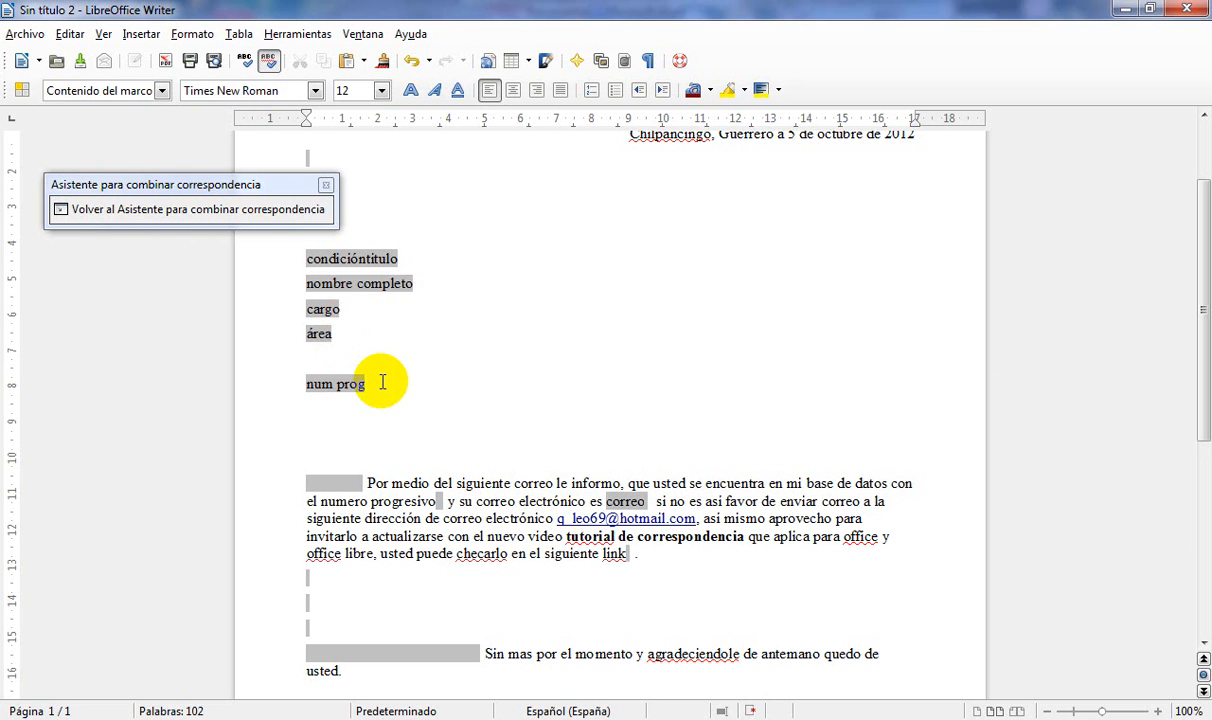
{"action": "key", "text": "shift+Home"}
{"action": "key", "text": "ctrl+c"}
{"action": "key", "text": "BackSpace"}
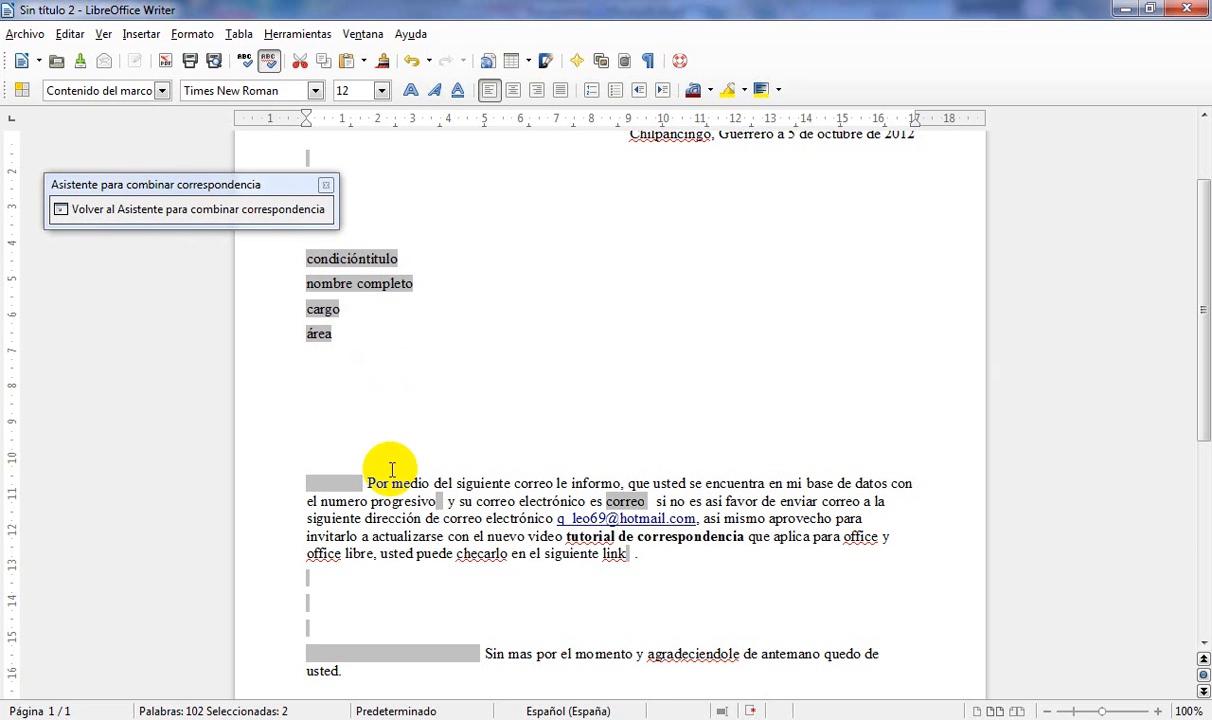
{"action": "left_click", "coordinate": [437, 501]}
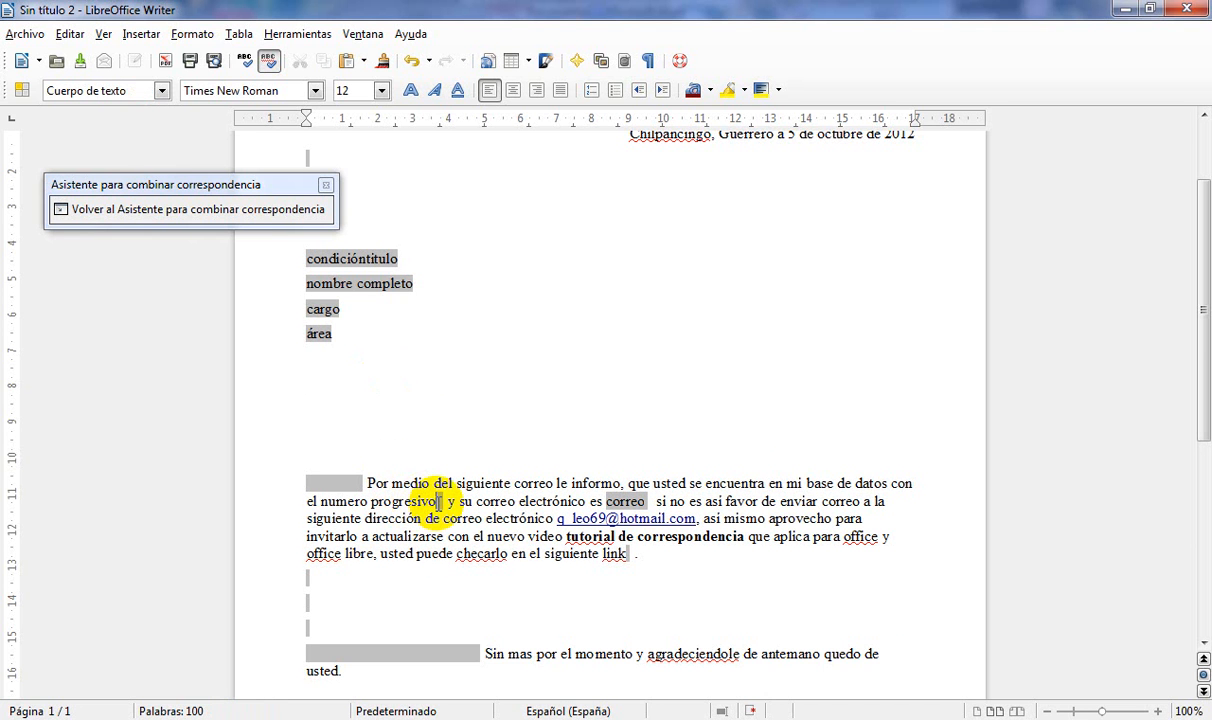
{"action": "key", "text": "ctrl+v"}
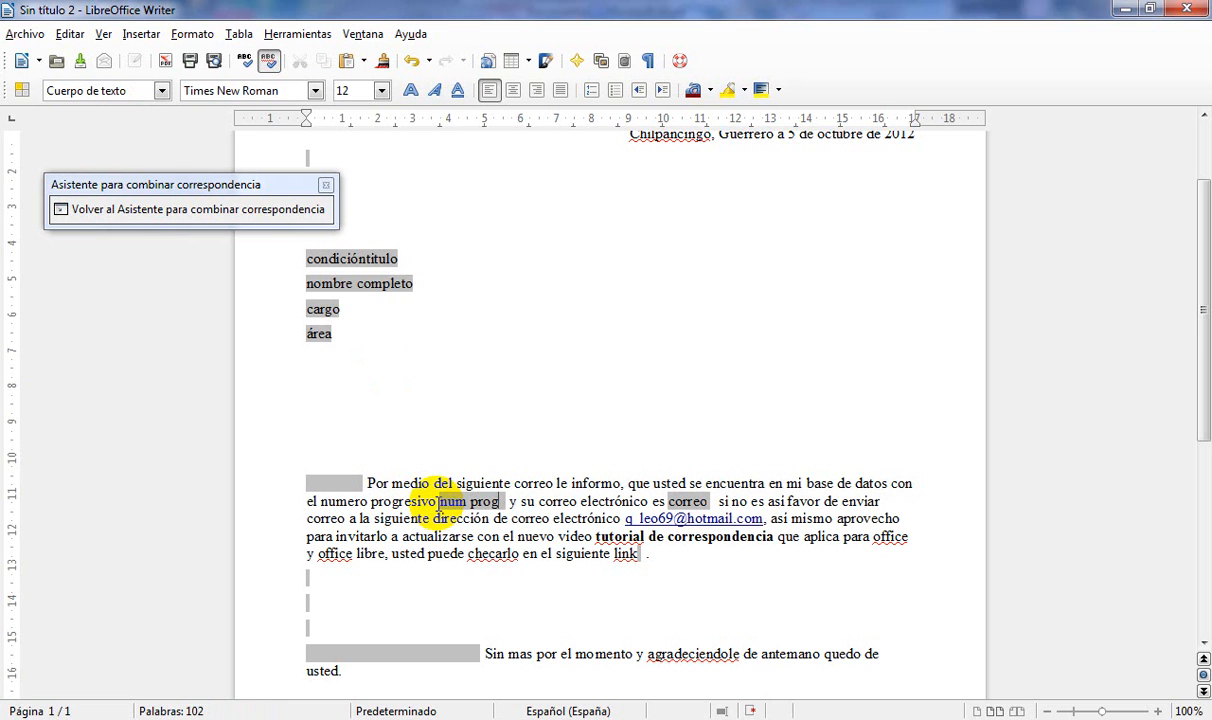
{"action": "left_click", "coordinate": [611, 590]}
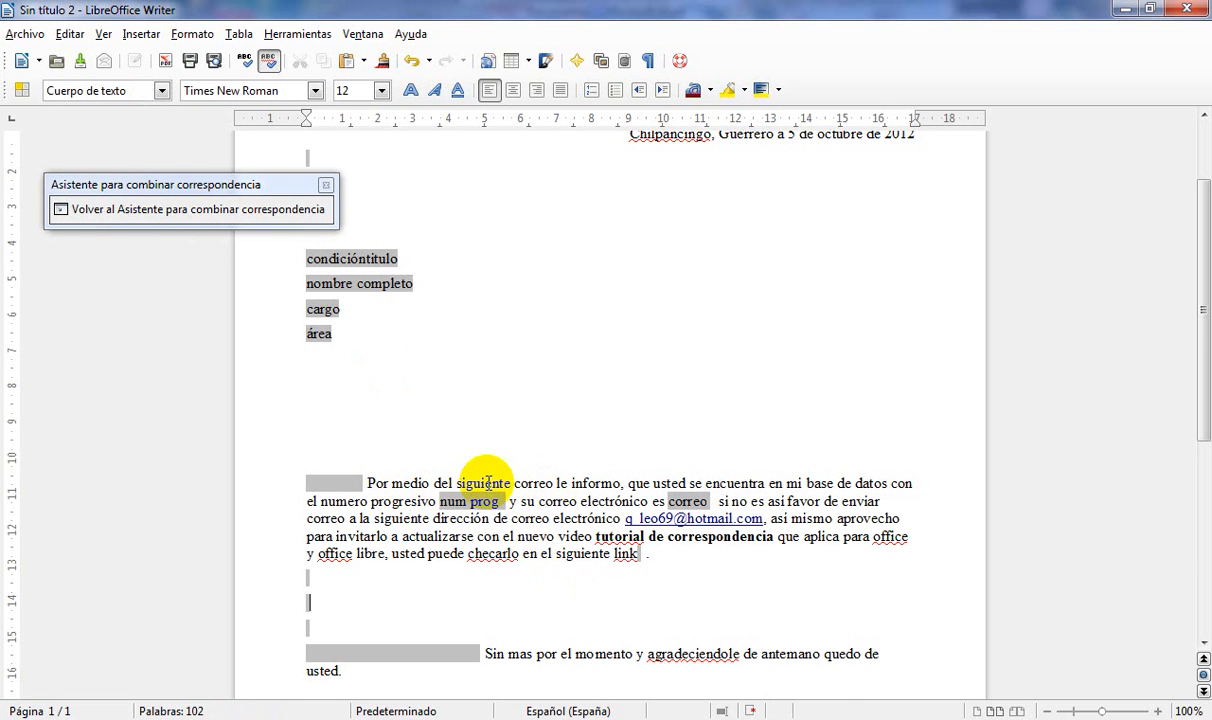
Step: Return to the mail merge wizard and advance past the Editar documento step
{"action": "left_click", "coordinate": [221, 218]}
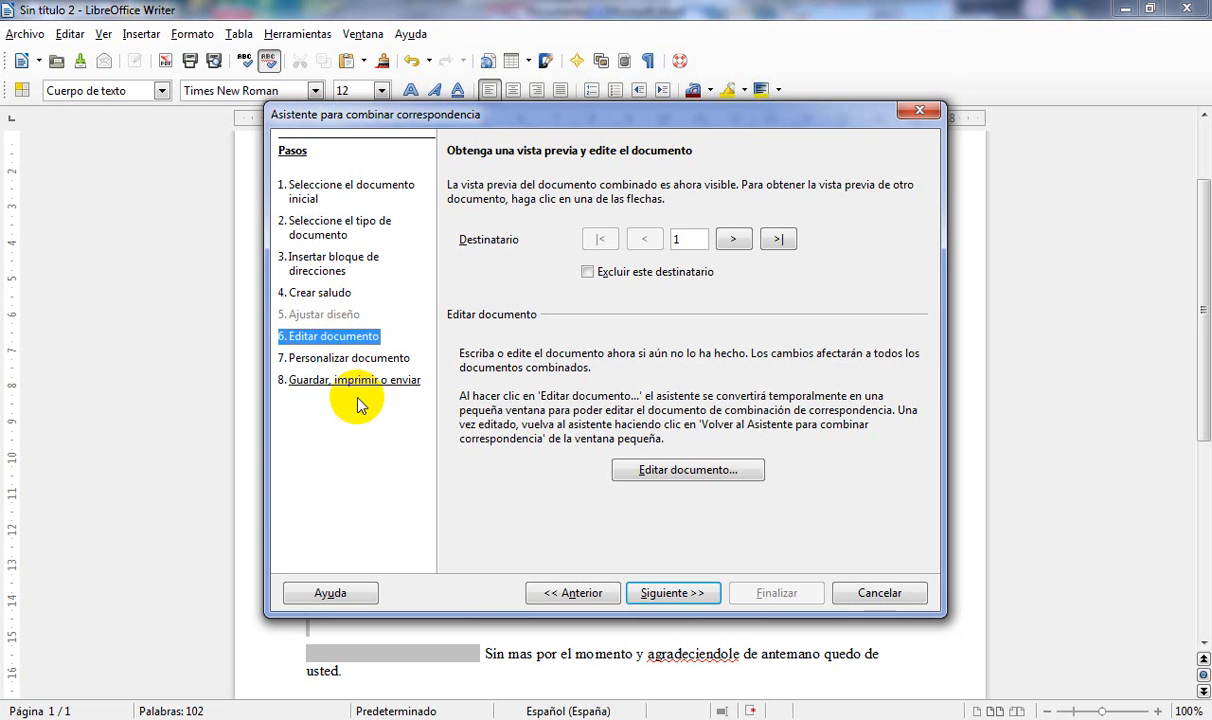
{"action": "left_click", "coordinate": [668, 600]}
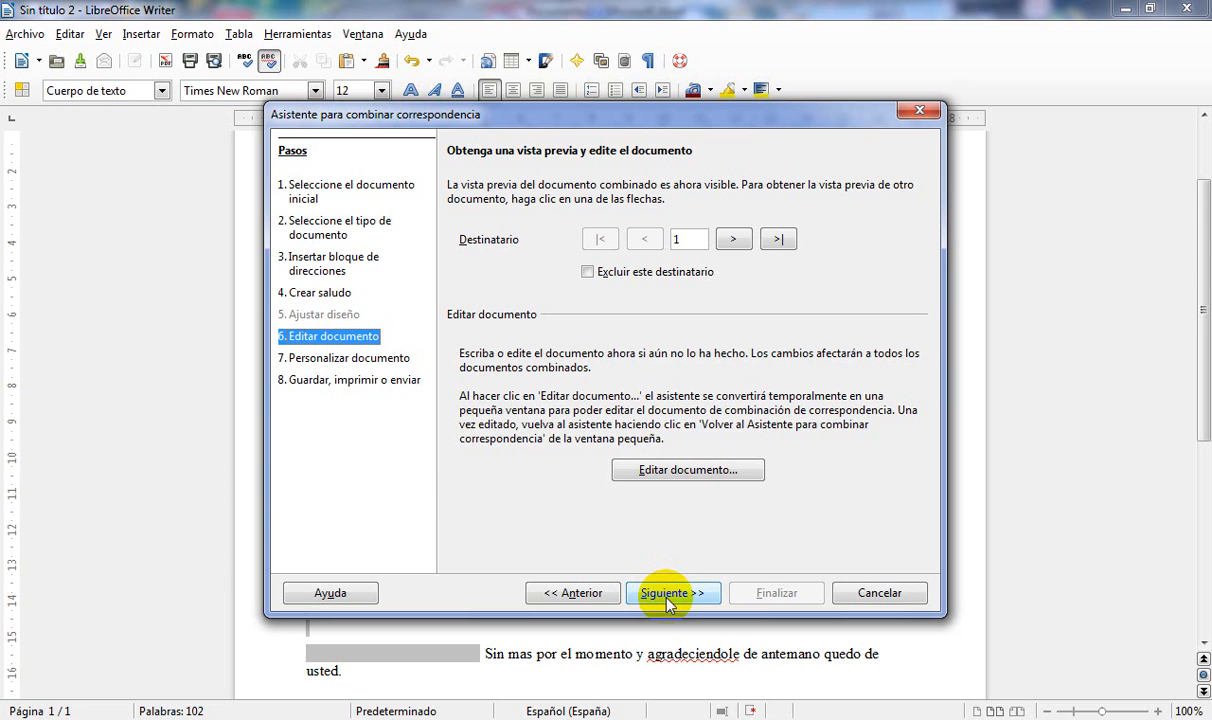